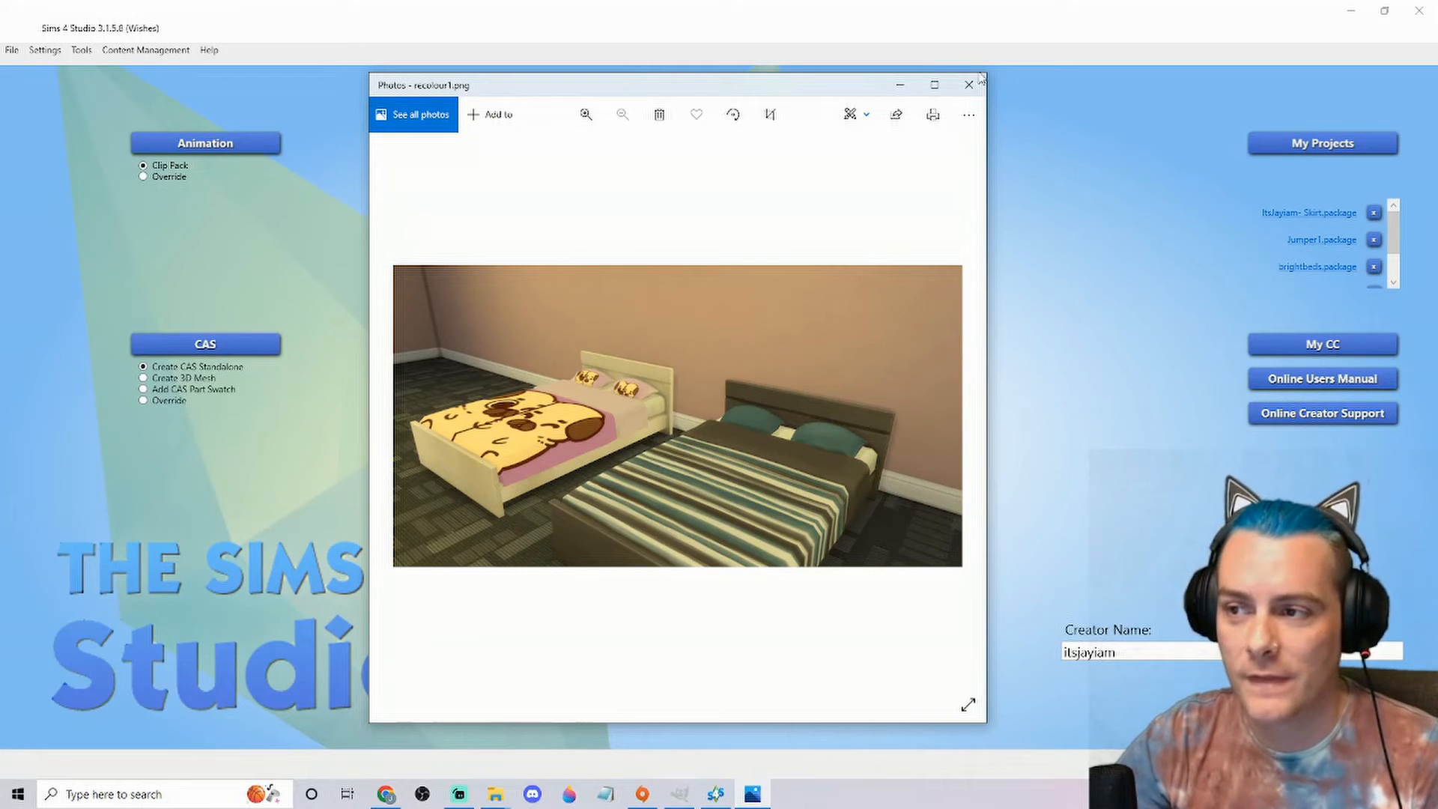
Step: Put away the recolour1.png example picture and switch to GIMP
left_click(906, 86)
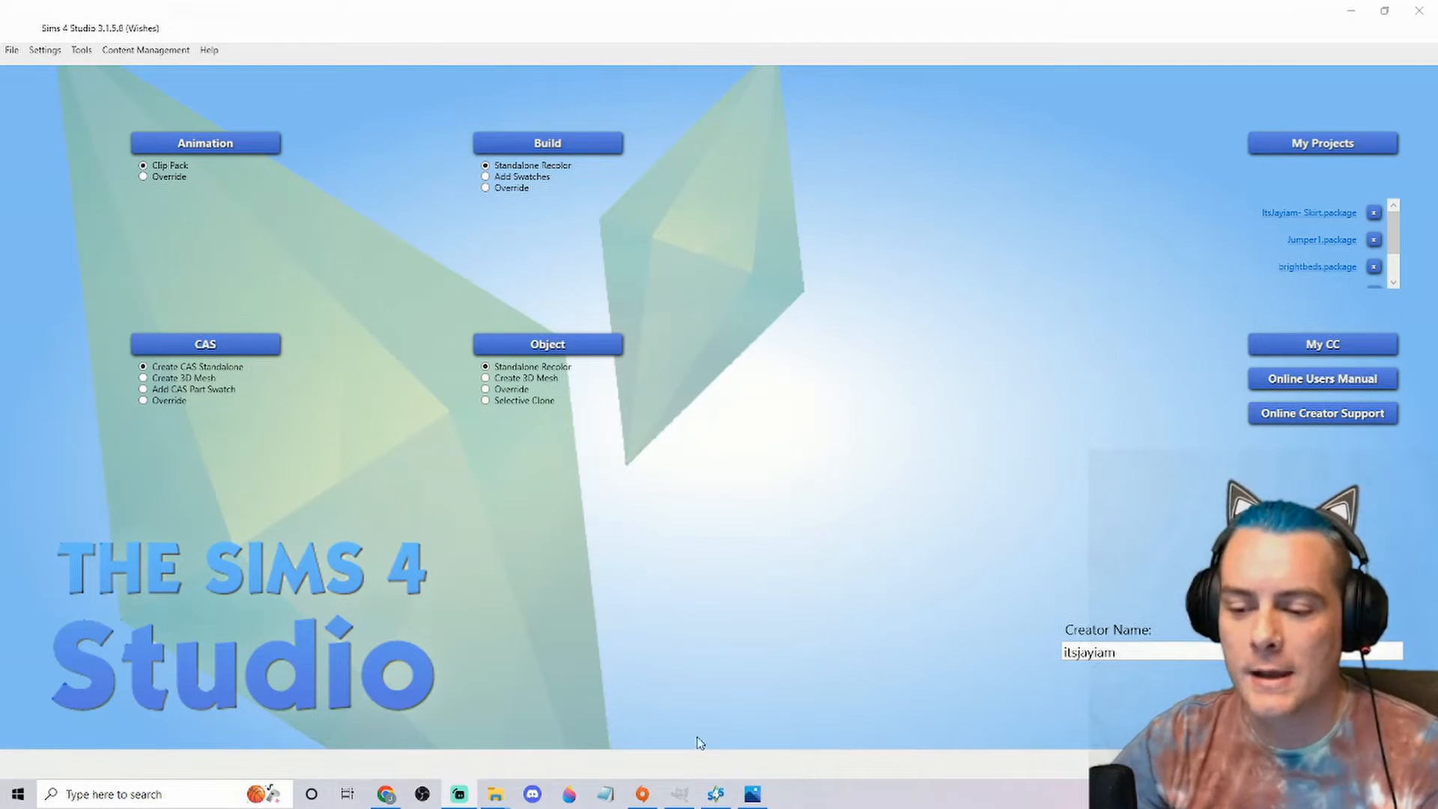
right_click(679, 793)
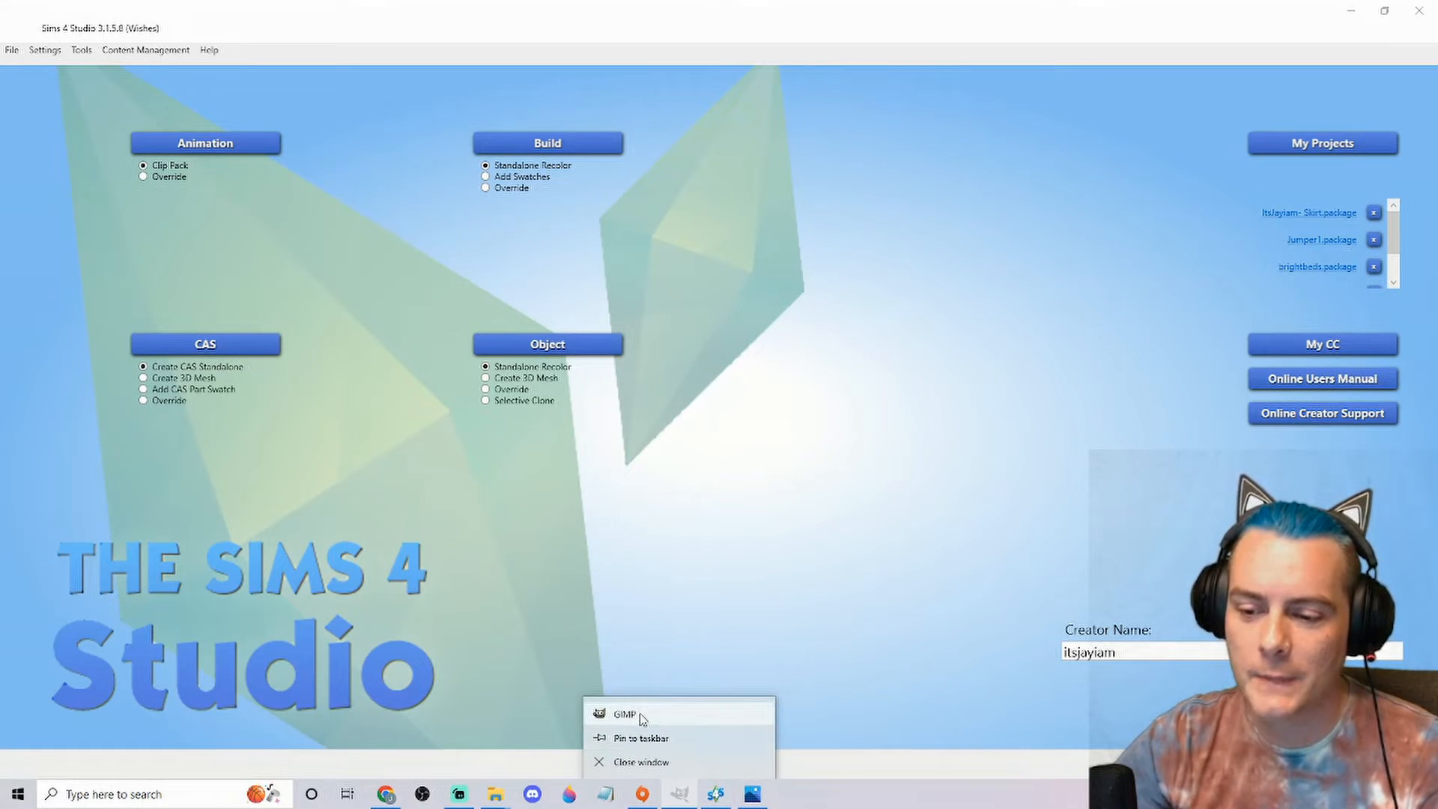
left_click(625, 715)
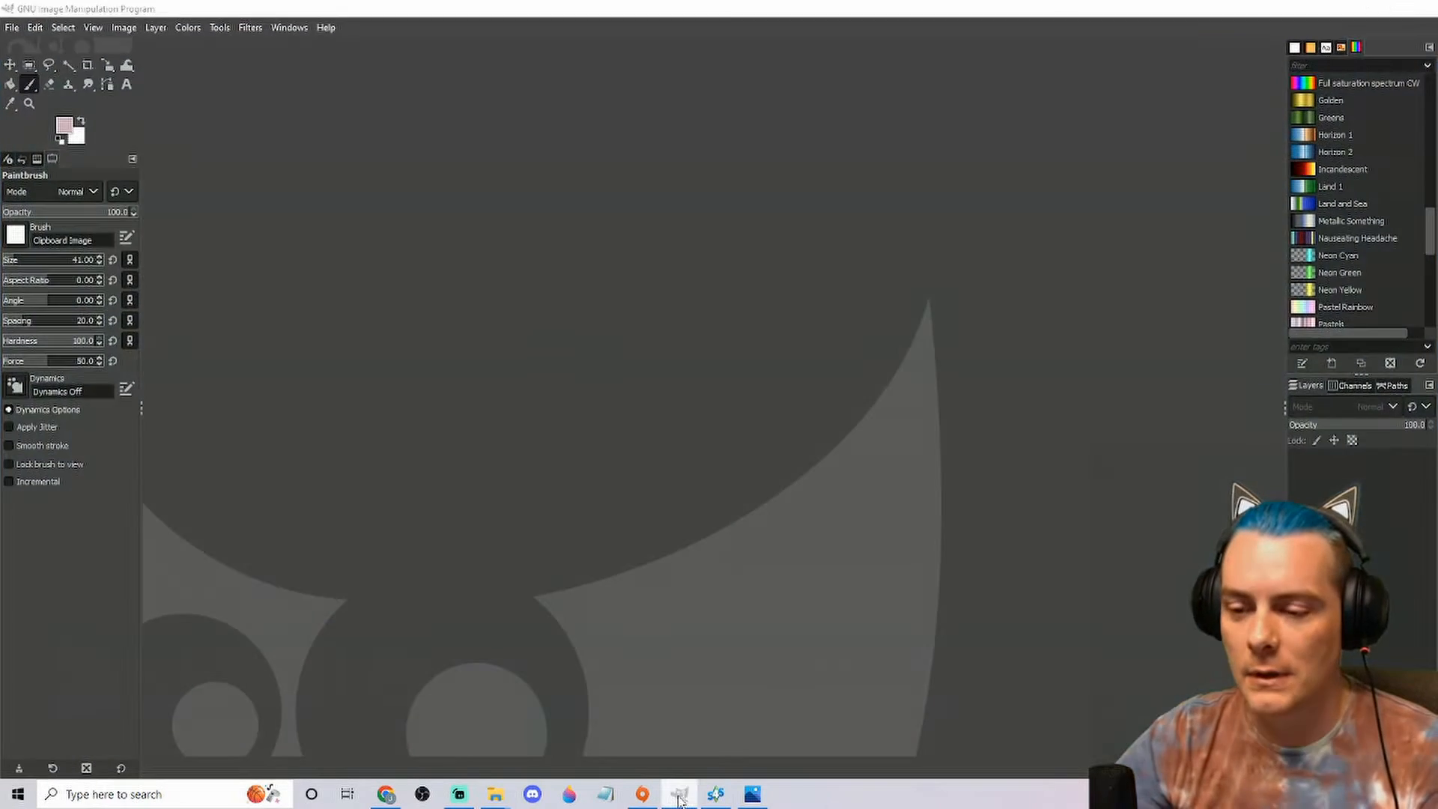
left_click(679, 797)
left_click(679, 795)
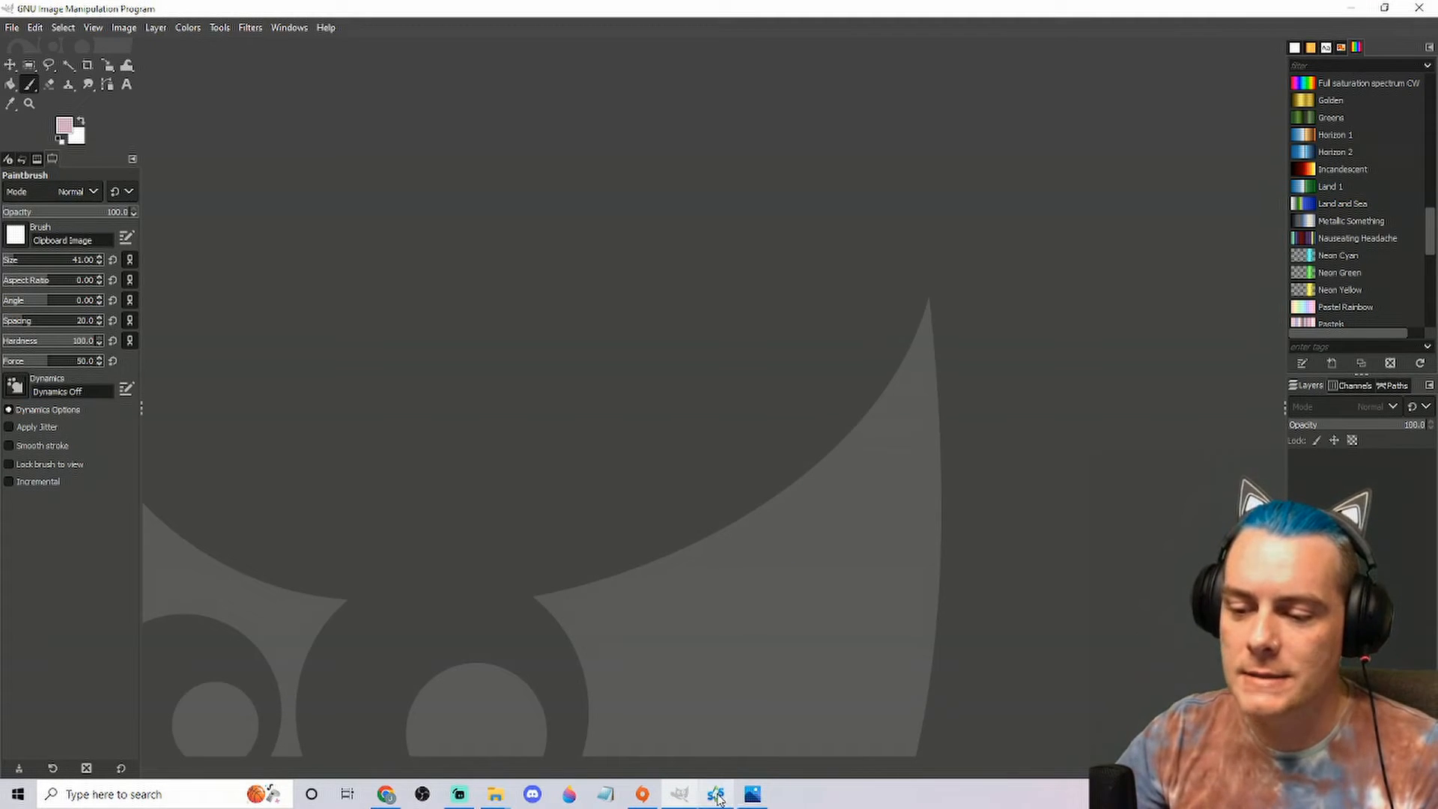
Step: Switch to File Explorer and look over the clipart in the Pictures folder, then move its window aside
mouse_move(701, 801)
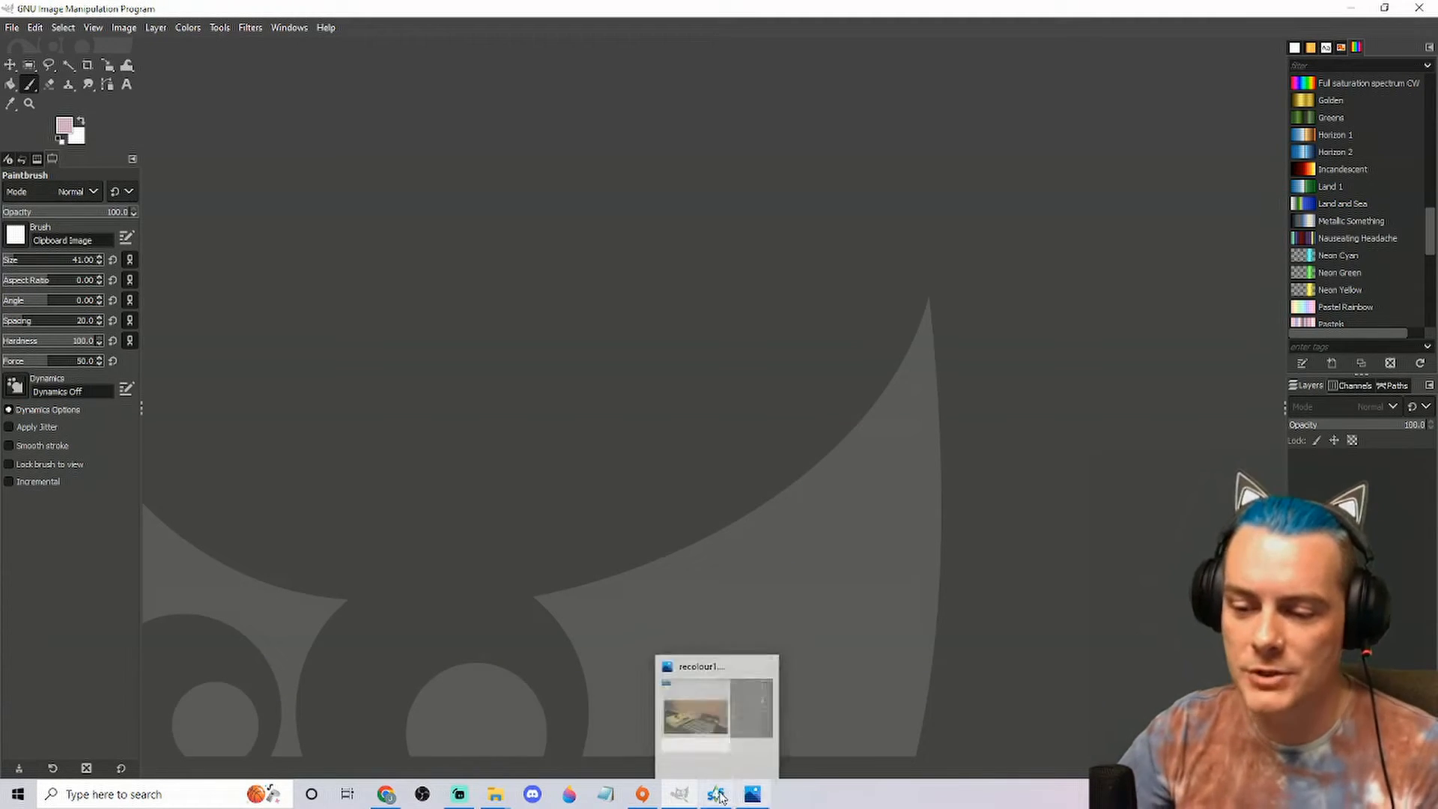
left_click(495, 801)
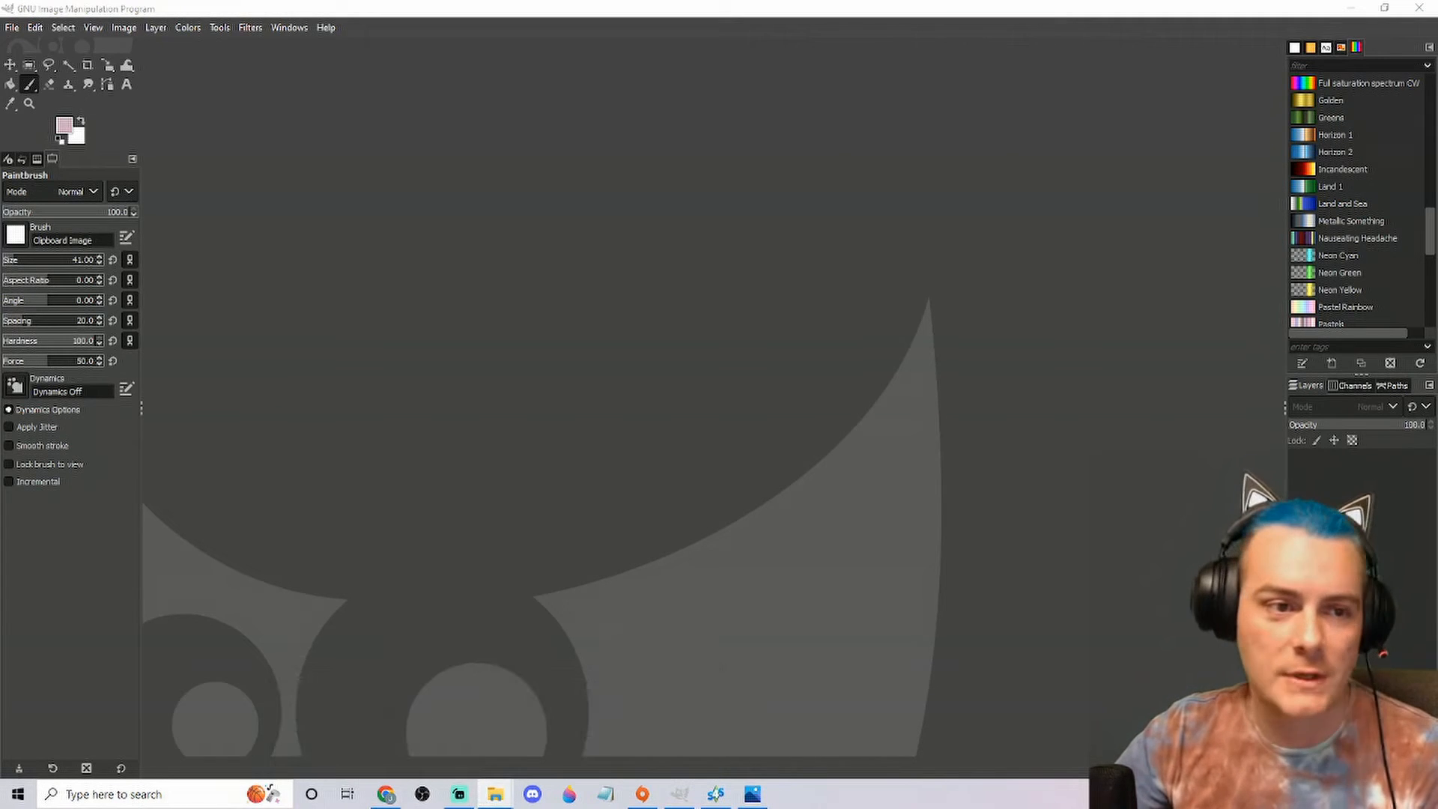
left_click_drag(1, 124, 792, 130)
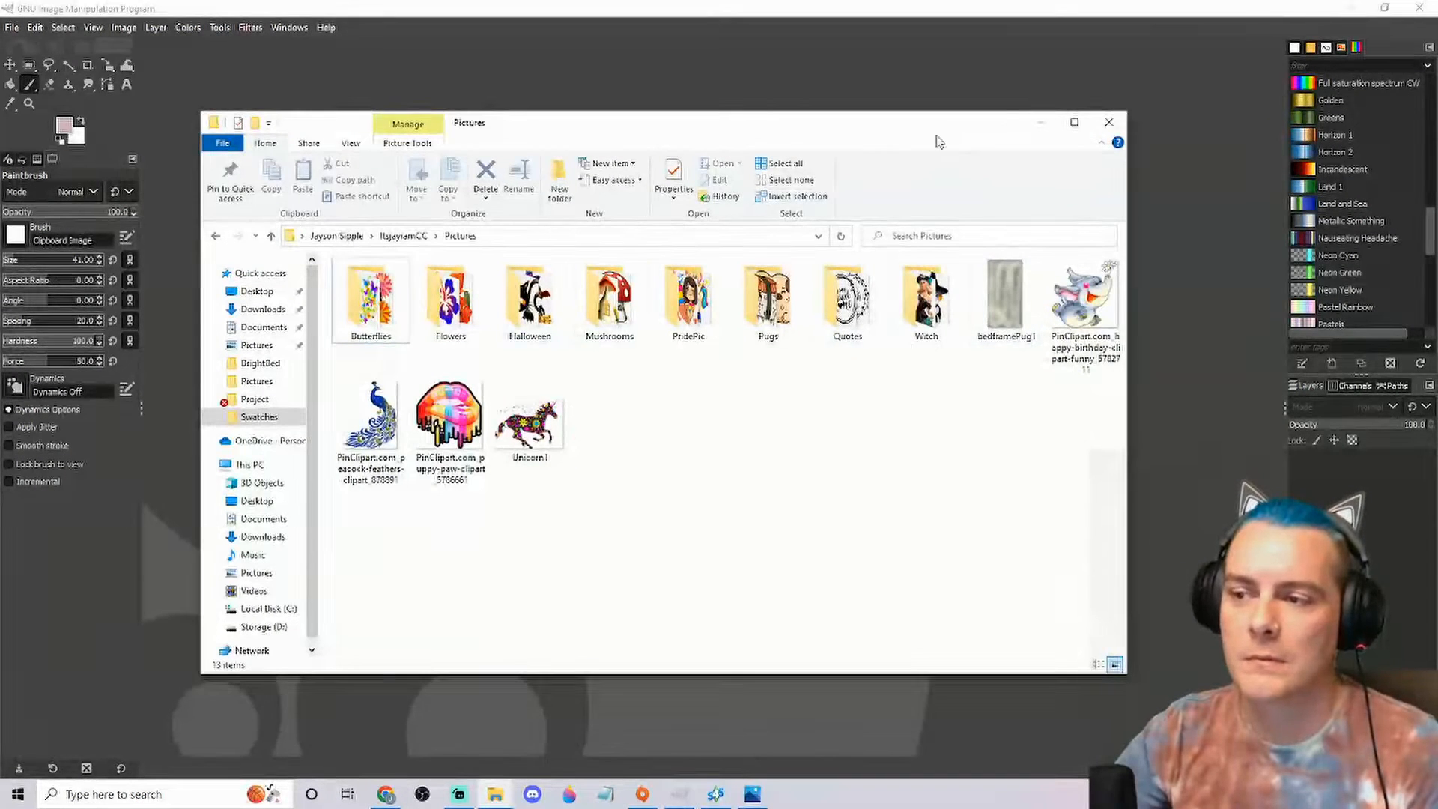
left_click_drag(704, 148, 0, 203)
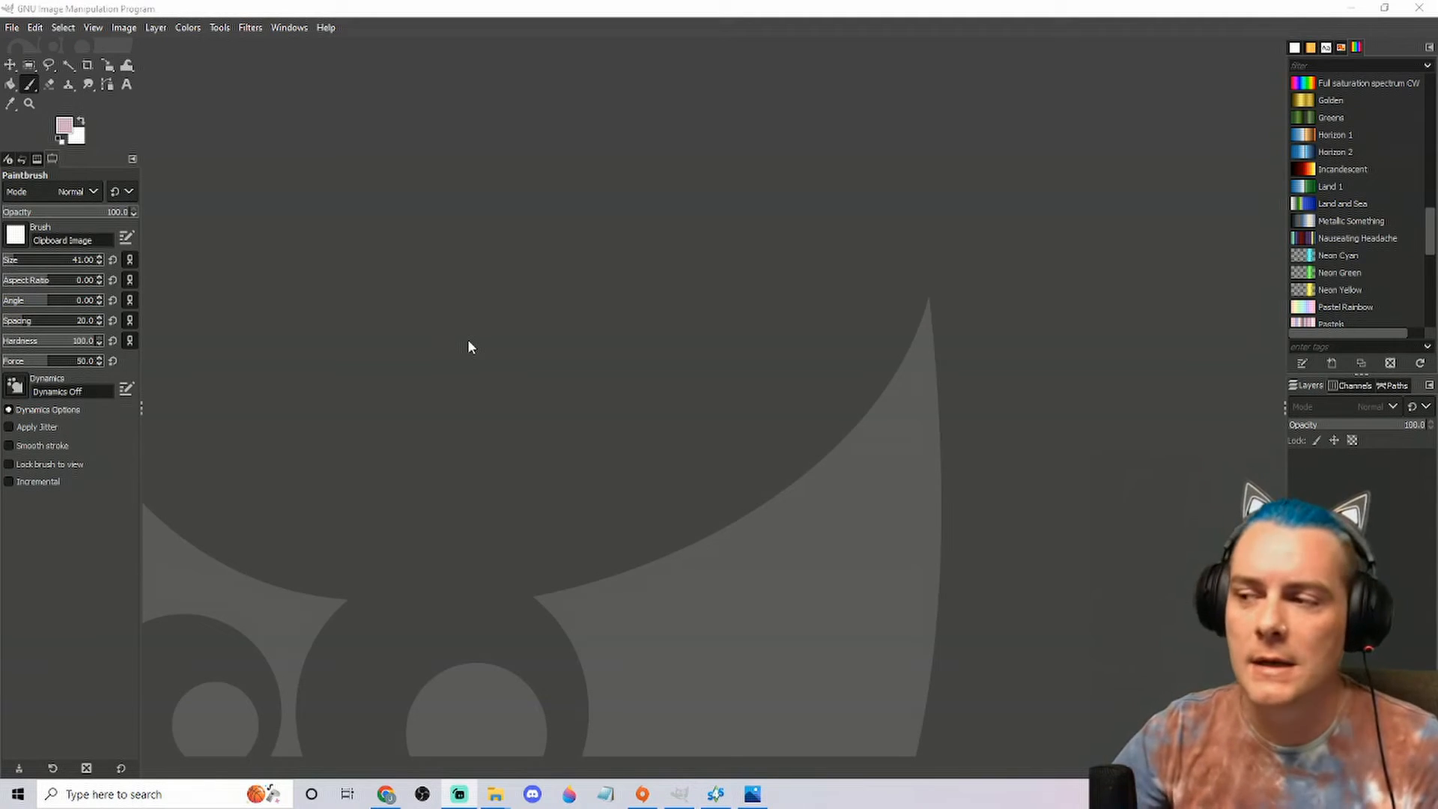
Step: Switch to Sims 4 Studio, start a Standalone Recolor of an object, and look through the object catalogue
left_click(715, 794)
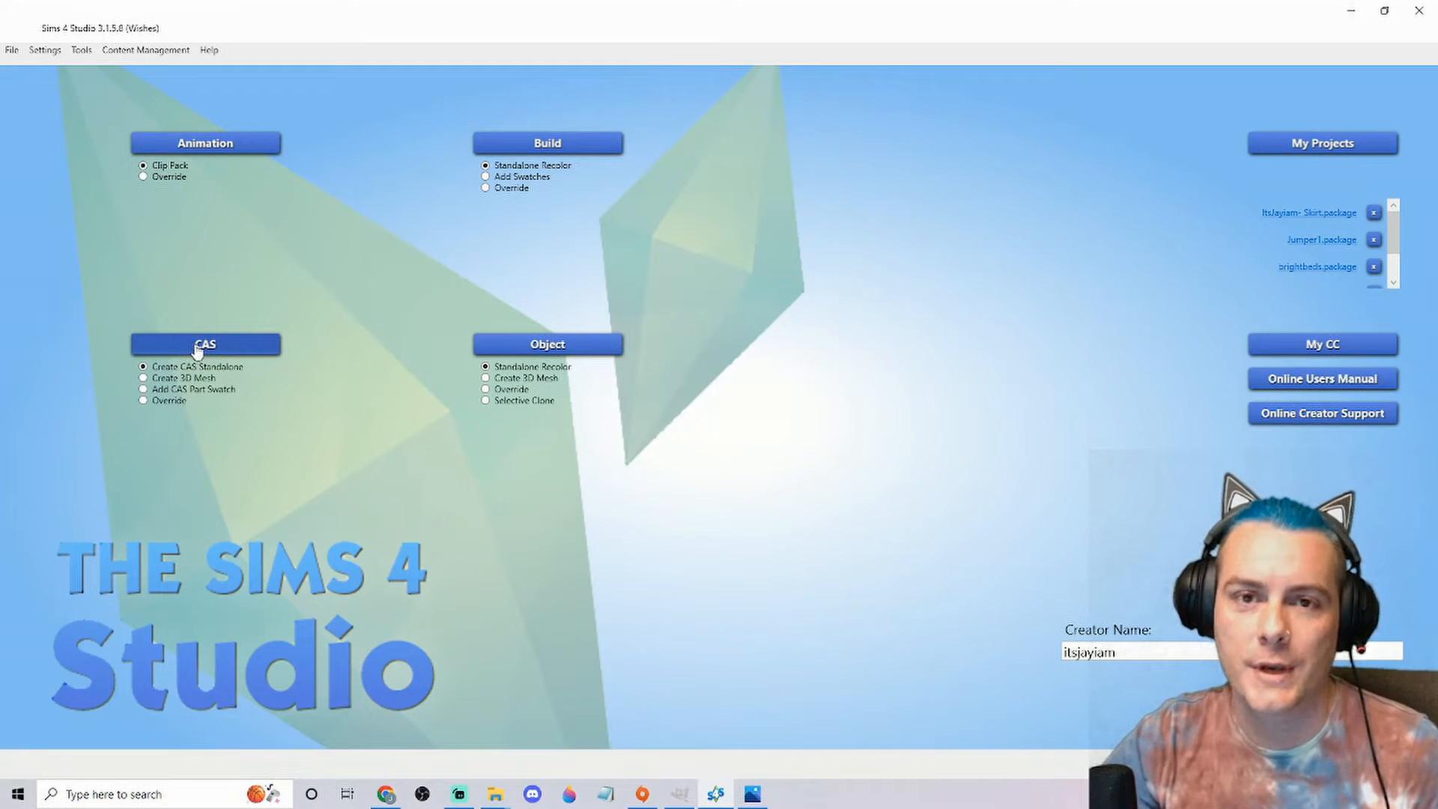
left_click(596, 350)
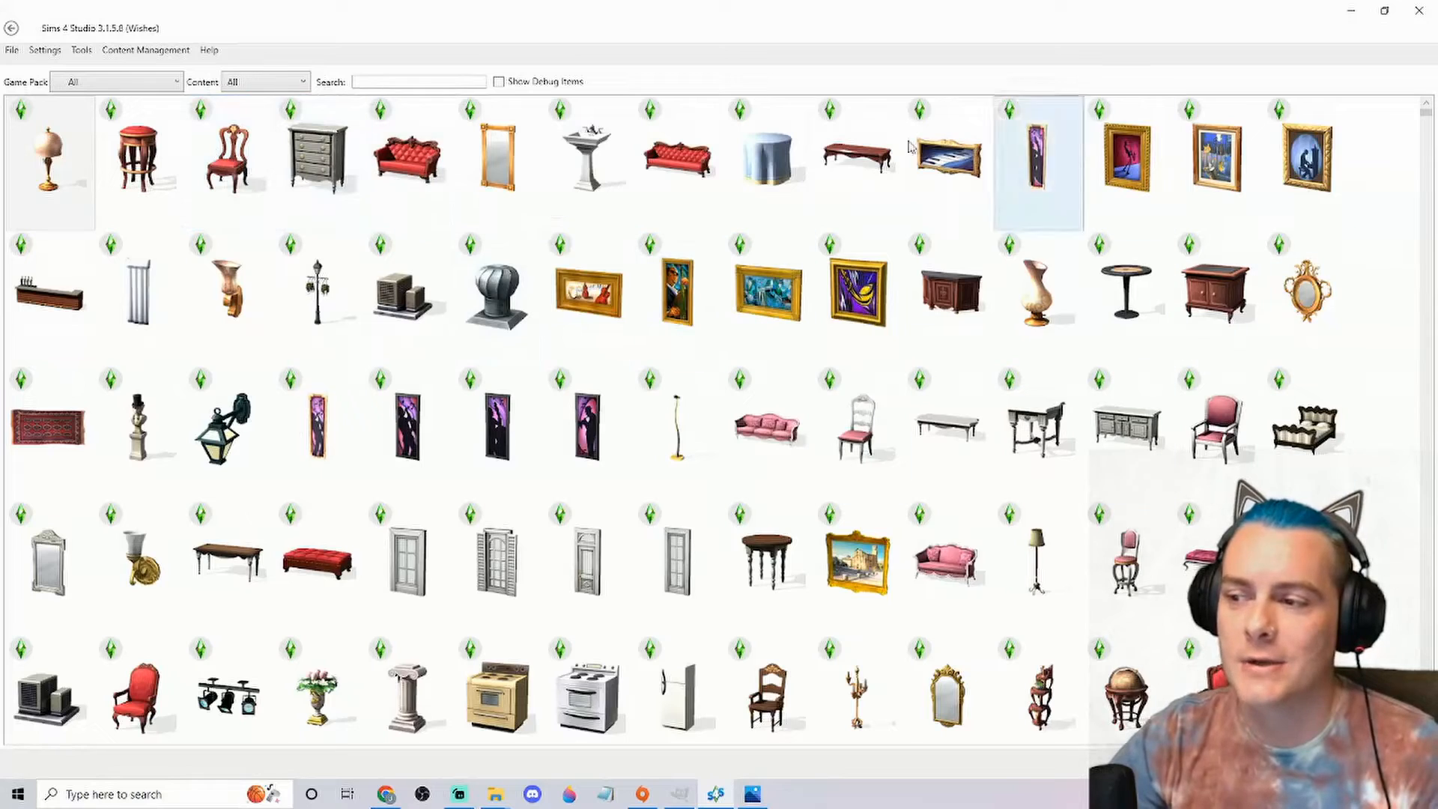
scroll(705, 380, "down", 2)
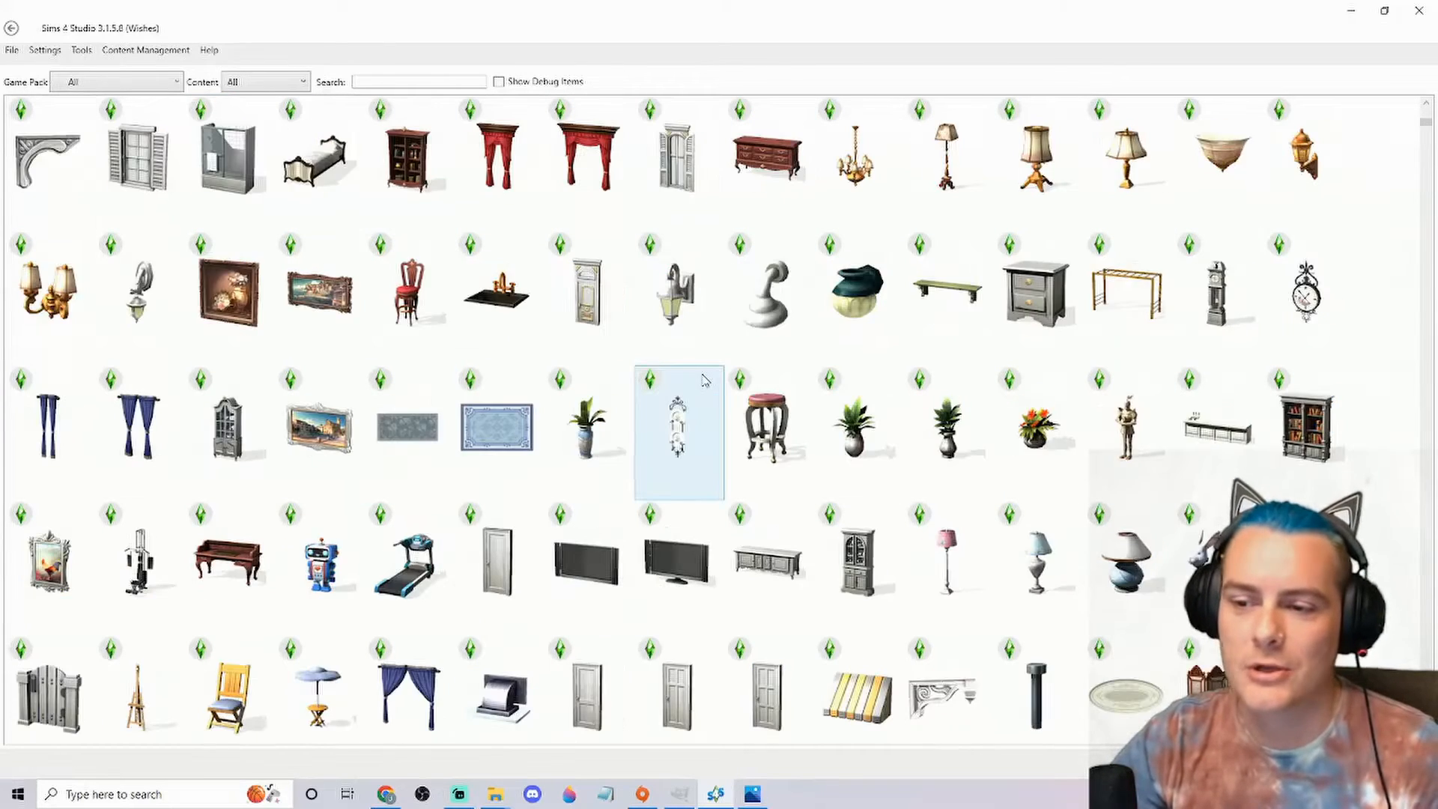
scroll(705, 380, "up", 2)
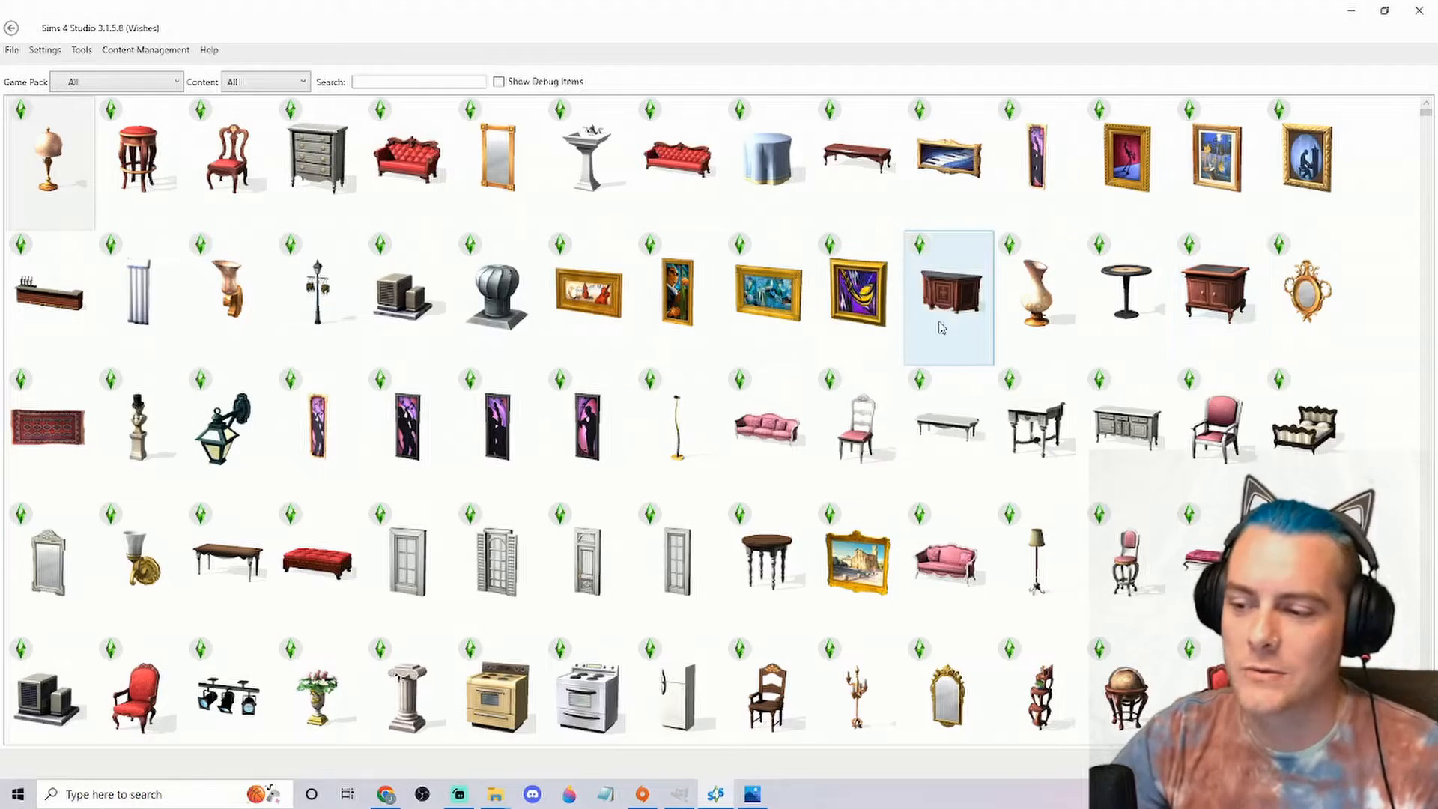
Step: Filter the object catalogue to the Base Game pack and to Game content
left_click(161, 83)
left_click(124, 120)
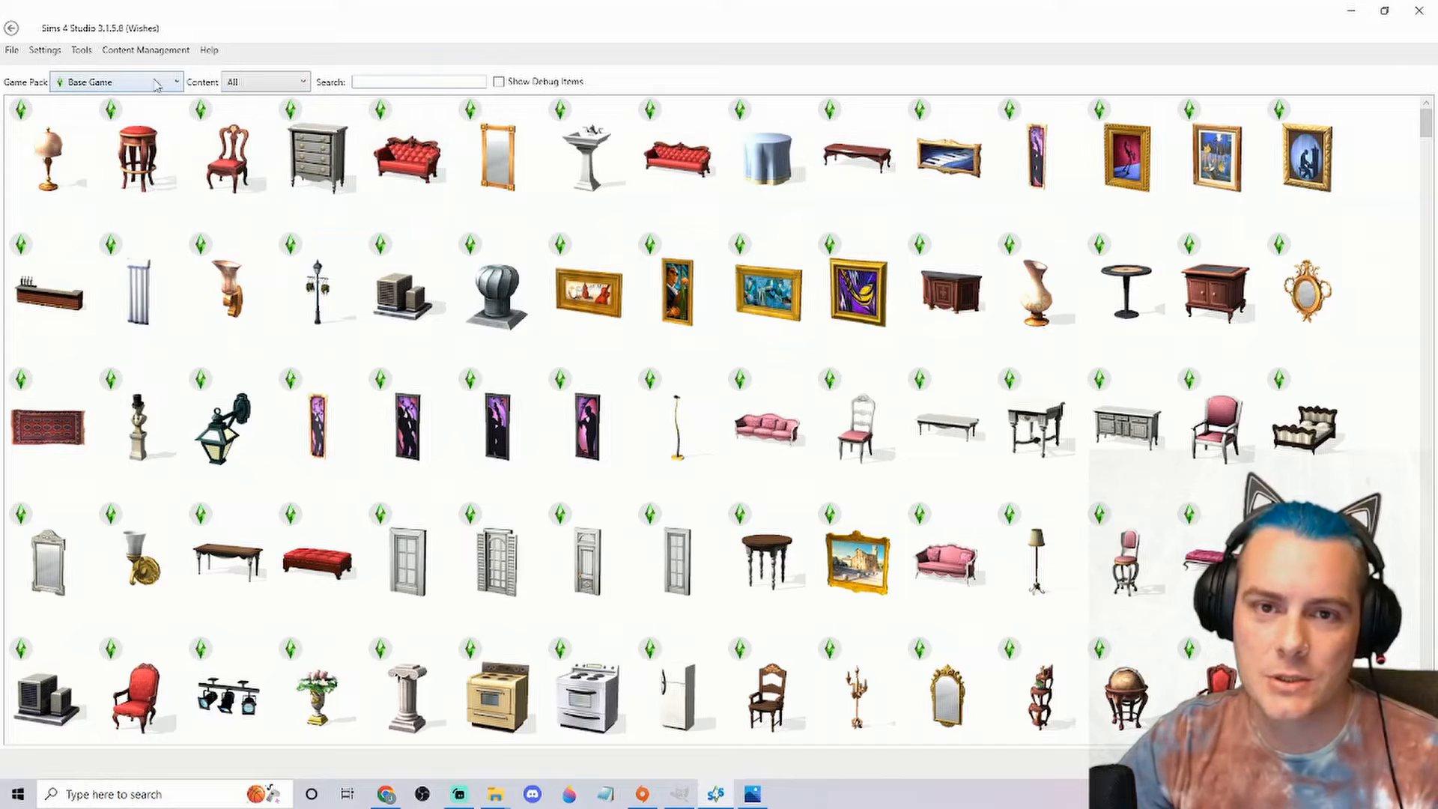
left_click(281, 84)
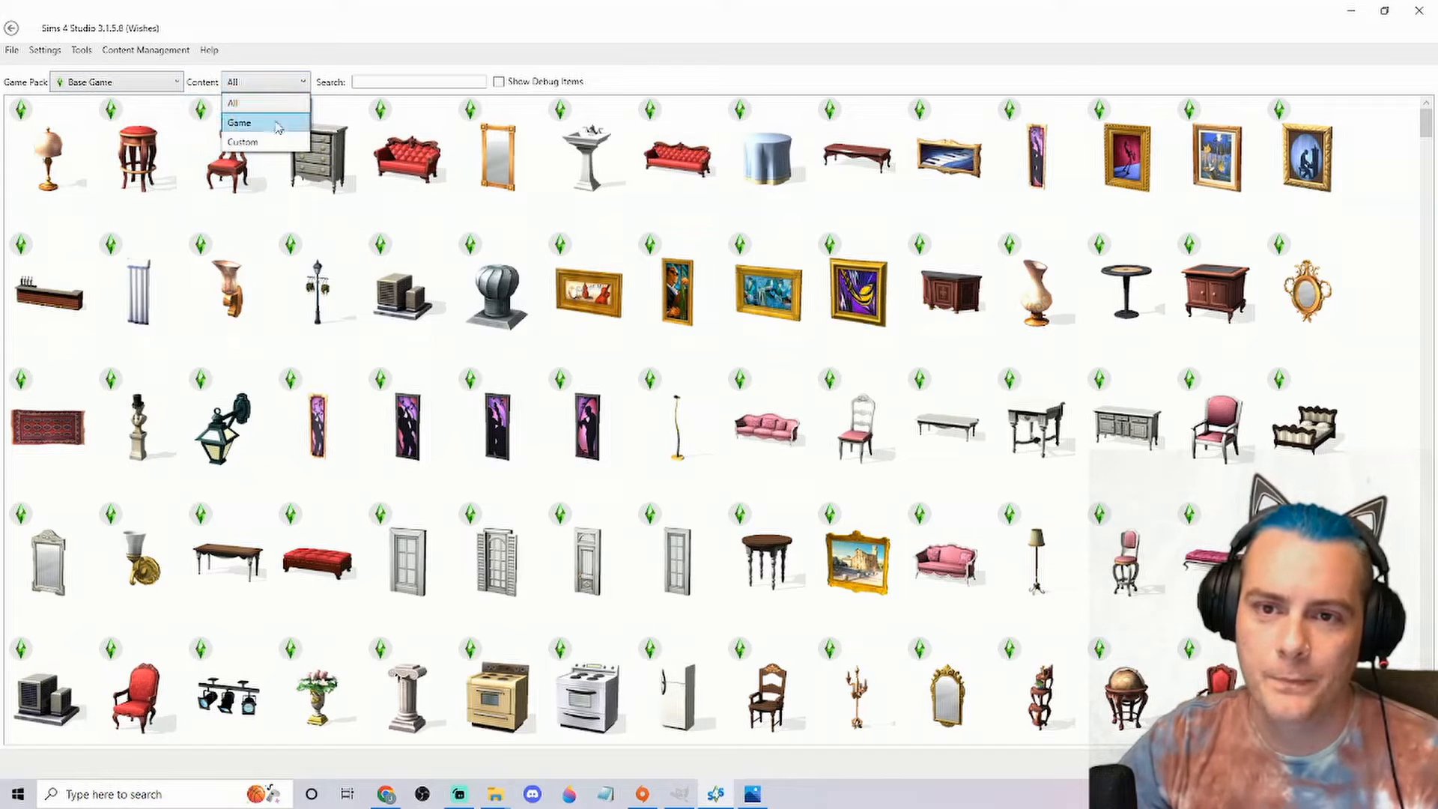
left_click(282, 120)
left_click(285, 84)
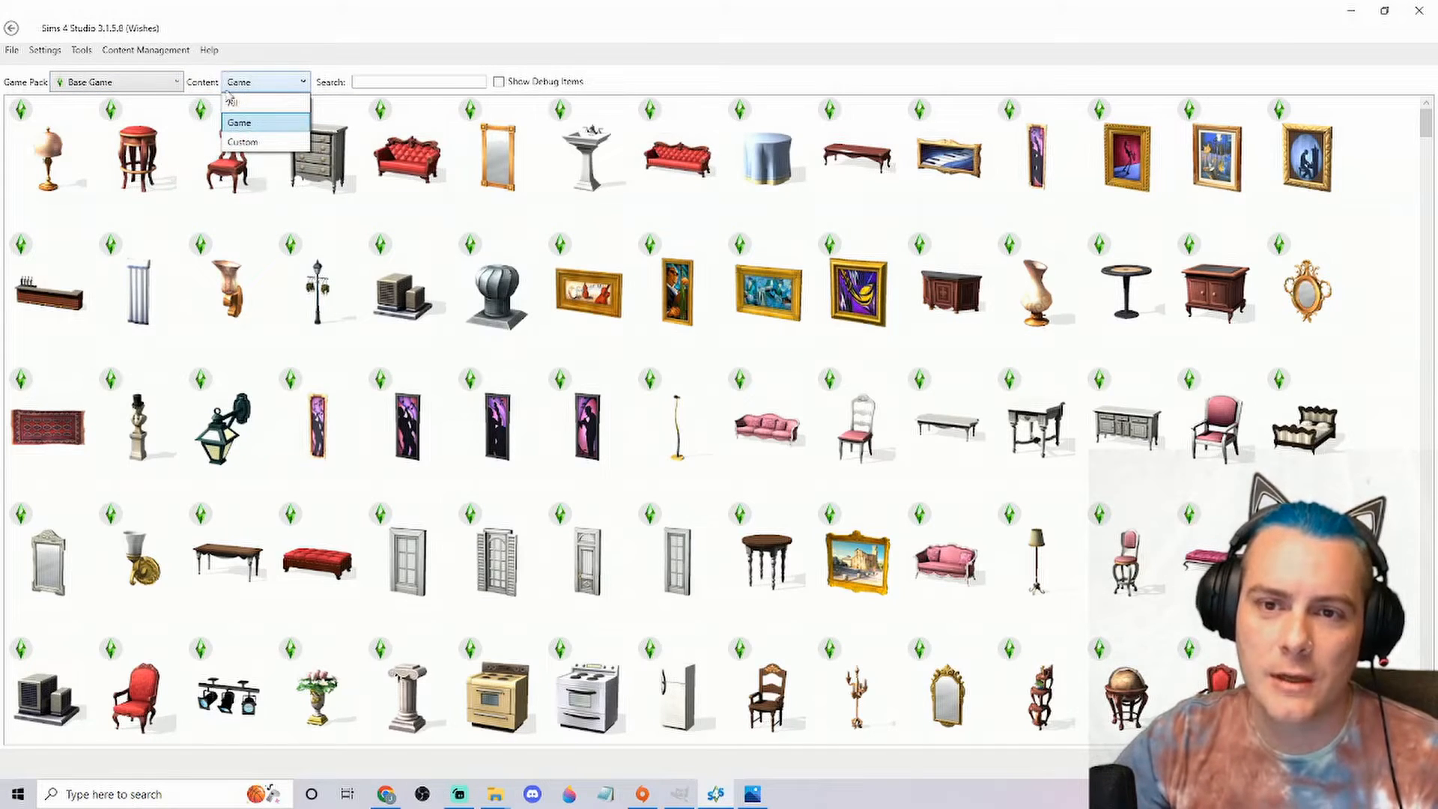
left_click(265, 122)
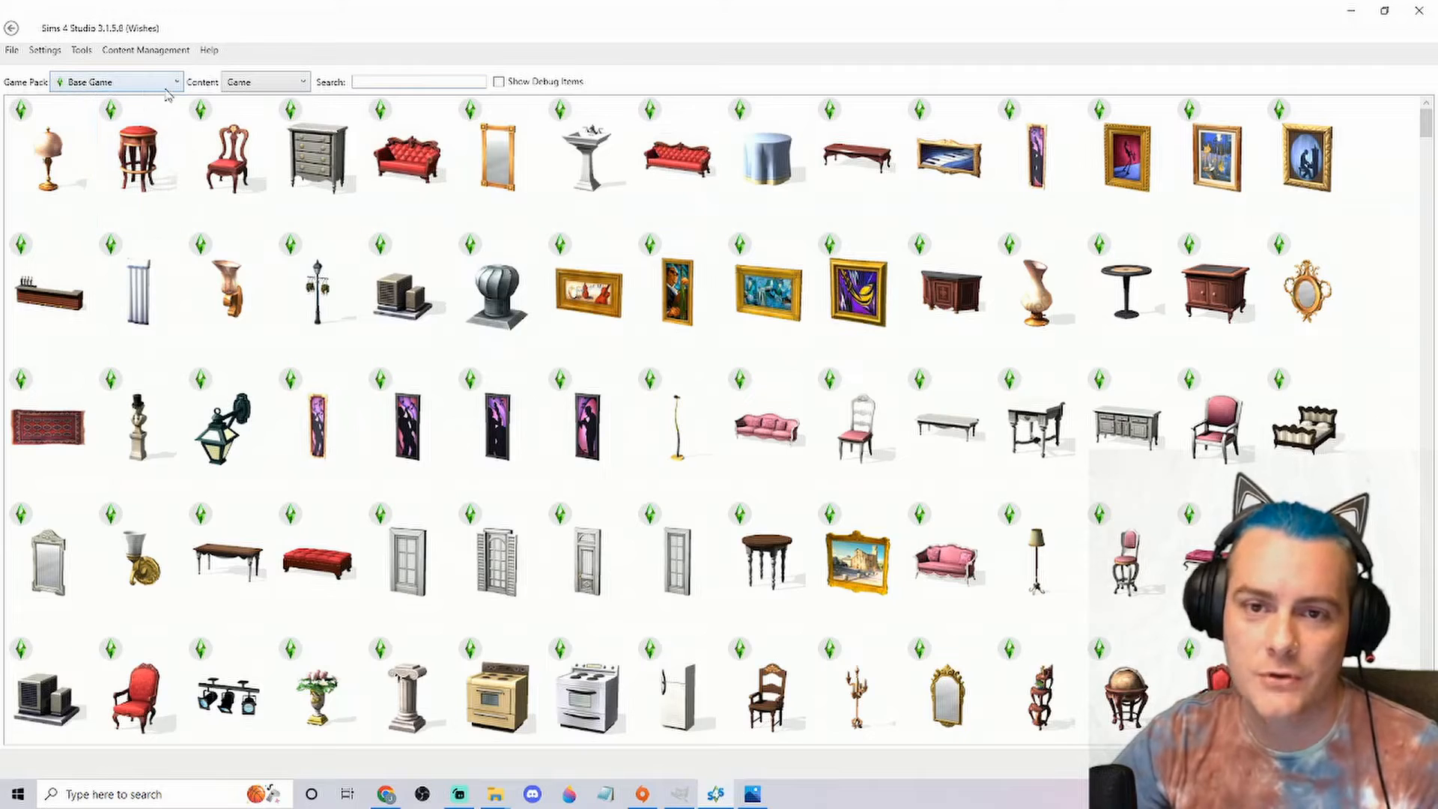
Step: Search the catalogue for "bed" and select the green-framed single kids' bed with the blue blanket
left_click(372, 80)
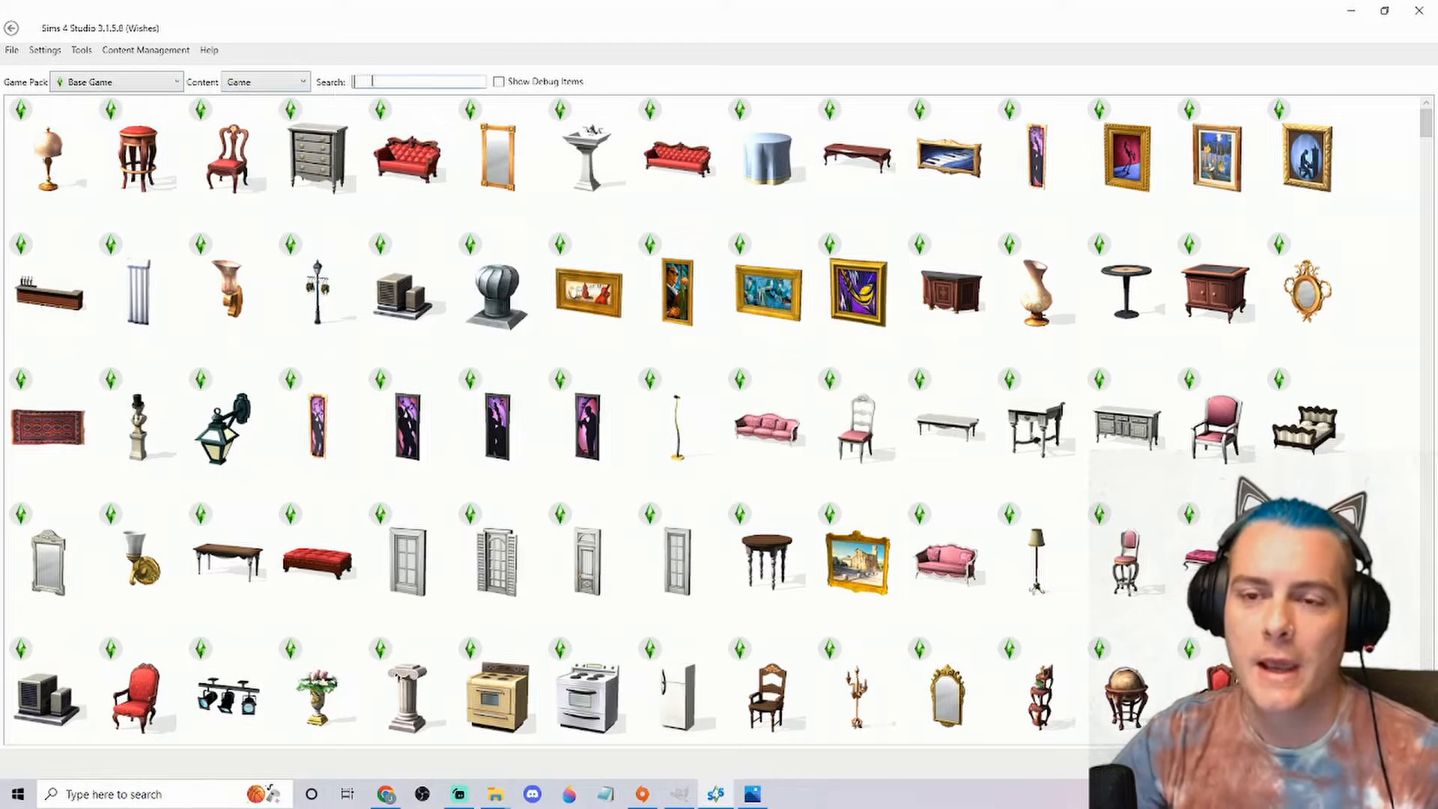
type("bed")
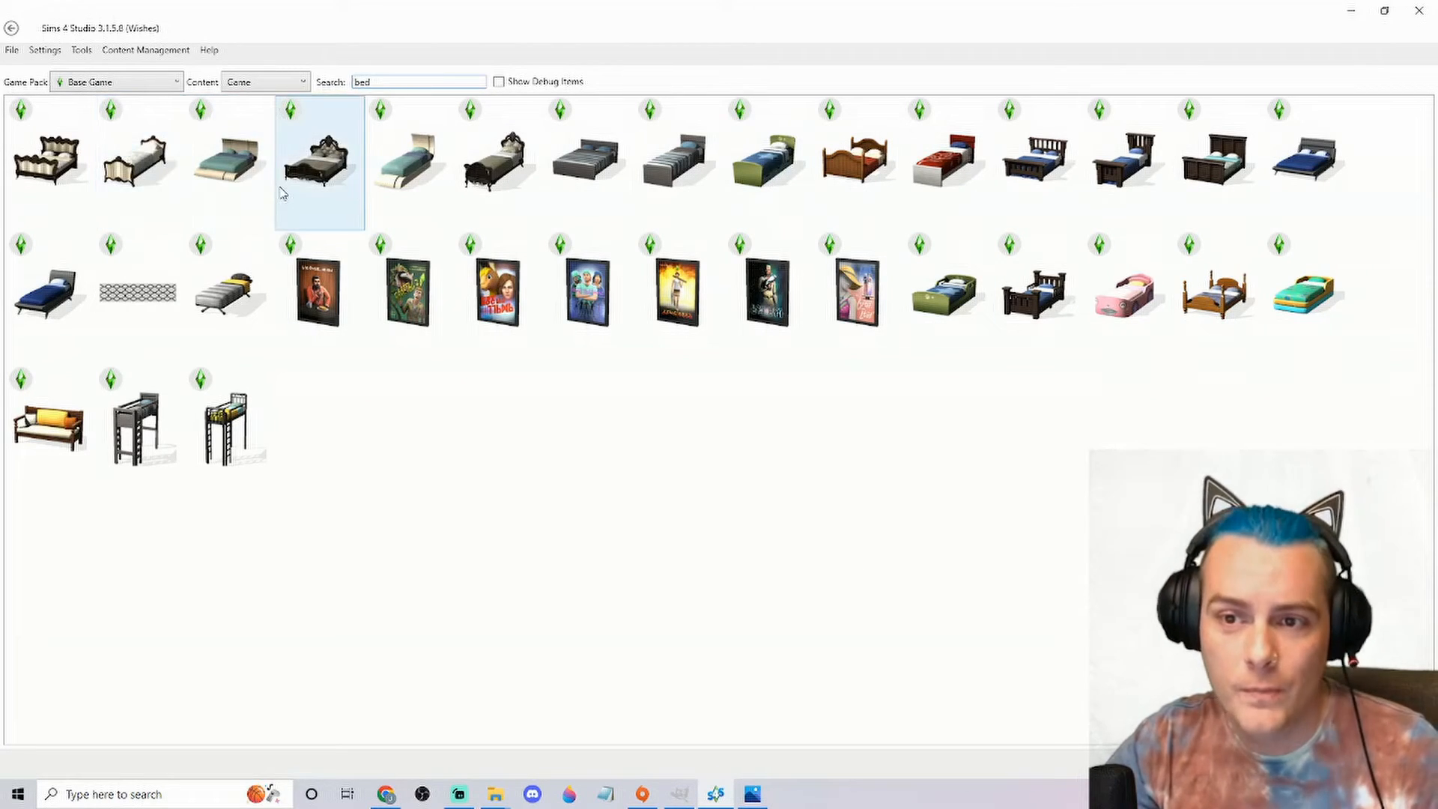
left_click(767, 180)
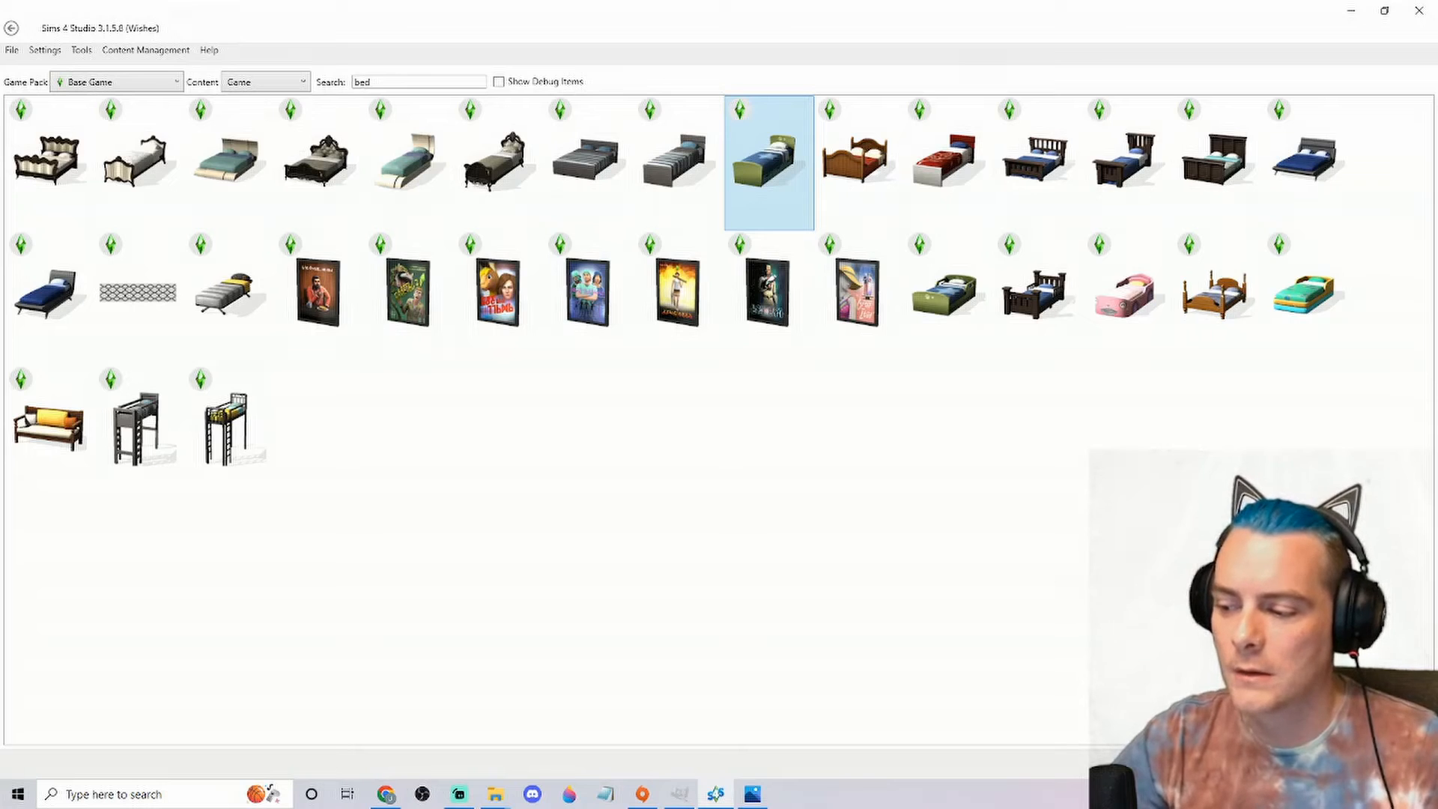
Step: Continue with the selected bed and save the new package as KidsBed1 in the NudeMeshClothingCC folder
left_click(1401, 762)
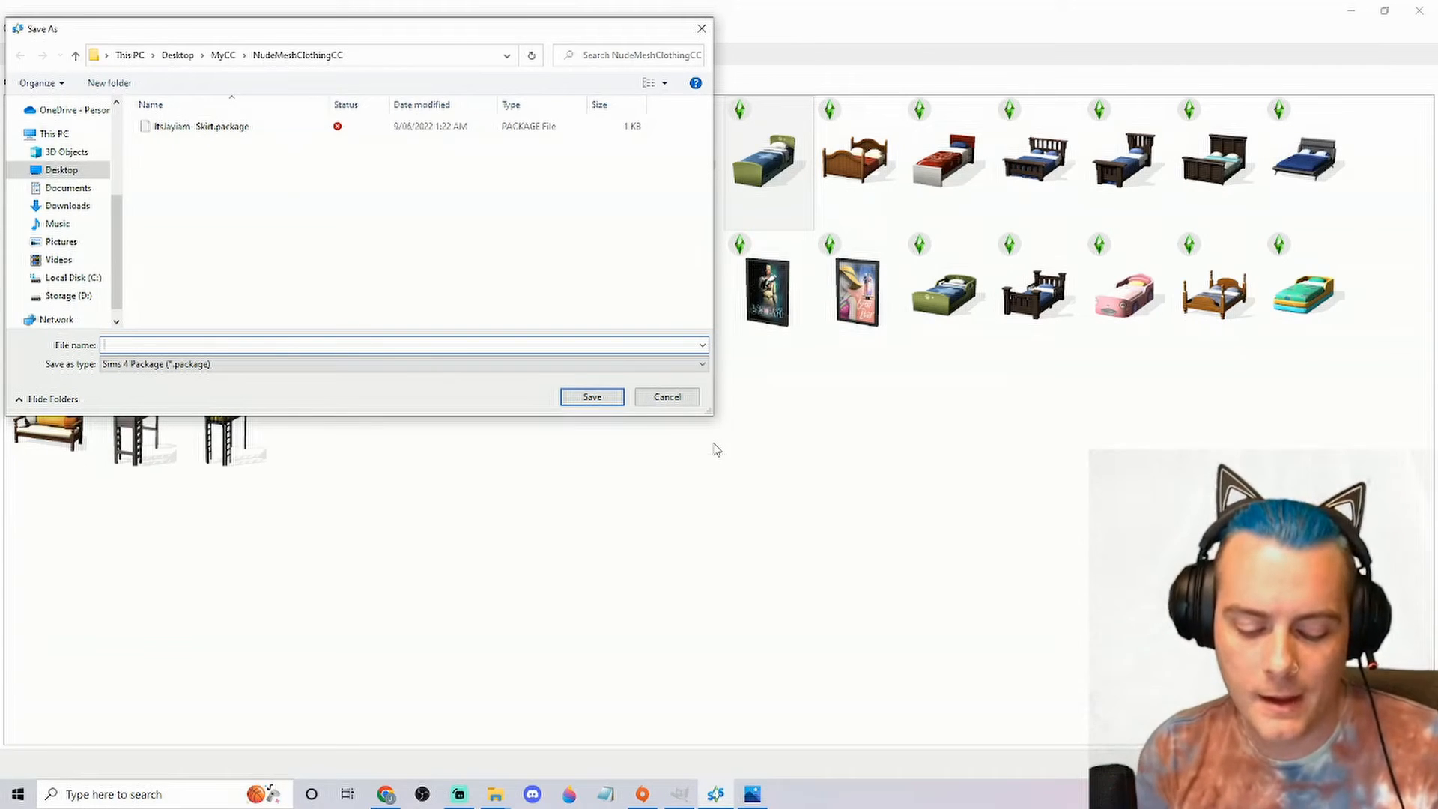
type("Kin")
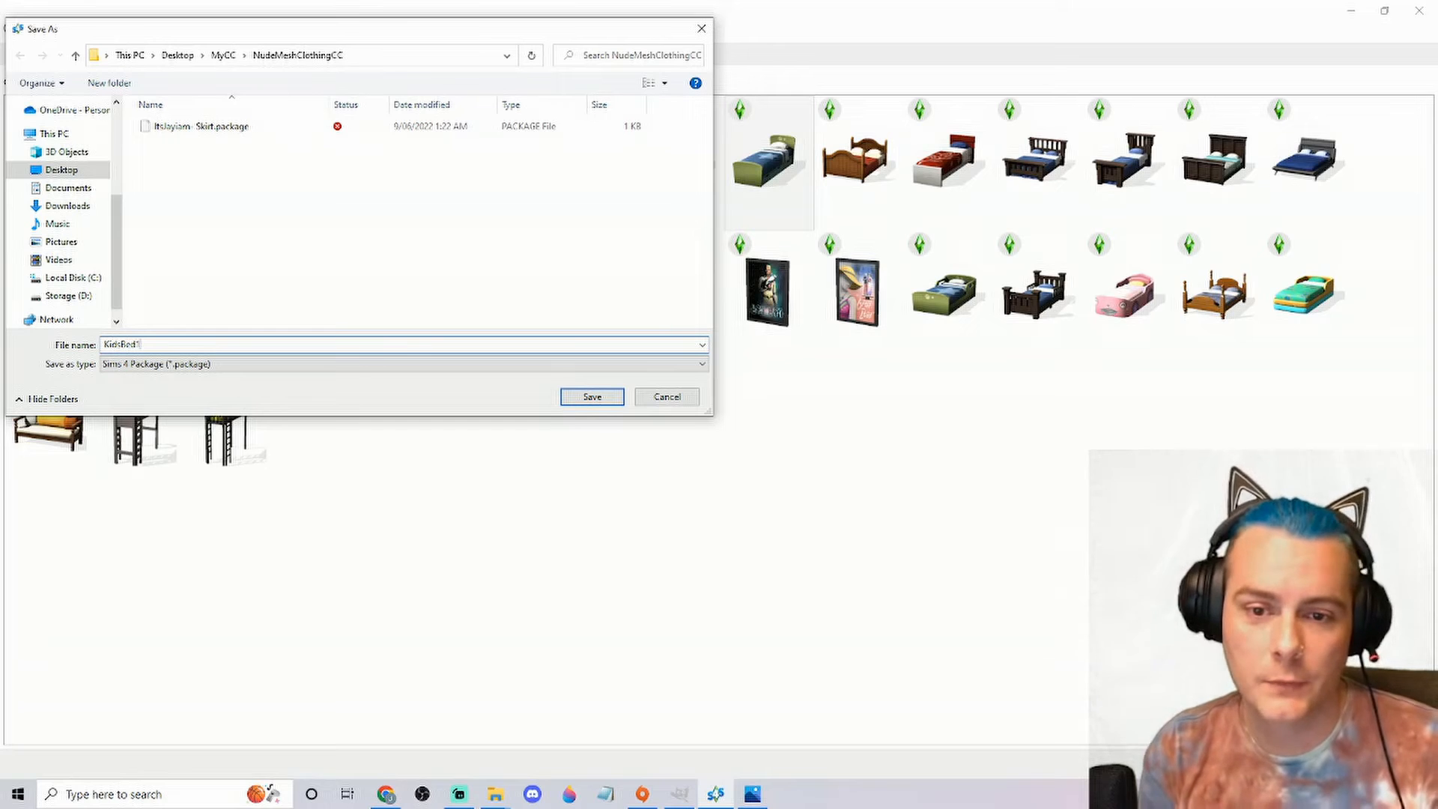
key("Return")
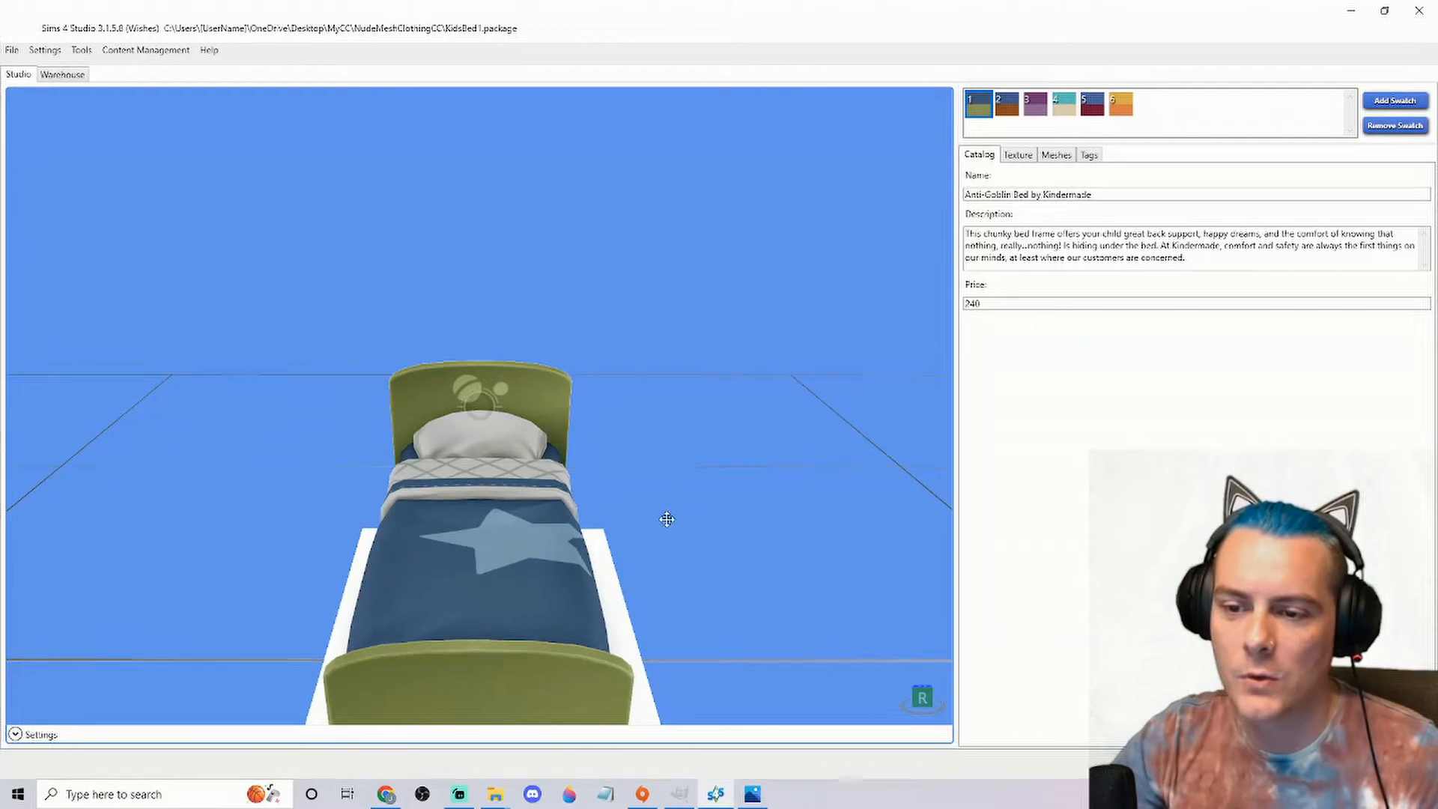
Step: Examine the bed from an angled view in each of its six swatches and return to swatch 1
left_click_drag(668, 520, 385, 533)
left_click_drag(632, 514, 482, 517)
left_click_drag(576, 495, 651, 495)
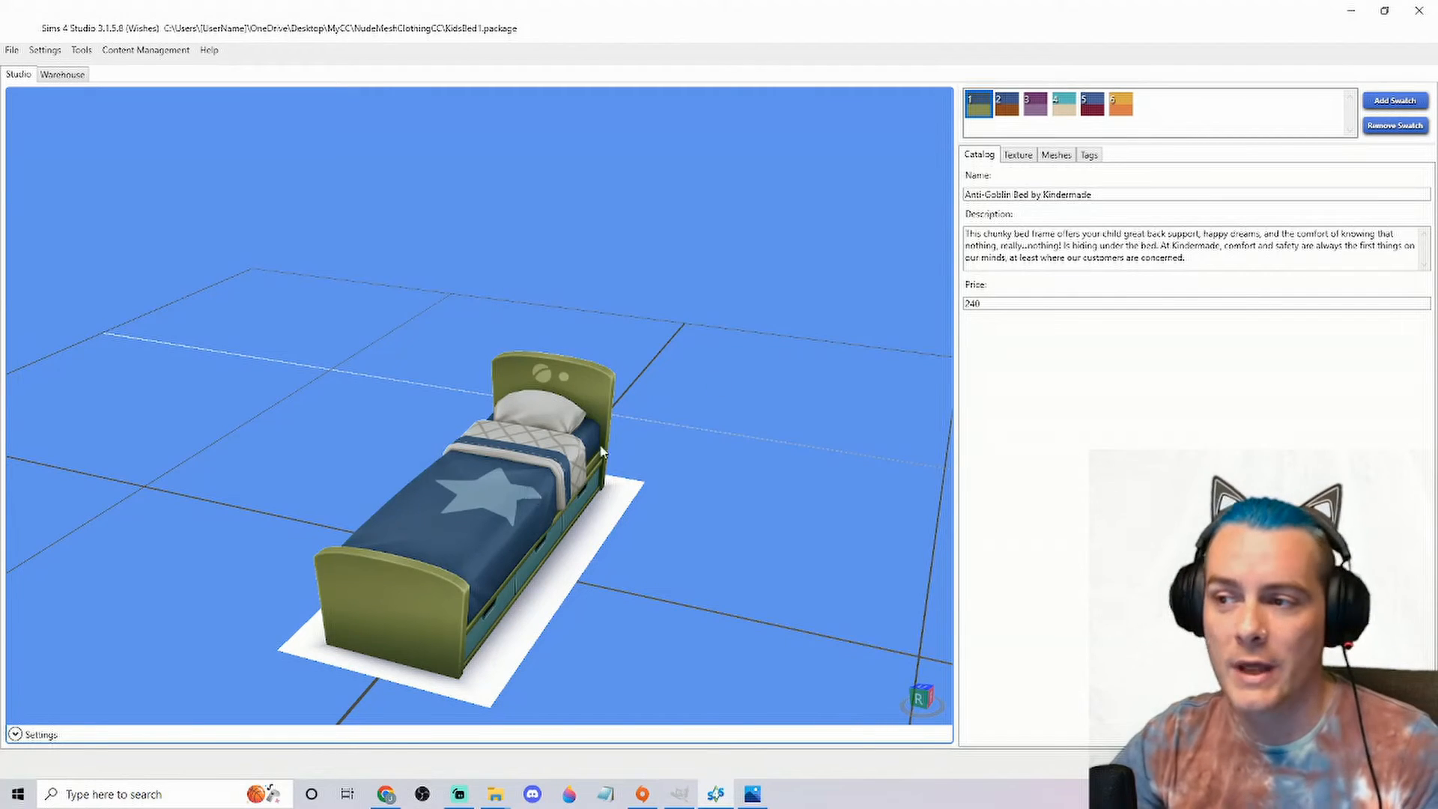
left_click(1011, 111)
left_click(1037, 105)
left_click(1067, 108)
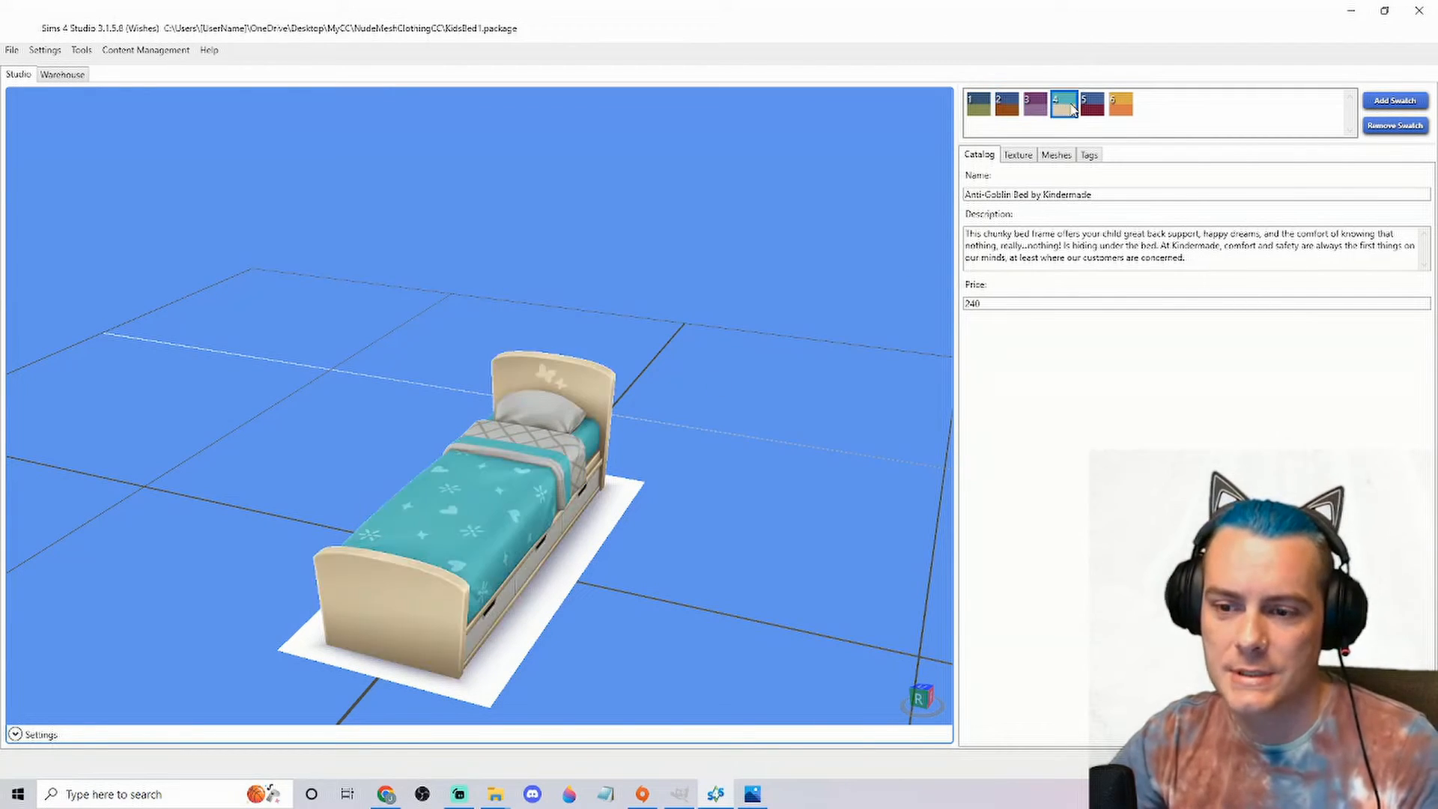
left_click(1102, 112)
left_click(1121, 112)
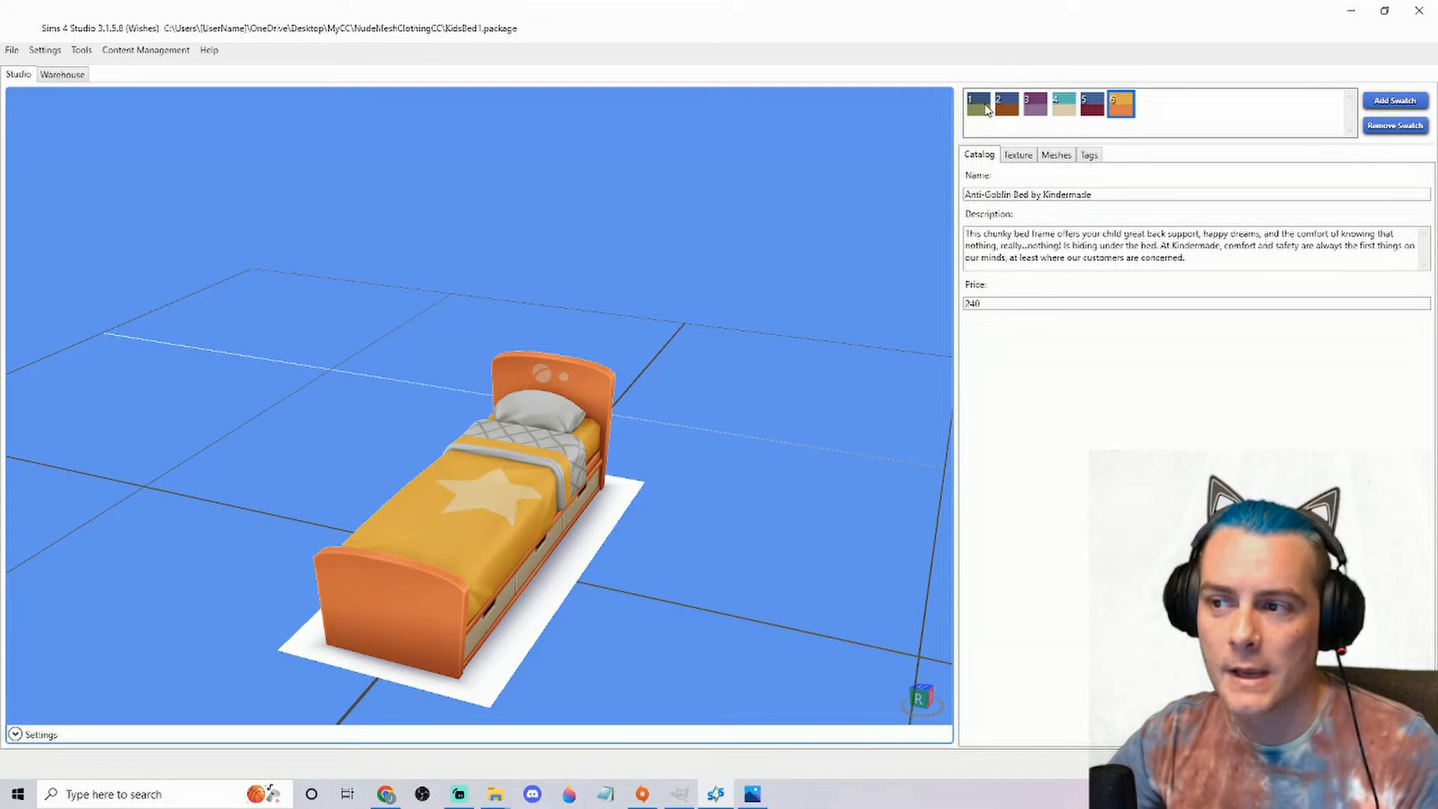
left_click(987, 110)
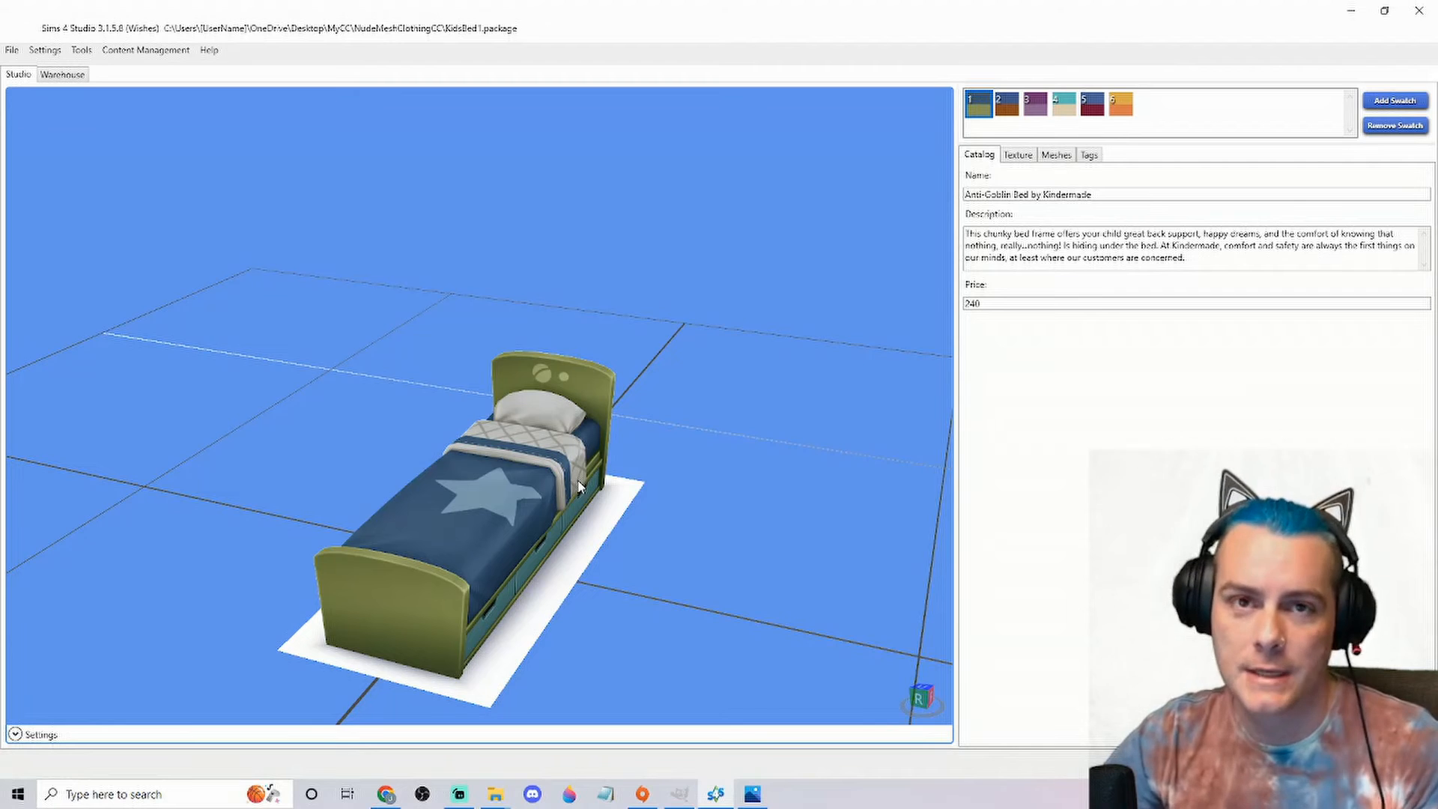
Step: Compare both long sides of the bed while previewing swatches 1, 2, 4 and 5
left_click_drag(571, 485, 867, 519)
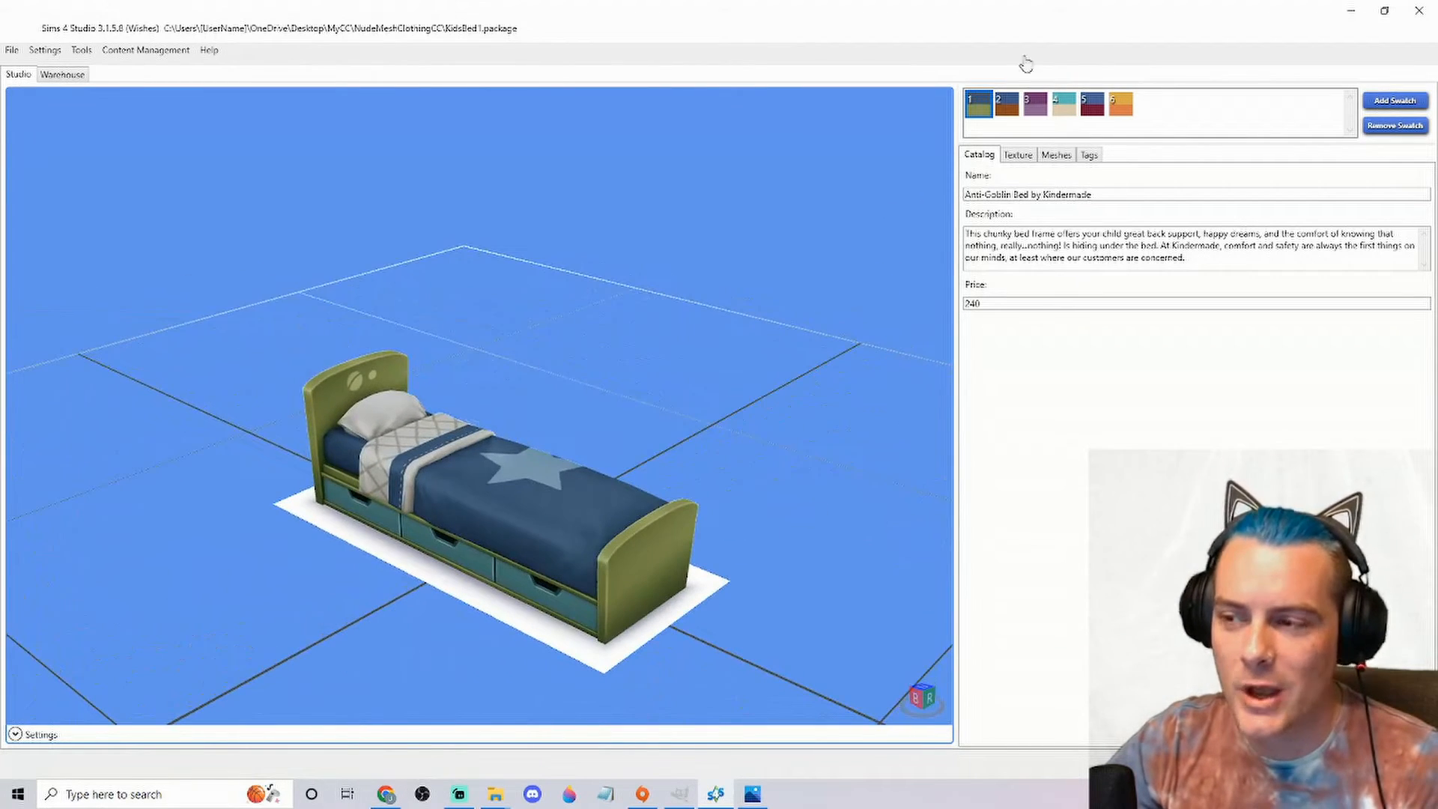
left_click(1009, 111)
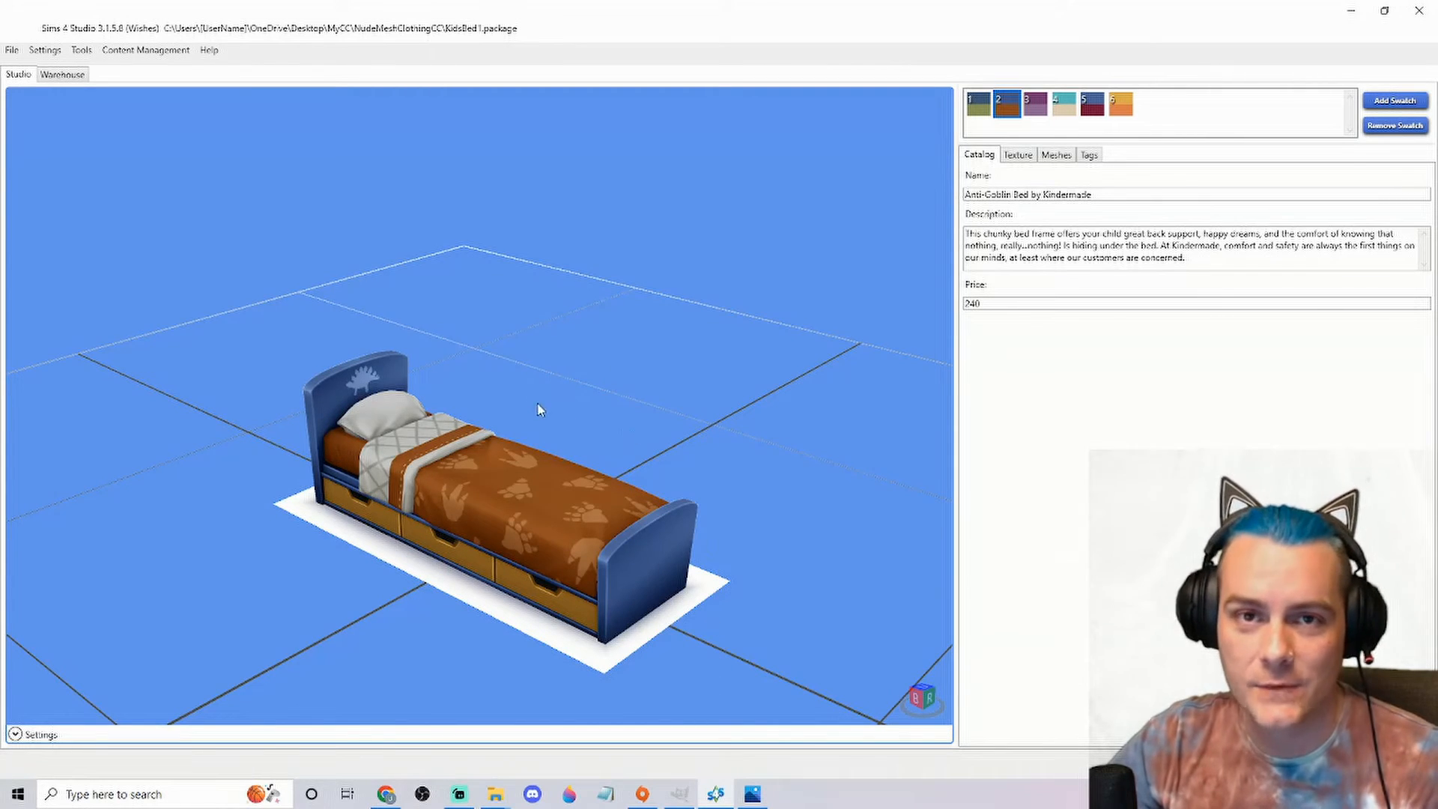
left_click(979, 110)
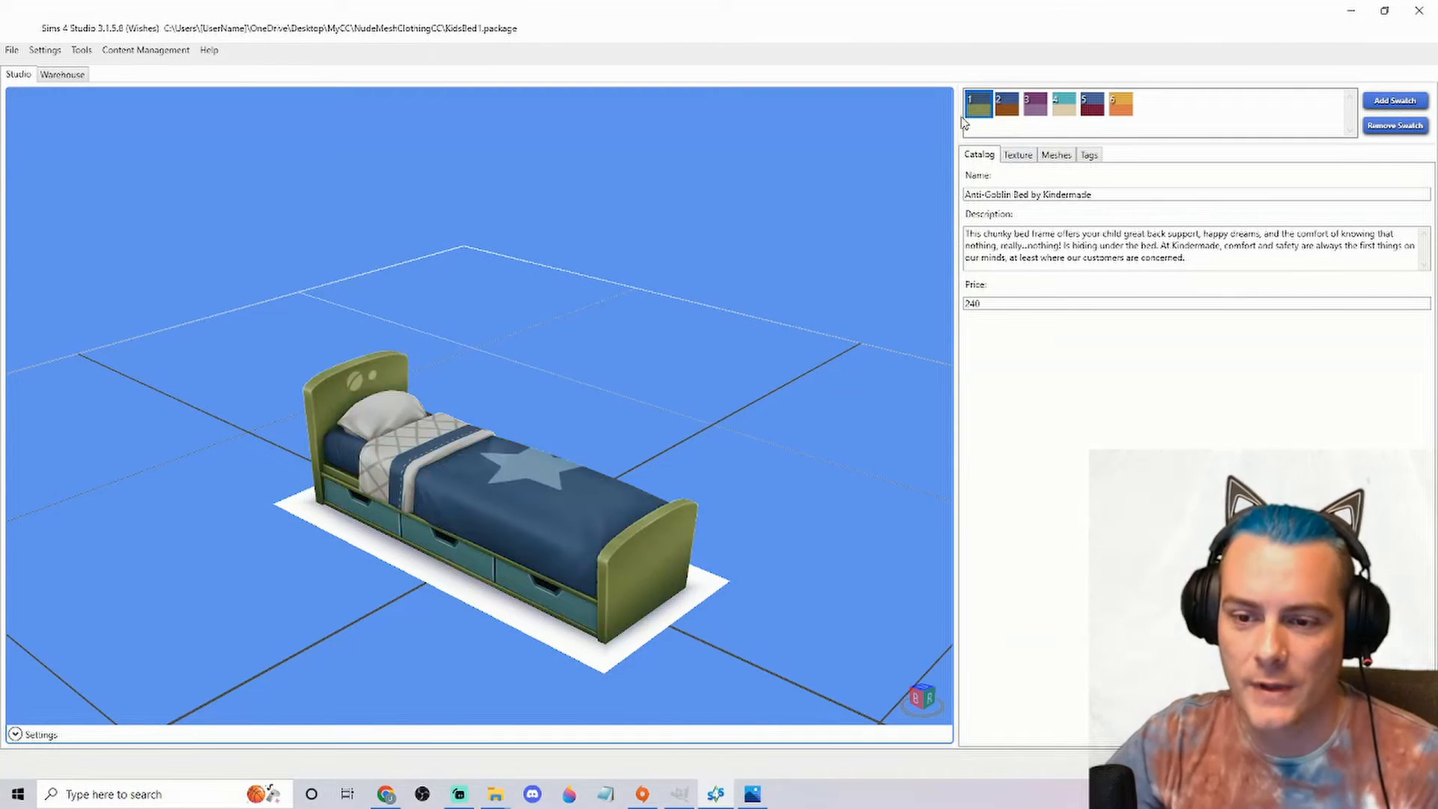
mouse_move(565, 537)
left_mouse_down()
mouse_move(183, 469)
mouse_move(731, 507)
mouse_move(633, 522)
mouse_move(545, 484)
left_mouse_up()
left_click(1063, 106)
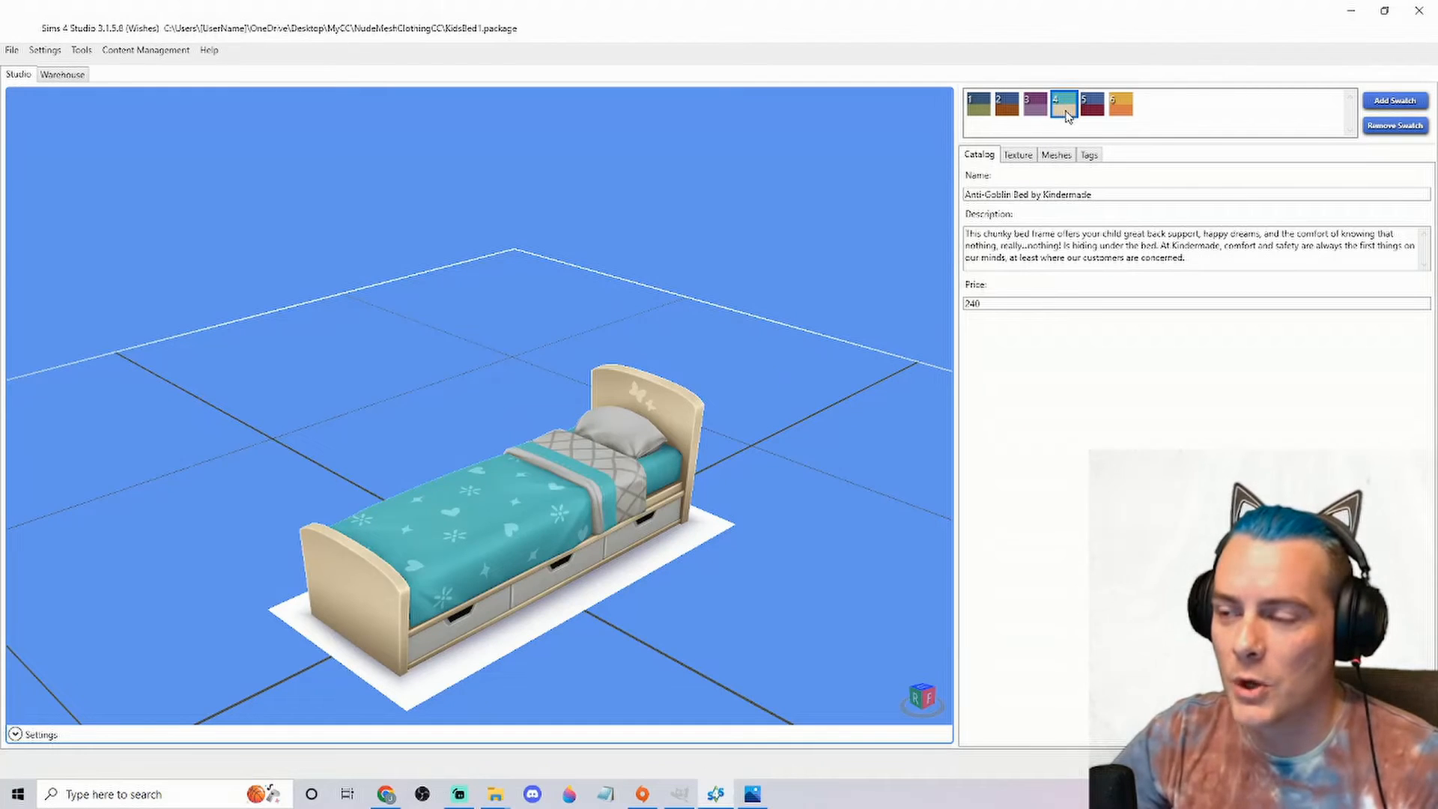
left_click(1097, 110)
Step: Remove the orange, dark red and purple swatches from the bed
left_click(1120, 111)
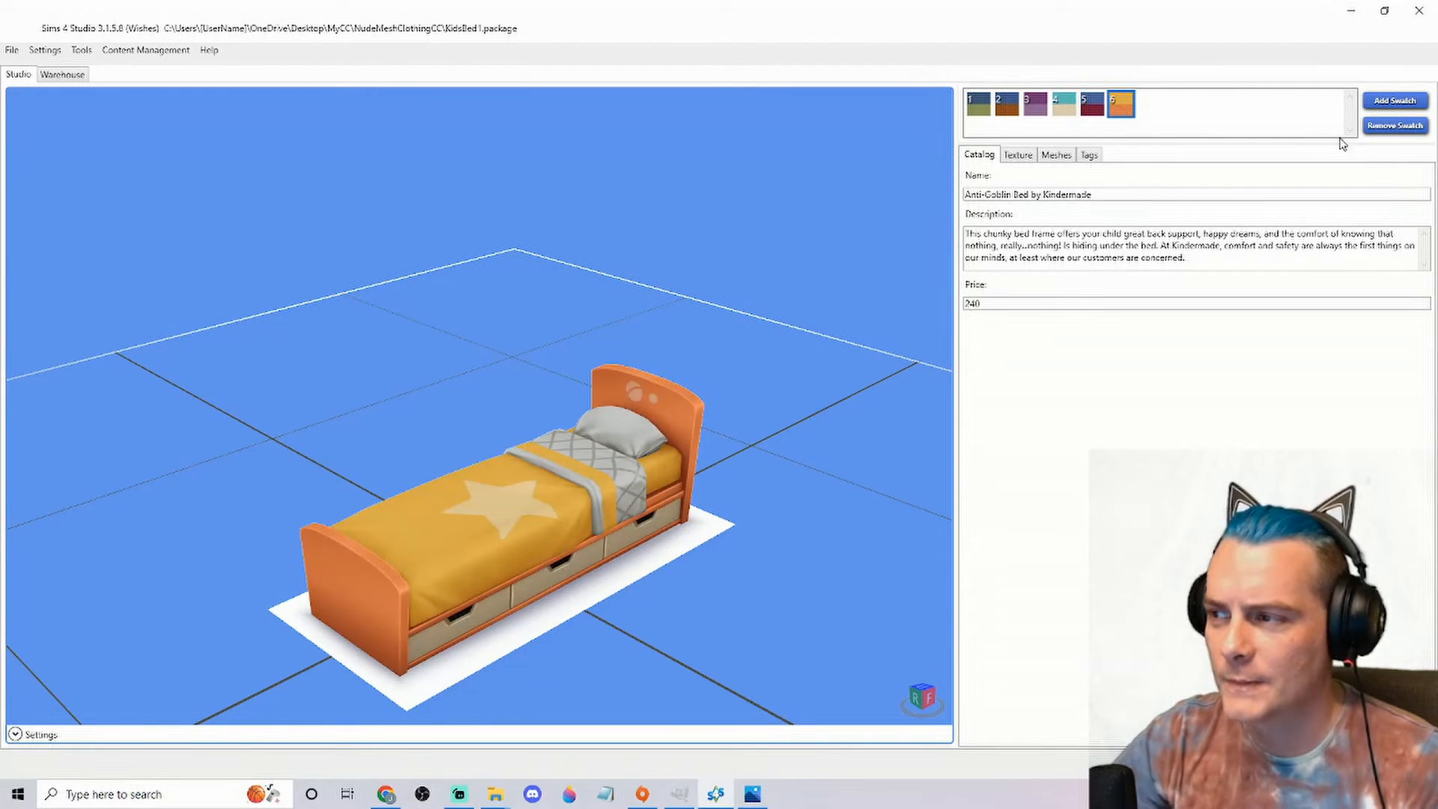
left_click(1387, 129)
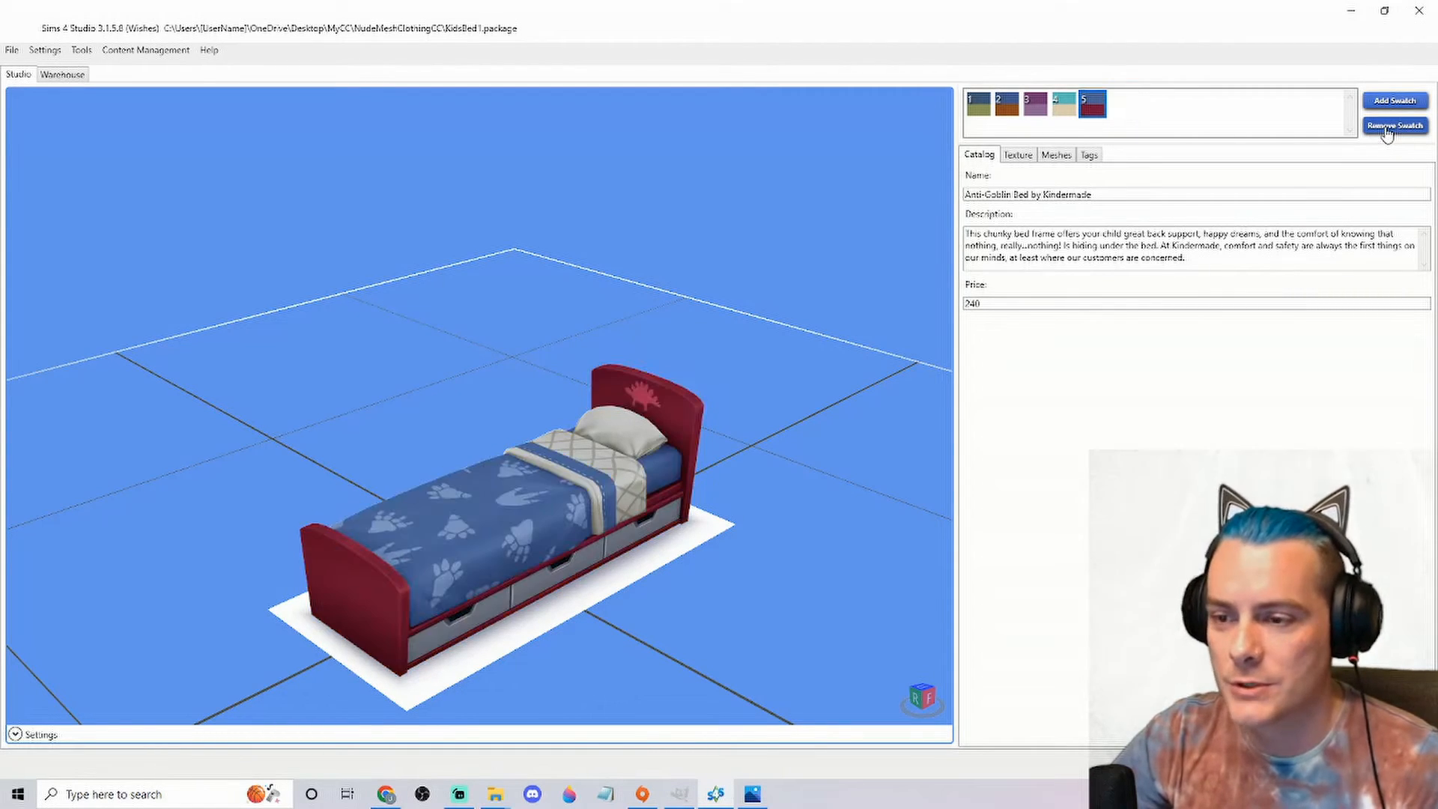
left_click(1388, 128)
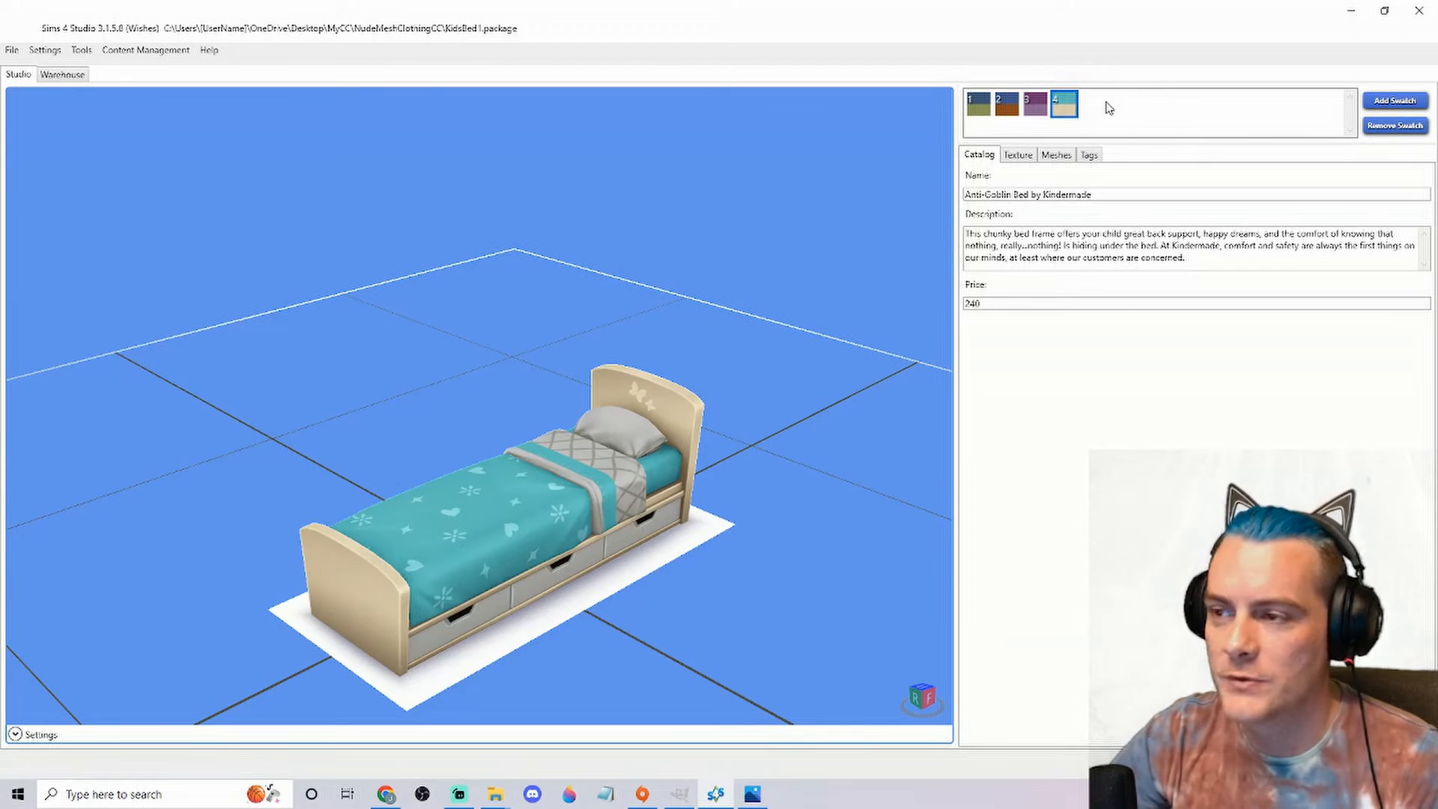
left_click(1036, 107)
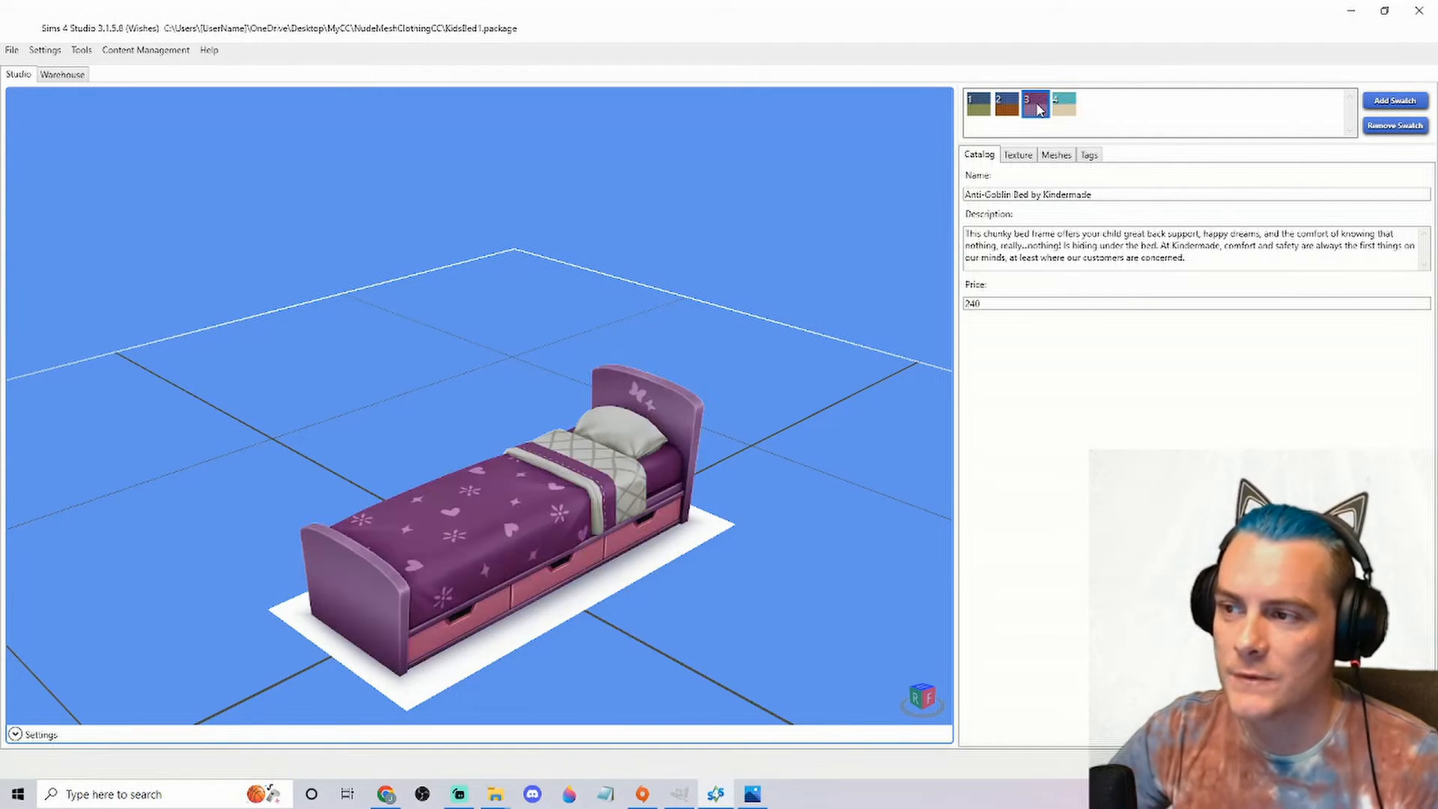
left_click(1392, 128)
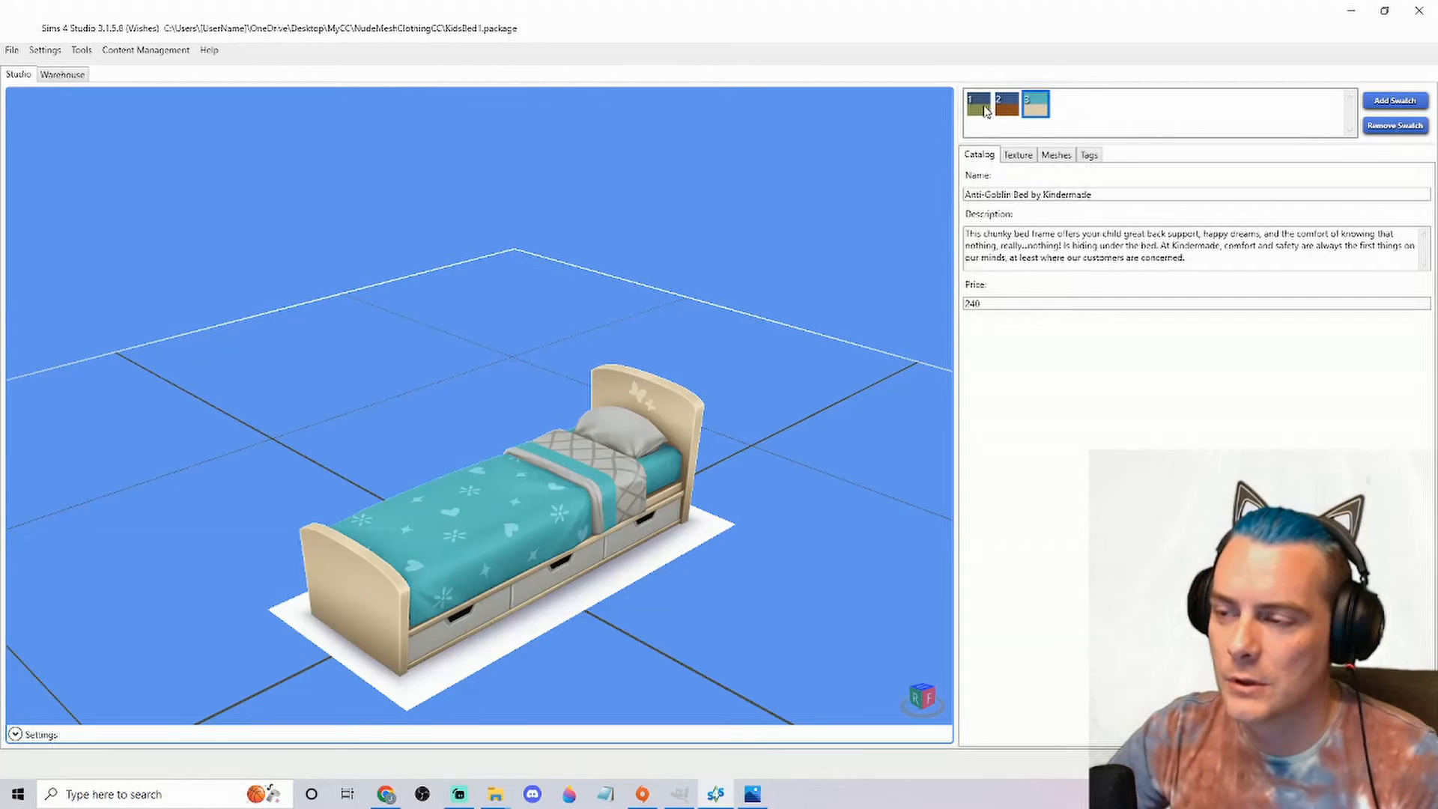
Step: Remove the green and brown swatches from the bed, keeping only the teal one
left_click(987, 111)
left_click(1407, 129)
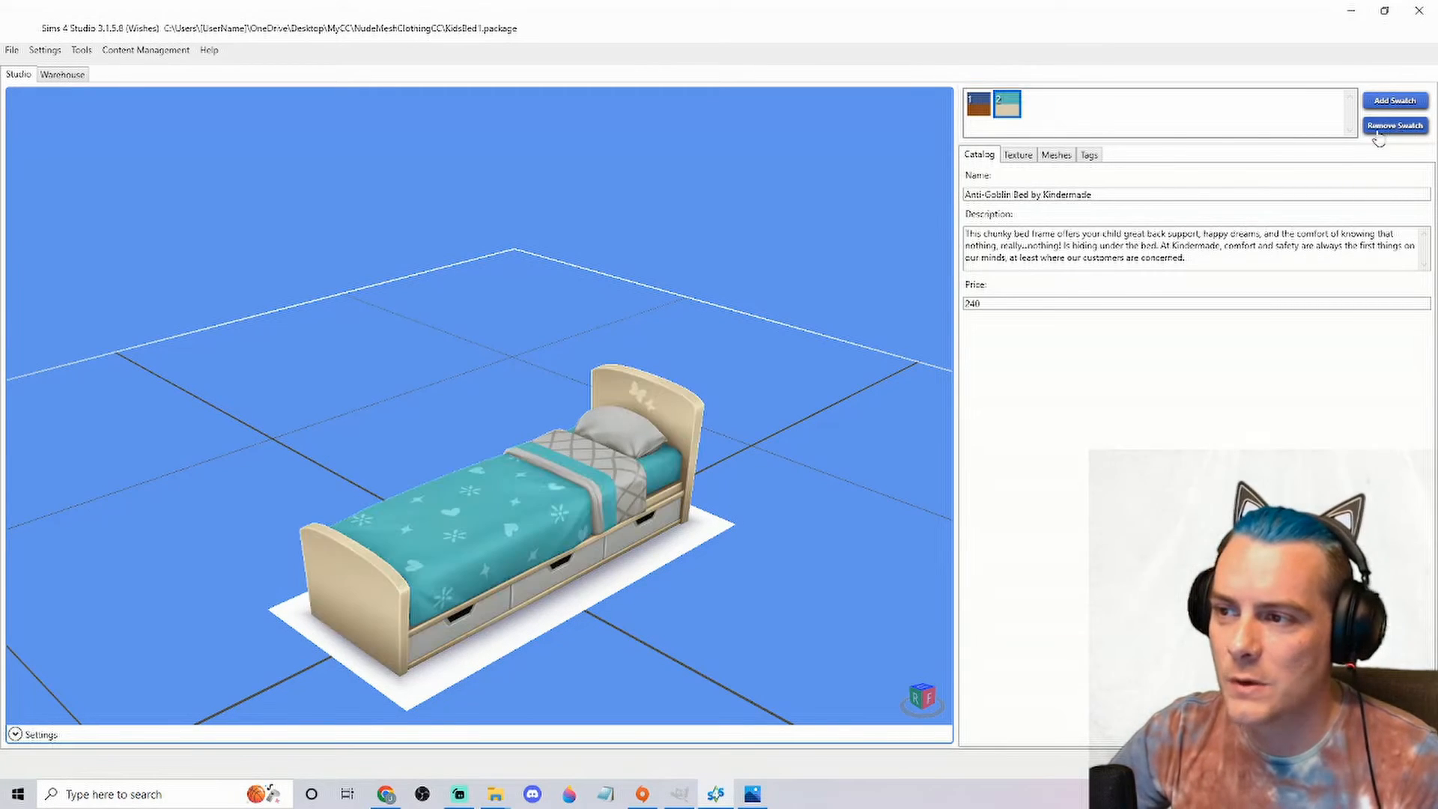
left_click(987, 110)
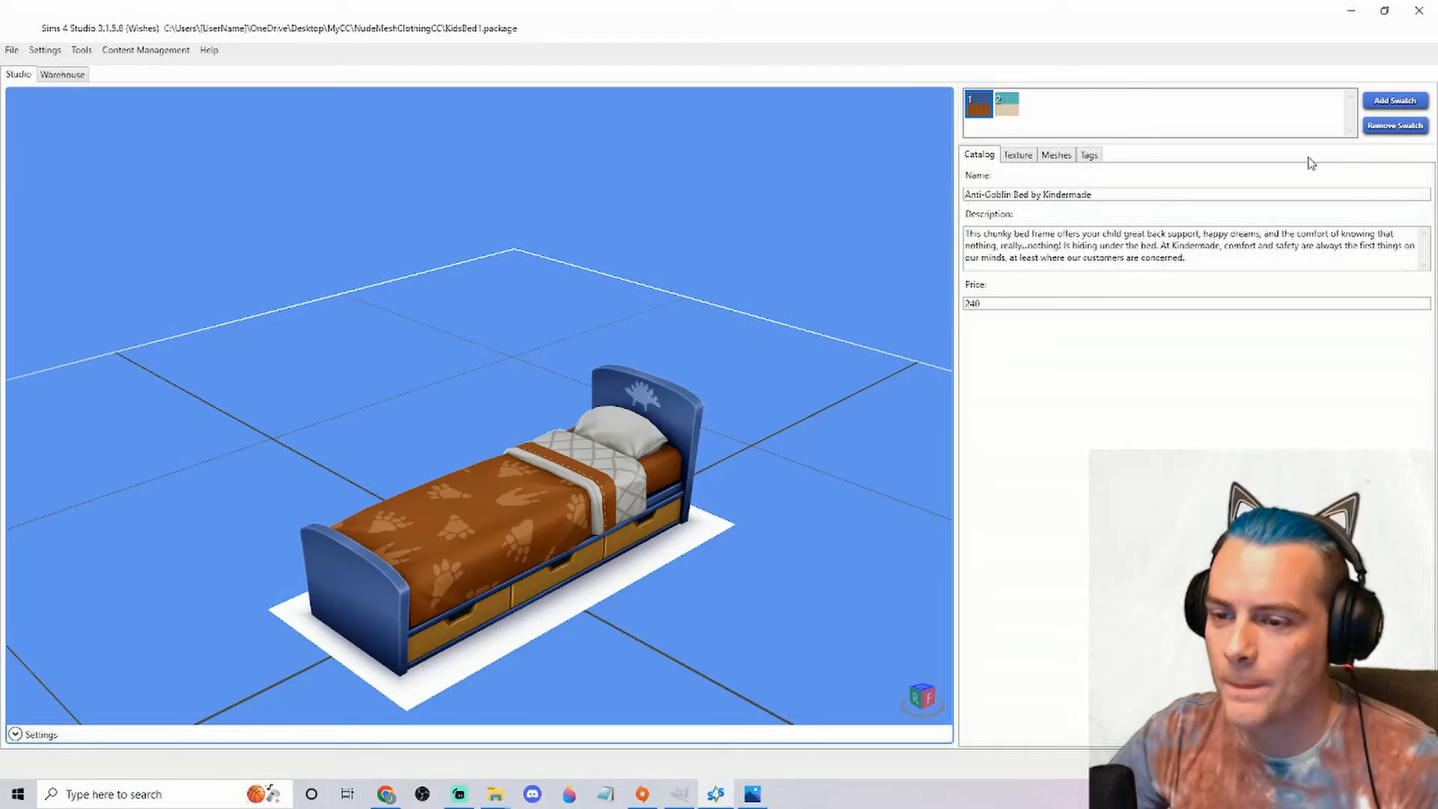
left_click(1408, 125)
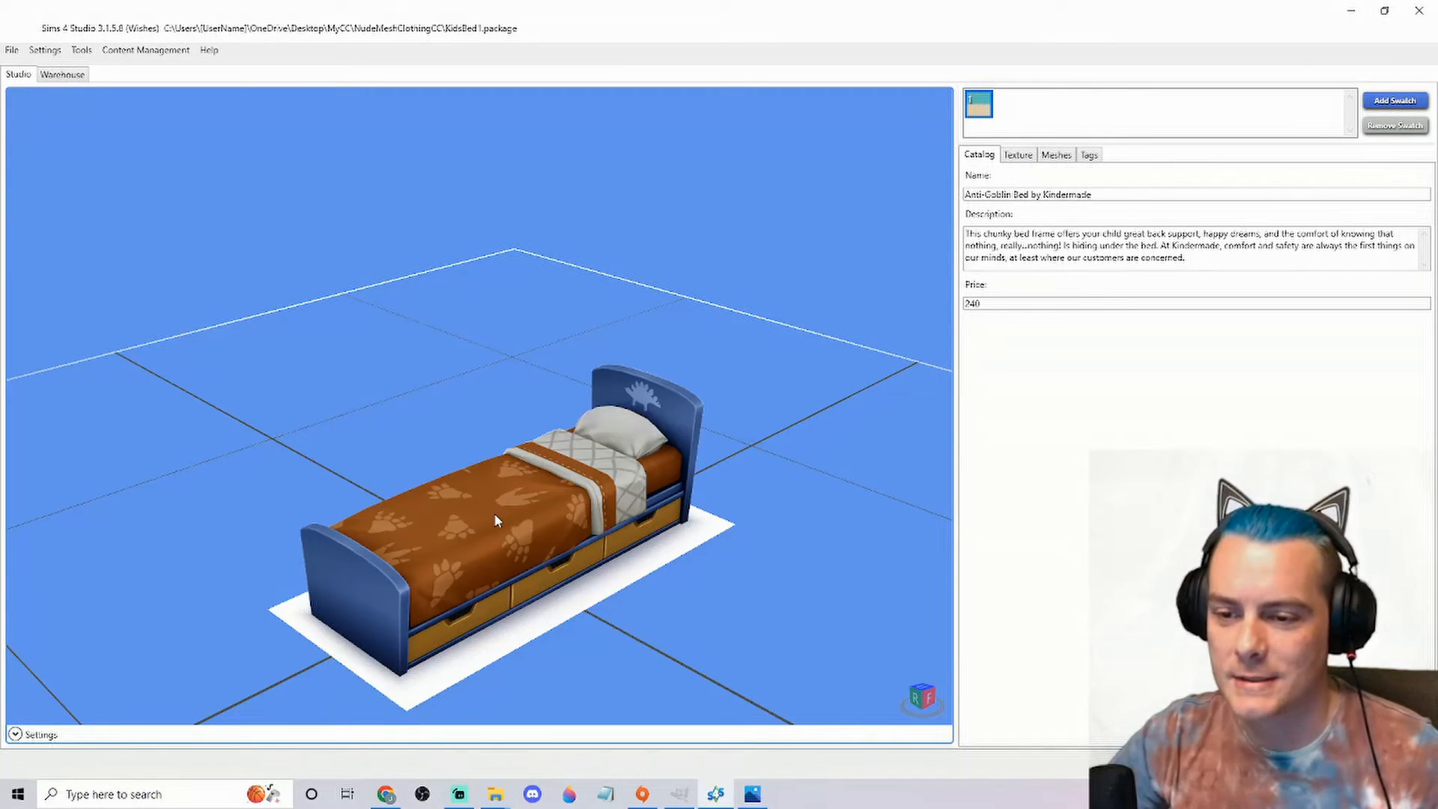
Step: Add a swatch to the bed and remove the extra one again, keeping the teal swatch
left_click(1394, 101)
left_click(978, 113)
left_click(1376, 128)
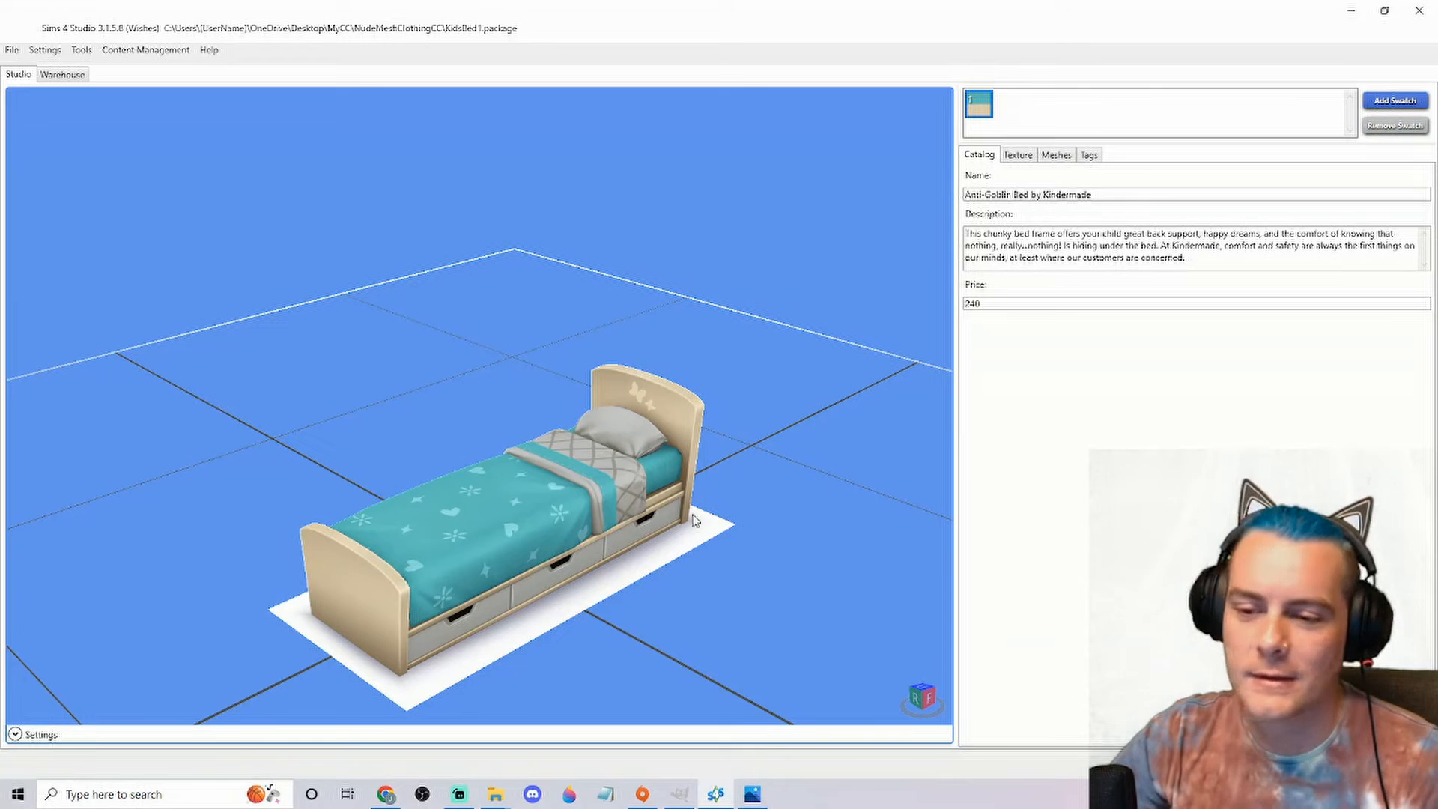
Step: Export the bed's texture as a PNG named "Kids Bed By" plus the creator's name in the NudeMeshClothingCC folder
left_click_drag(561, 506, 434, 401)
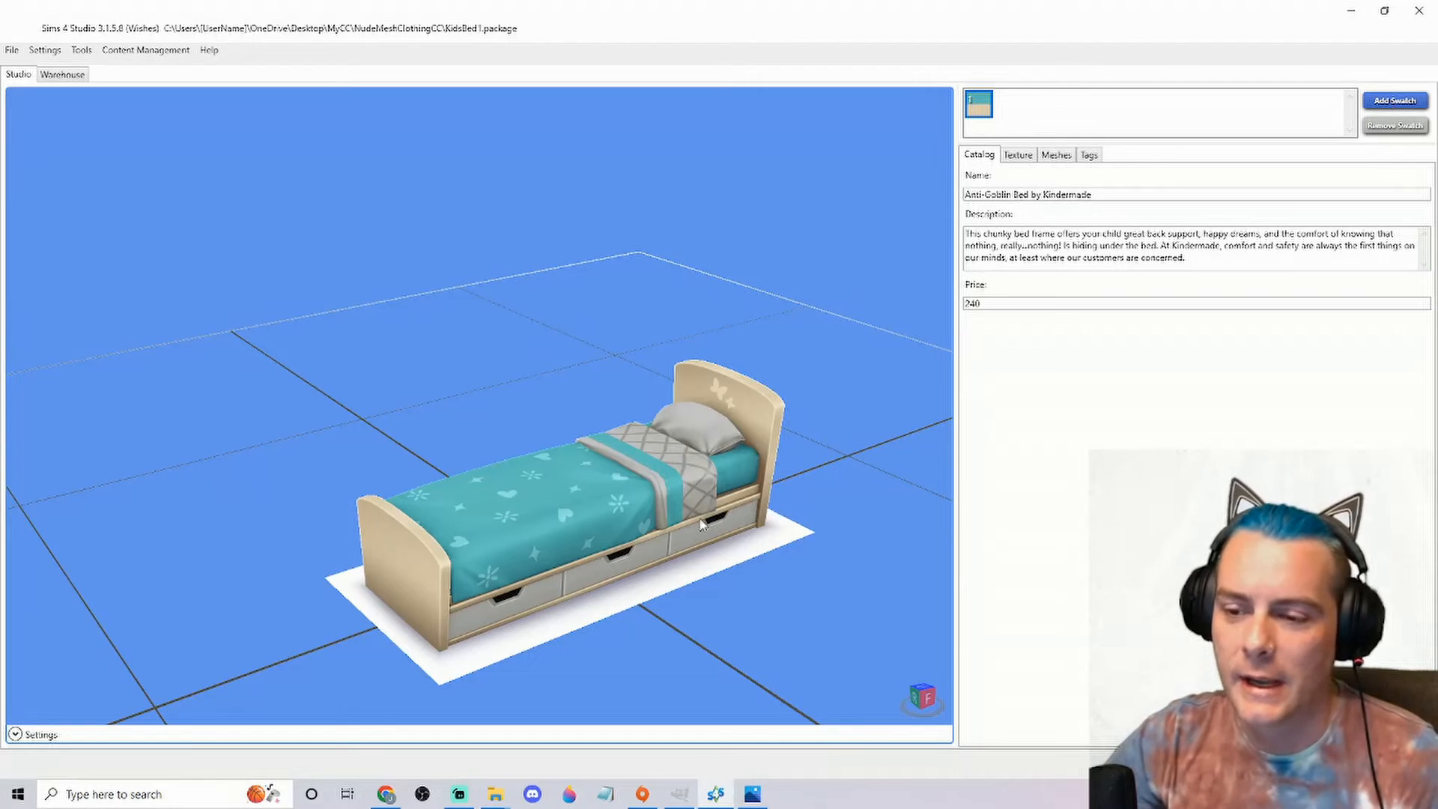
mouse_move(708, 514)
left_mouse_down()
mouse_move(385, 530)
mouse_move(726, 536)
mouse_move(891, 265)
left_mouse_up()
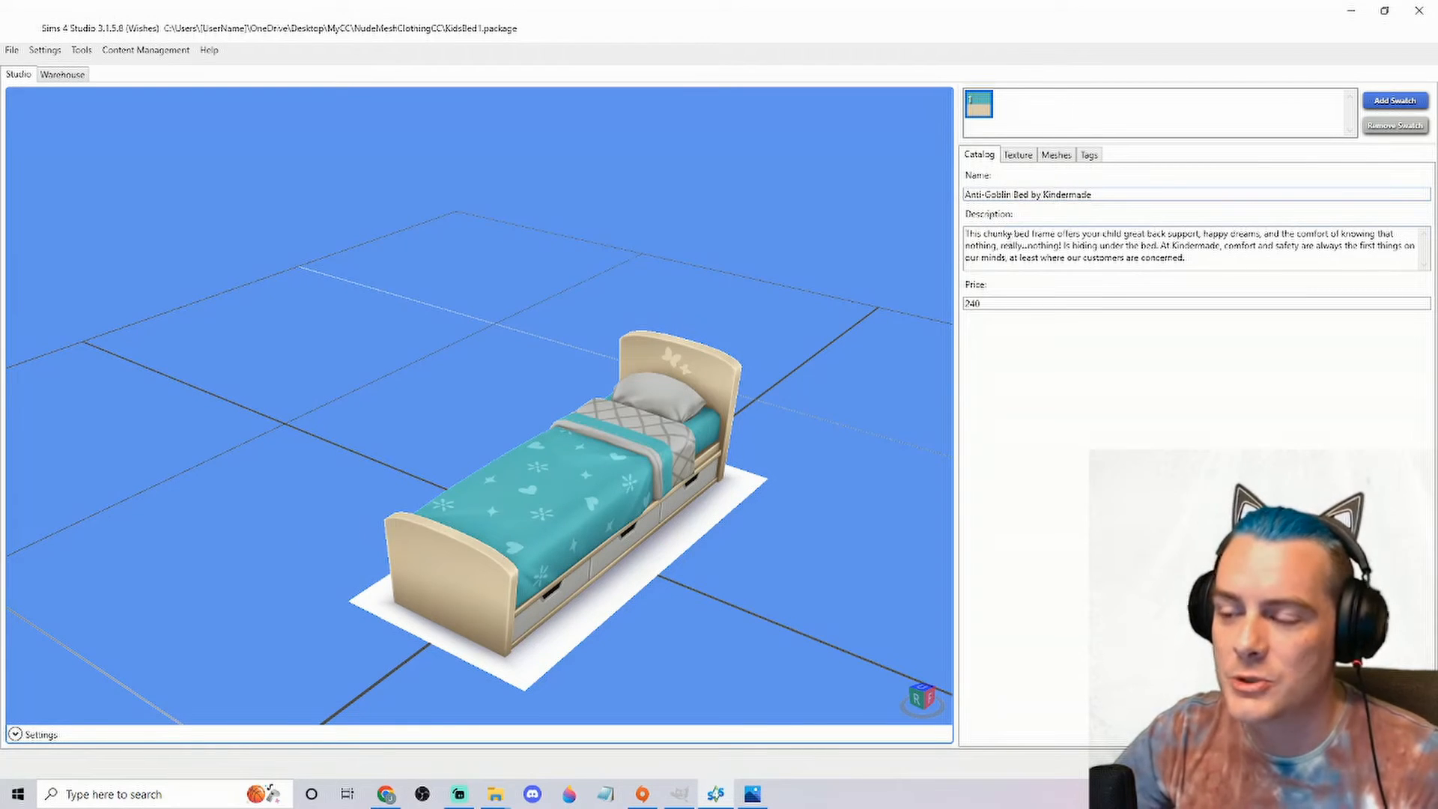
left_click(1017, 155)
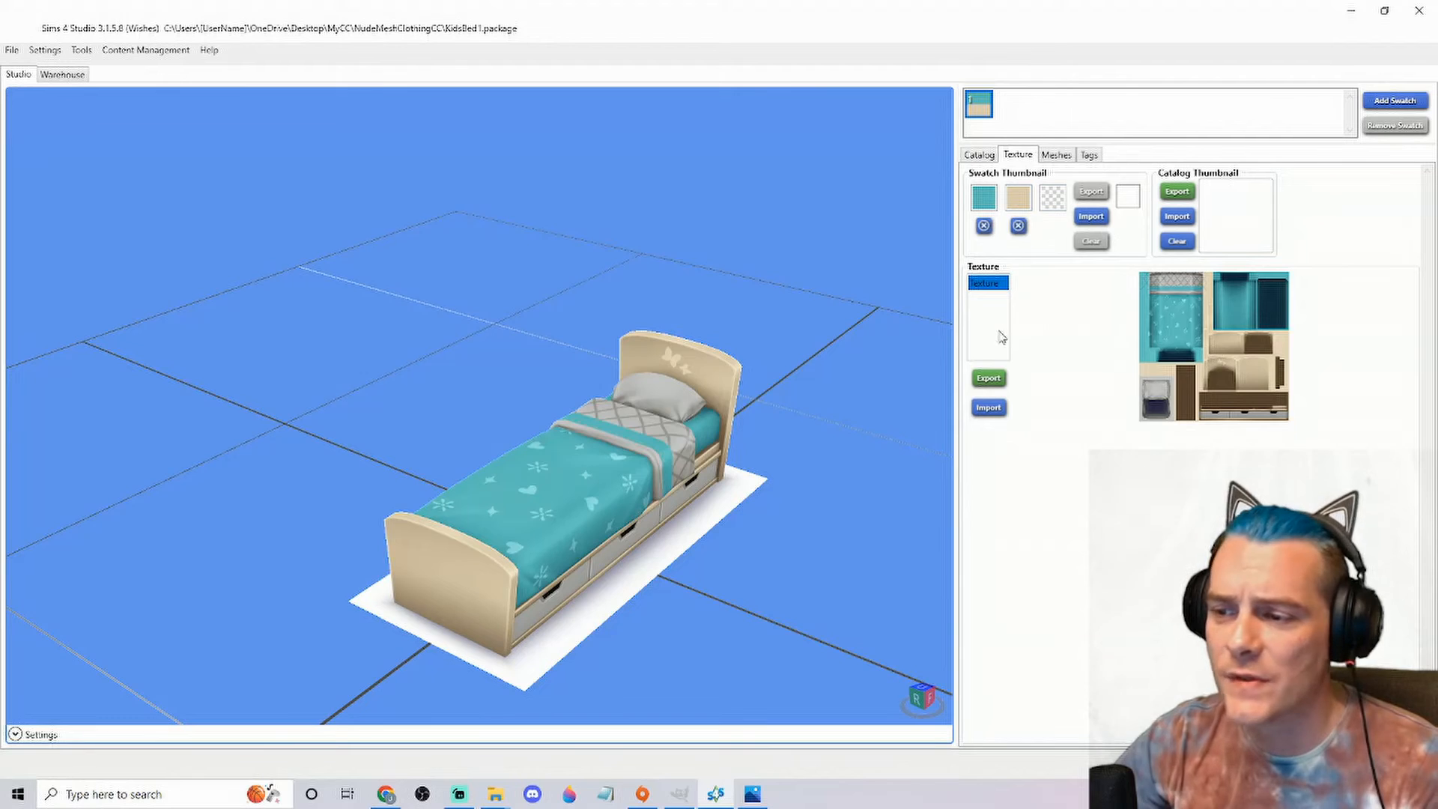
left_click(988, 379)
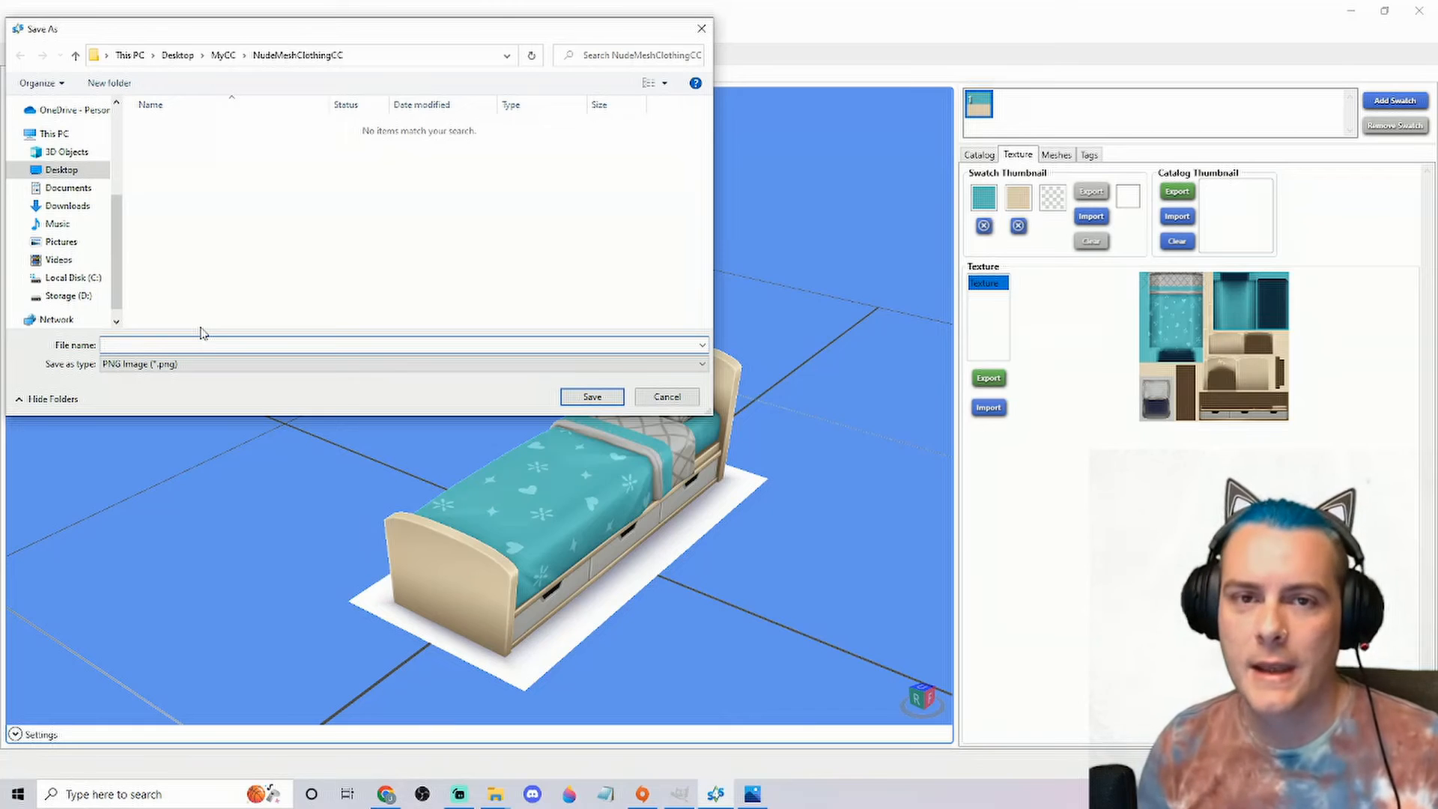
type("Kuid")
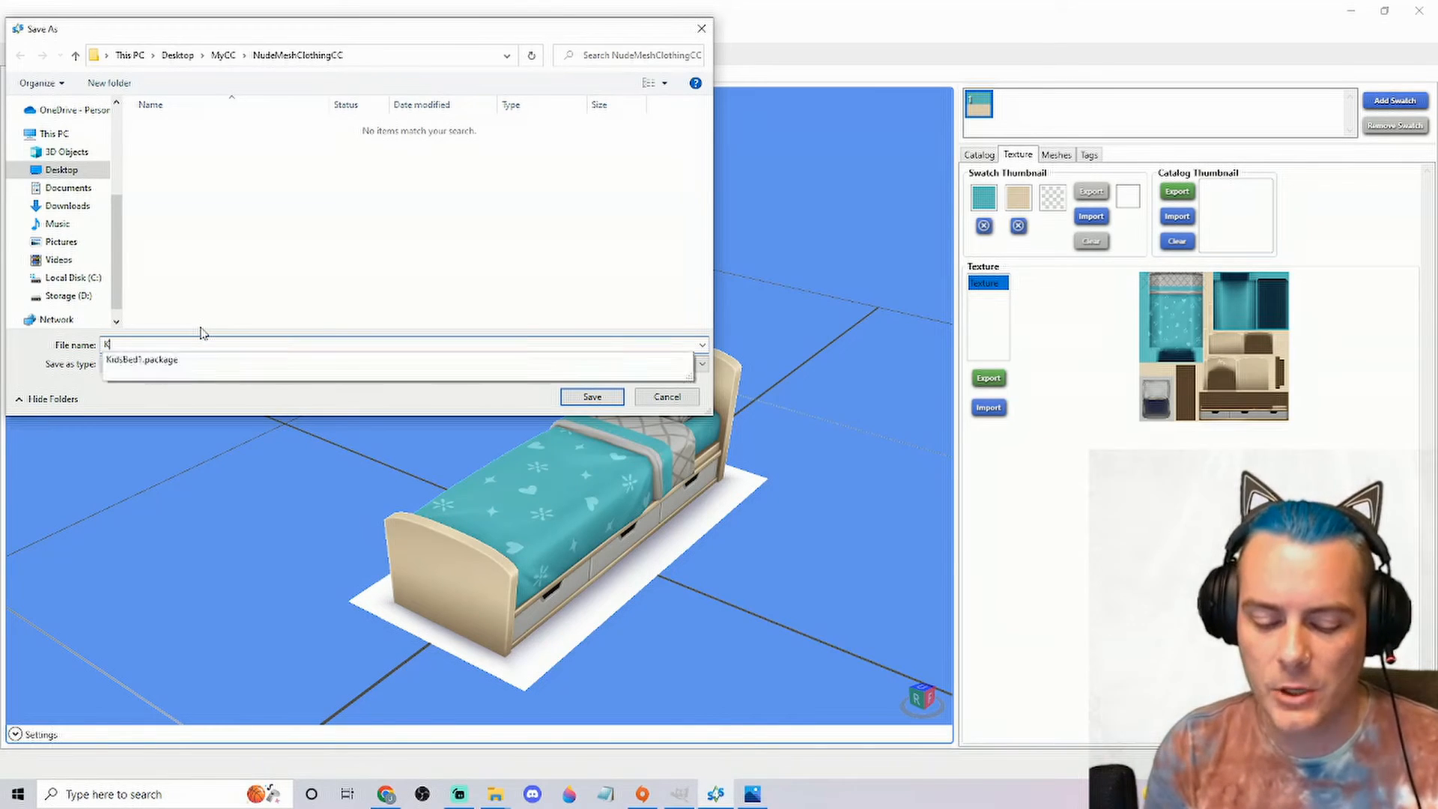
key("BackSpace")
type("ids Bed By Itslayiam")
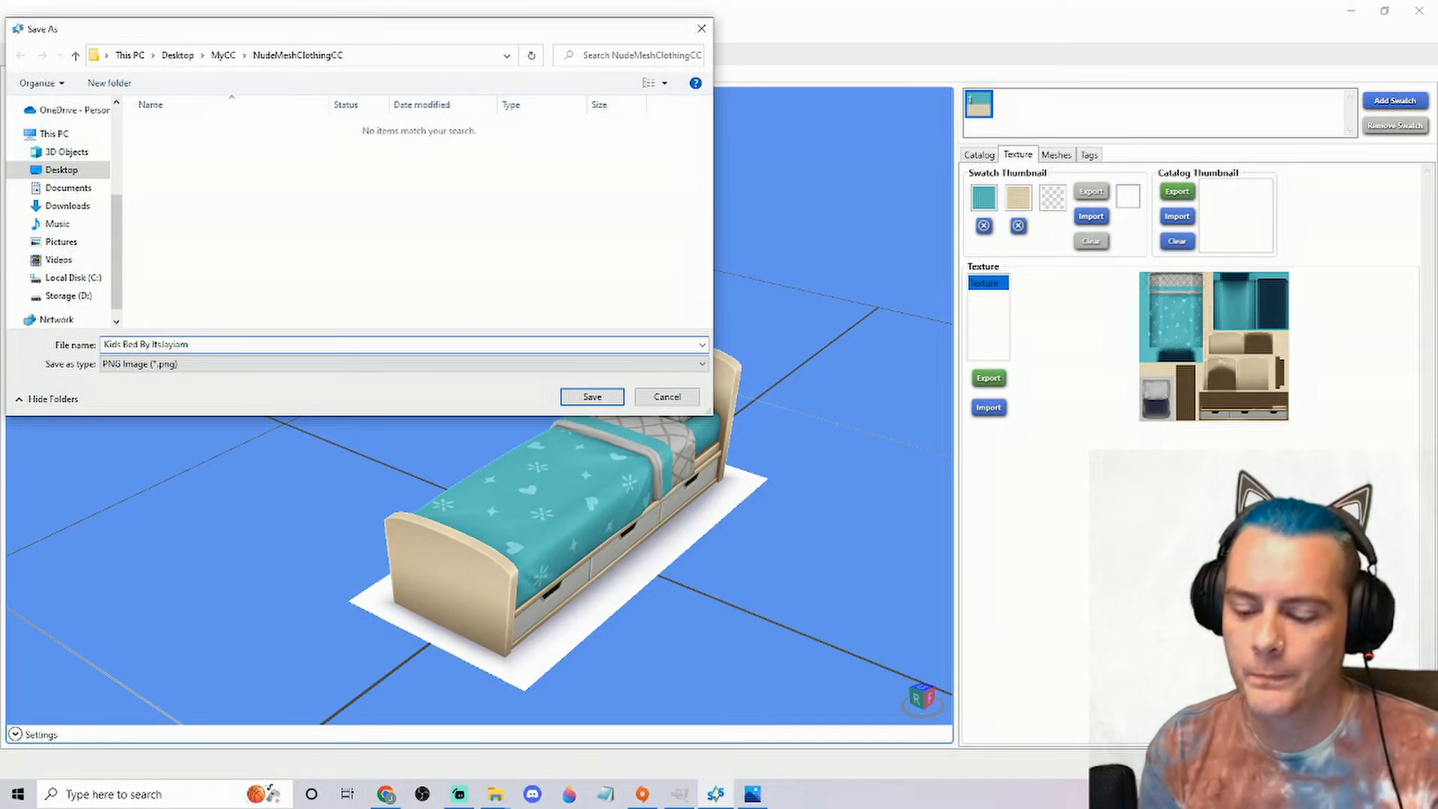
key("Return")
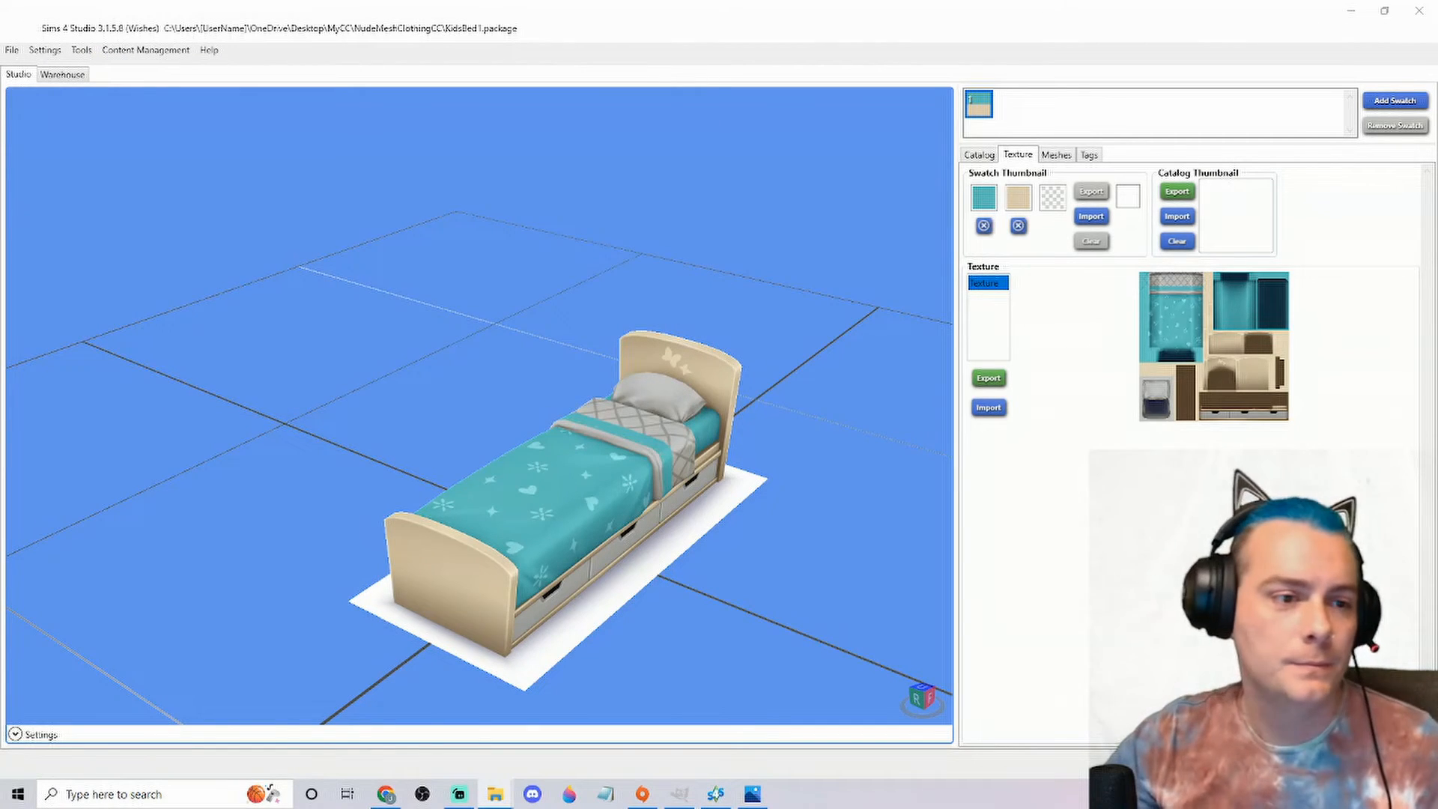
Step: Open the exported kids' bed PNG from the NudeMeshClothingCC folder in GIMP and bring GIMP to the front
left_click_drag(0, 190, 959, 123)
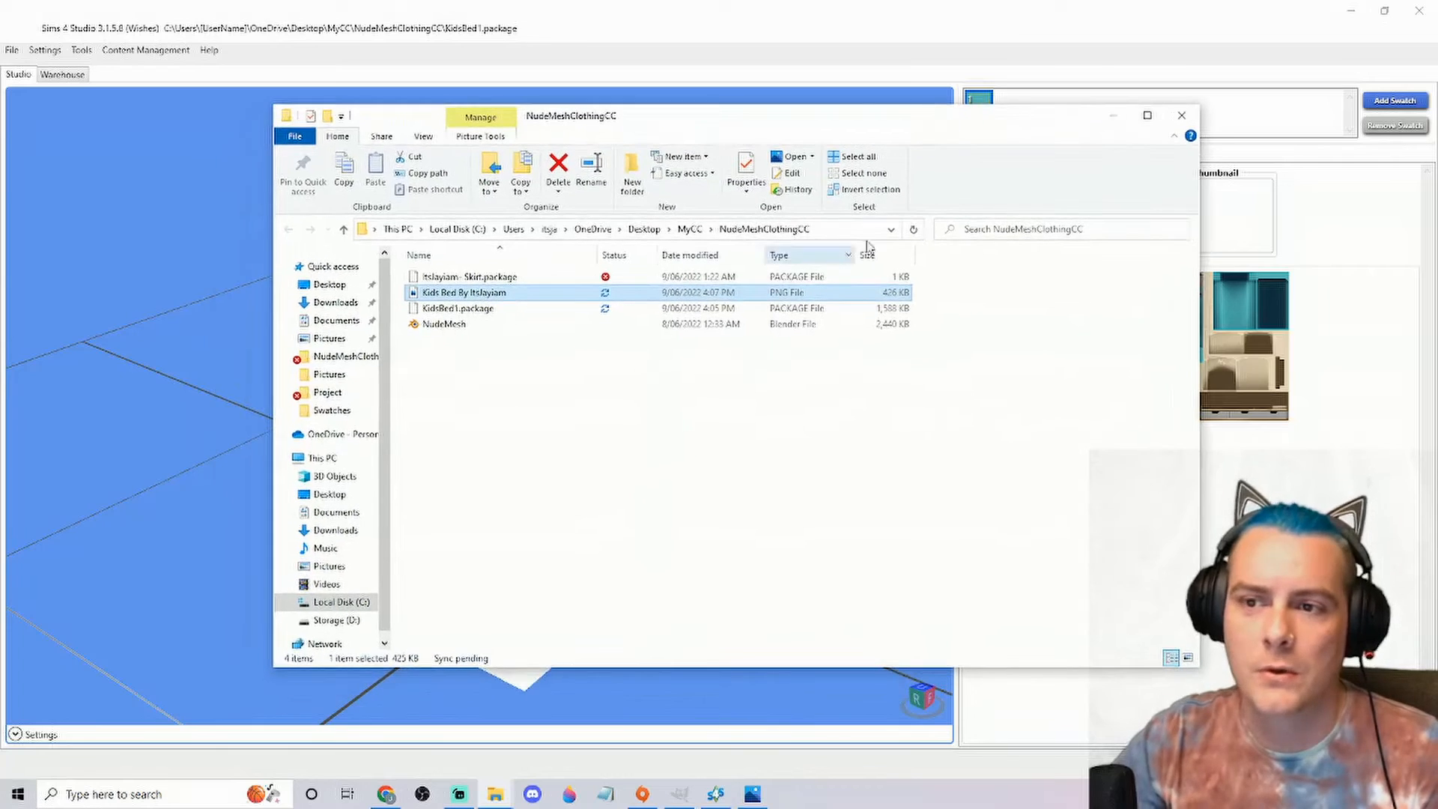
right_click(472, 294)
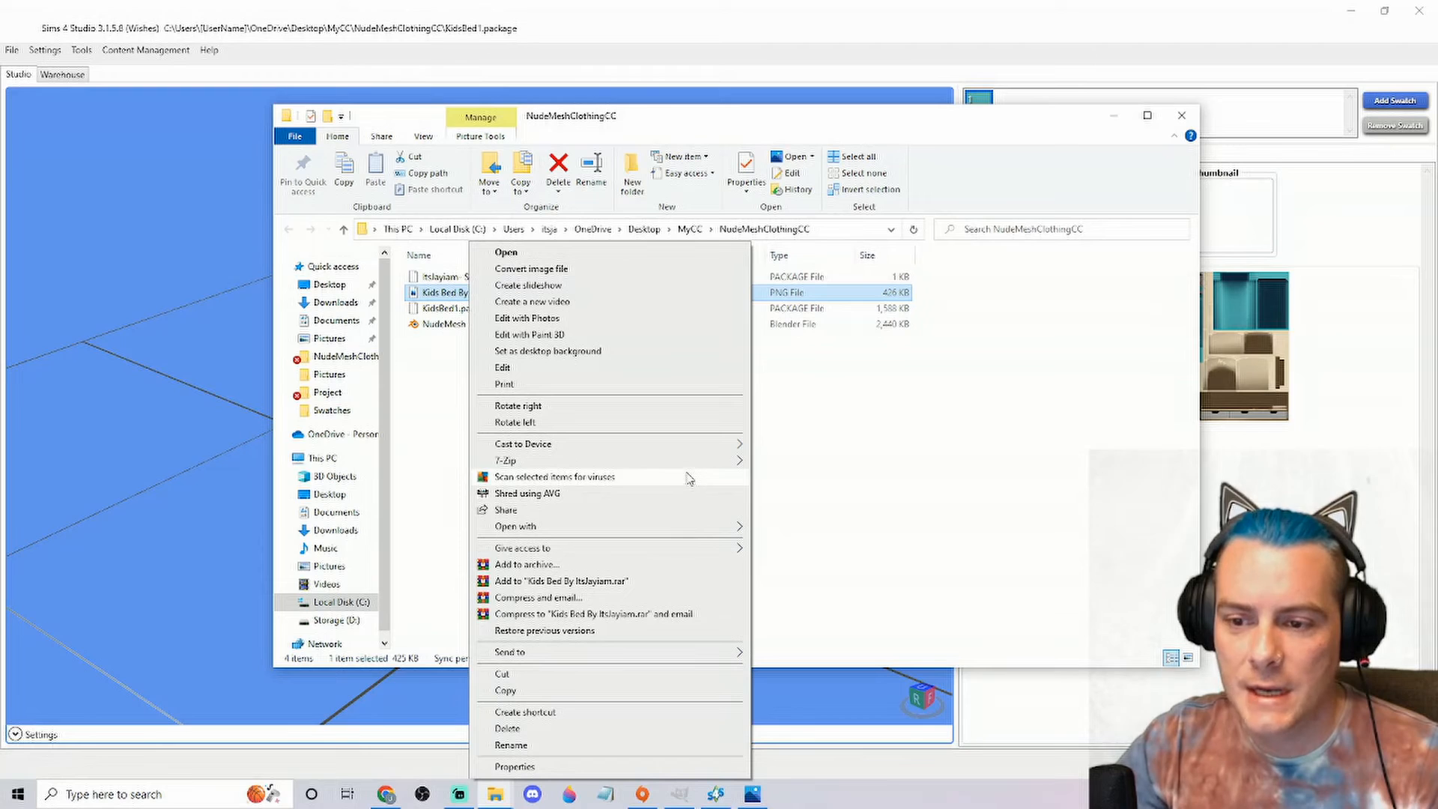
mouse_move(694, 526)
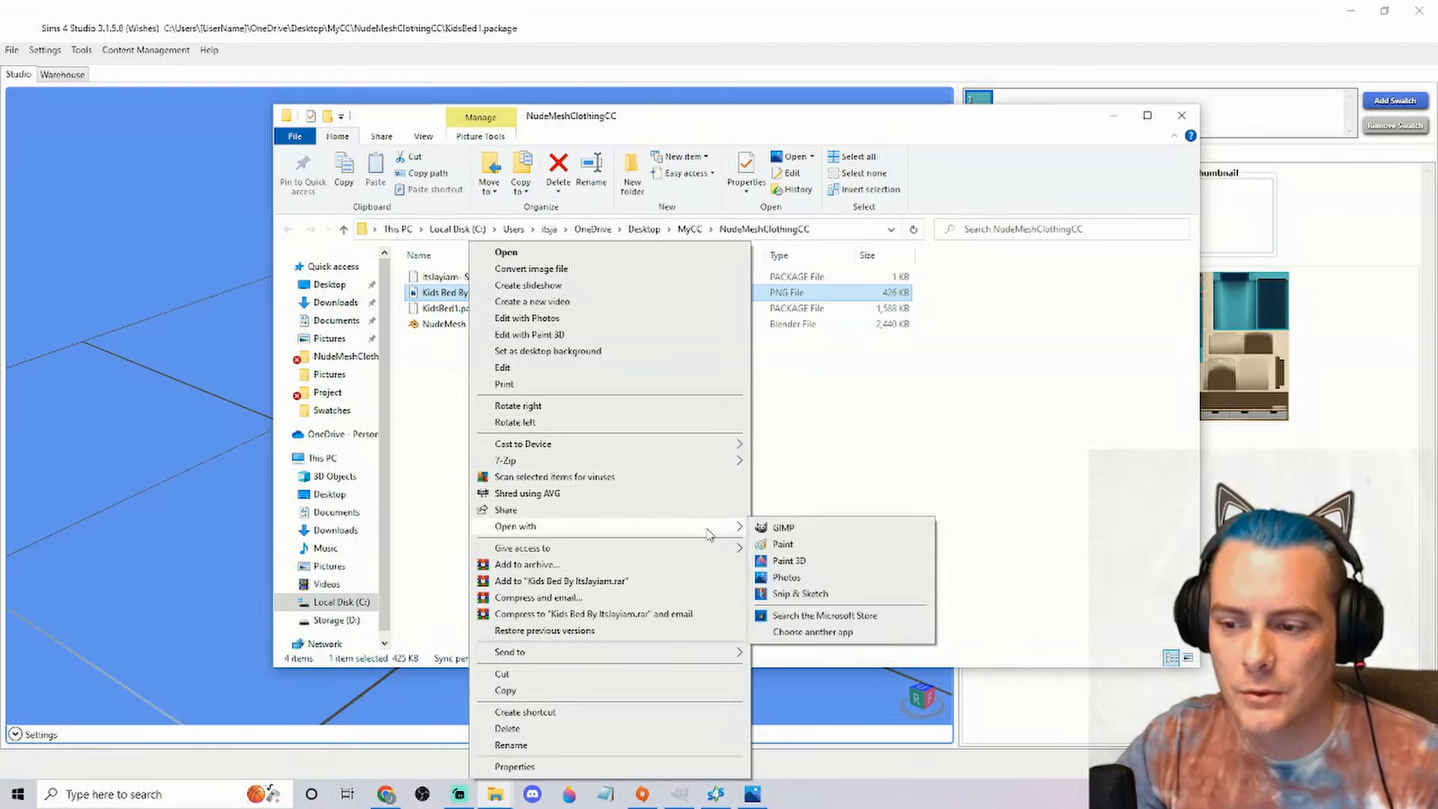
left_click(771, 528)
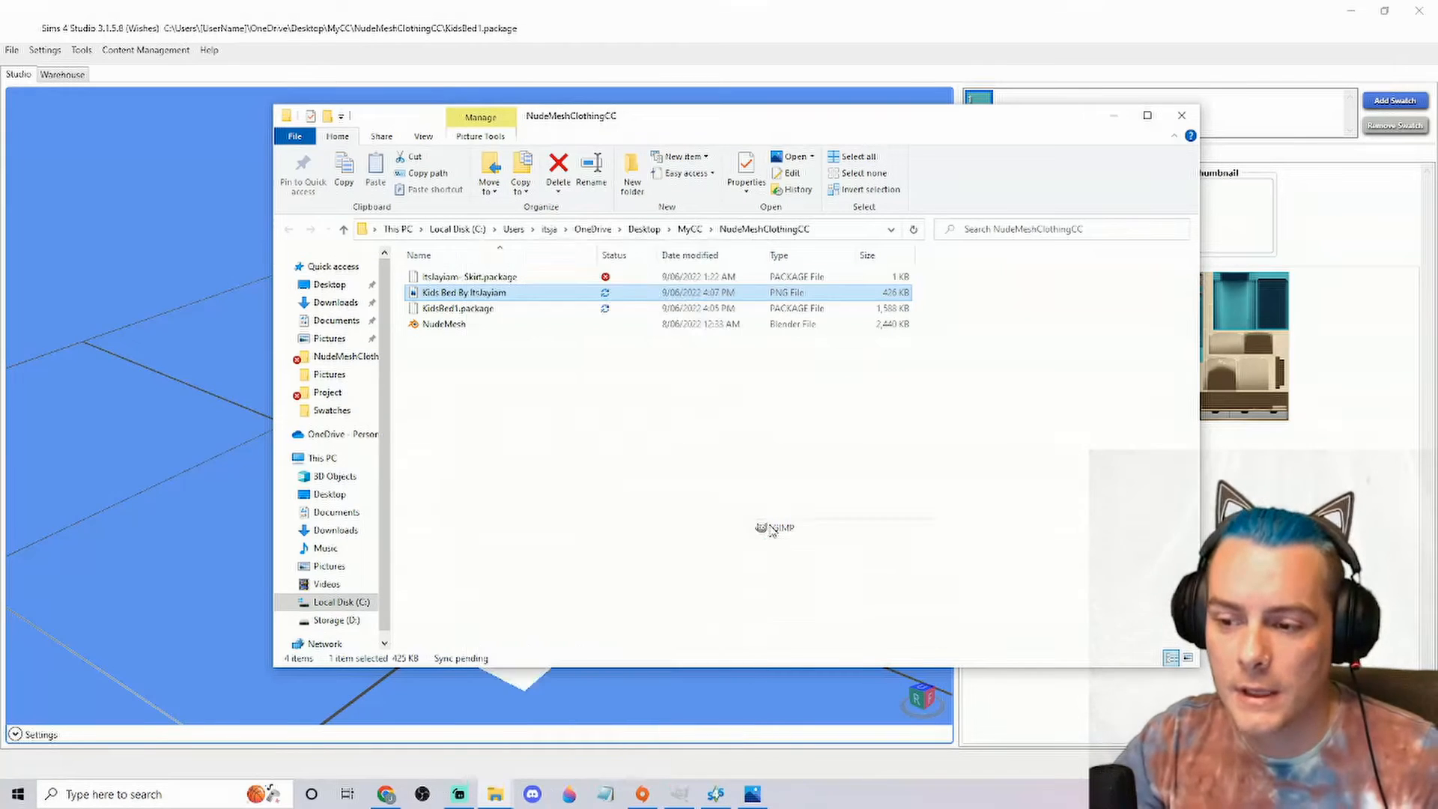
left_click(1113, 125)
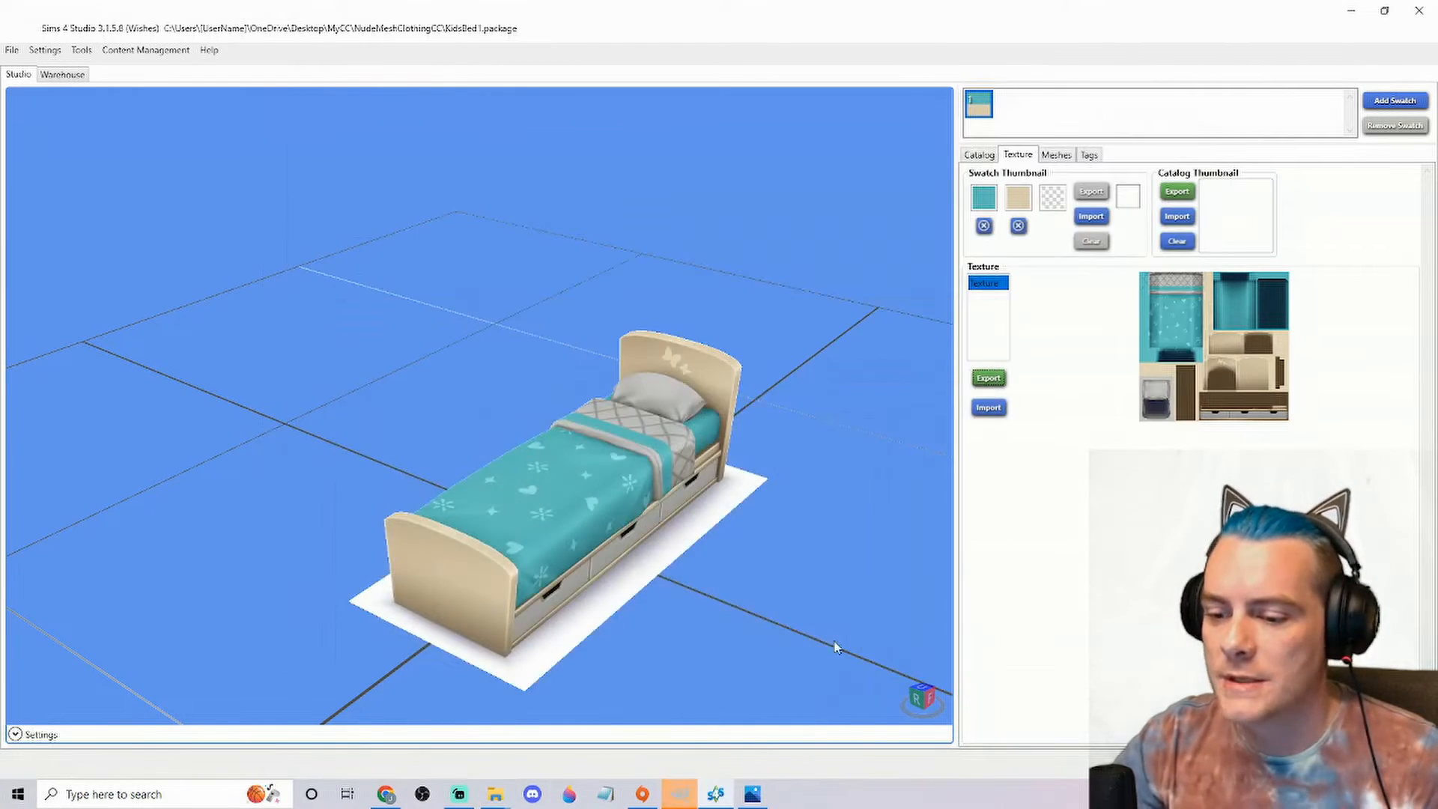
left_click(679, 795)
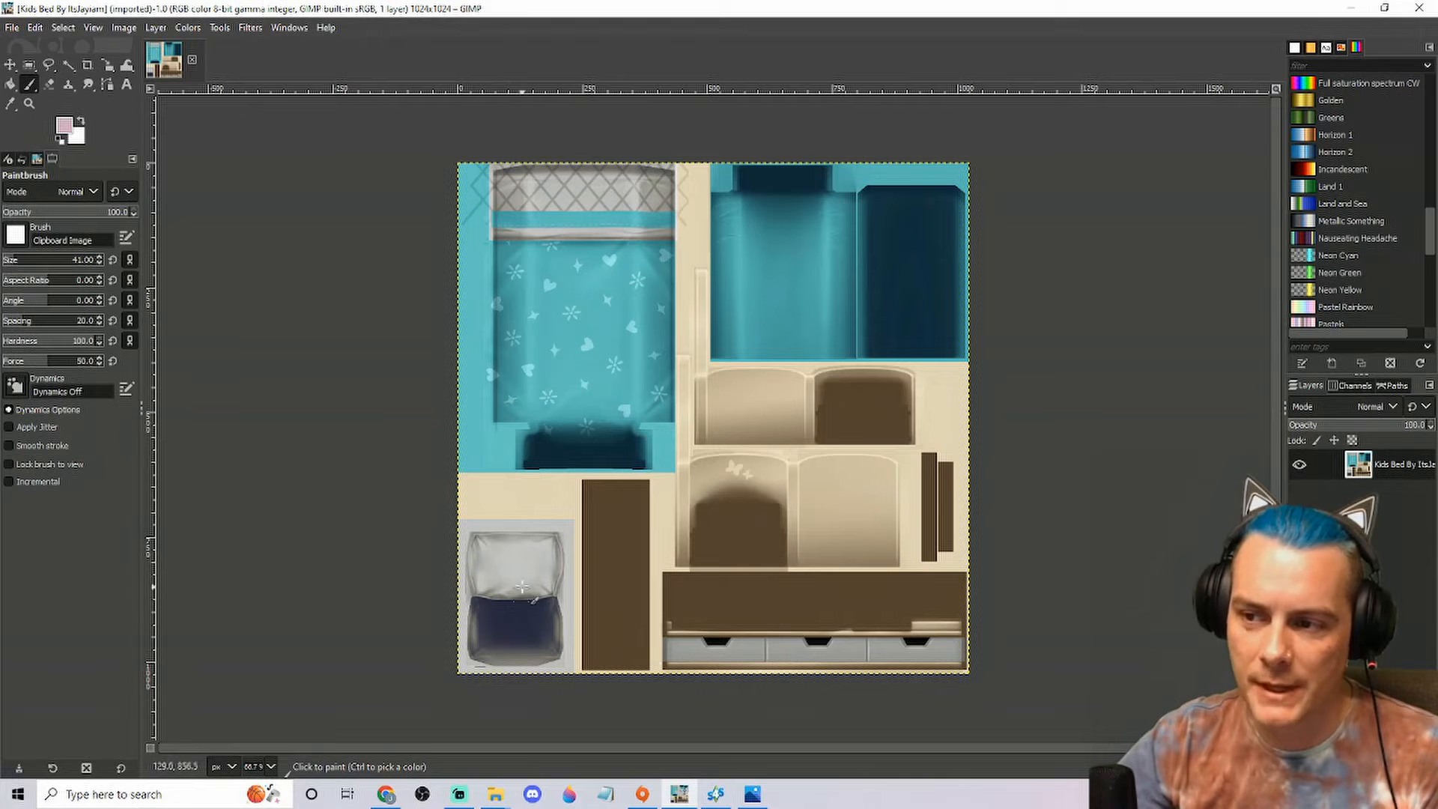
Step: Examine the bed model from other angles in Sims 4 Studio and return to the texture in GIMP
left_click(731, 800)
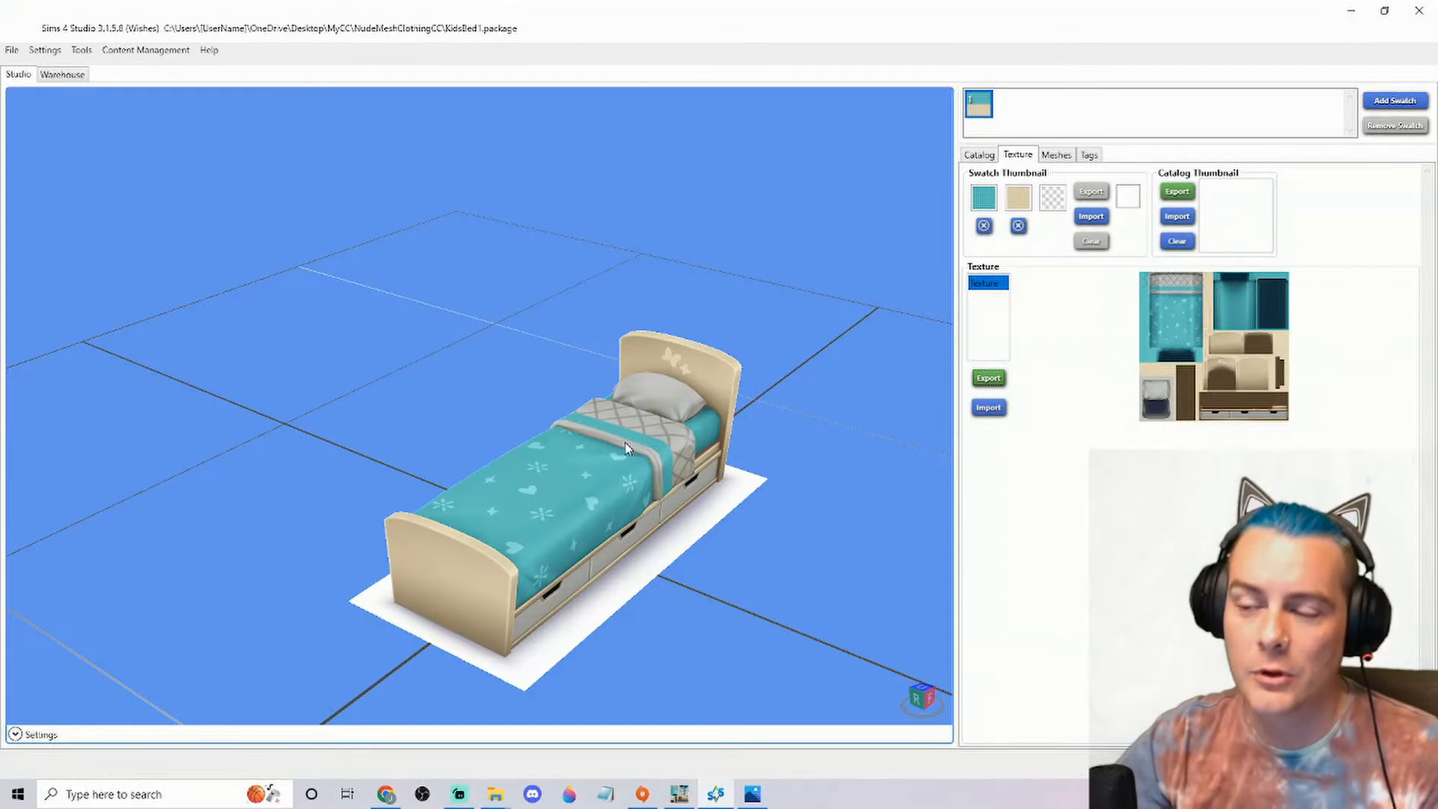
left_click_drag(635, 393, 414, 318)
left_click_drag(738, 516, 244, 511)
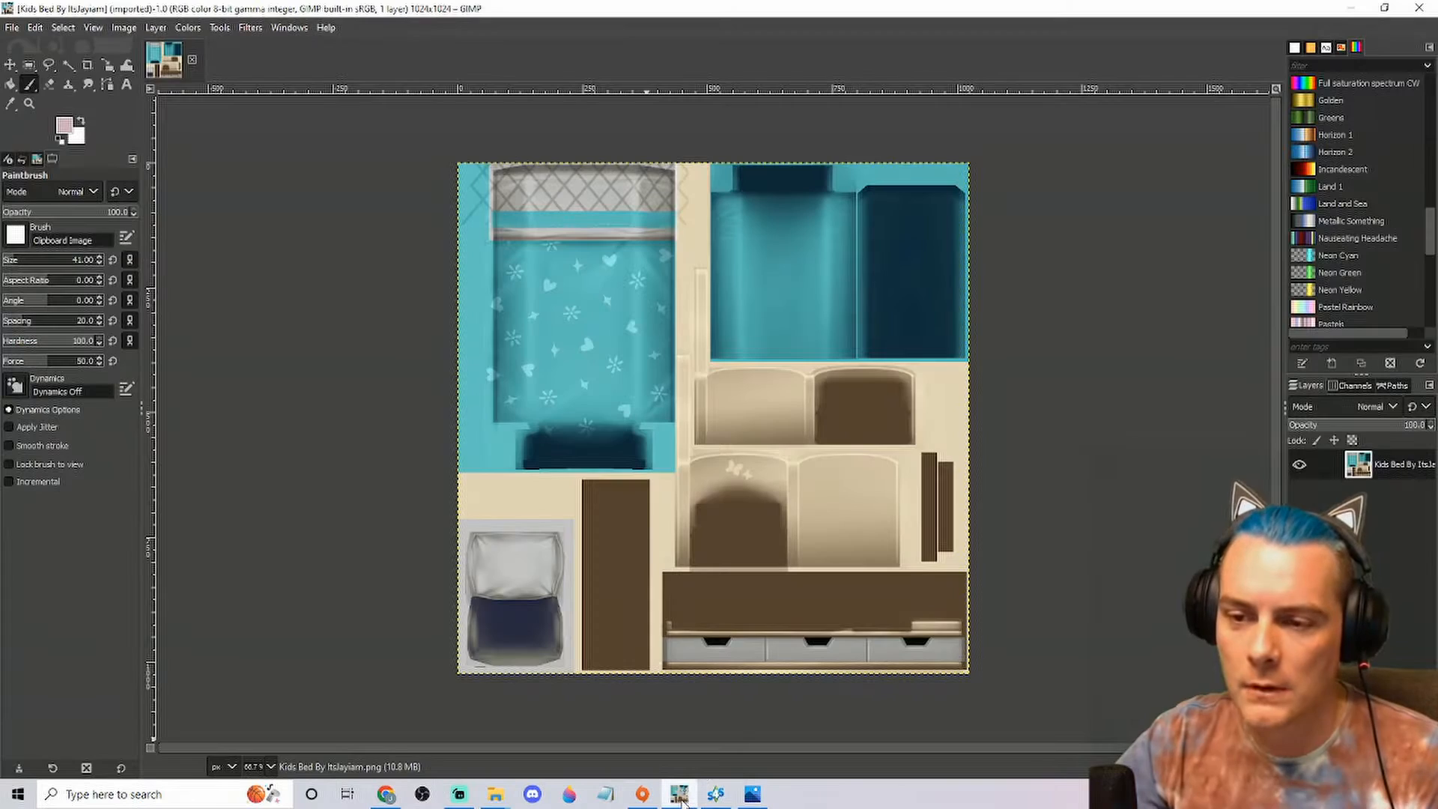
left_click(679, 794)
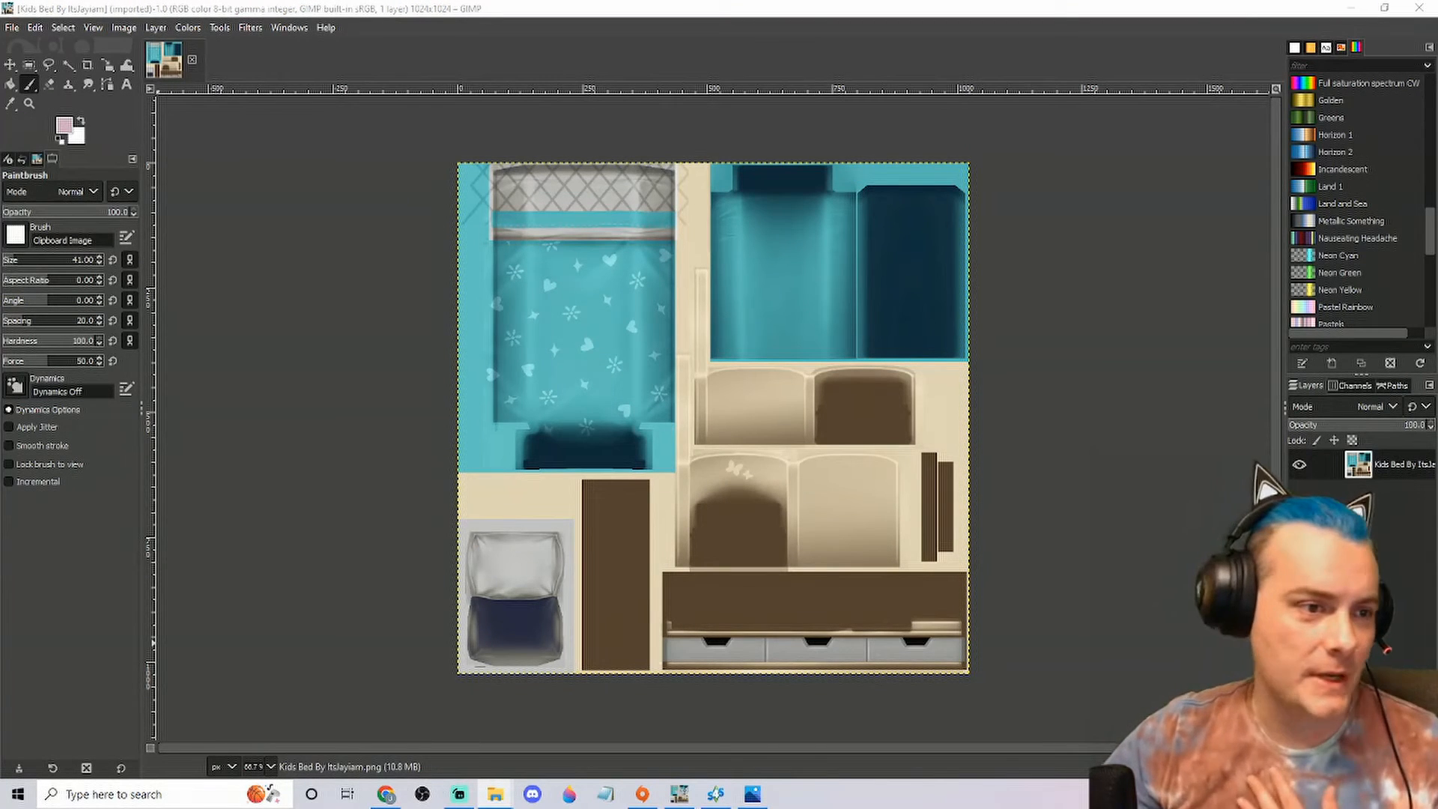
Step: Open the elephant picture PinClipart.com_happy-birthday-clipart-funny_5782711 from the Pictures folder in GIMP and return to the bed texture image
left_click_drag(0, 200, 514, 194)
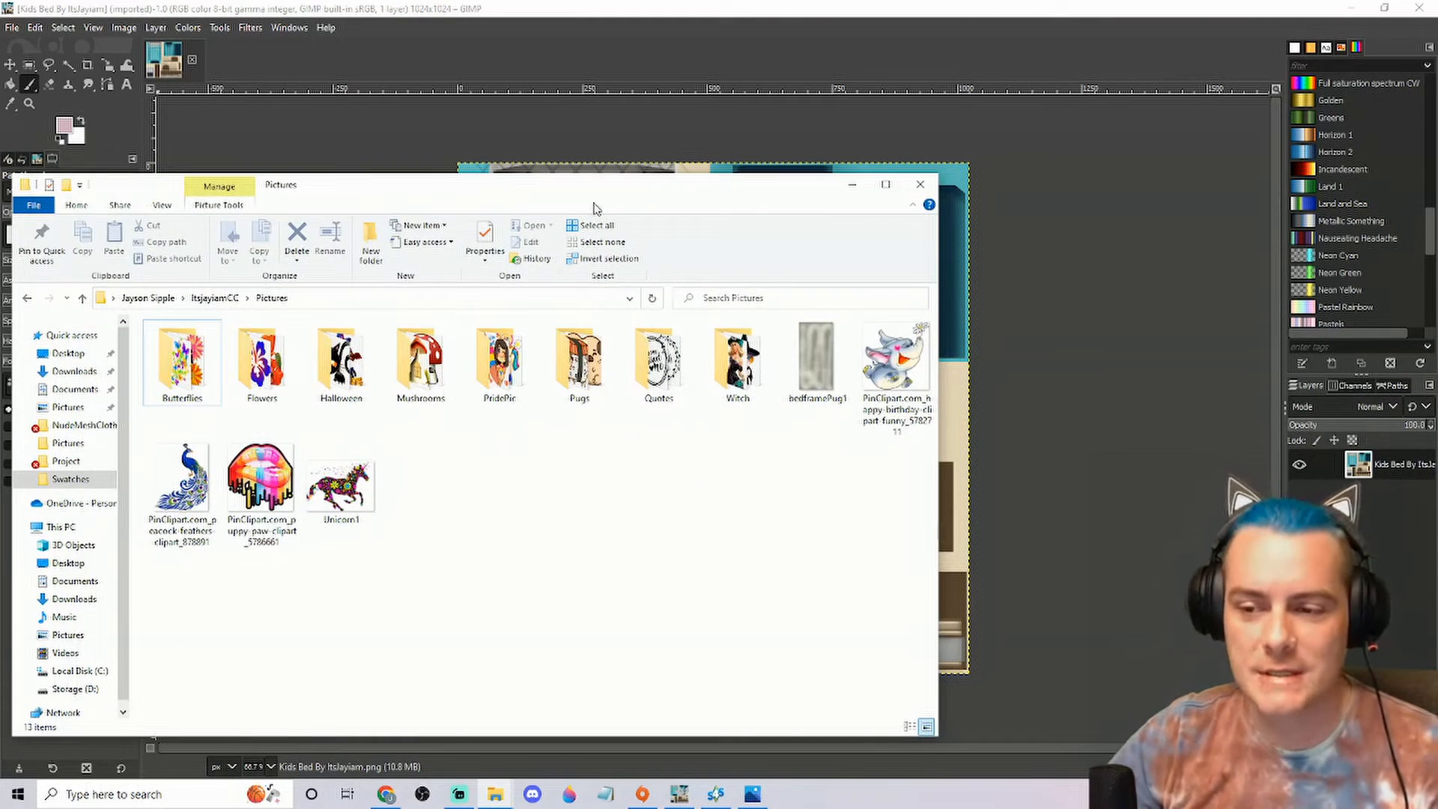
left_click_drag(646, 196, 791, 155)
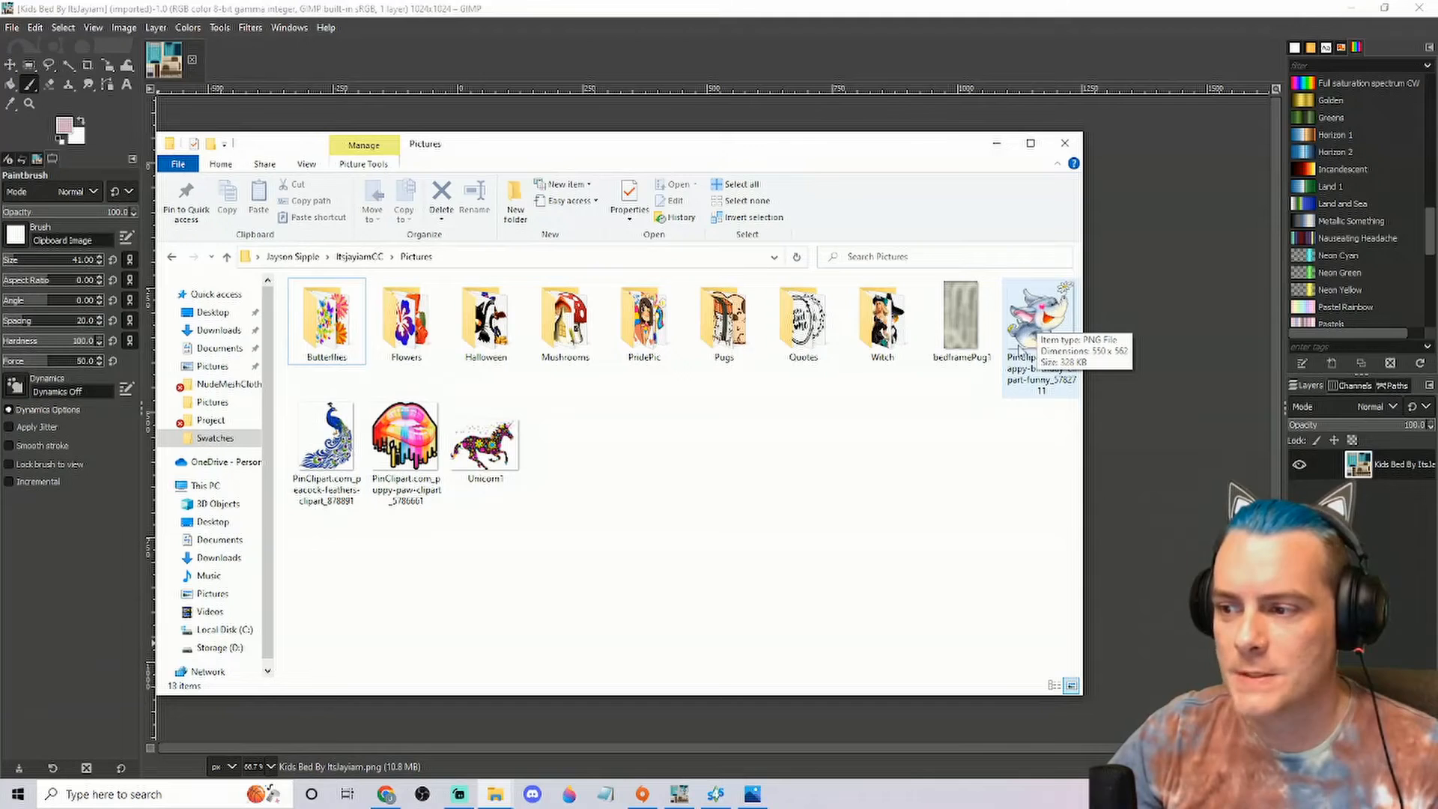
left_click(1035, 337)
right_click(1036, 337)
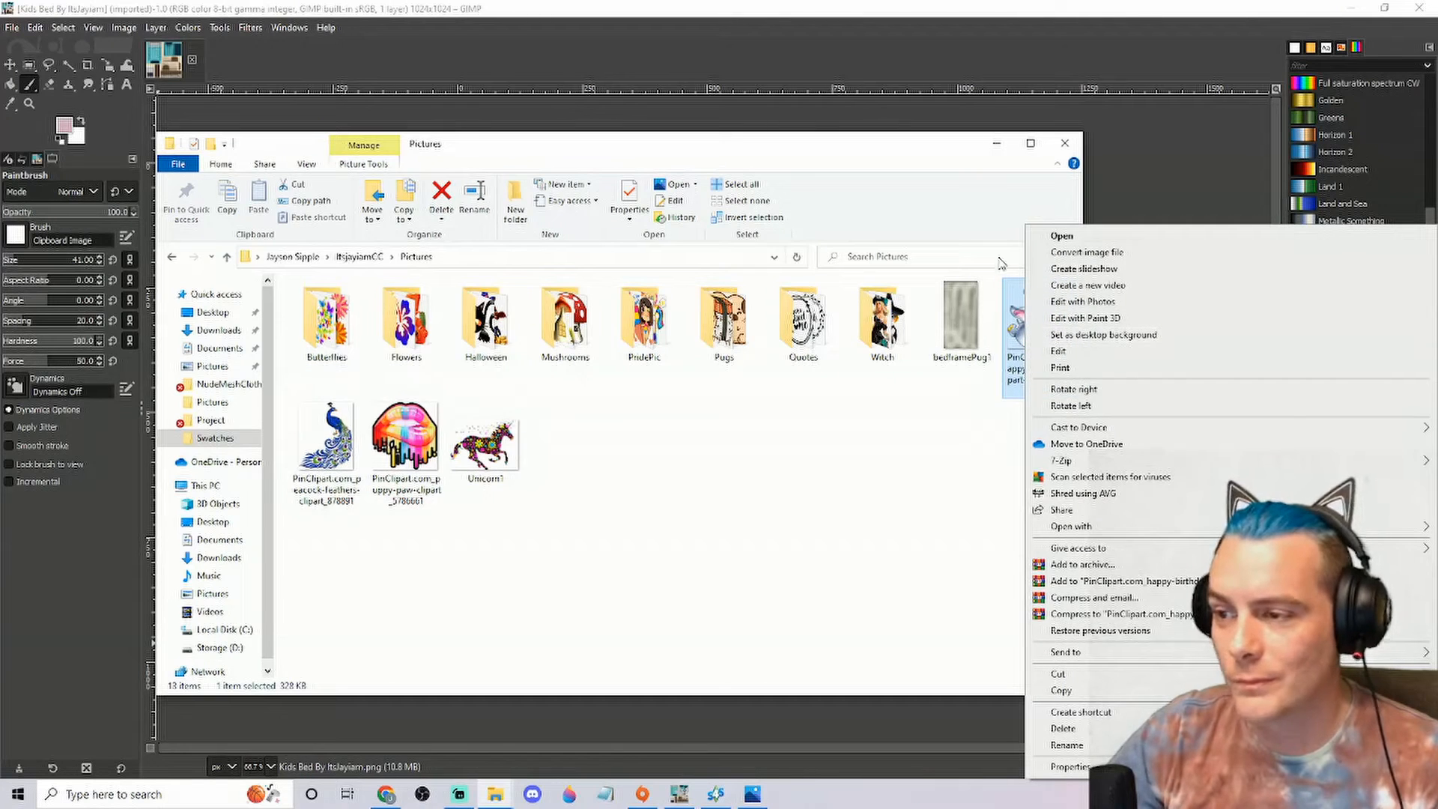
left_click(1028, 279)
right_click(1039, 341)
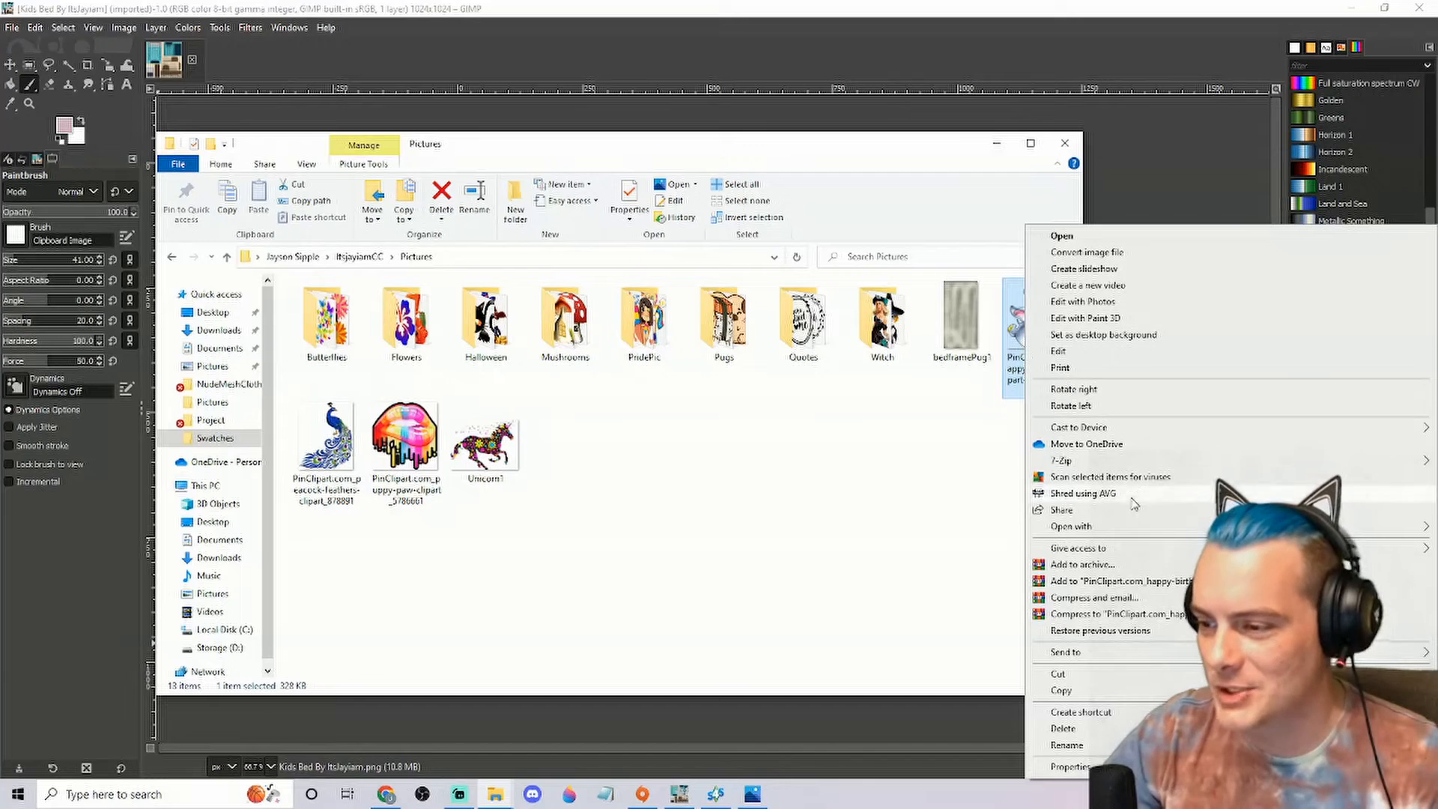
mouse_move(1082, 527)
left_click(897, 528)
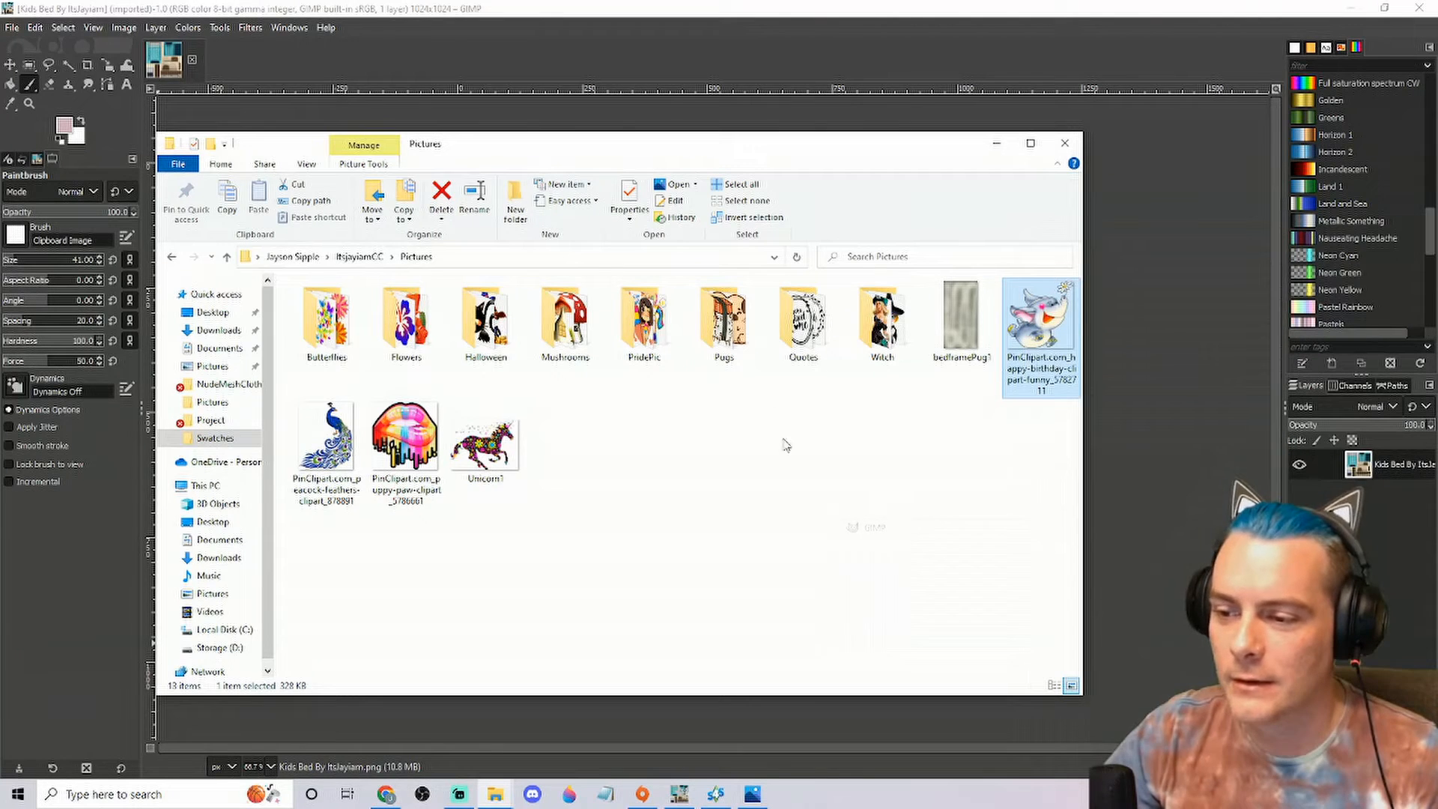
left_click(992, 148)
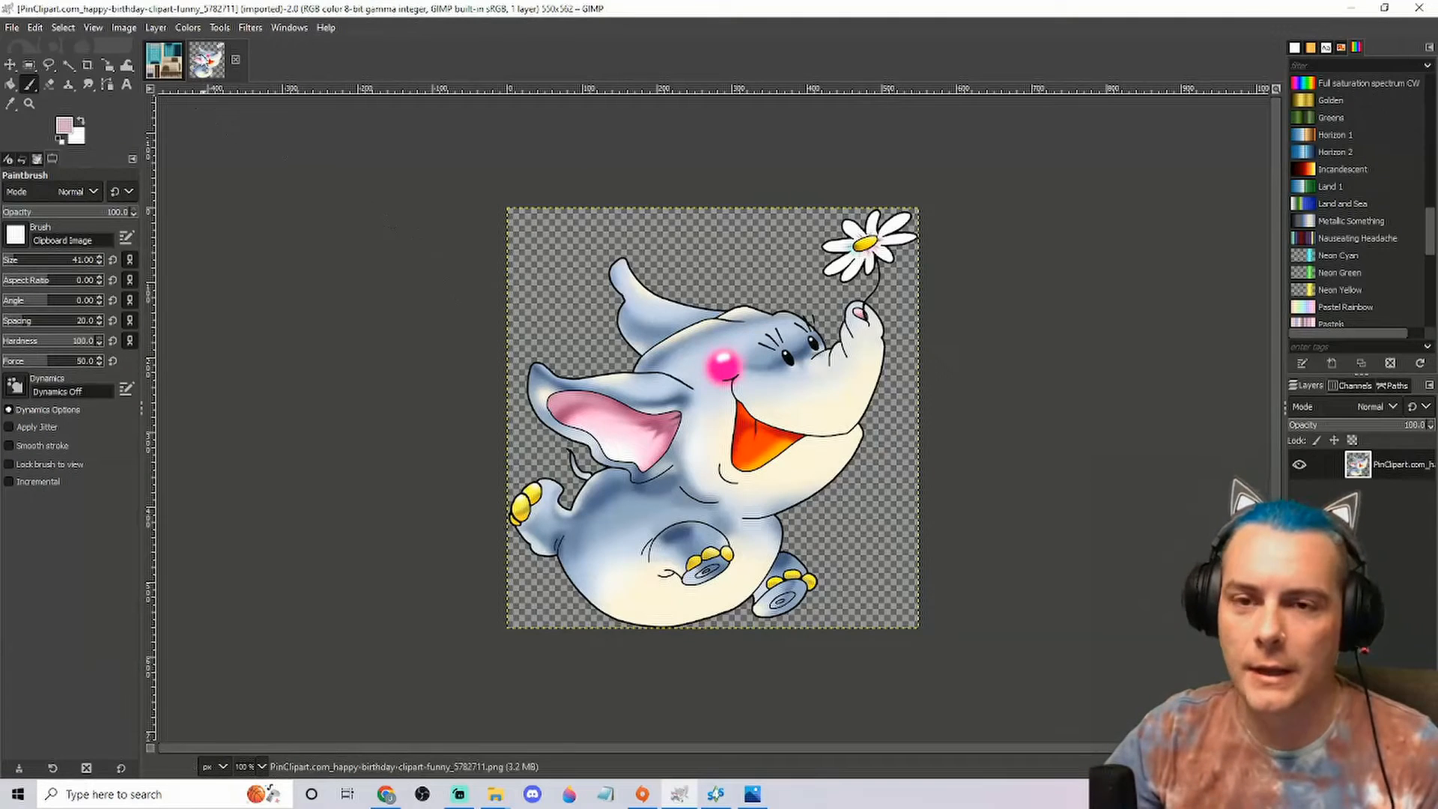
key("ctrl+Tab")
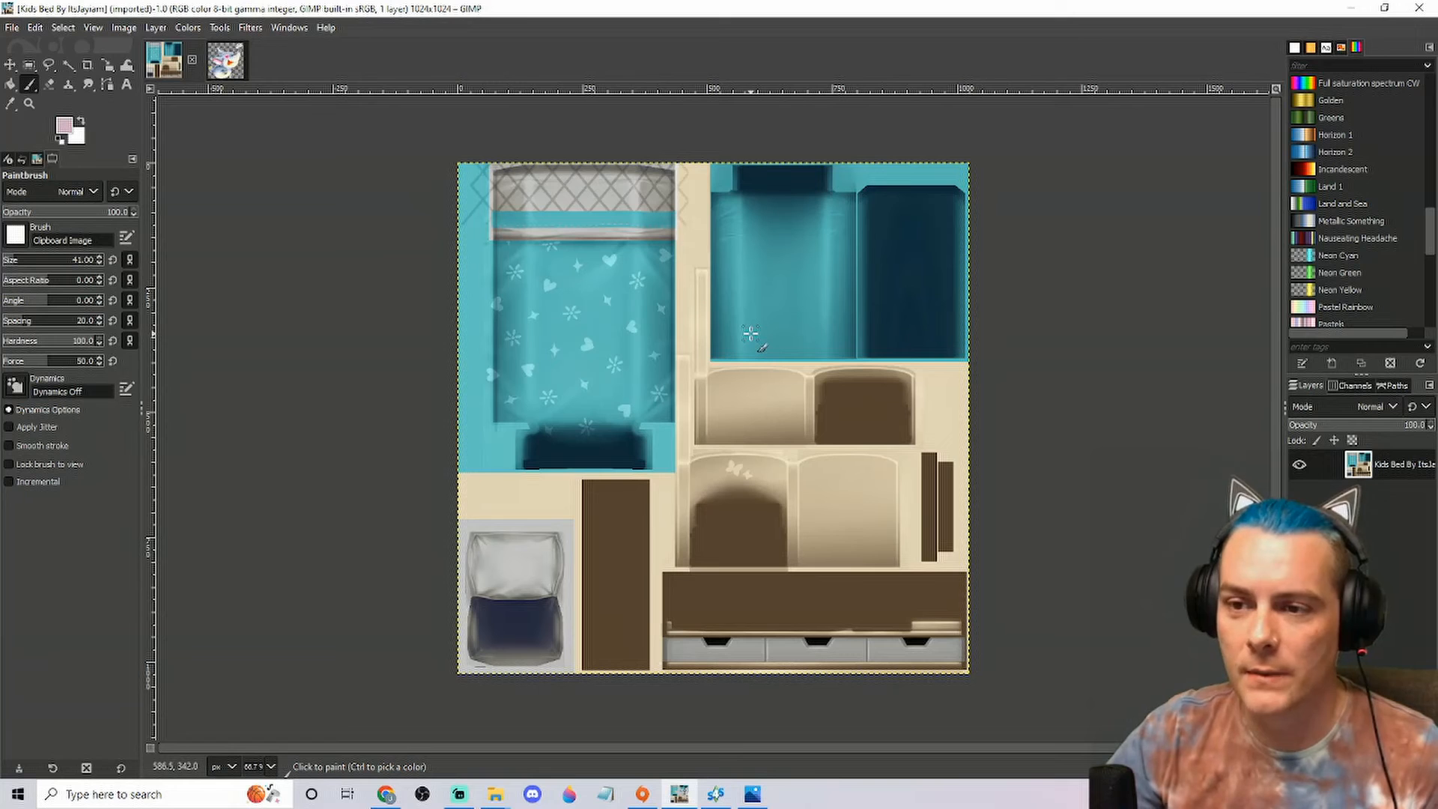
Step: Switch to Sims 4 Studio, examine the blanket and side of the bed, and return to GIMP
left_click(727, 793)
left_click_drag(450, 485, 379, 483)
left_click_drag(431, 333, 297, 372)
left_click_drag(696, 474, 357, 514)
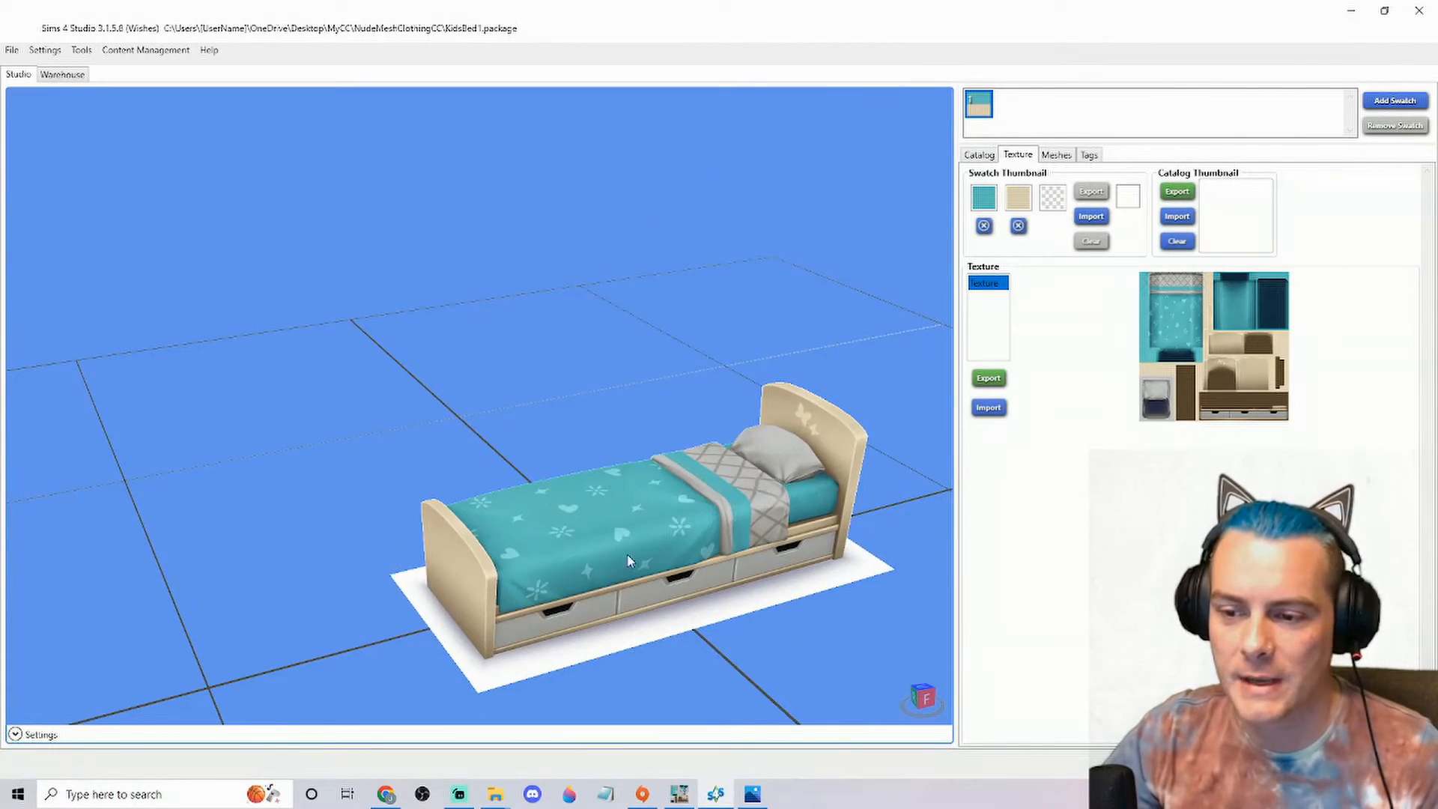
left_click(679, 794)
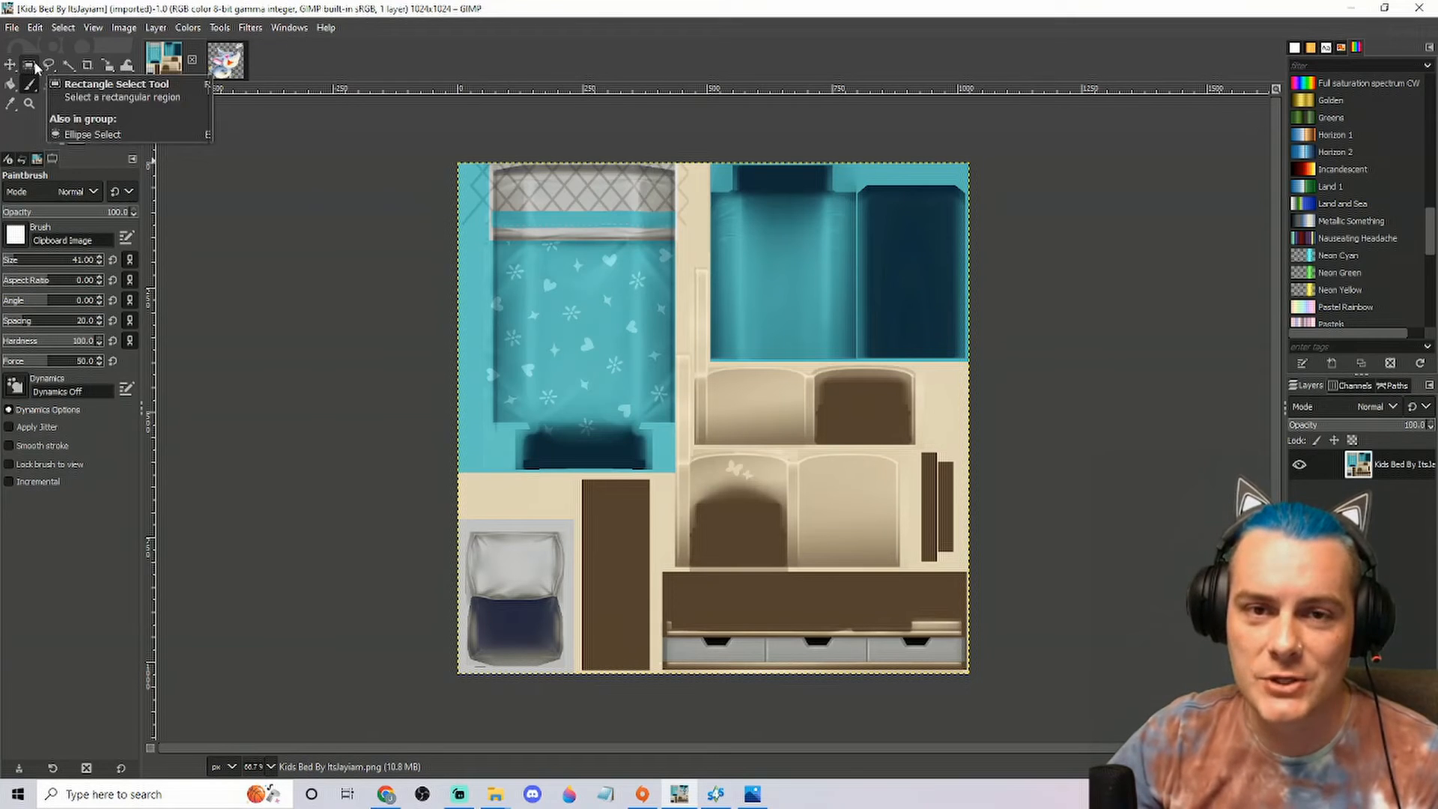
Step: Select the patterned blanket below the folded sheet with a rectangular selection of about 389 × 470 px at position 51, 153
left_click(30, 67)
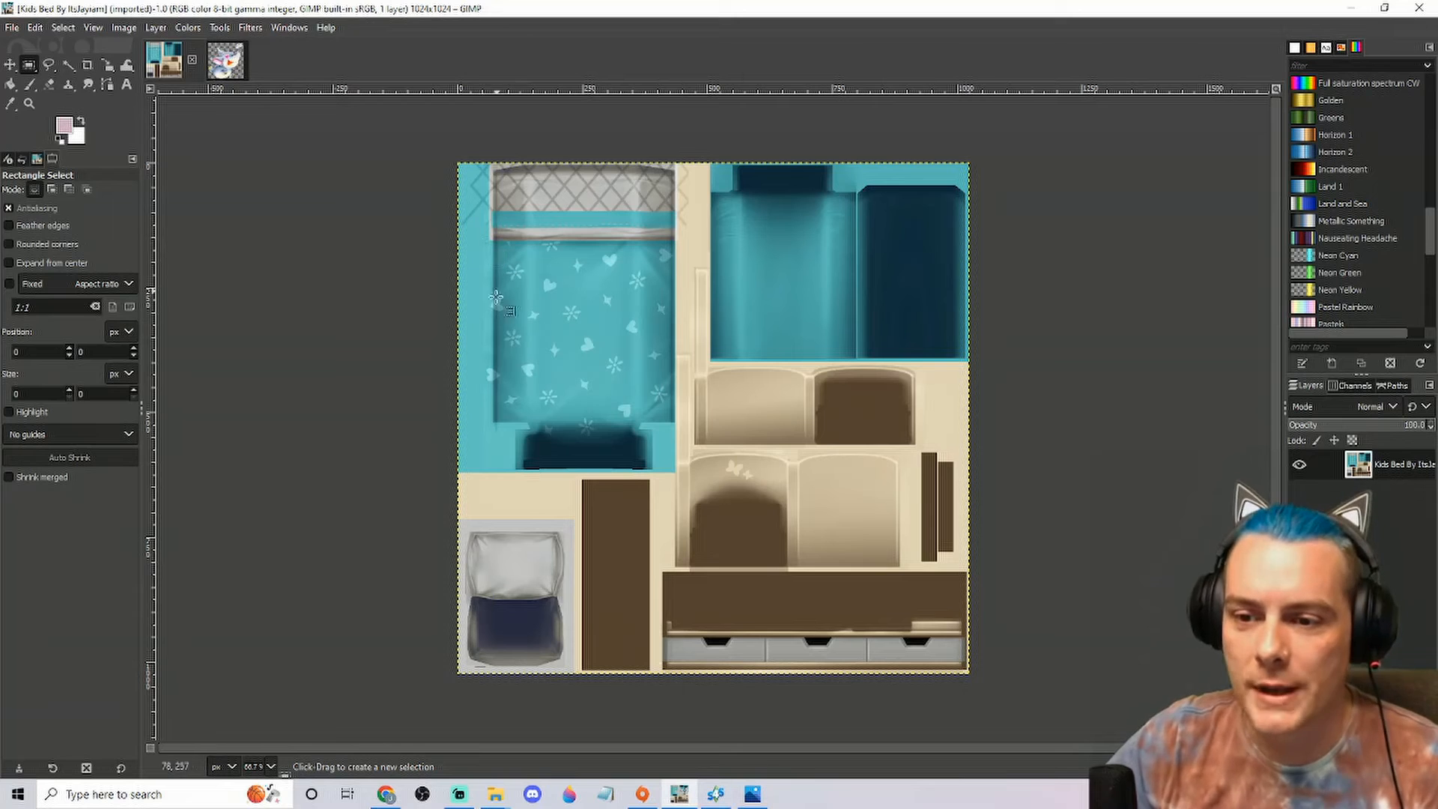
left_click(674, 236)
left_click_drag(673, 238, 489, 472)
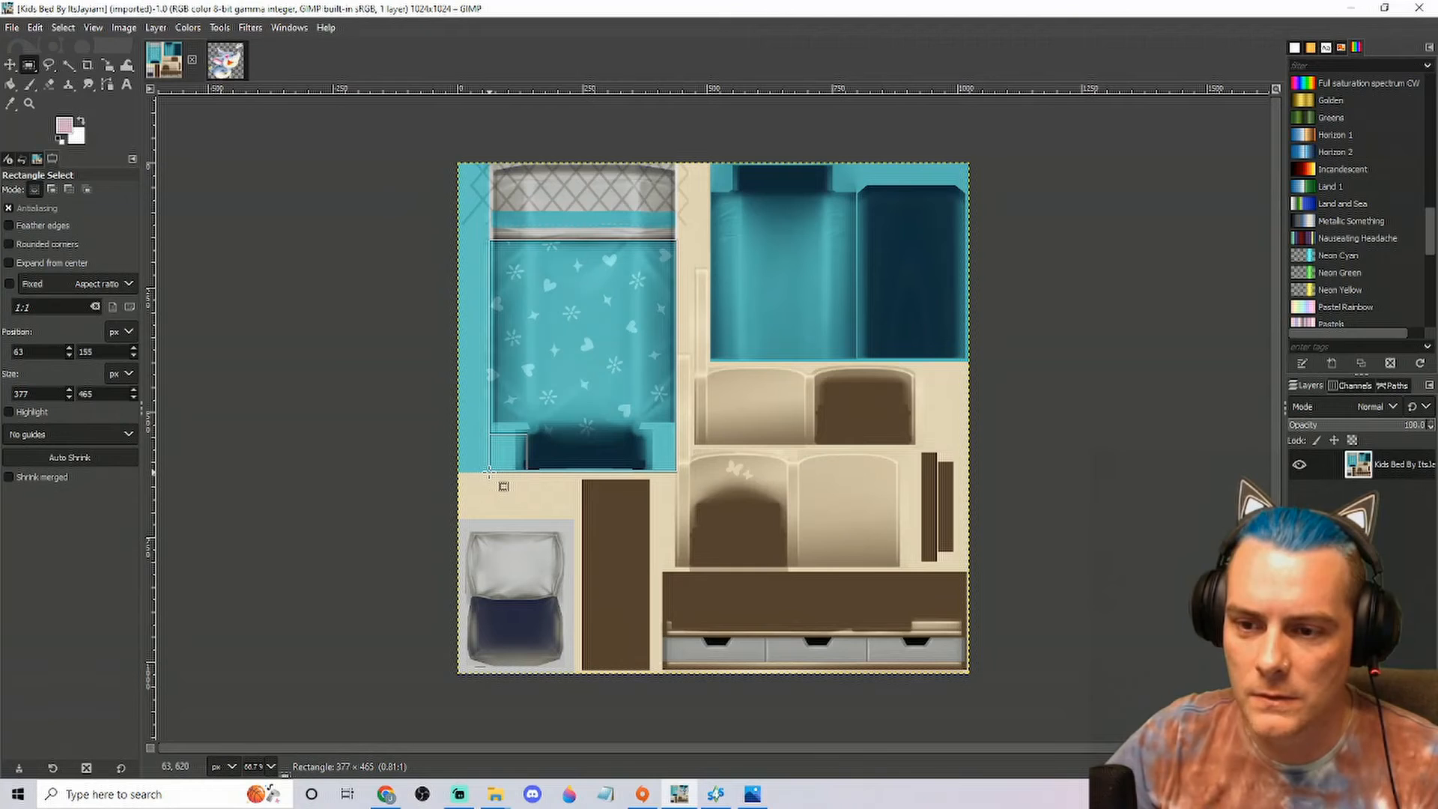
left_click_drag(489, 472, 483, 474)
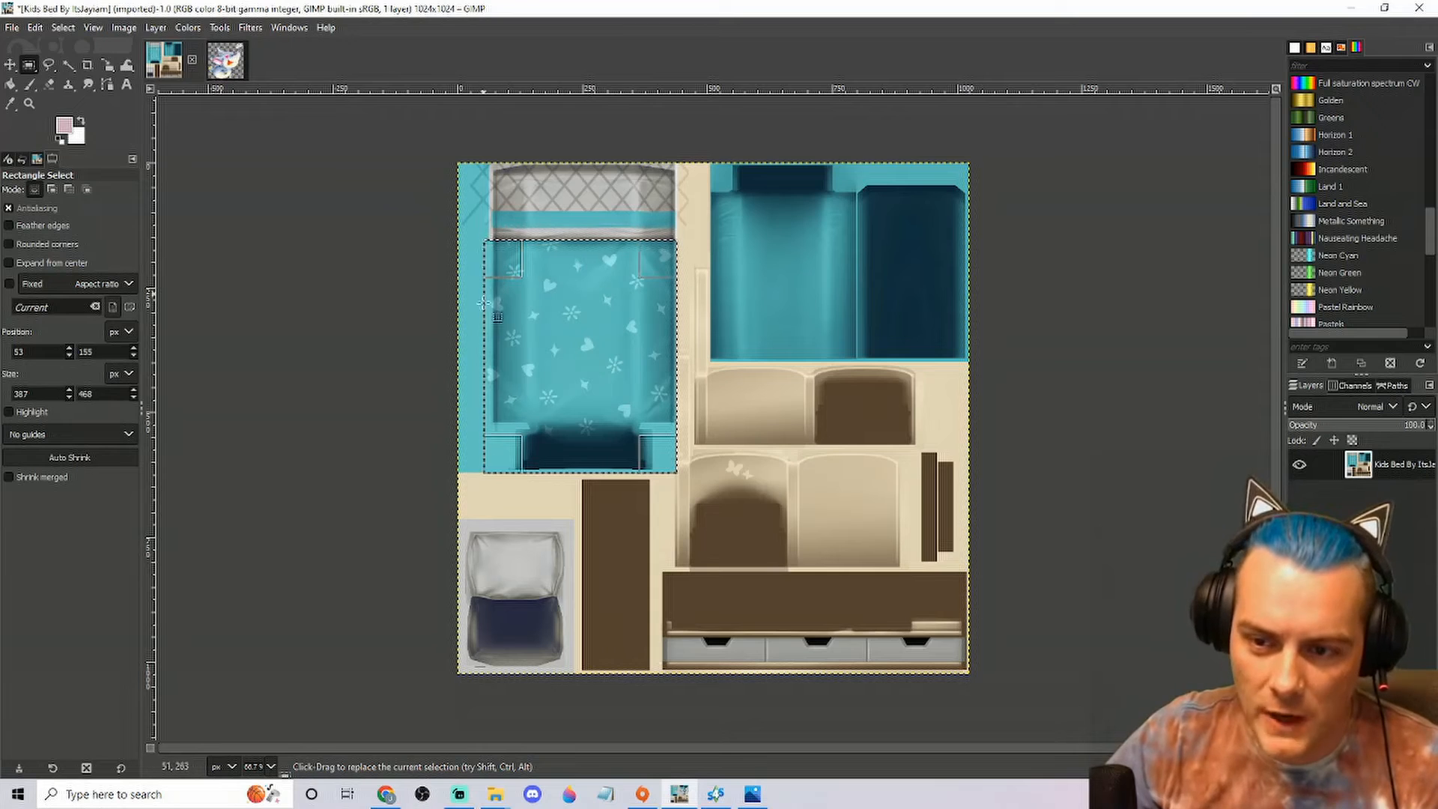
left_click(485, 477)
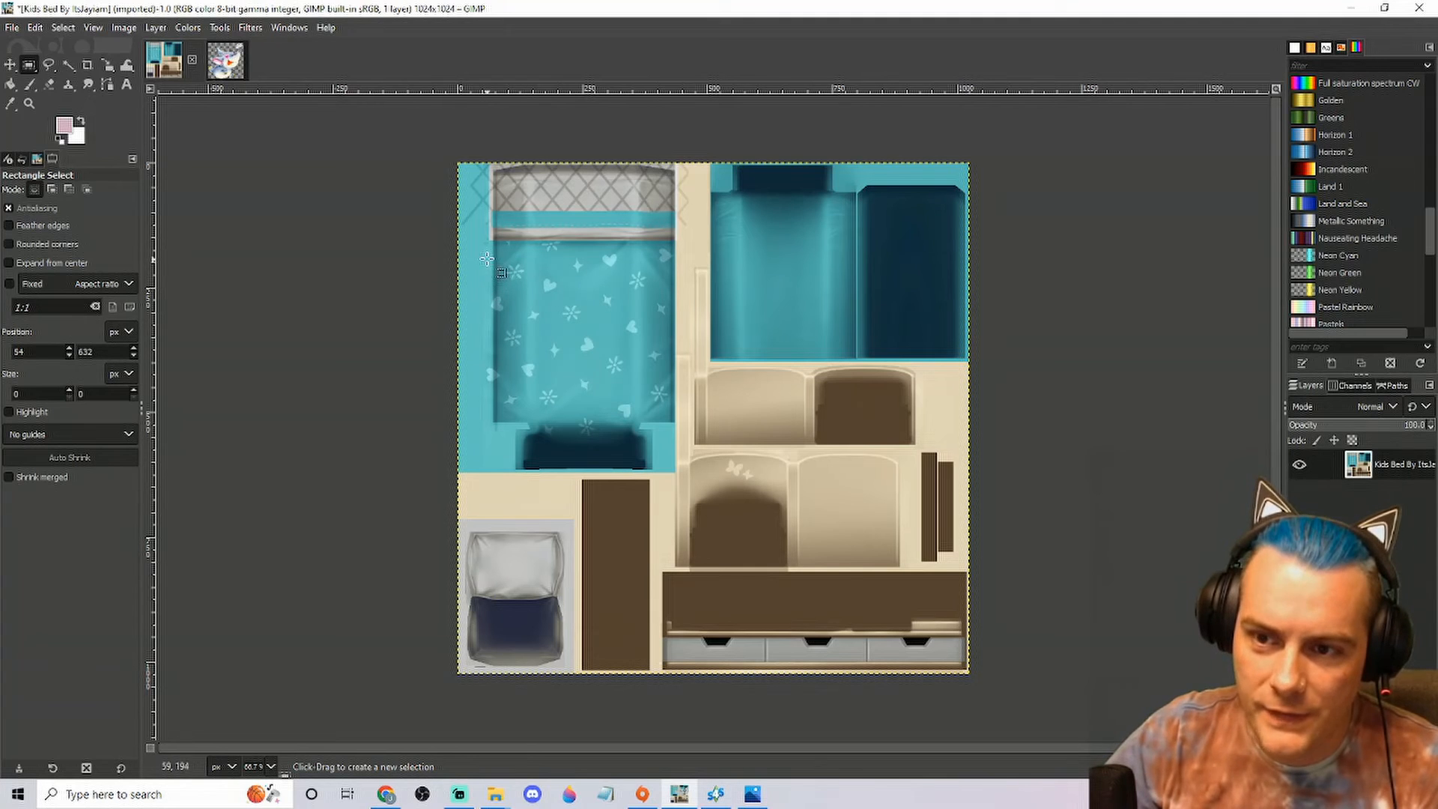
left_click_drag(483, 240, 690, 488)
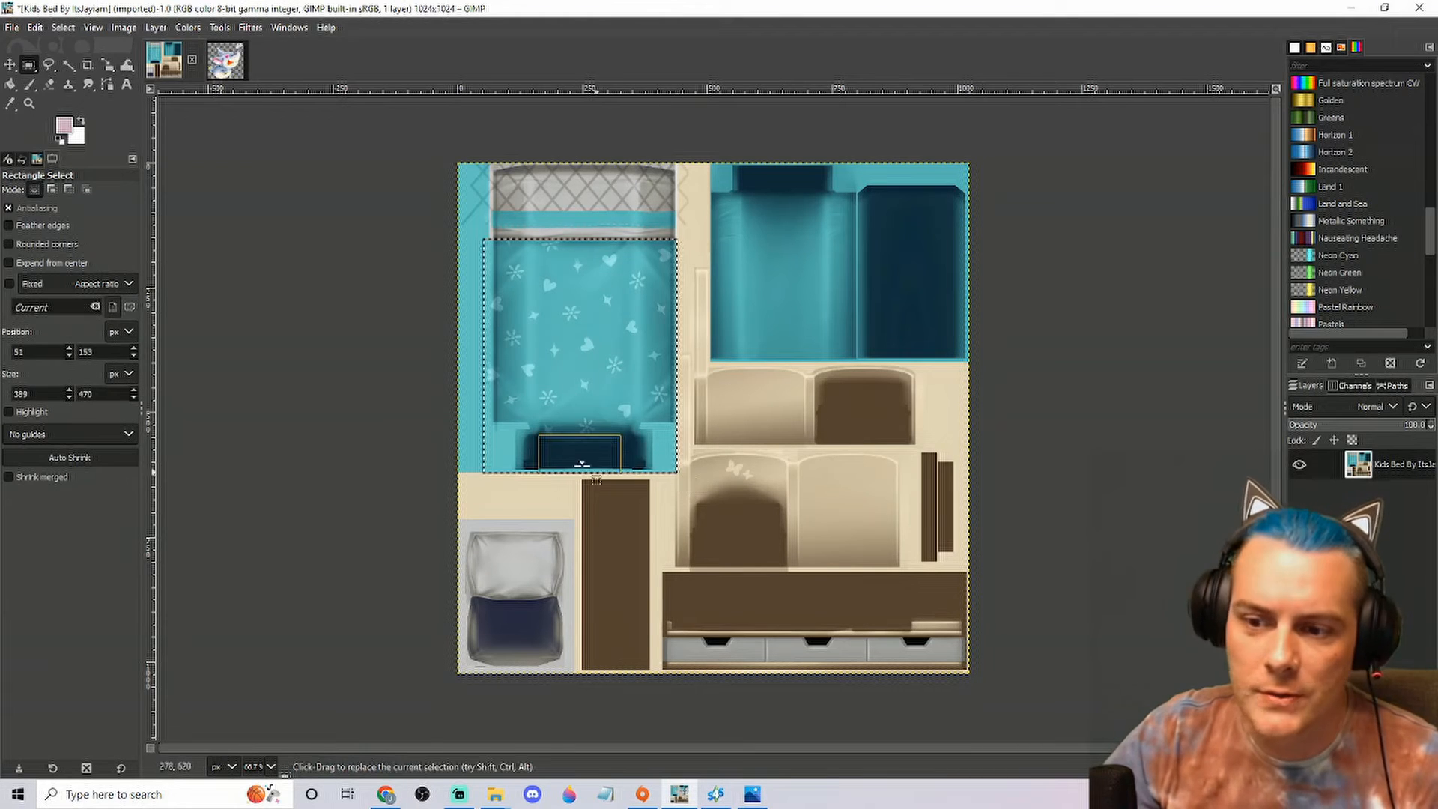
Step: Switch to Sims 4 Studio, examine the bed model and the recolour1.png photo, and return to the texture in GIMP
left_click(715, 800)
left_click_drag(631, 573, 421, 501)
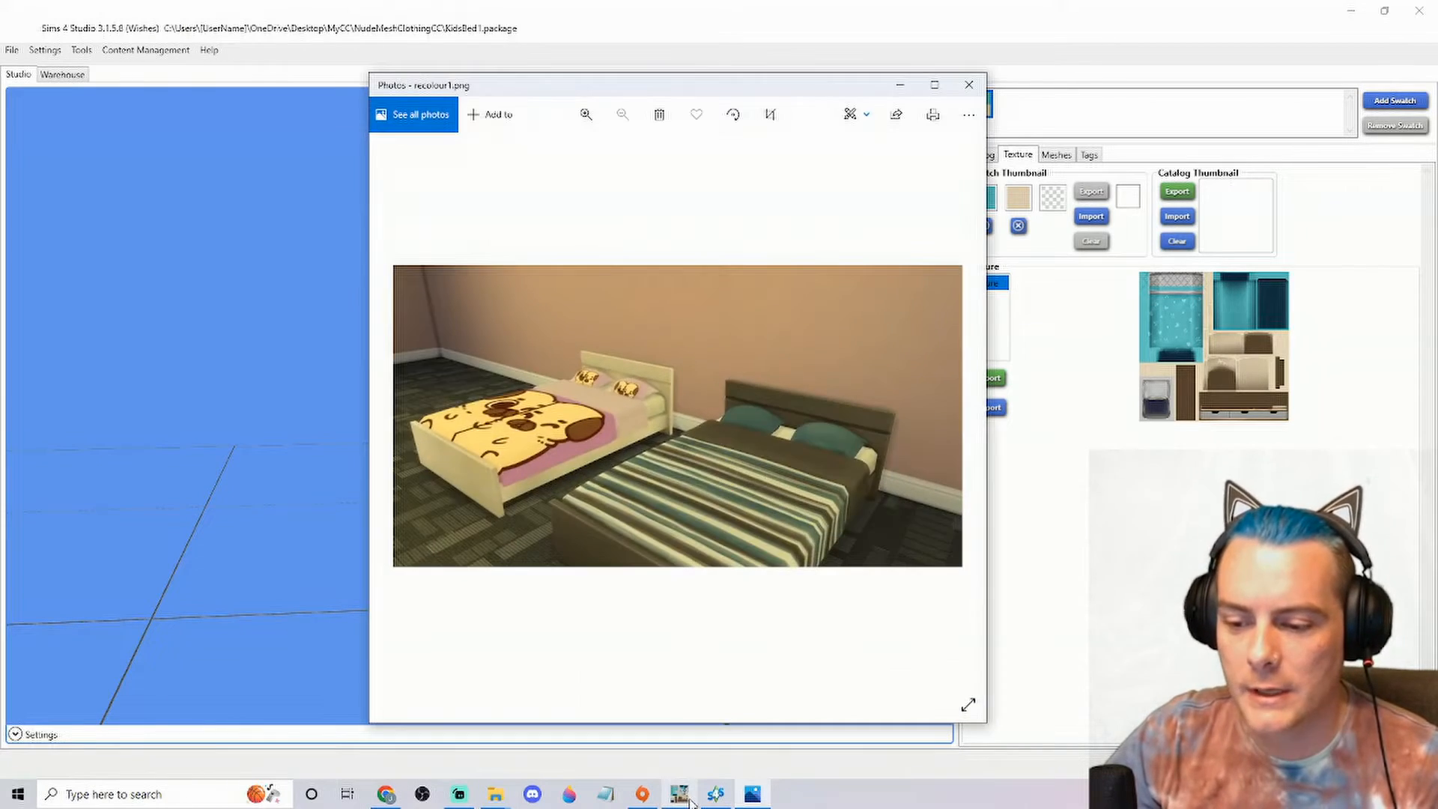
left_click(679, 794)
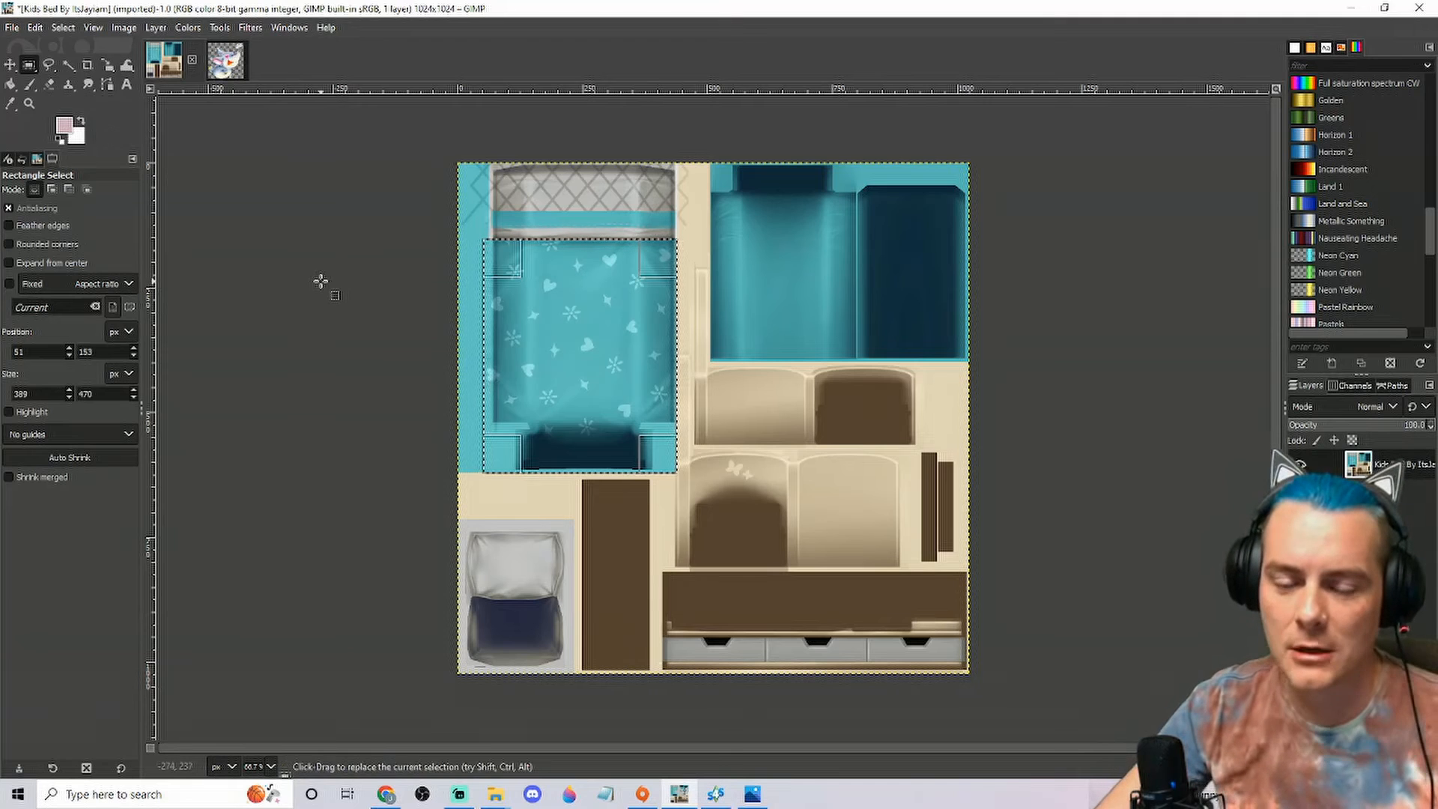
Step: Erase patches across the selected blanket with the Eraser, using the 2. Hardness 025 brush at size 209
left_click(52, 87)
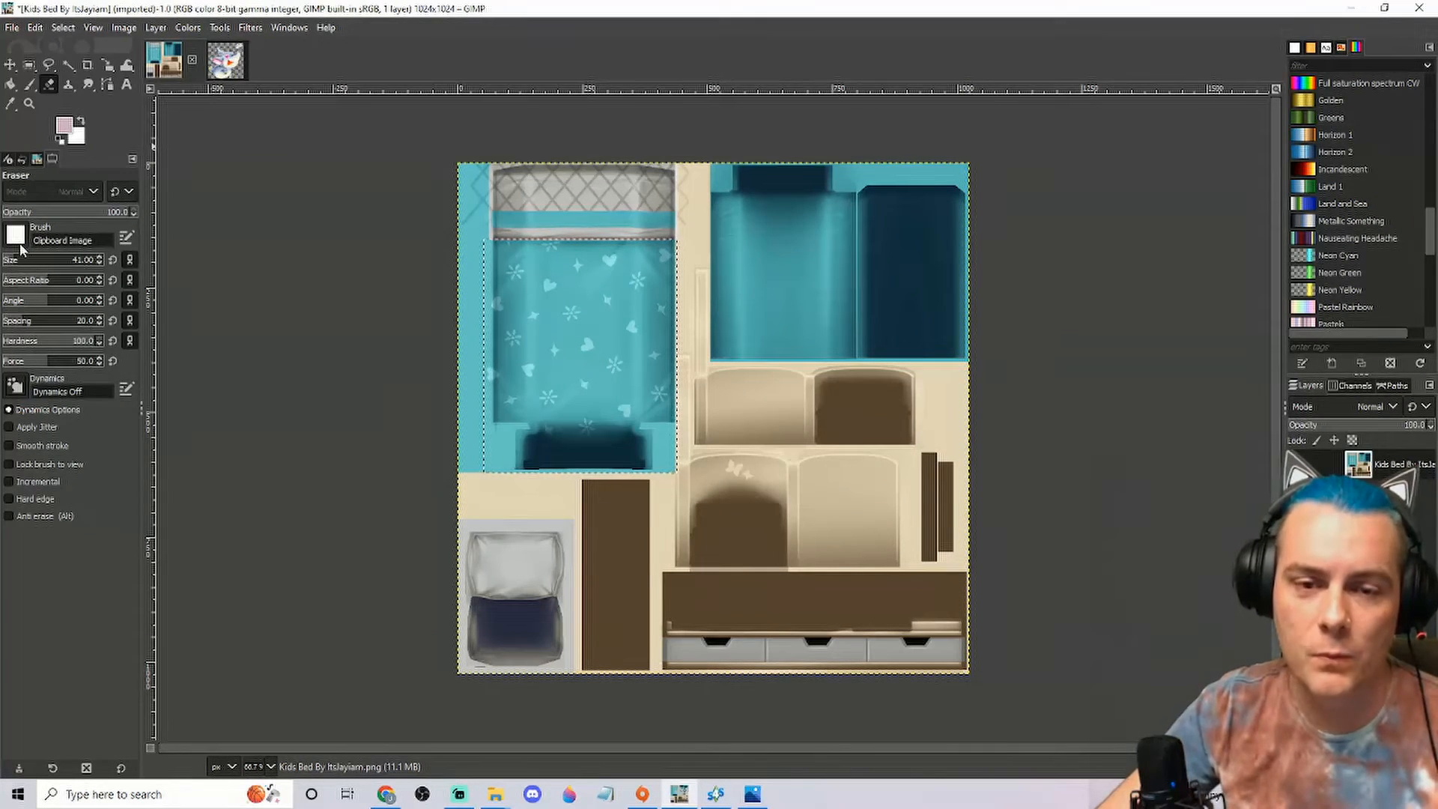
mouse_move(20, 261)
left_mouse_down()
mouse_move(66, 262)
mouse_move(22, 263)
left_mouse_up()
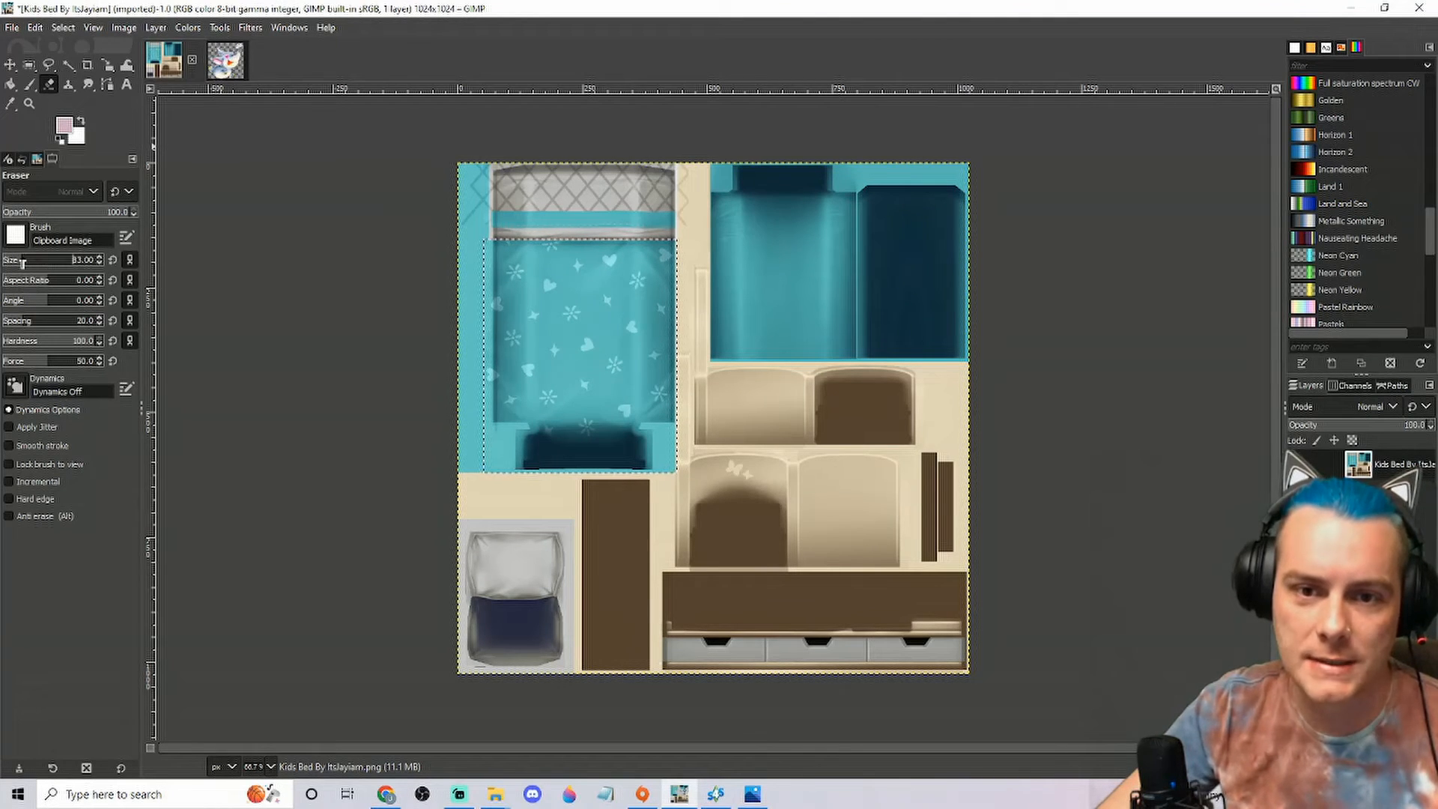
left_click(33, 83)
left_click(49, 83)
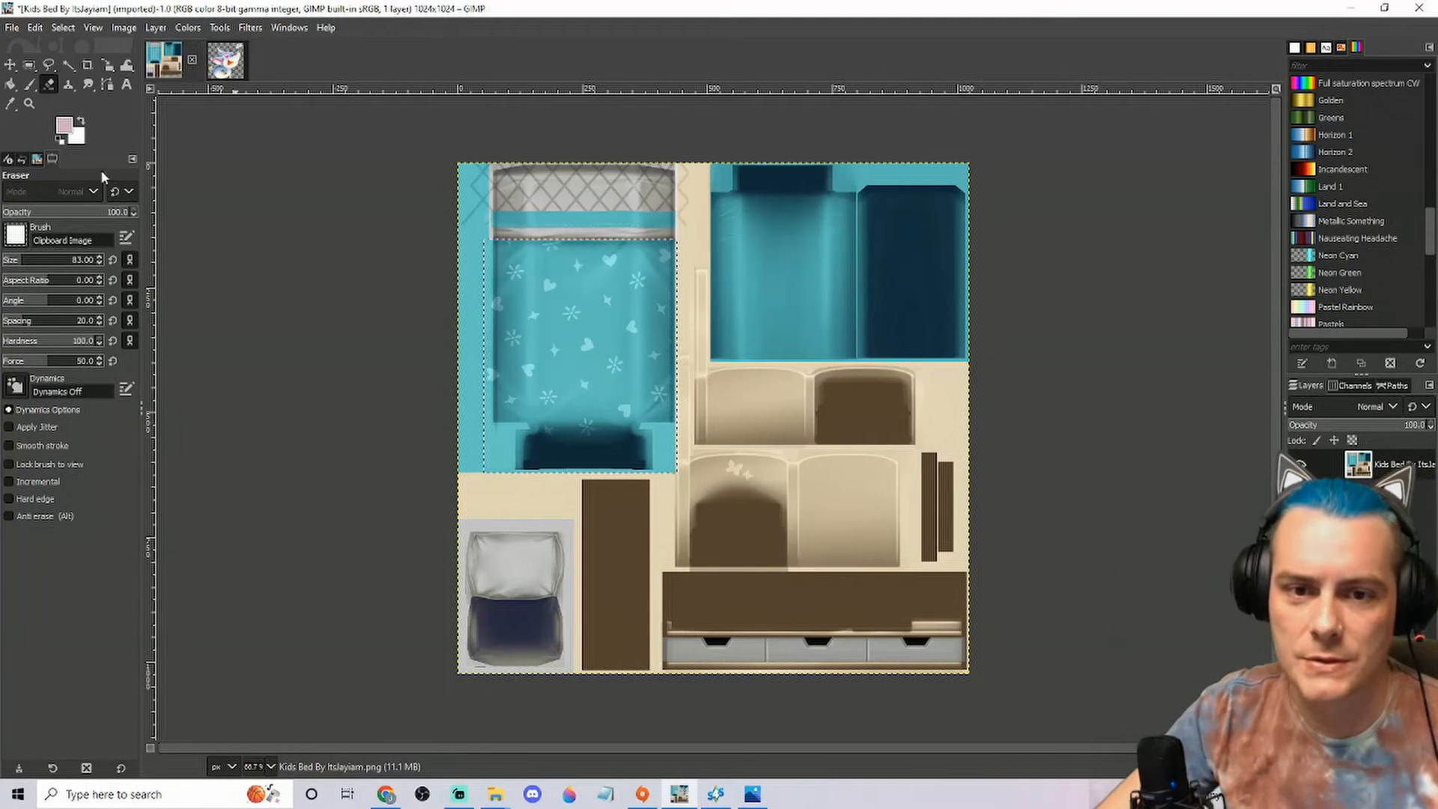
left_click(29, 261)
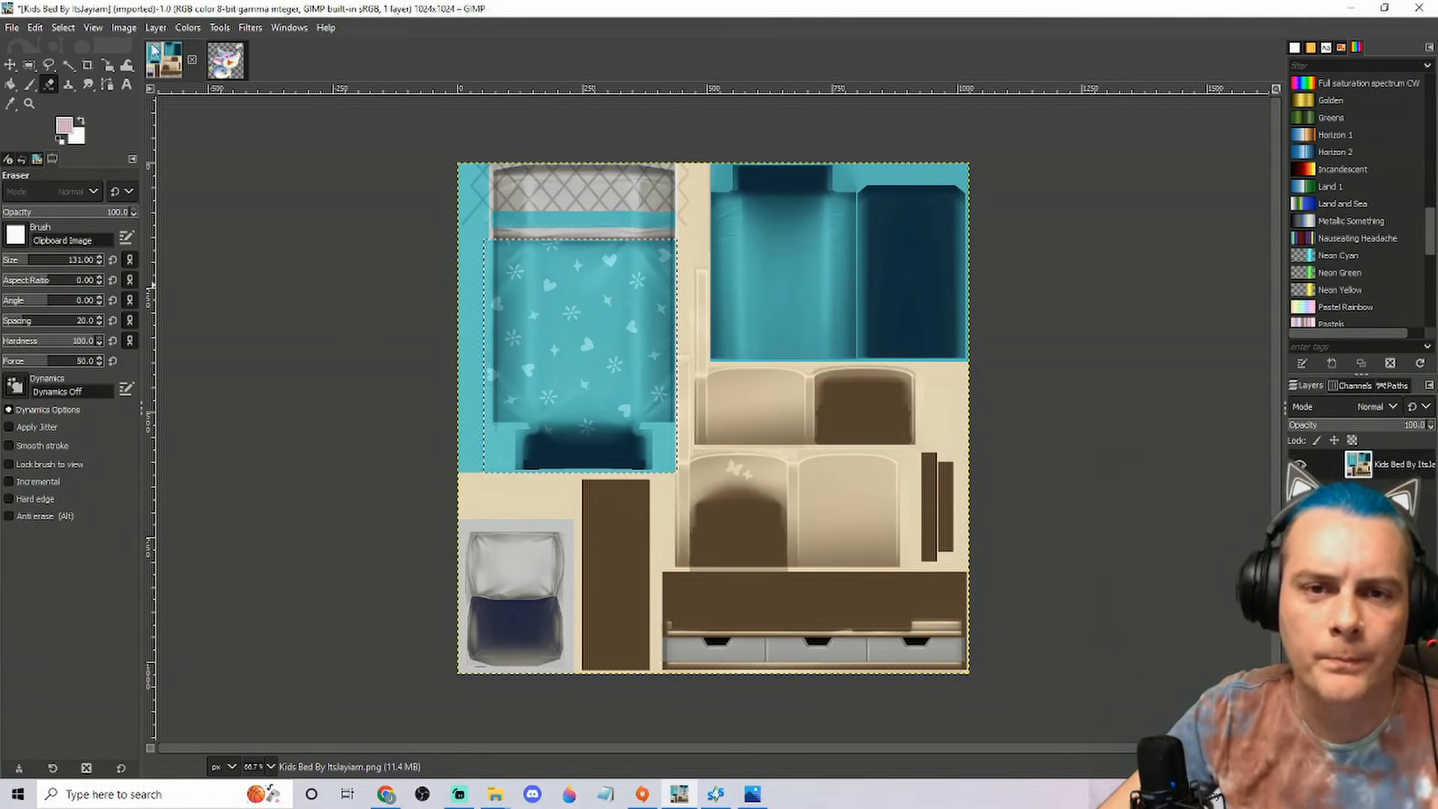
left_click(16, 236)
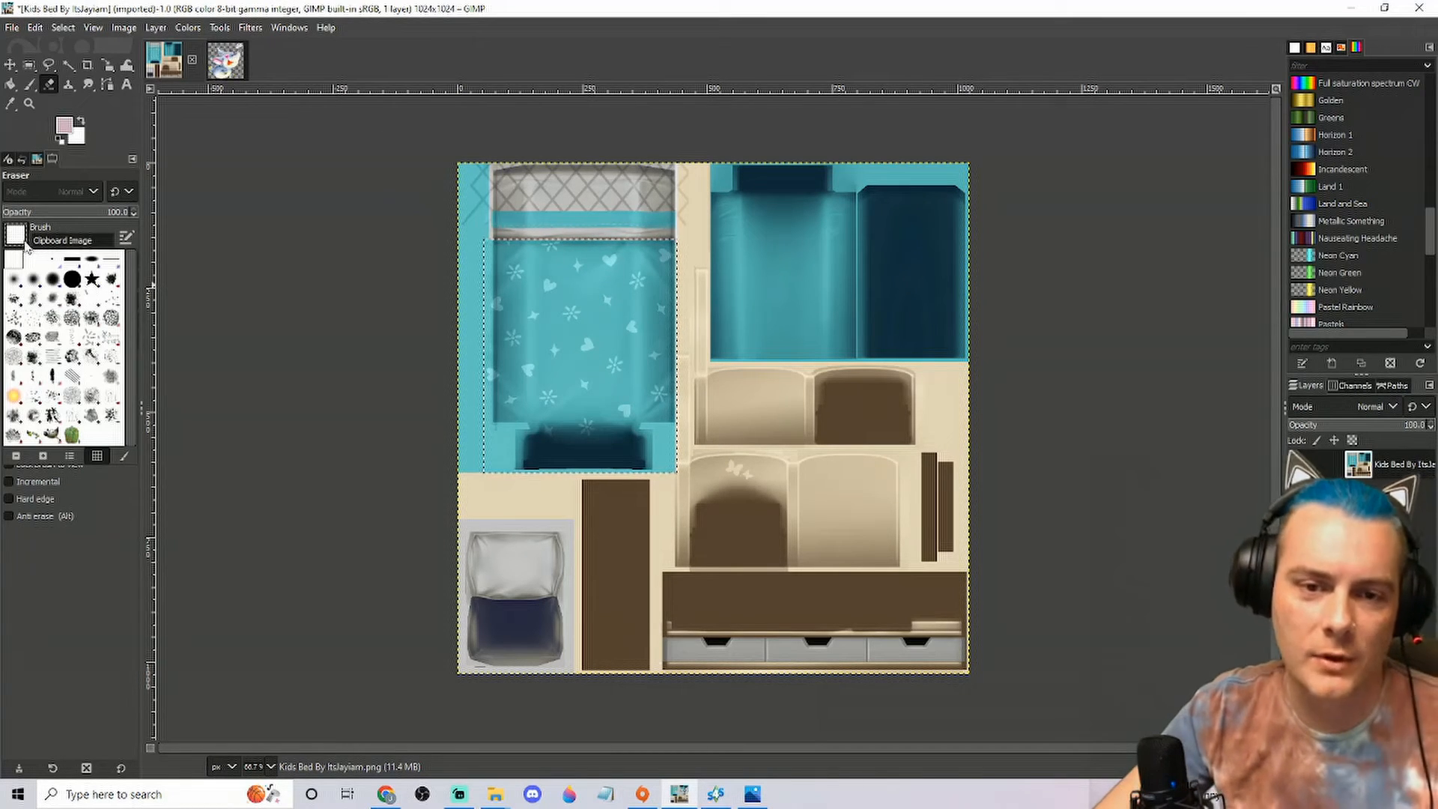
left_click(27, 243)
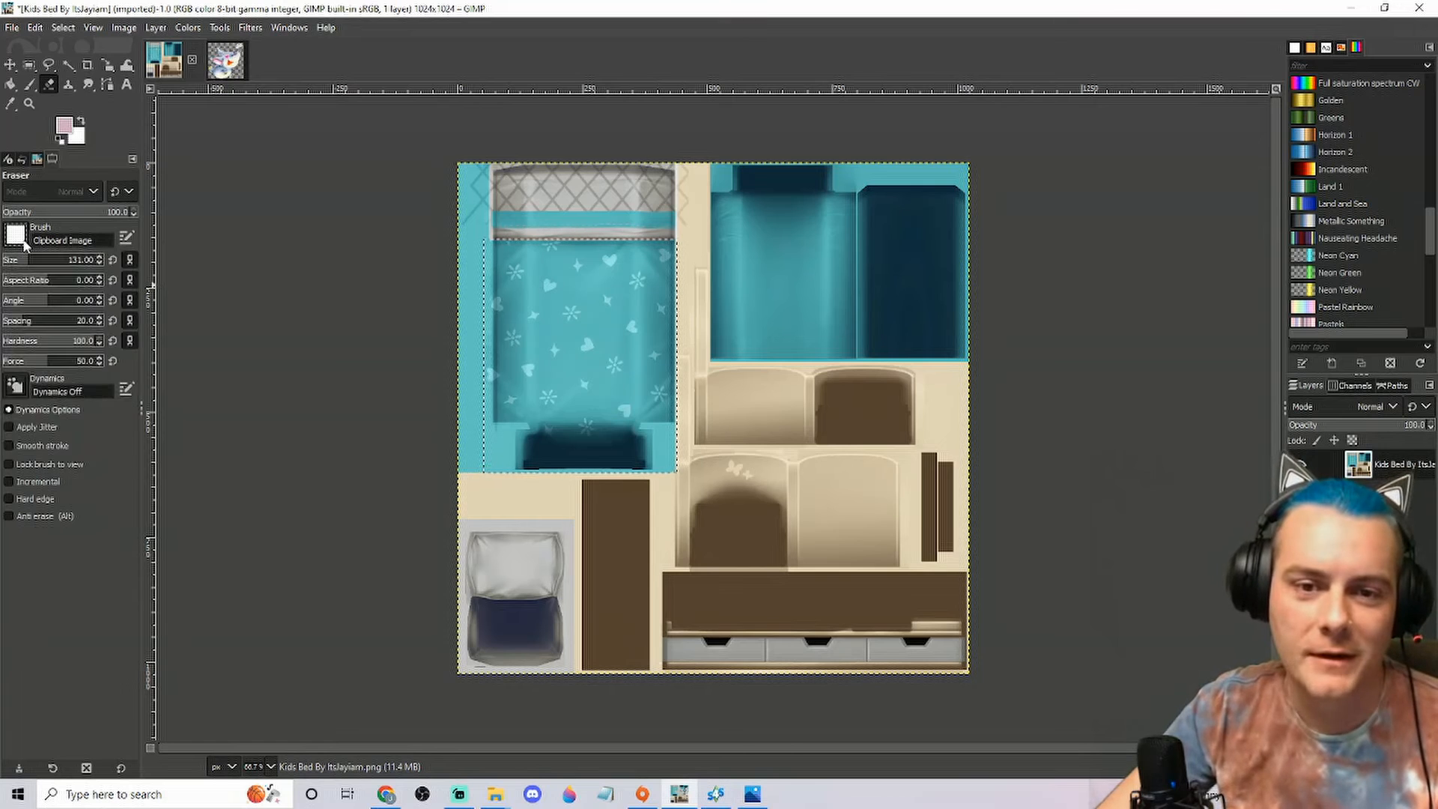
left_click(17, 236)
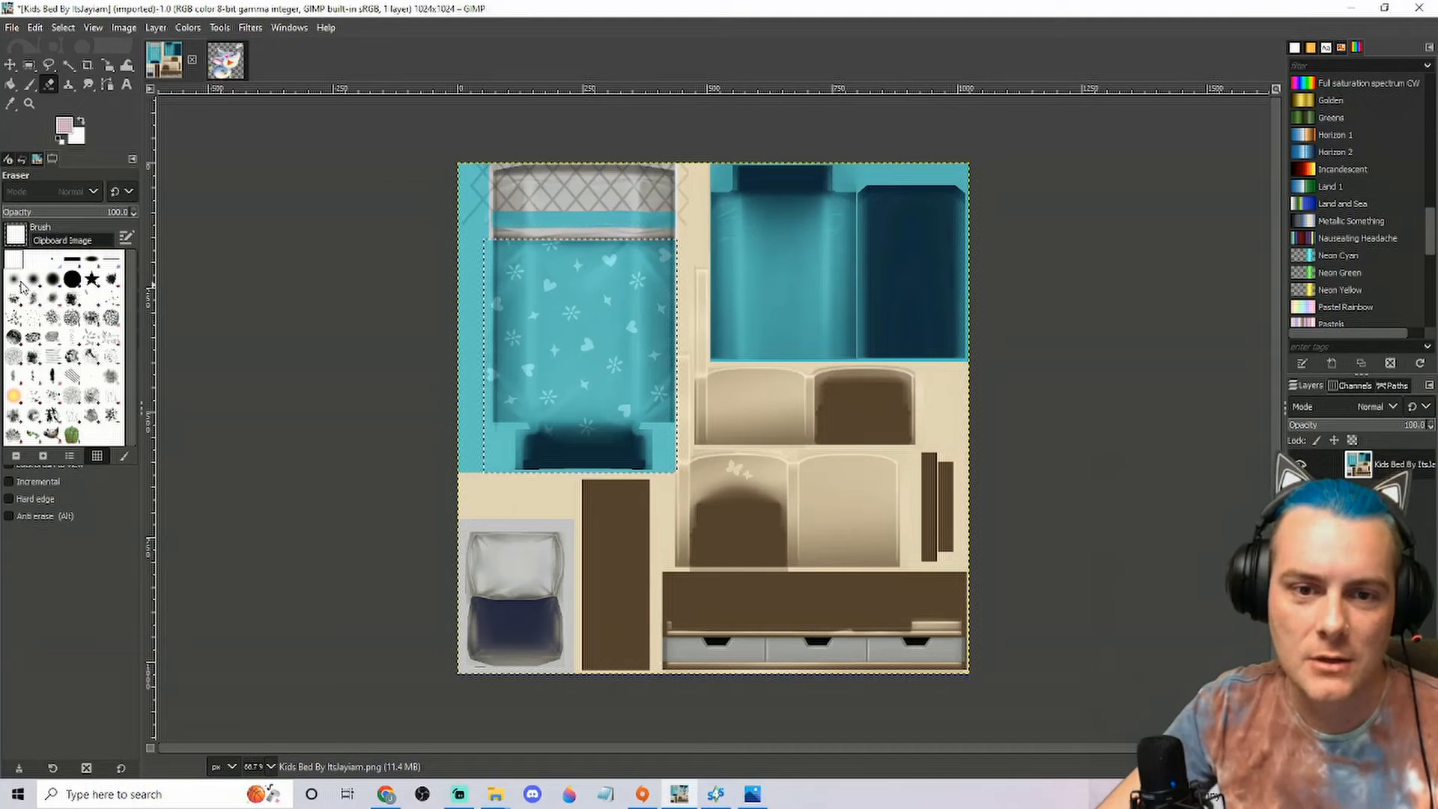
left_click(23, 284)
left_click_drag(18, 266, 31, 259)
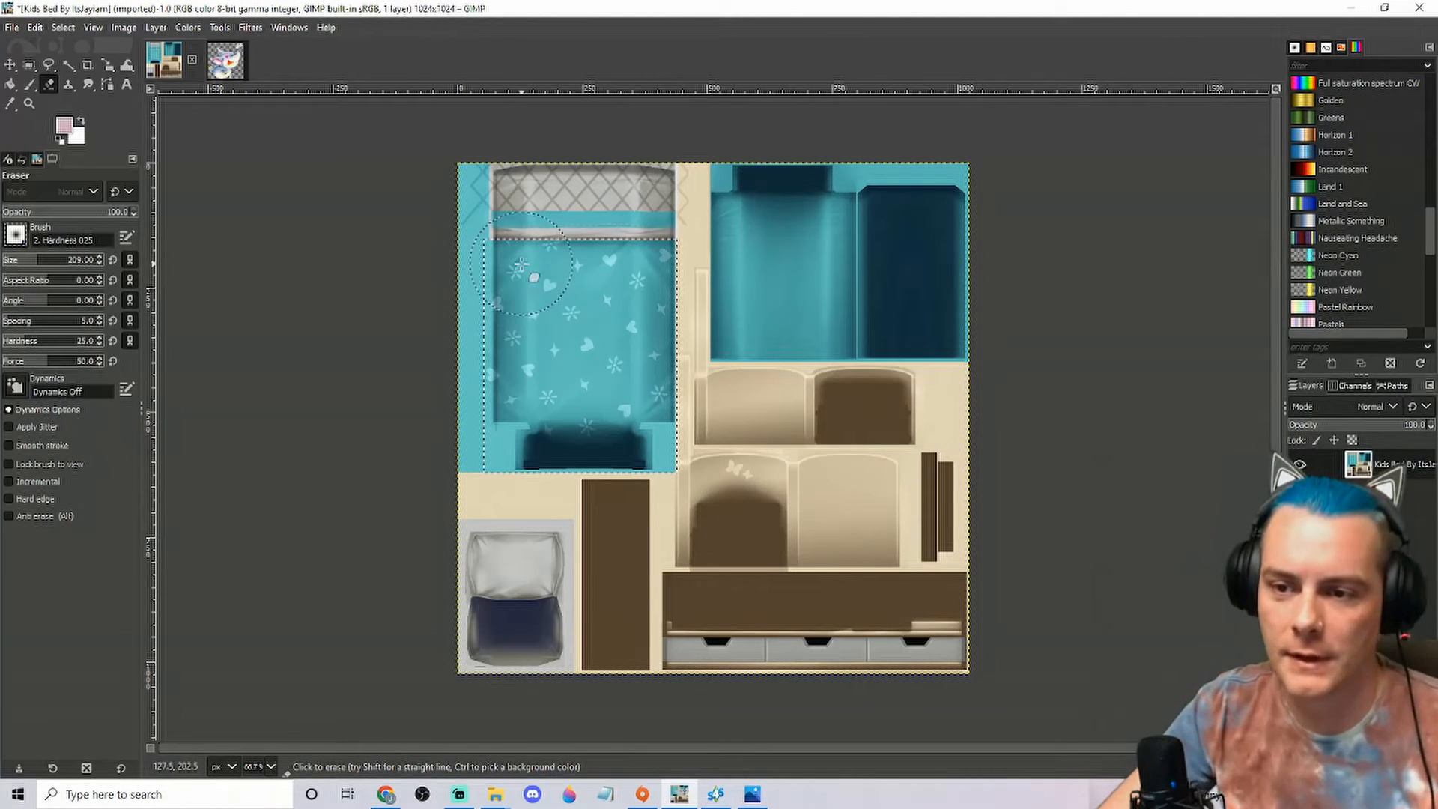
left_click_drag(508, 278, 516, 292)
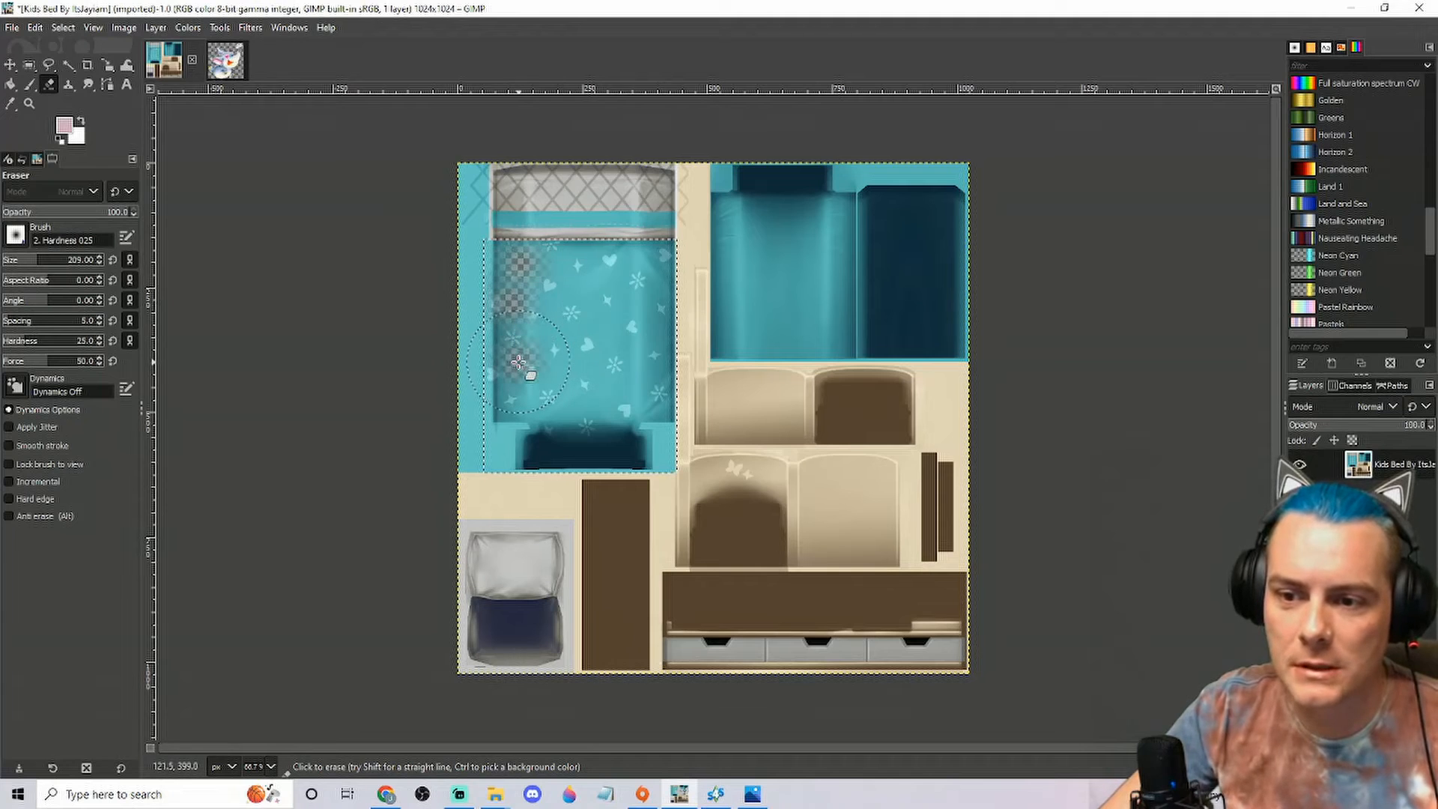
mouse_move(519, 361)
left_mouse_down()
mouse_move(543, 305)
mouse_move(555, 349)
mouse_move(508, 349)
mouse_move(493, 373)
mouse_move(496, 393)
mouse_move(548, 424)
mouse_move(510, 451)
mouse_move(671, 427)
mouse_move(632, 430)
mouse_move(645, 433)
mouse_move(655, 381)
mouse_move(655, 264)
mouse_move(503, 259)
mouse_move(492, 354)
mouse_move(635, 439)
mouse_move(610, 363)
mouse_move(560, 398)
mouse_move(636, 398)
mouse_move(629, 339)
mouse_move(559, 345)
mouse_move(583, 303)
mouse_move(627, 317)
left_mouse_up()
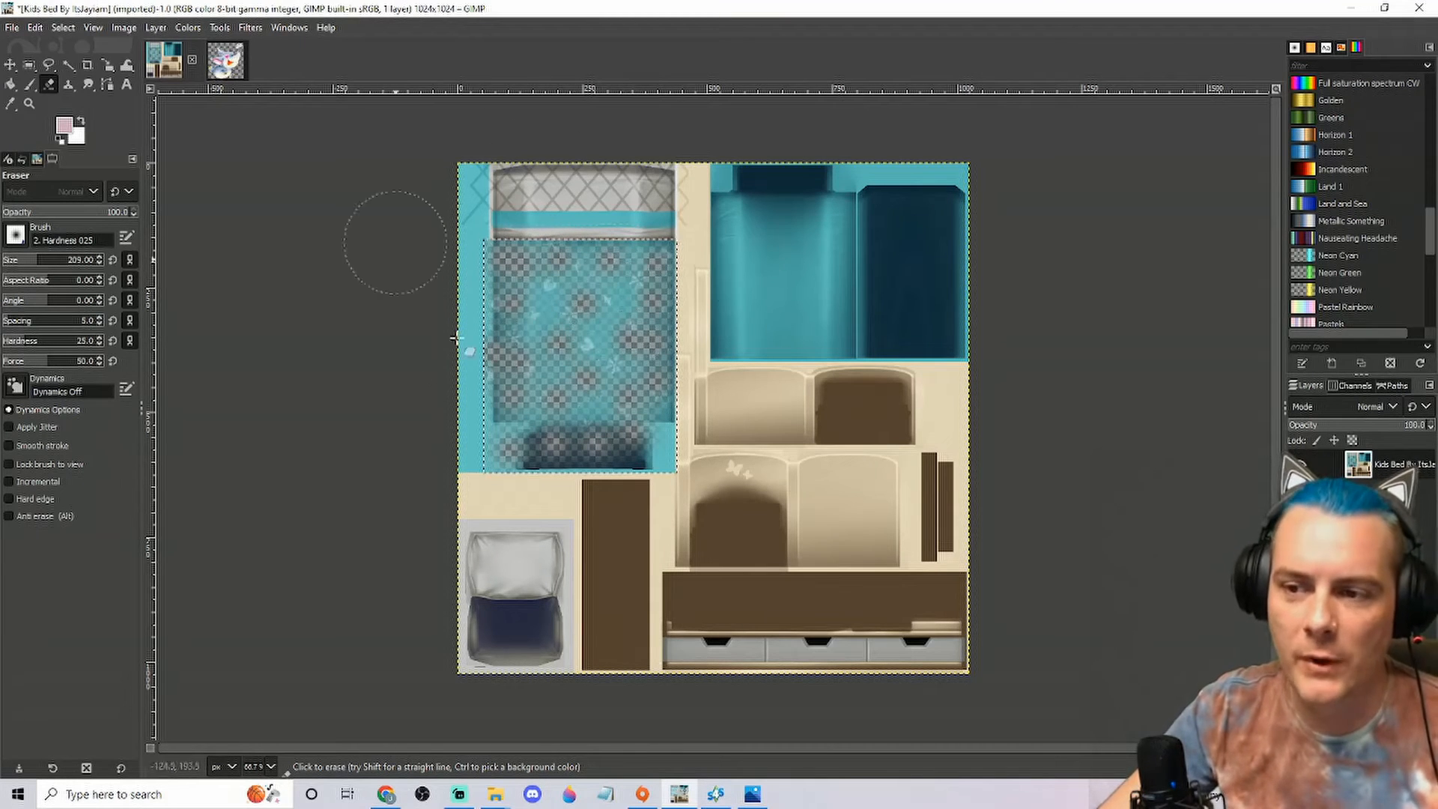
Step: Airbrush pale pink d1b1c0 over the whole selected blanket with the 2. Hardness 025 brush at size 168
left_click(30, 87)
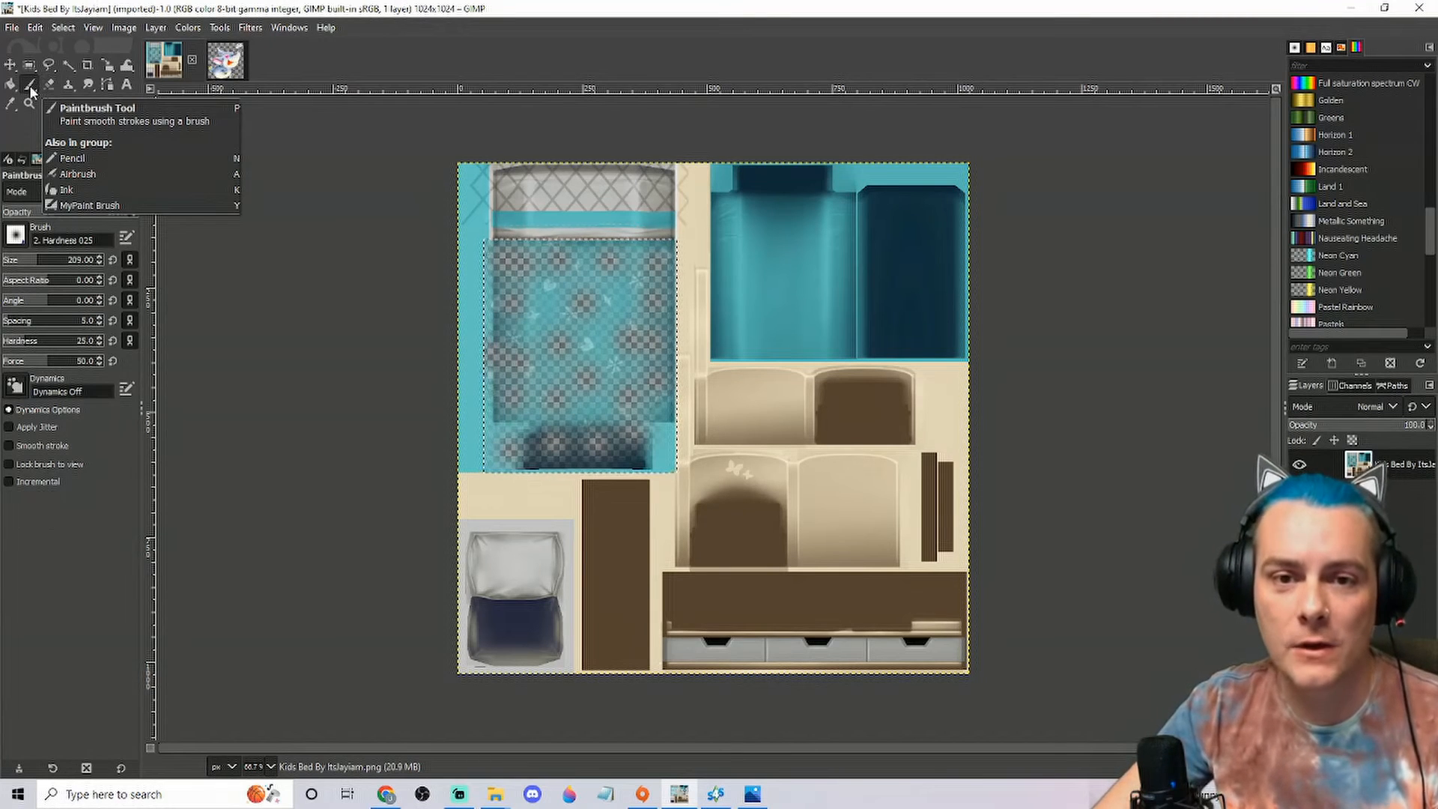
left_click(30, 87)
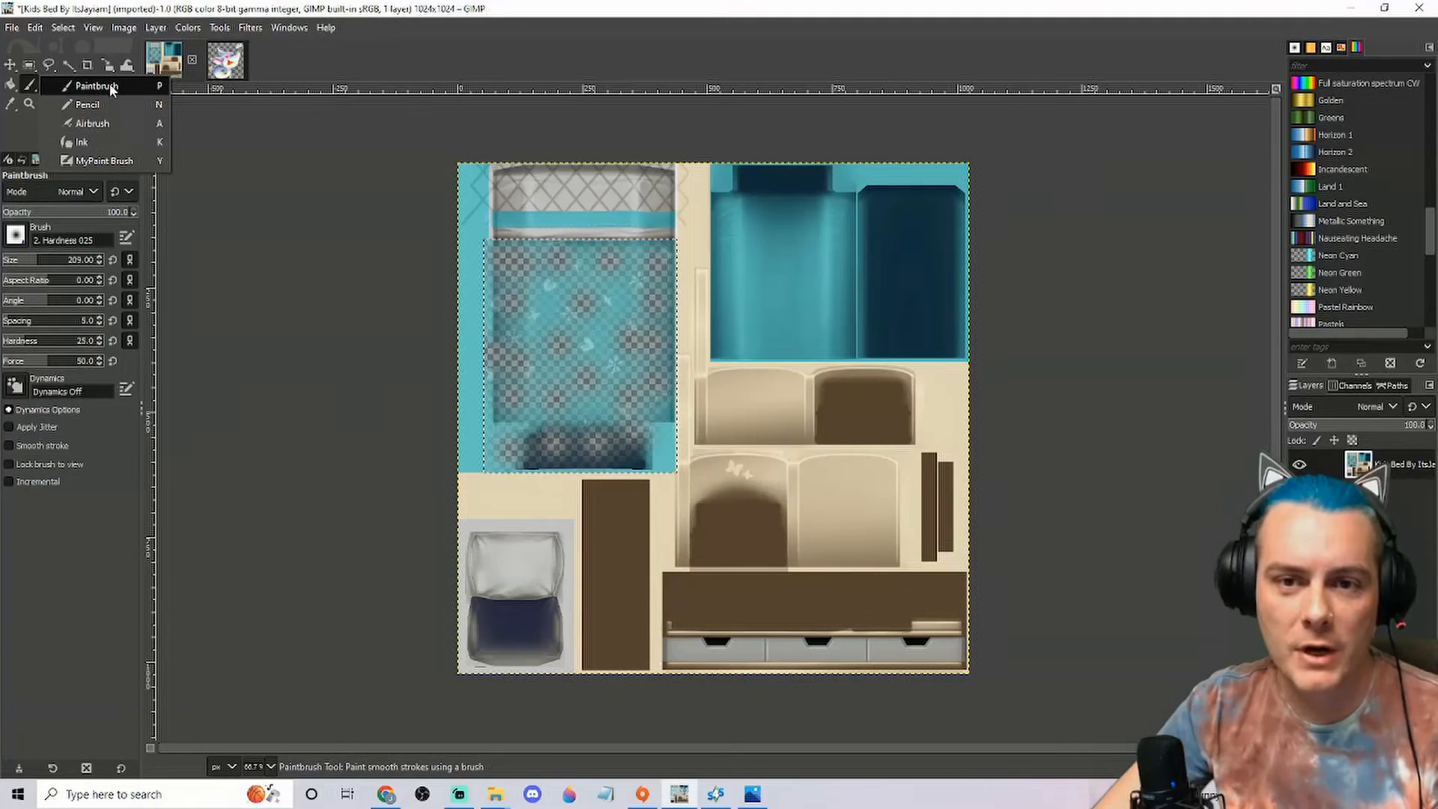
left_click(100, 126)
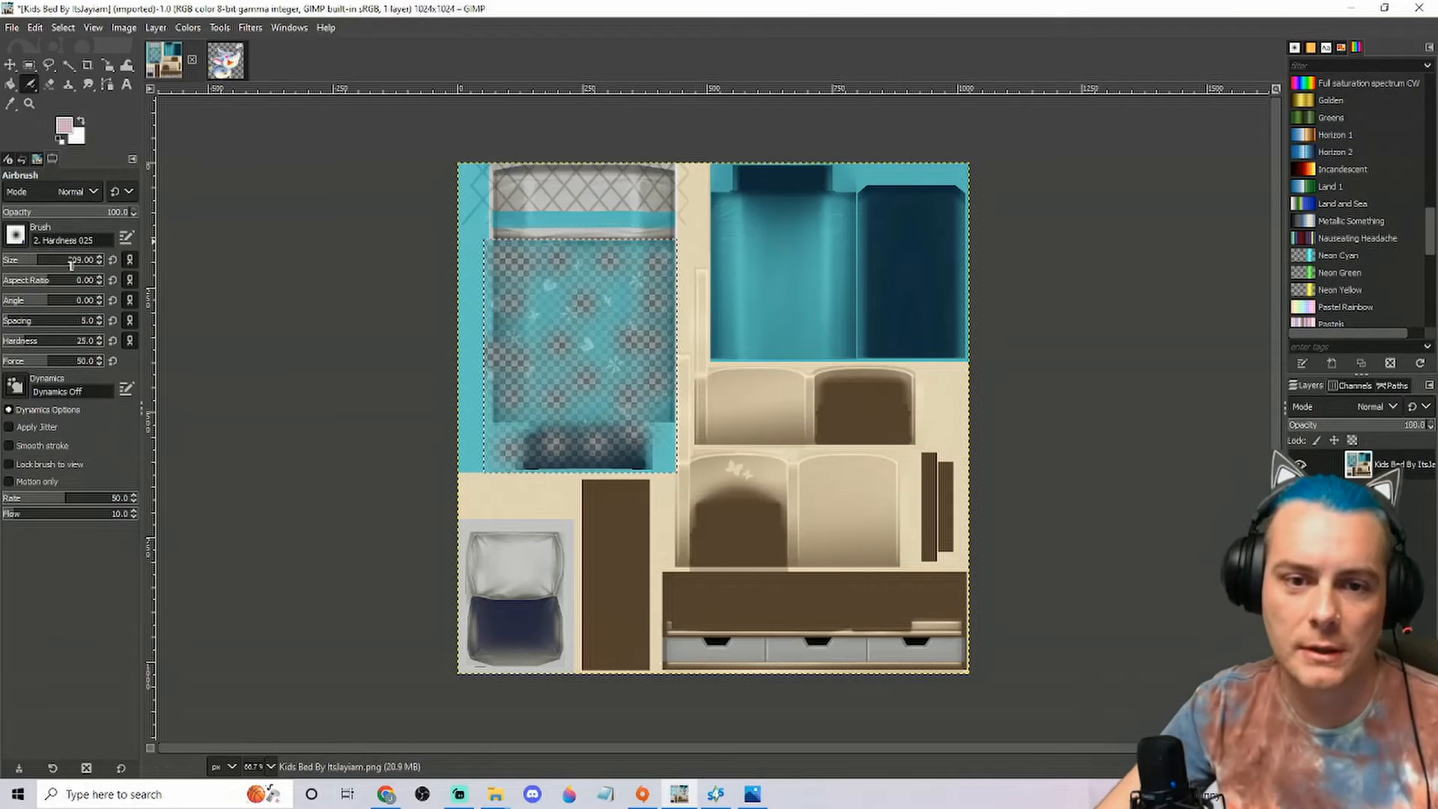
left_click(15, 236)
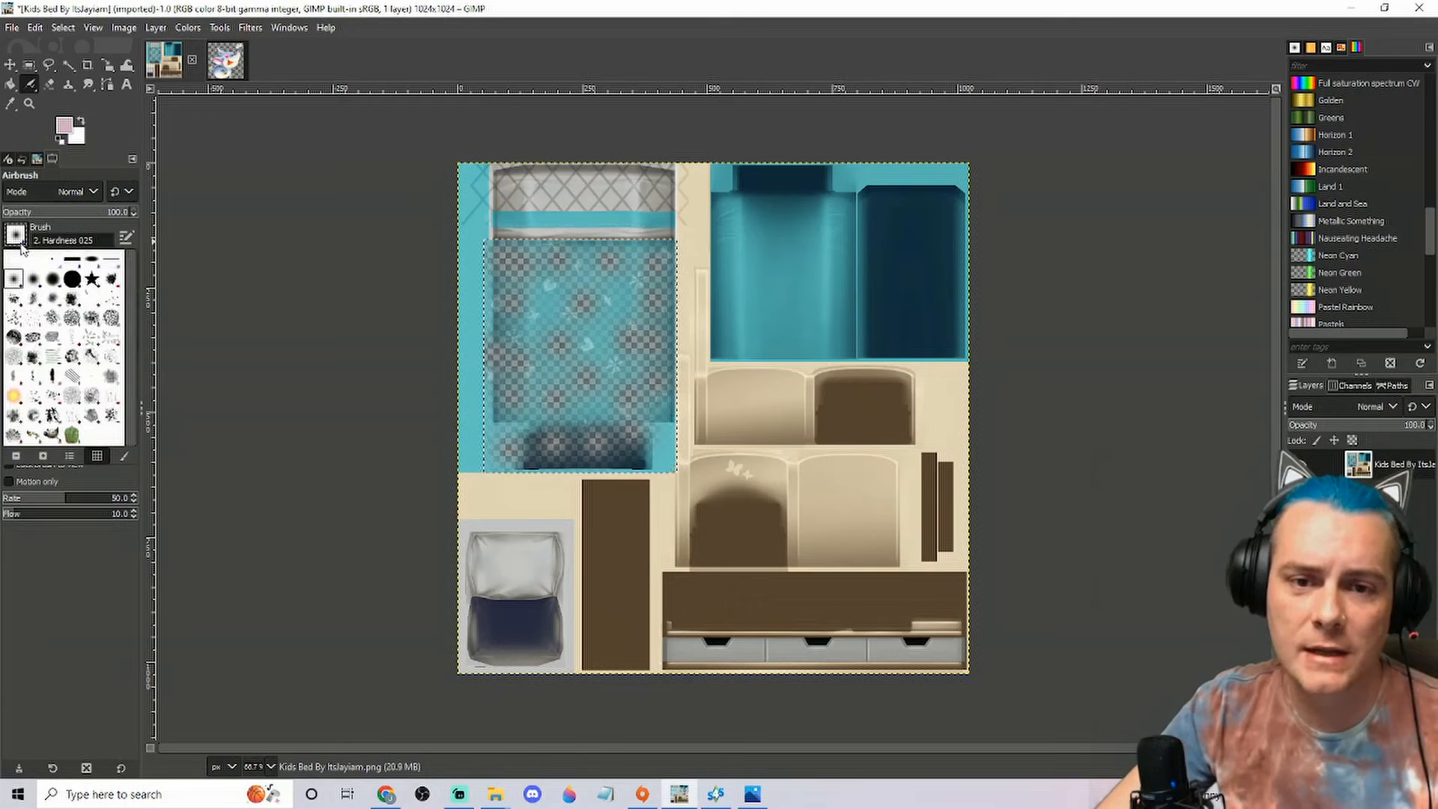
left_click(72, 227)
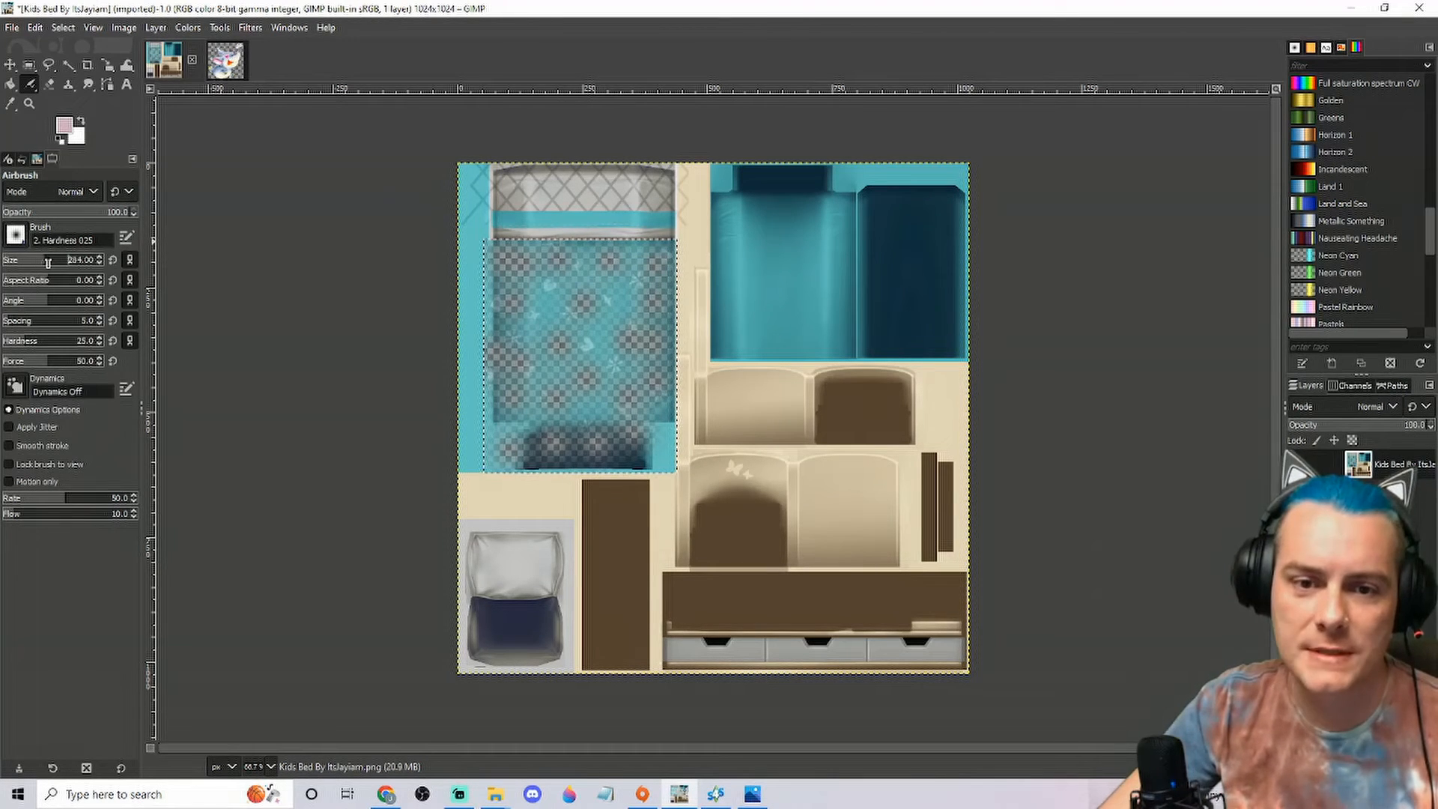
left_click(42, 260)
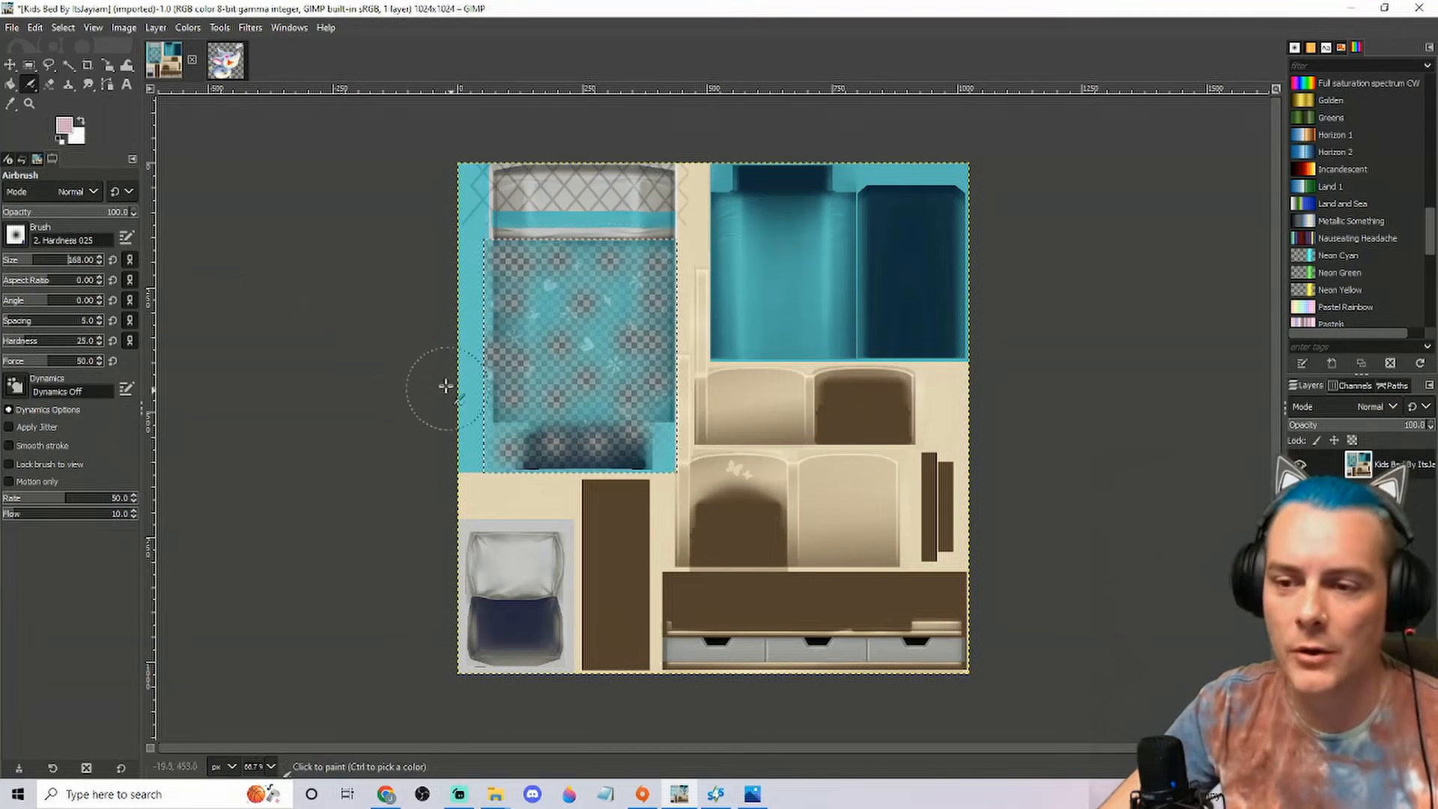
left_click(64, 128)
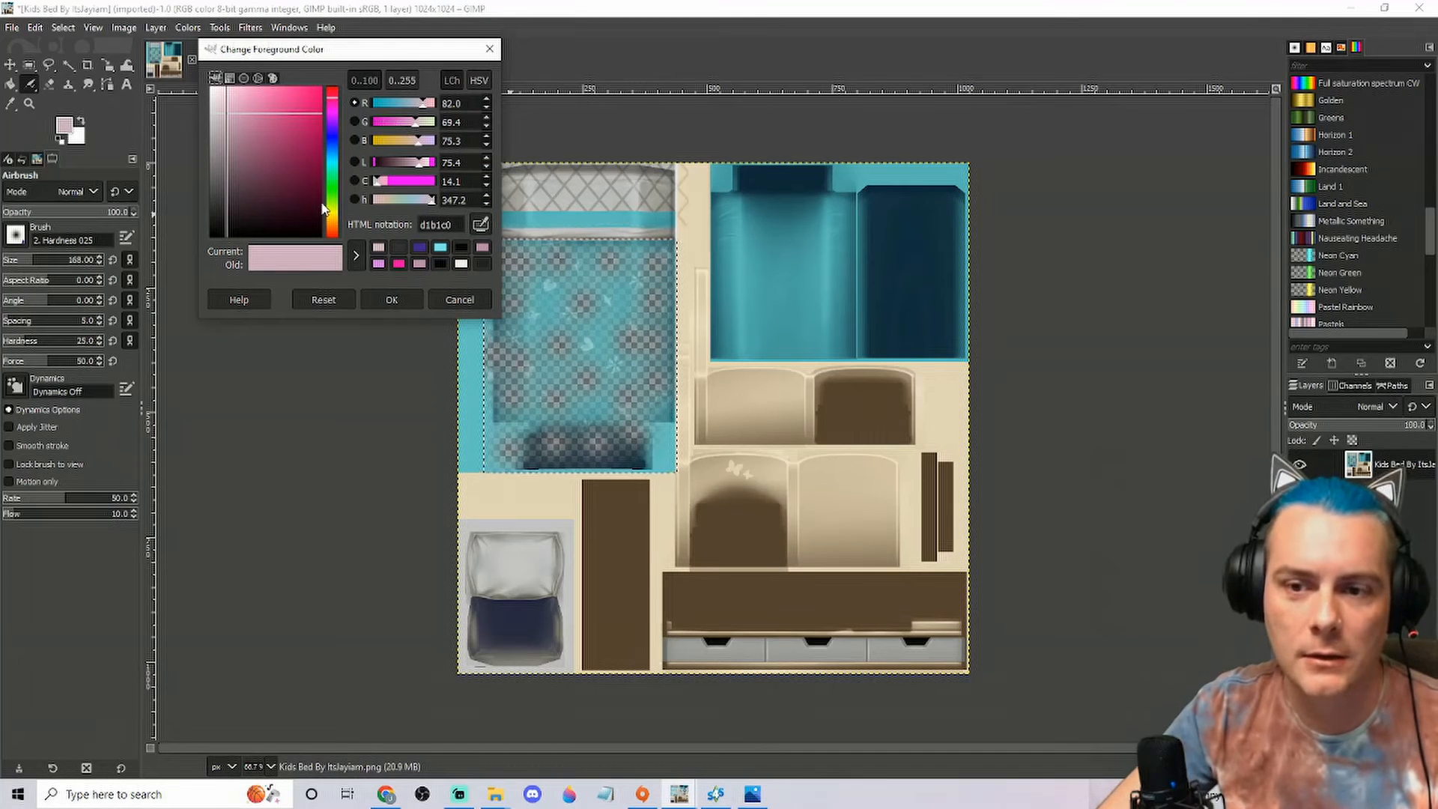
left_click(387, 300)
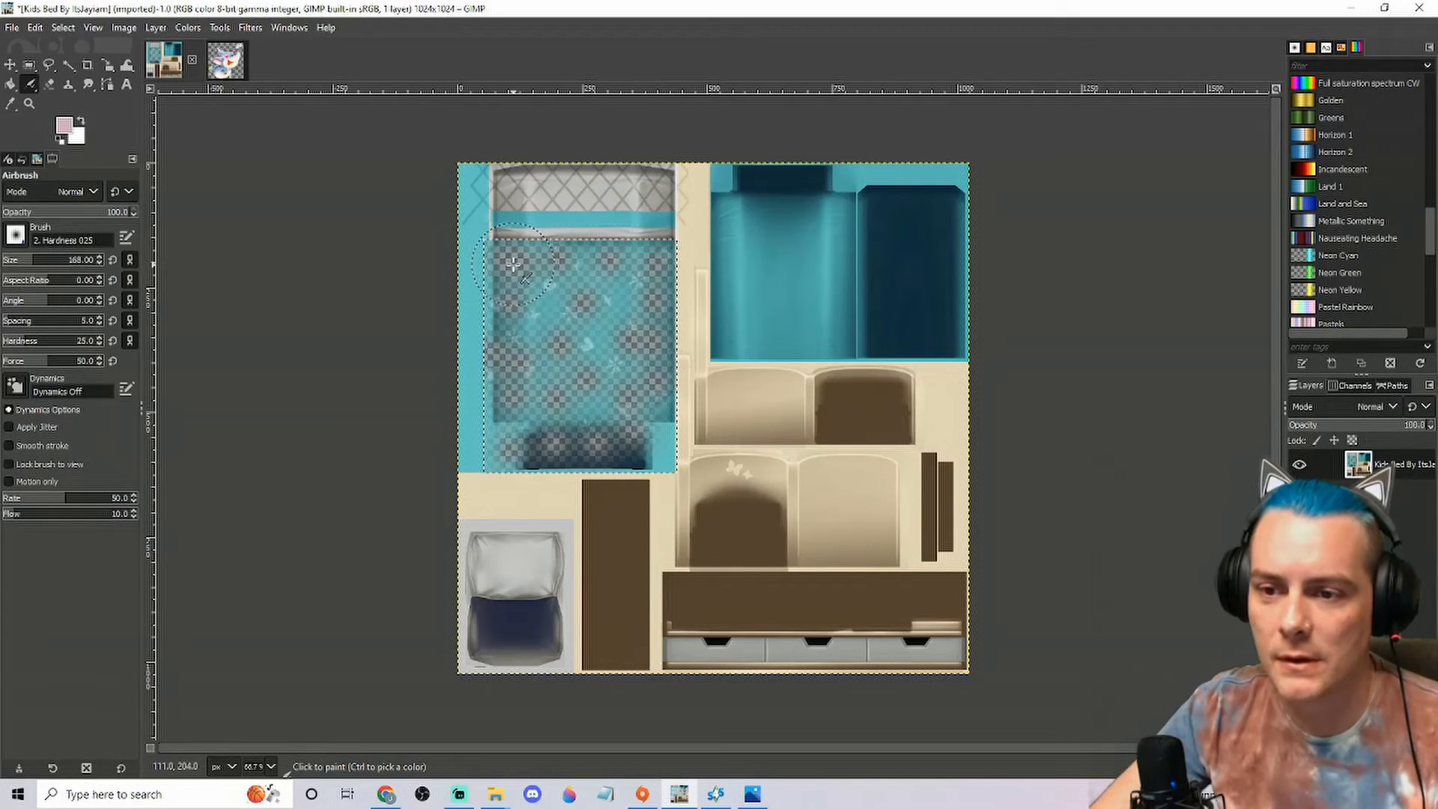
mouse_move(513, 264)
left_mouse_down()
mouse_move(507, 311)
mouse_move(507, 247)
mouse_move(511, 407)
mouse_move(659, 407)
mouse_move(658, 262)
mouse_move(562, 259)
mouse_move(517, 289)
mouse_move(520, 351)
mouse_move(549, 390)
mouse_move(459, 366)
mouse_move(537, 389)
mouse_move(544, 290)
mouse_move(579, 322)
mouse_move(584, 358)
mouse_move(618, 293)
mouse_move(583, 286)
mouse_move(588, 319)
mouse_move(622, 286)
mouse_move(633, 372)
mouse_move(575, 383)
mouse_move(567, 357)
mouse_move(596, 318)
mouse_move(558, 334)
mouse_move(554, 360)
mouse_move(585, 339)
mouse_move(547, 260)
mouse_move(536, 325)
mouse_move(627, 321)
mouse_move(622, 360)
mouse_move(562, 324)
mouse_move(584, 397)
left_mouse_up()
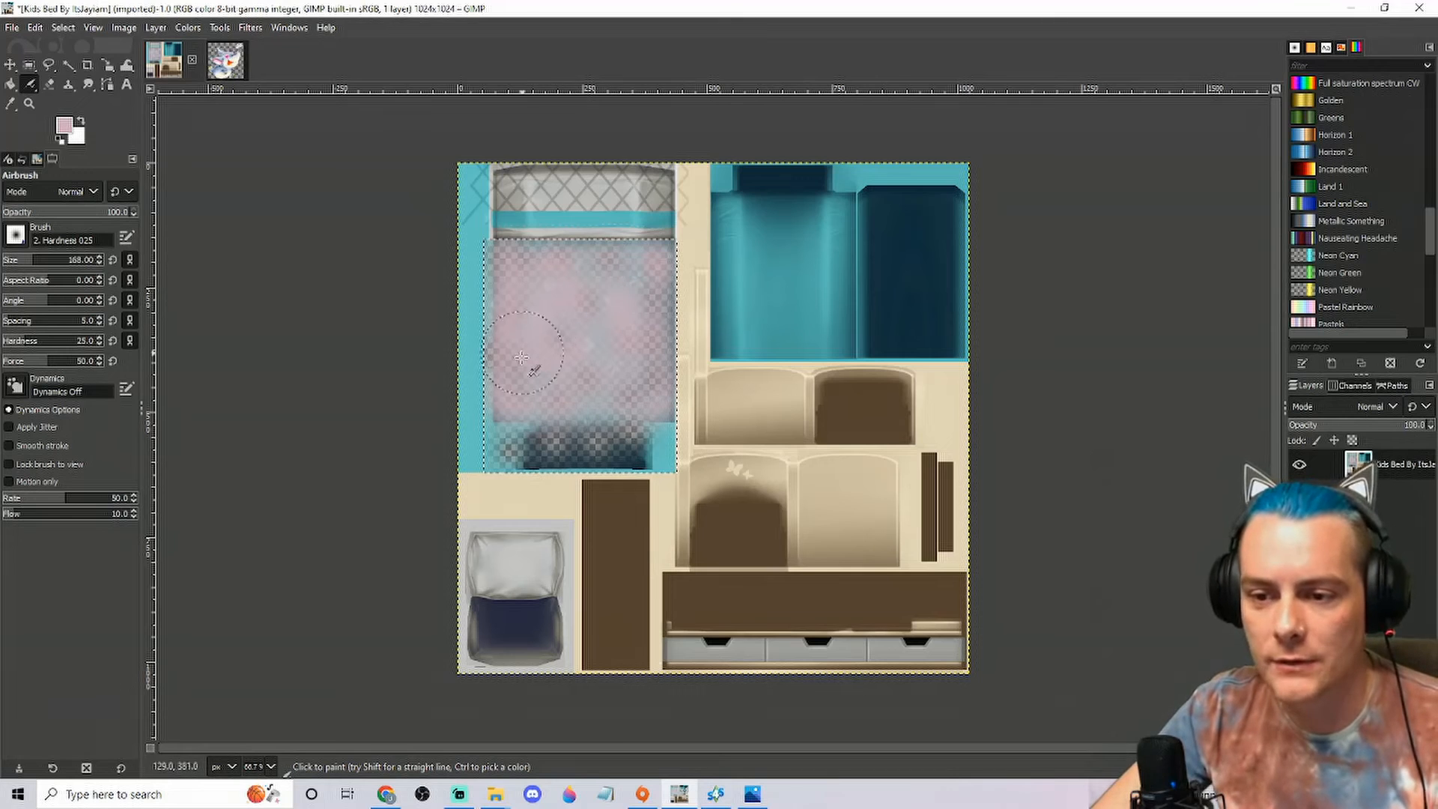
mouse_move(510, 419)
left_mouse_down()
mouse_move(659, 454)
mouse_move(641, 449)
mouse_move(650, 425)
mouse_move(555, 428)
mouse_move(539, 457)
mouse_move(513, 416)
mouse_move(573, 454)
mouse_move(618, 462)
left_mouse_up()
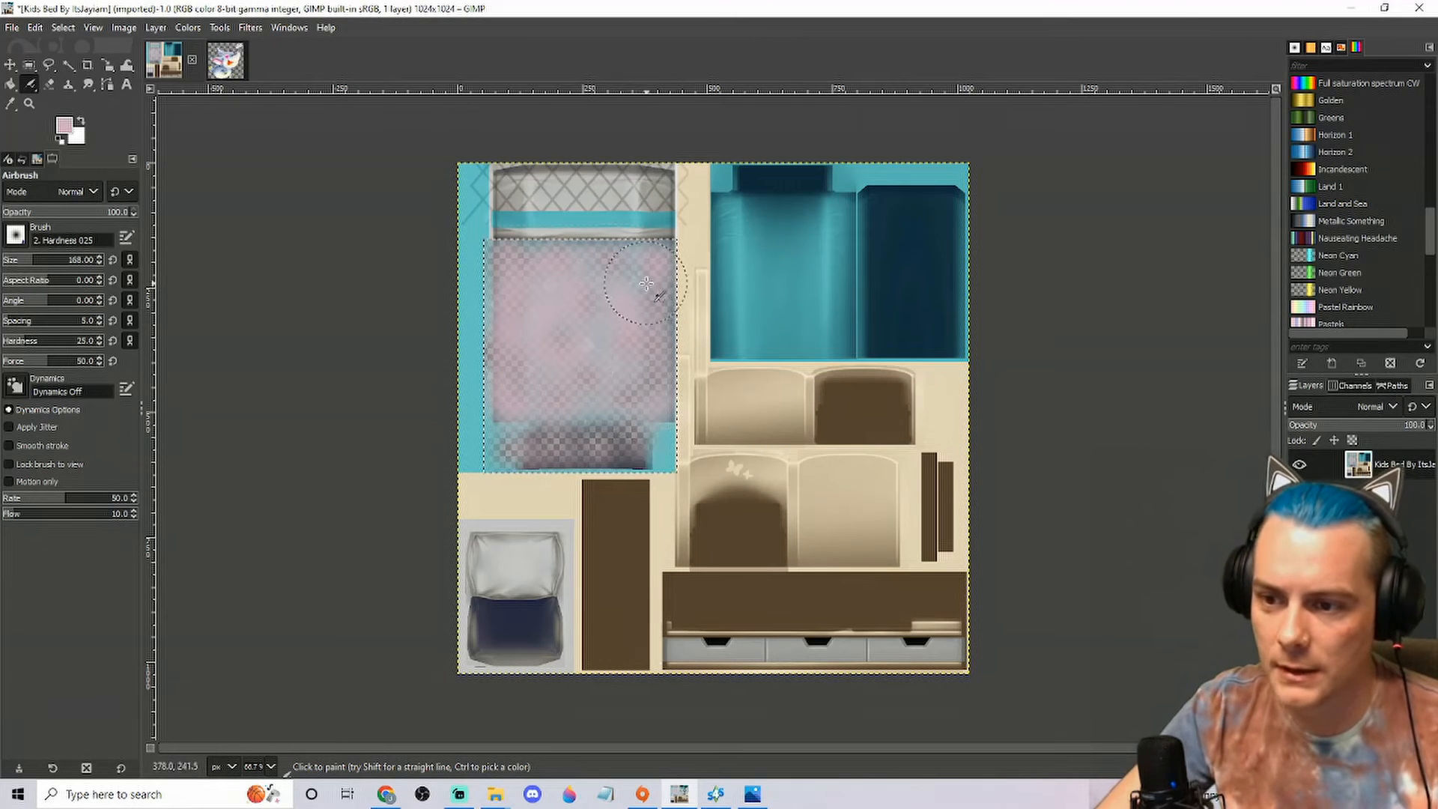
mouse_move(608, 394)
left_mouse_down()
mouse_move(486, 383)
mouse_move(549, 379)
mouse_move(579, 325)
mouse_move(589, 355)
mouse_move(659, 306)
mouse_move(606, 258)
mouse_move(539, 248)
mouse_move(574, 265)
mouse_move(676, 252)
mouse_move(664, 241)
mouse_move(666, 393)
mouse_move(652, 388)
mouse_move(664, 321)
mouse_move(526, 353)
mouse_move(487, 400)
mouse_move(502, 399)
mouse_move(503, 355)
mouse_move(581, 340)
mouse_move(583, 381)
mouse_move(486, 327)
mouse_move(505, 392)
mouse_move(569, 433)
mouse_move(631, 456)
mouse_move(664, 457)
mouse_move(665, 441)
mouse_move(587, 432)
mouse_move(495, 458)
mouse_move(575, 455)
mouse_move(594, 472)
mouse_move(659, 465)
mouse_move(671, 434)
mouse_move(555, 410)
mouse_move(514, 427)
mouse_move(497, 457)
mouse_move(500, 252)
mouse_move(669, 238)
mouse_move(645, 387)
mouse_move(676, 438)
mouse_move(656, 444)
mouse_move(668, 465)
mouse_move(583, 468)
mouse_move(479, 438)
left_mouse_up()
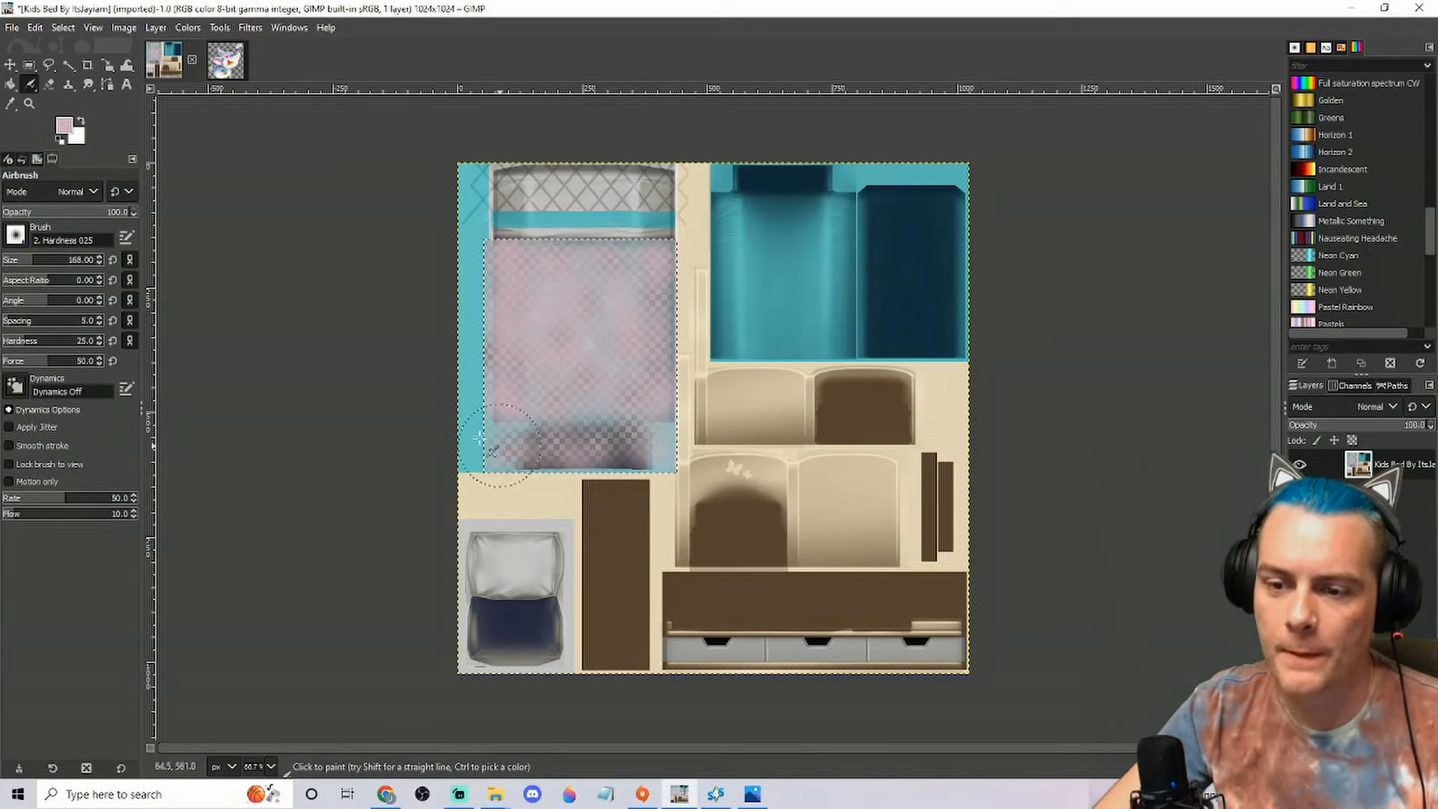
Step: Copy the elephant picture to the clipboard and return to the bed texture image
left_click(234, 67)
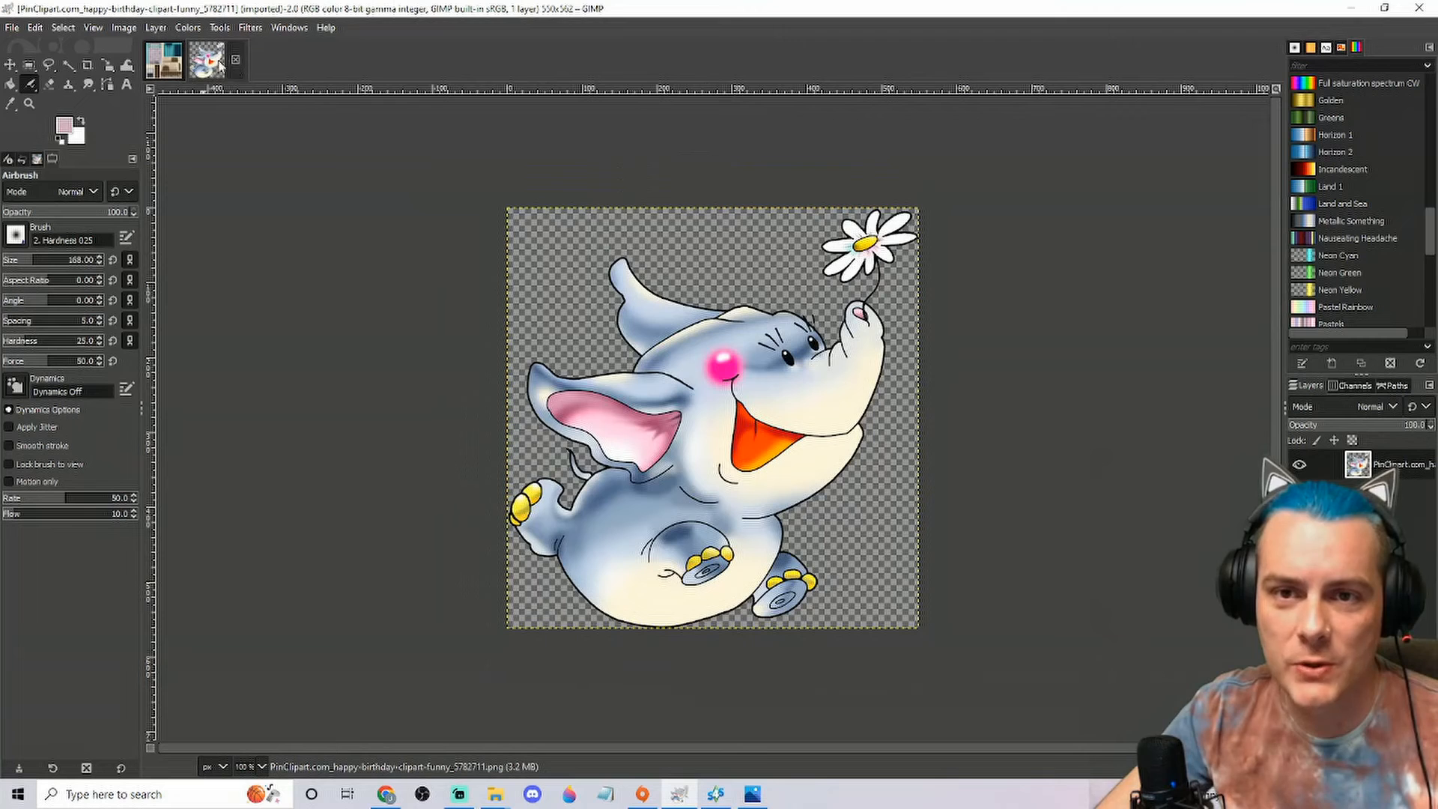
left_click(167, 66)
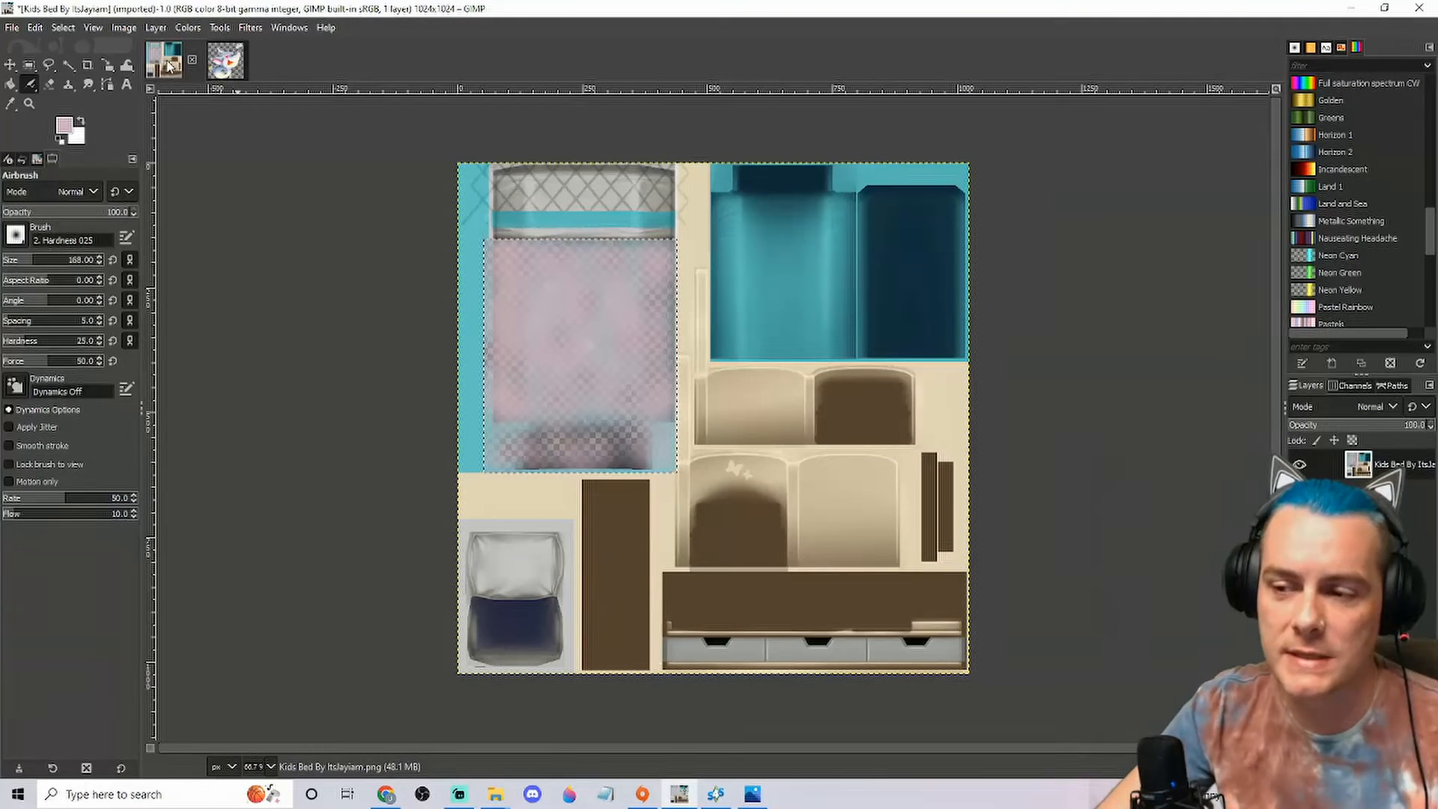
left_click(218, 68)
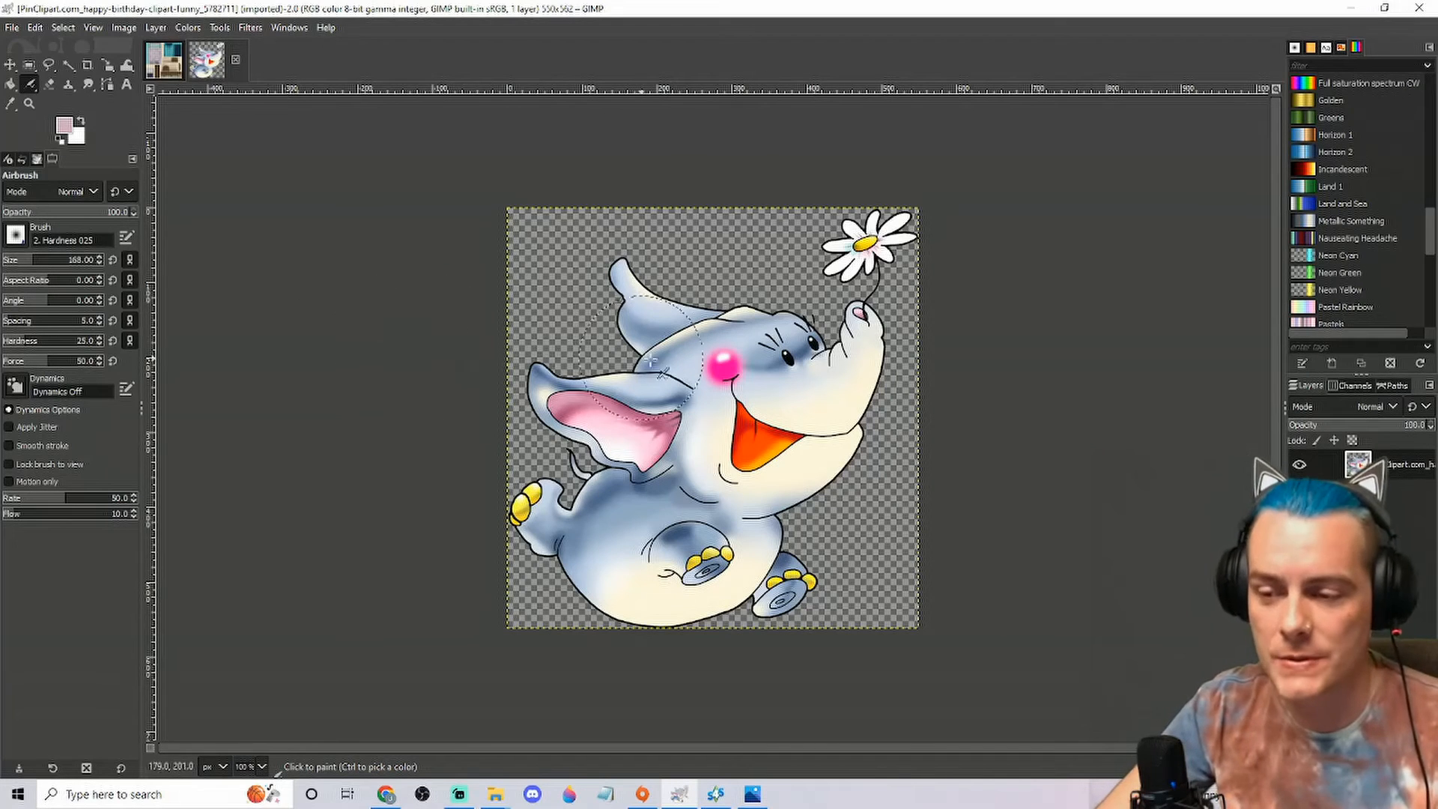
right_click(699, 377)
mouse_move(748, 413)
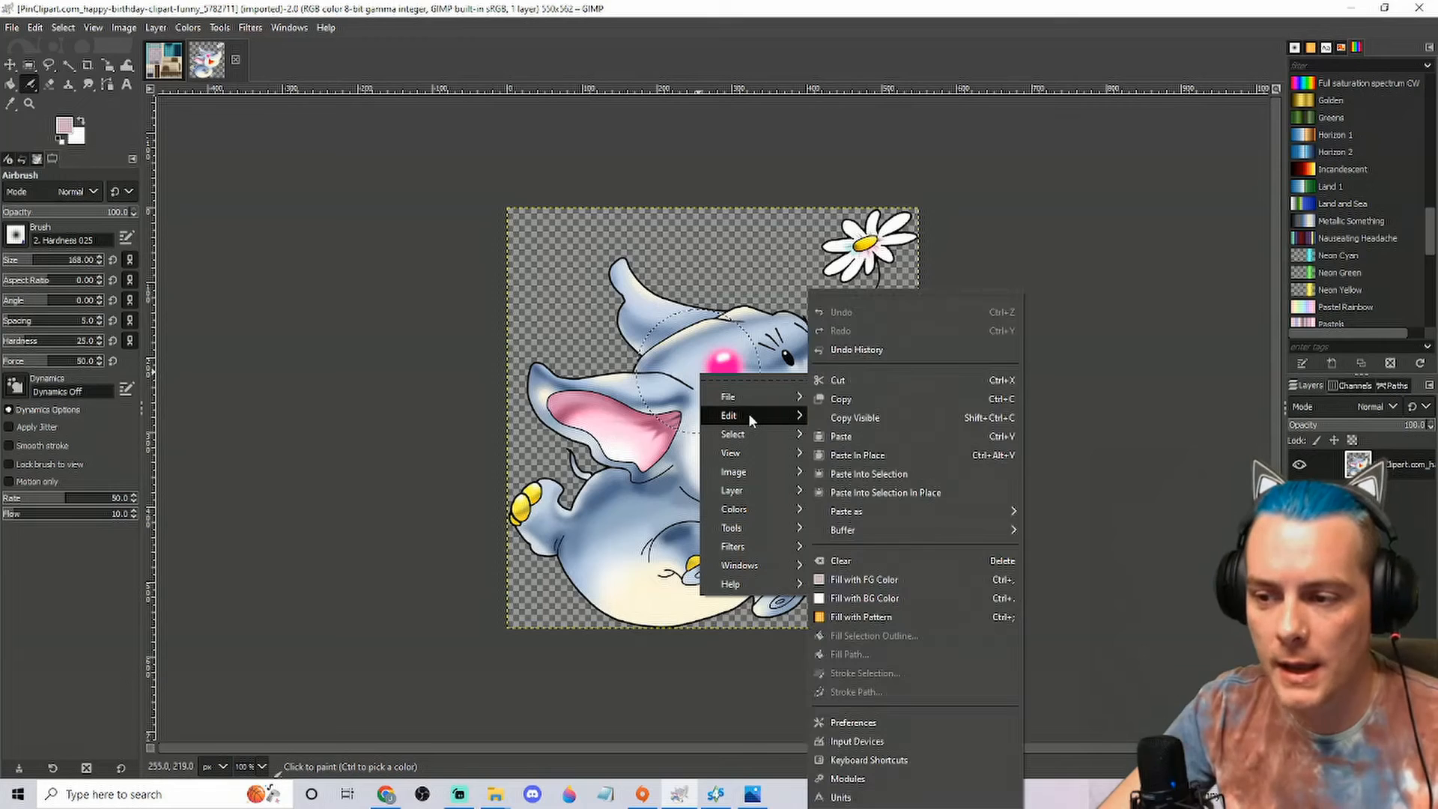
left_click(859, 420)
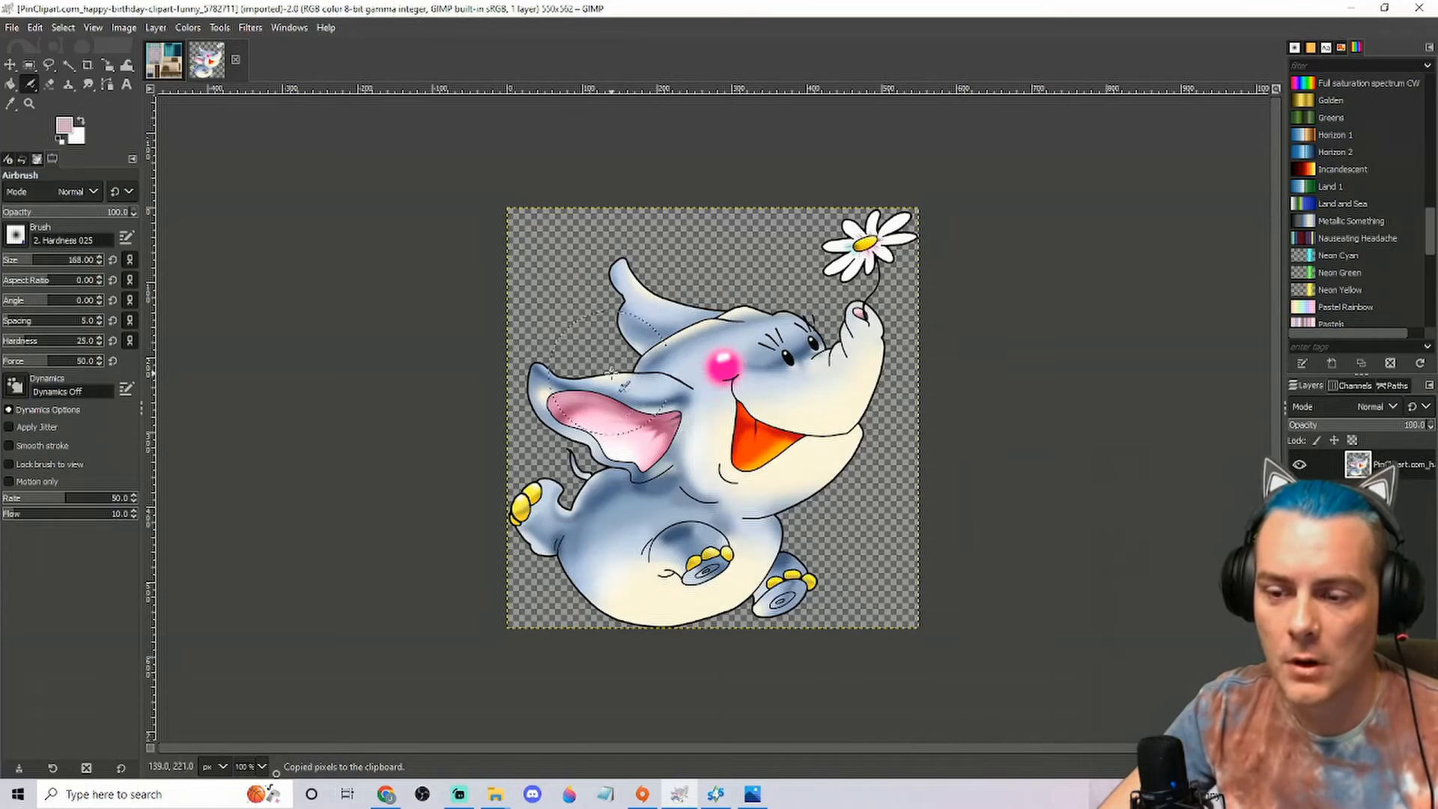
left_click(169, 65)
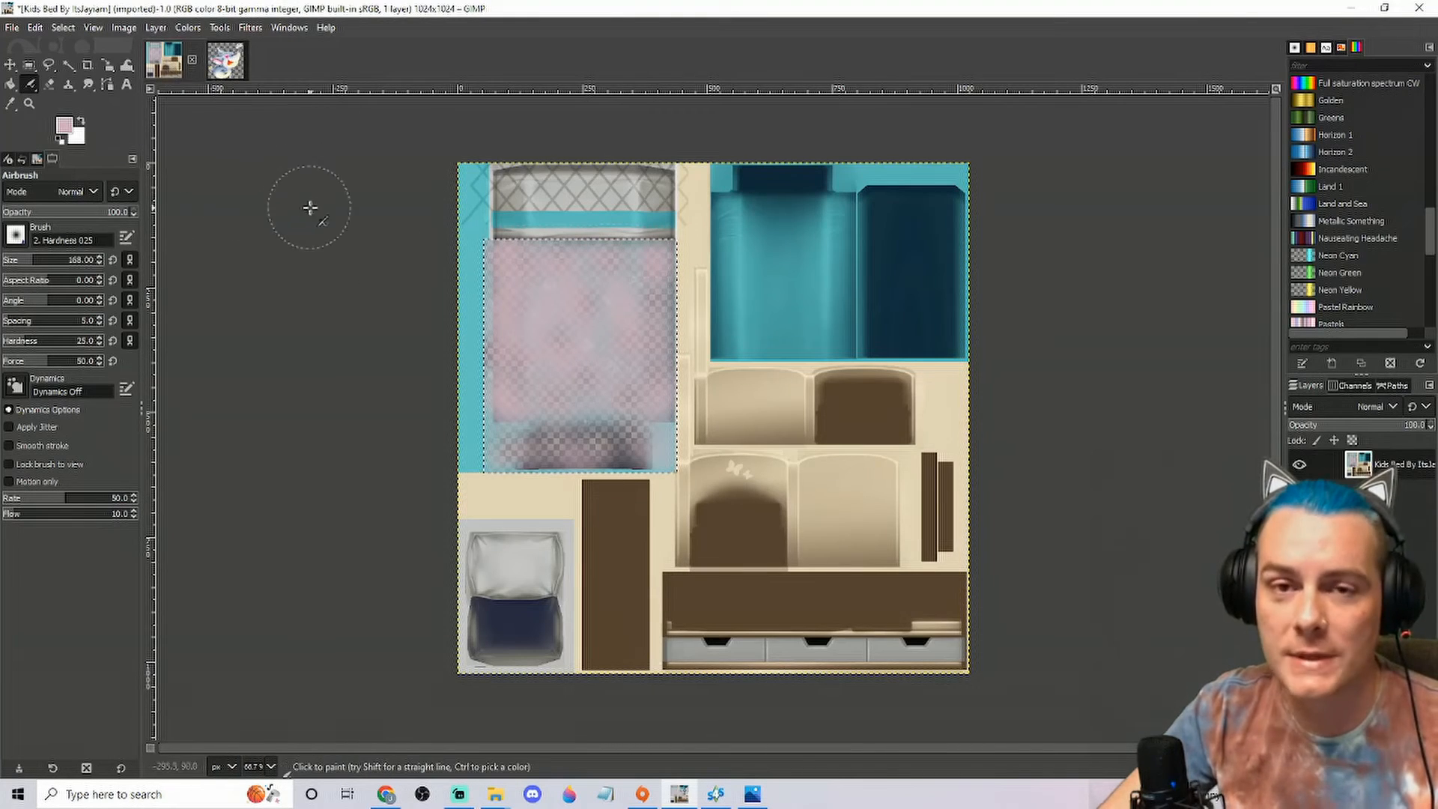
Step: Use the copied elephant as the Airbrush's Clipboard Image brush at size 103 and stamp it near the blanket's upper-left corner
left_click(15, 235)
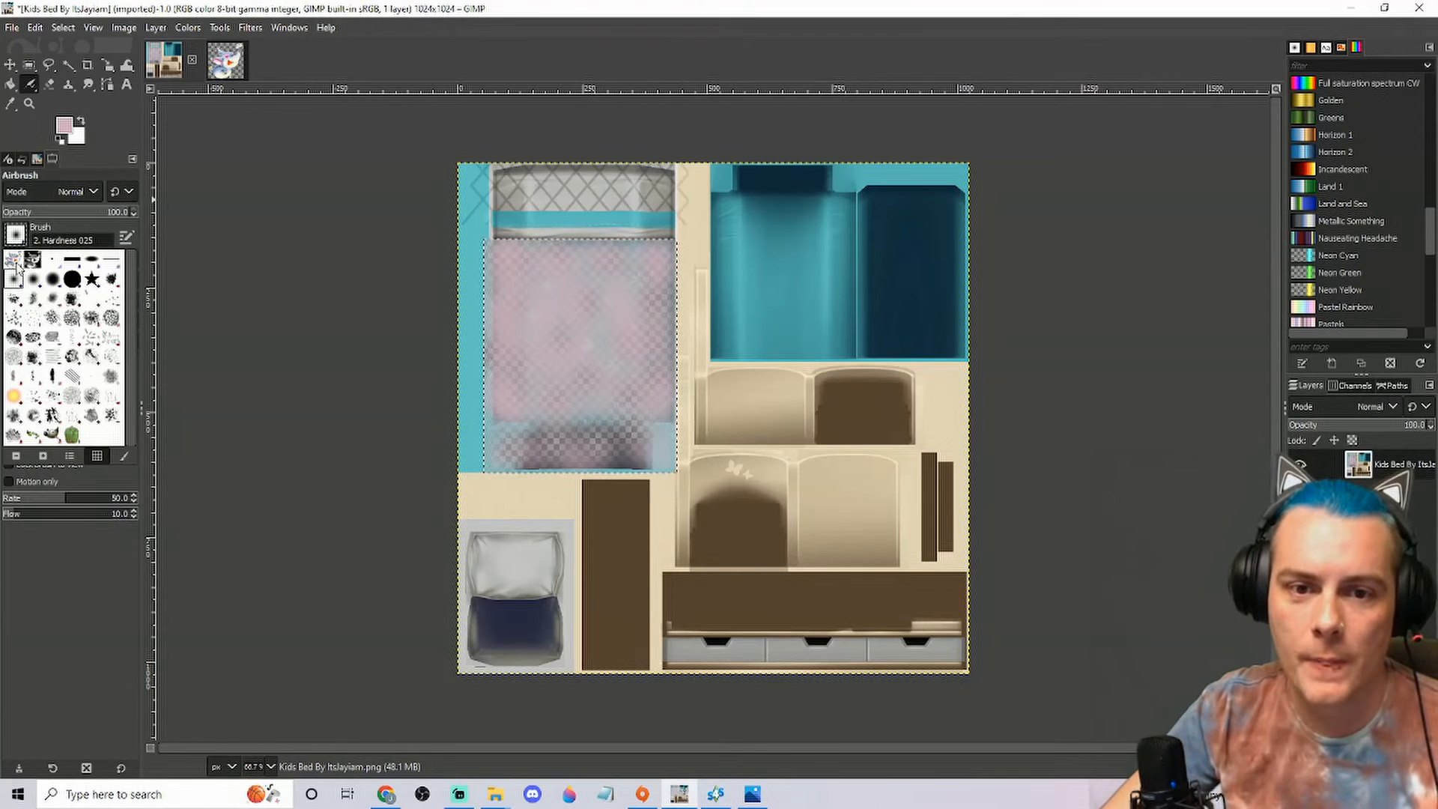
left_click(13, 260)
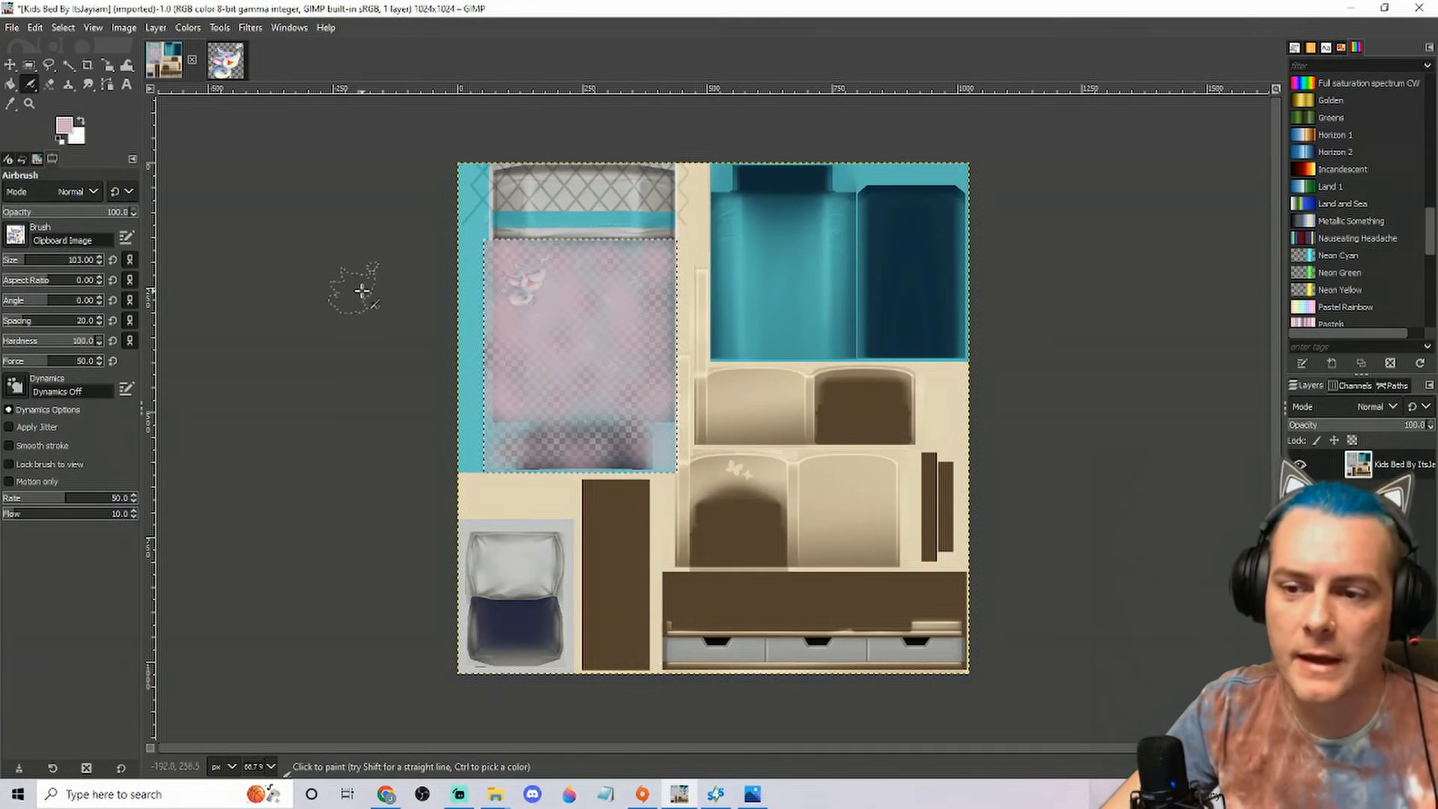
left_click(539, 279)
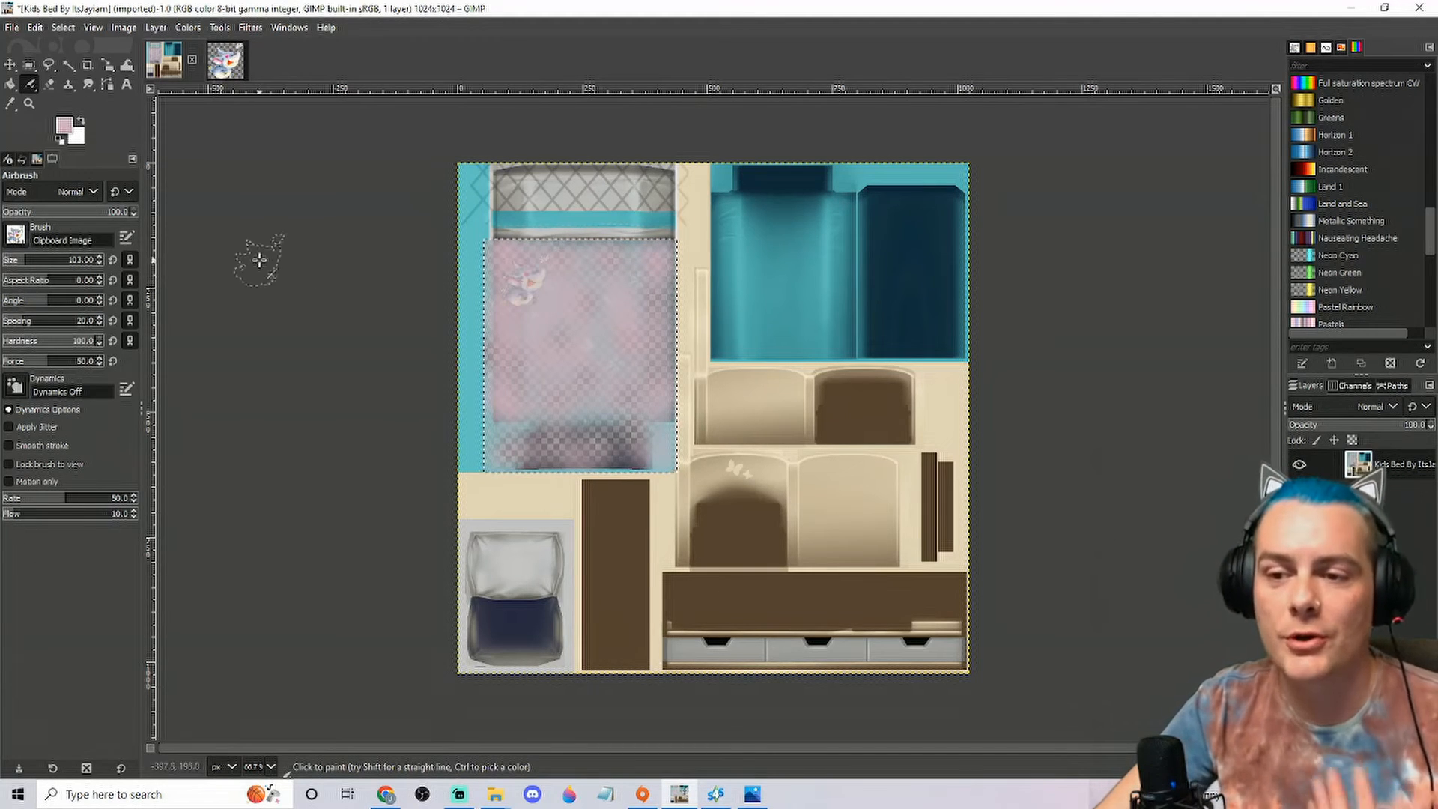
Step: Undo the last elephant stamp through the undo history and return to the Airbrush options
left_click(23, 160)
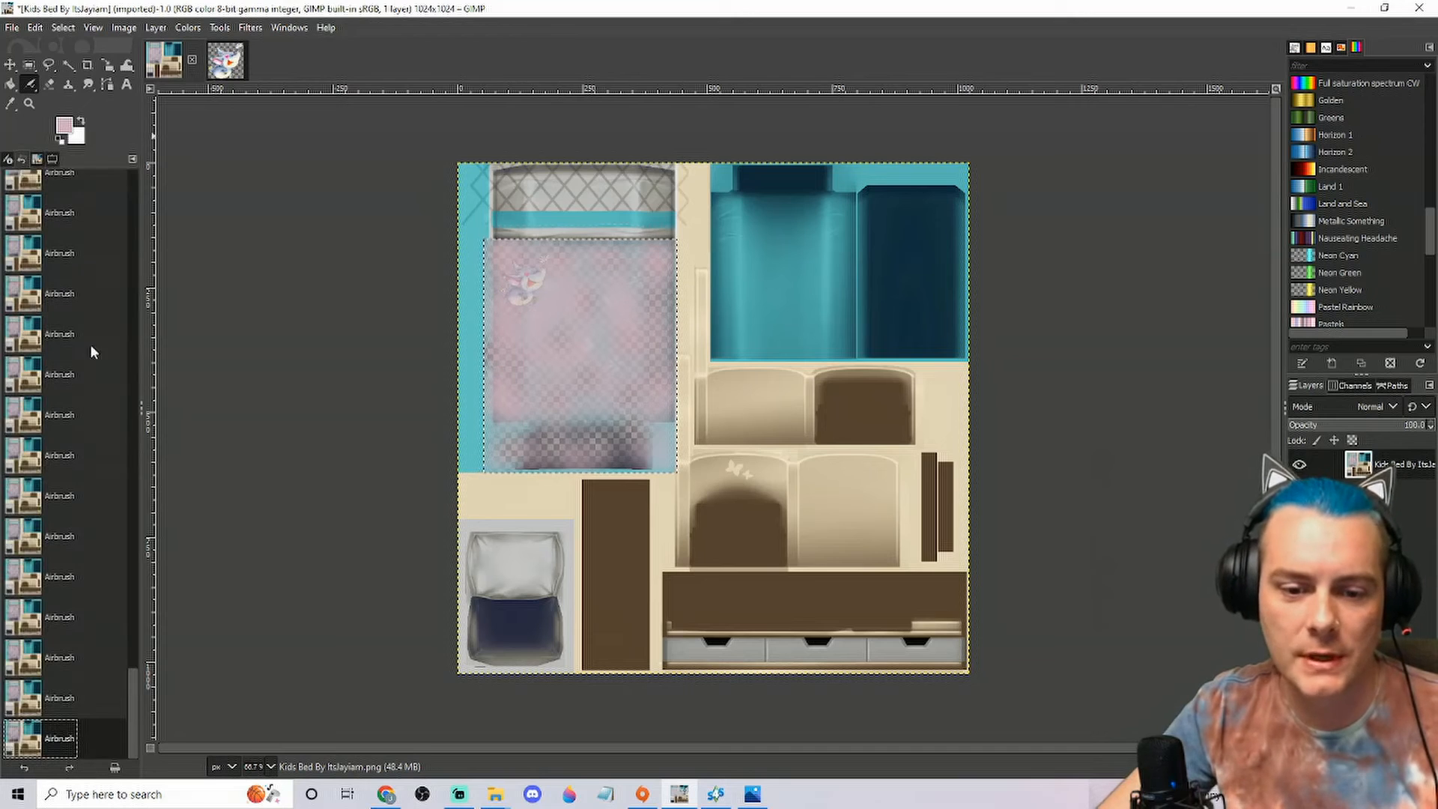
left_click(47, 695)
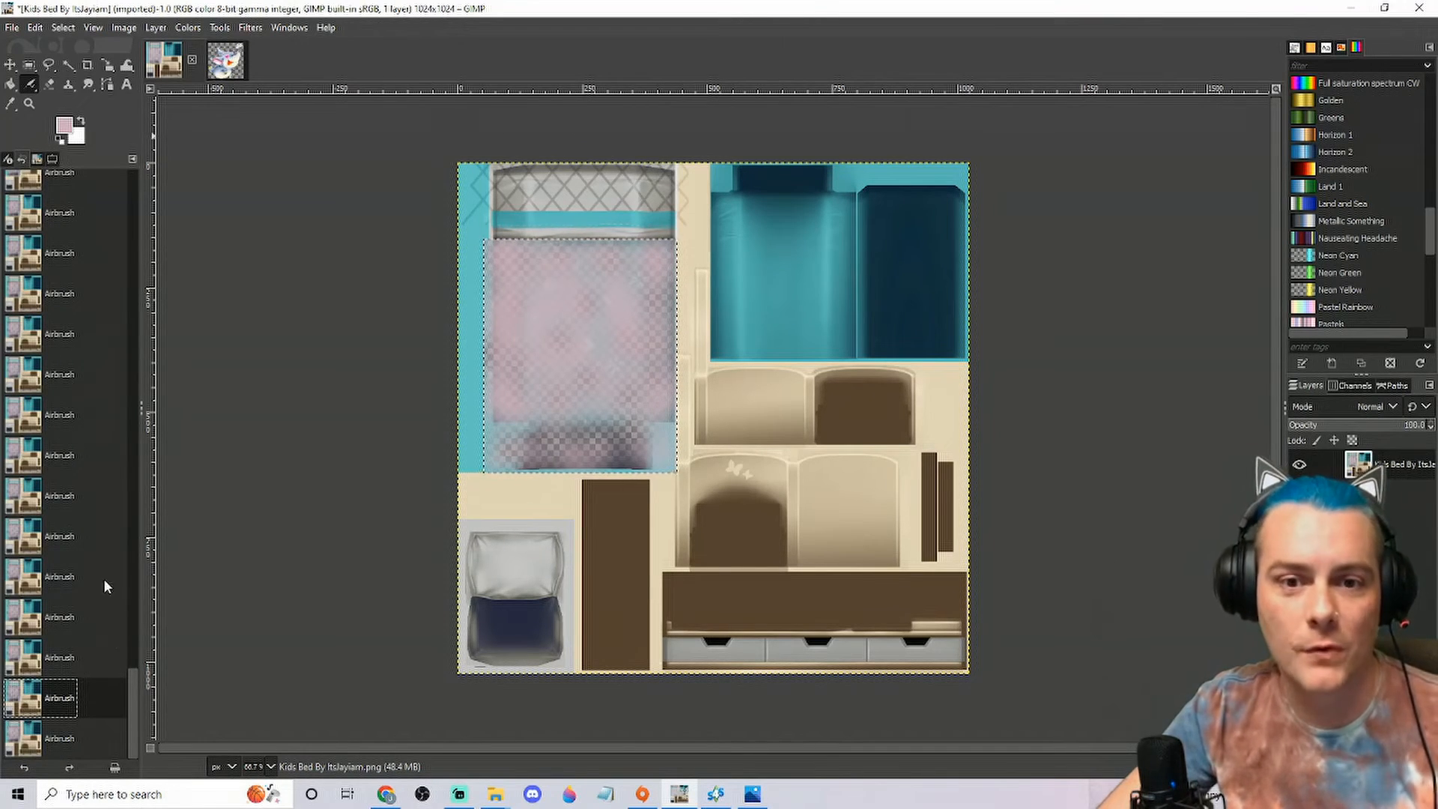
left_click(53, 160)
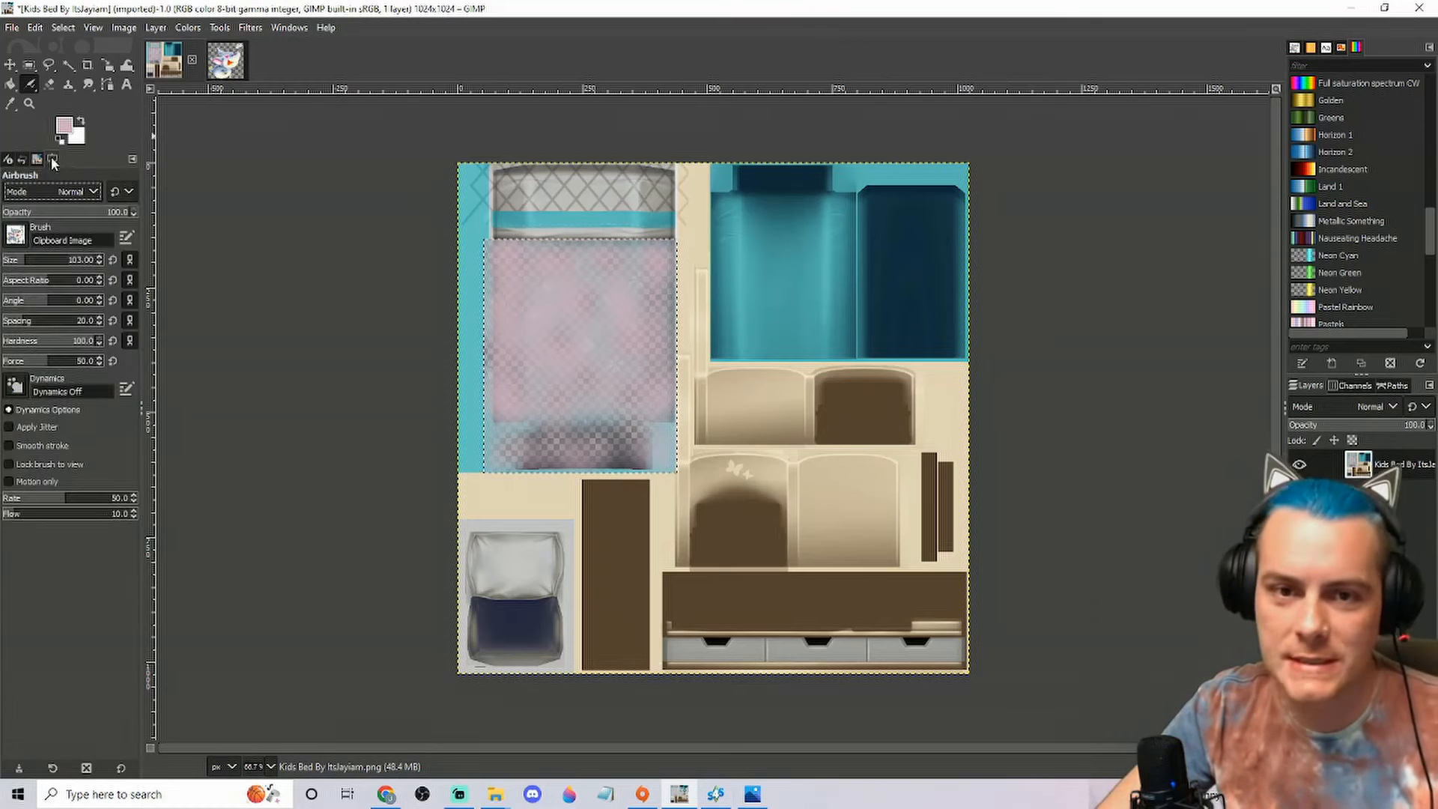
Step: Switch to the Paintbrush and stamp the clipboard elephant at size 103 near the blanket's upper-left corner
right_click(32, 89)
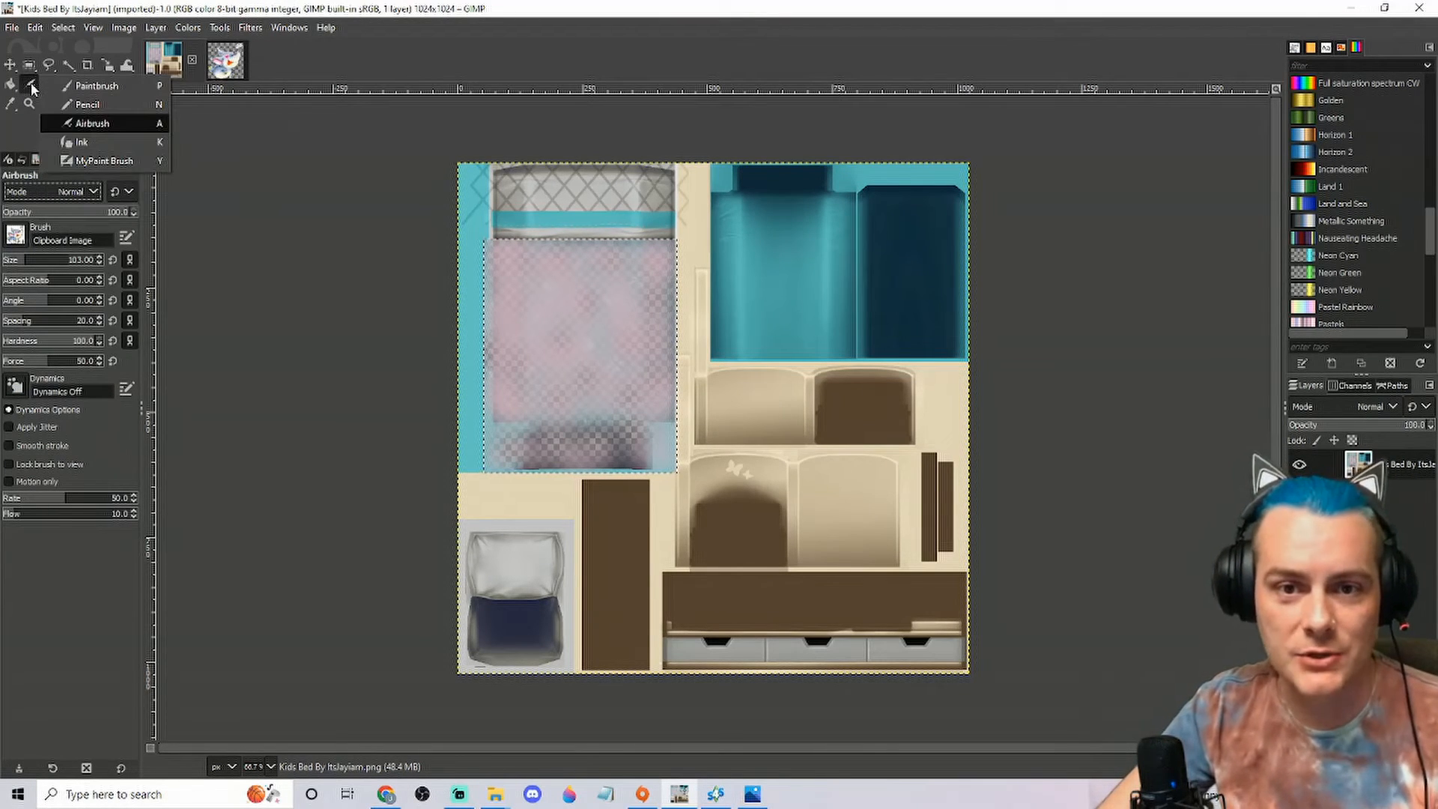
left_click(94, 87)
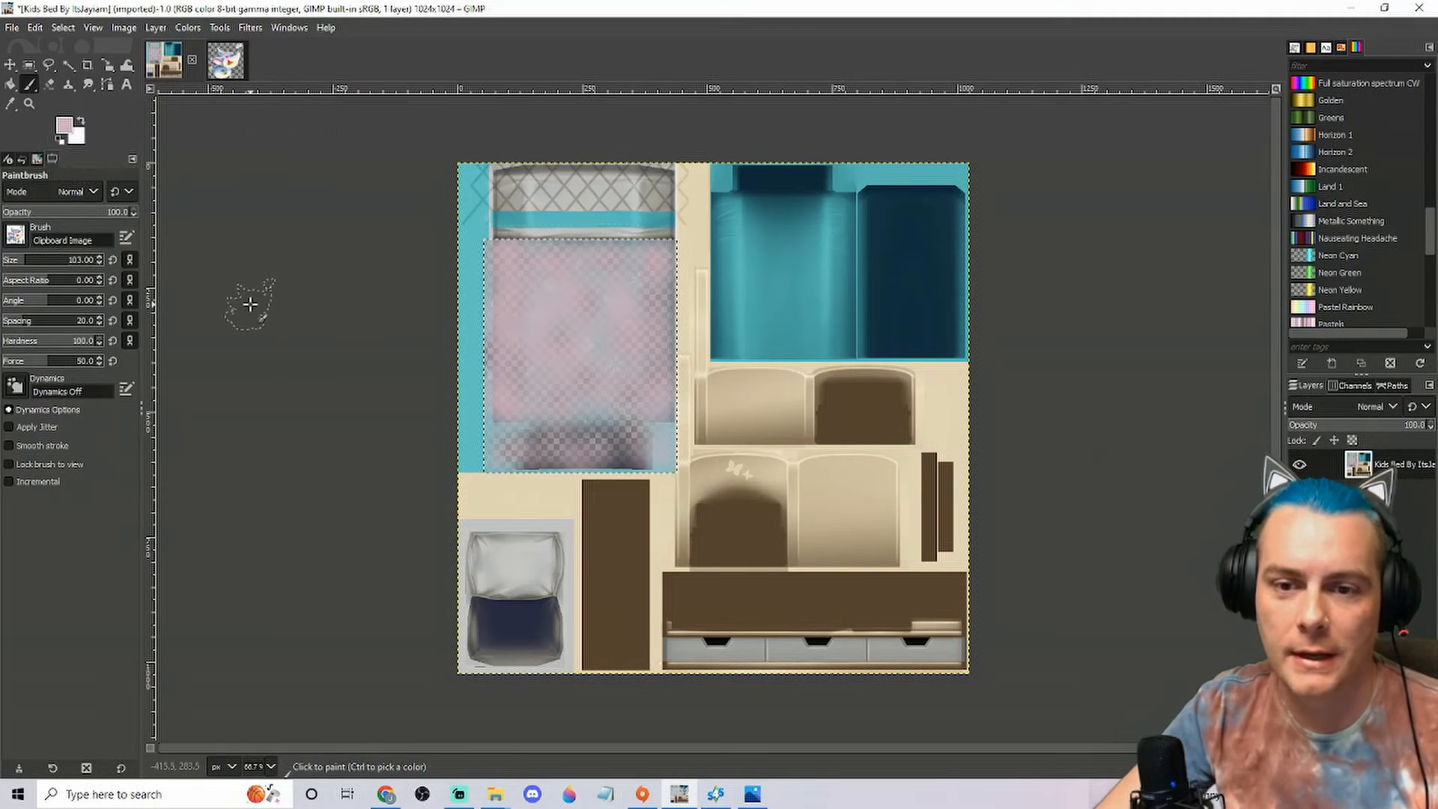
left_click(524, 281)
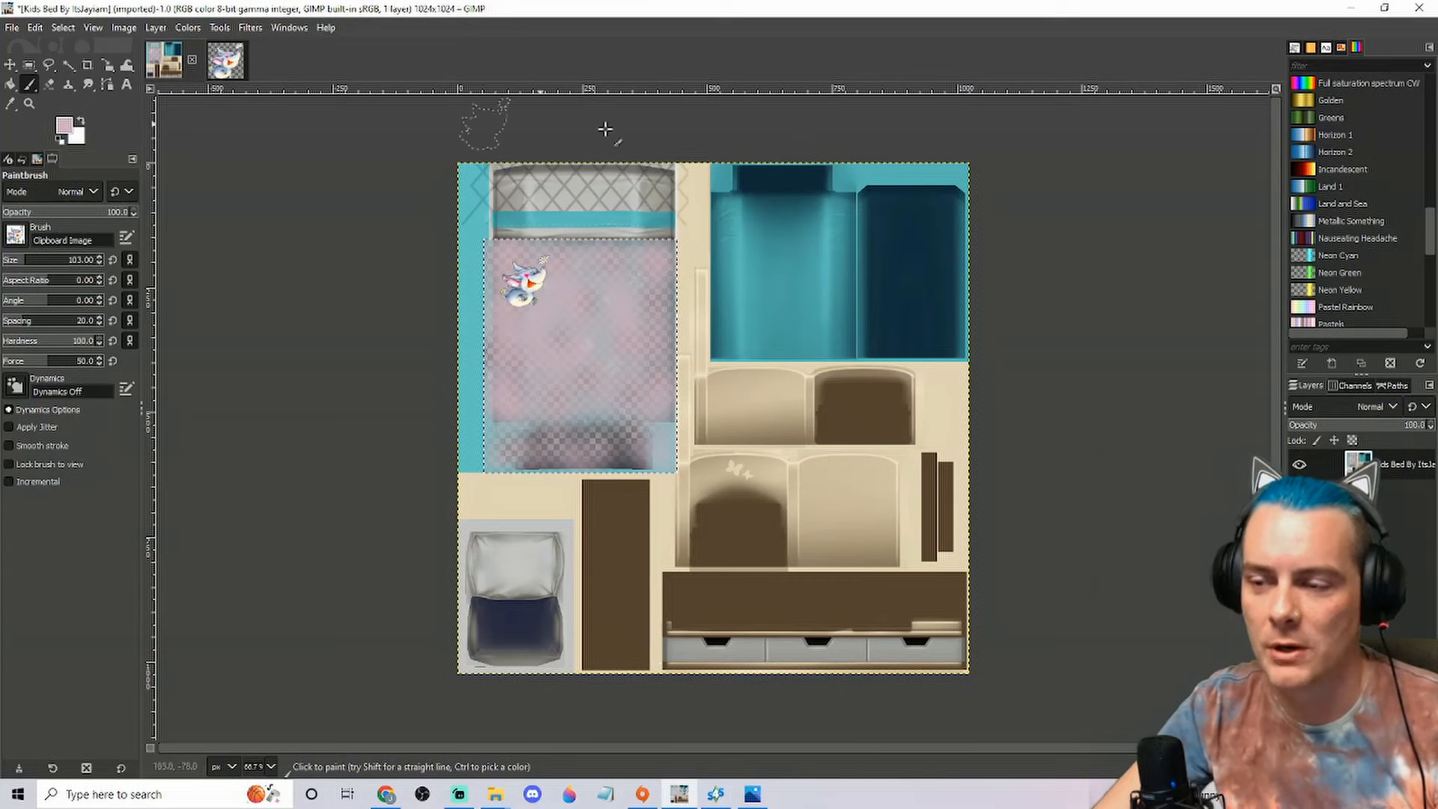
Step: Set the Paintbrush size to 253 and stamp a large elephant in the middle of the pink blanket
left_click(30, 105)
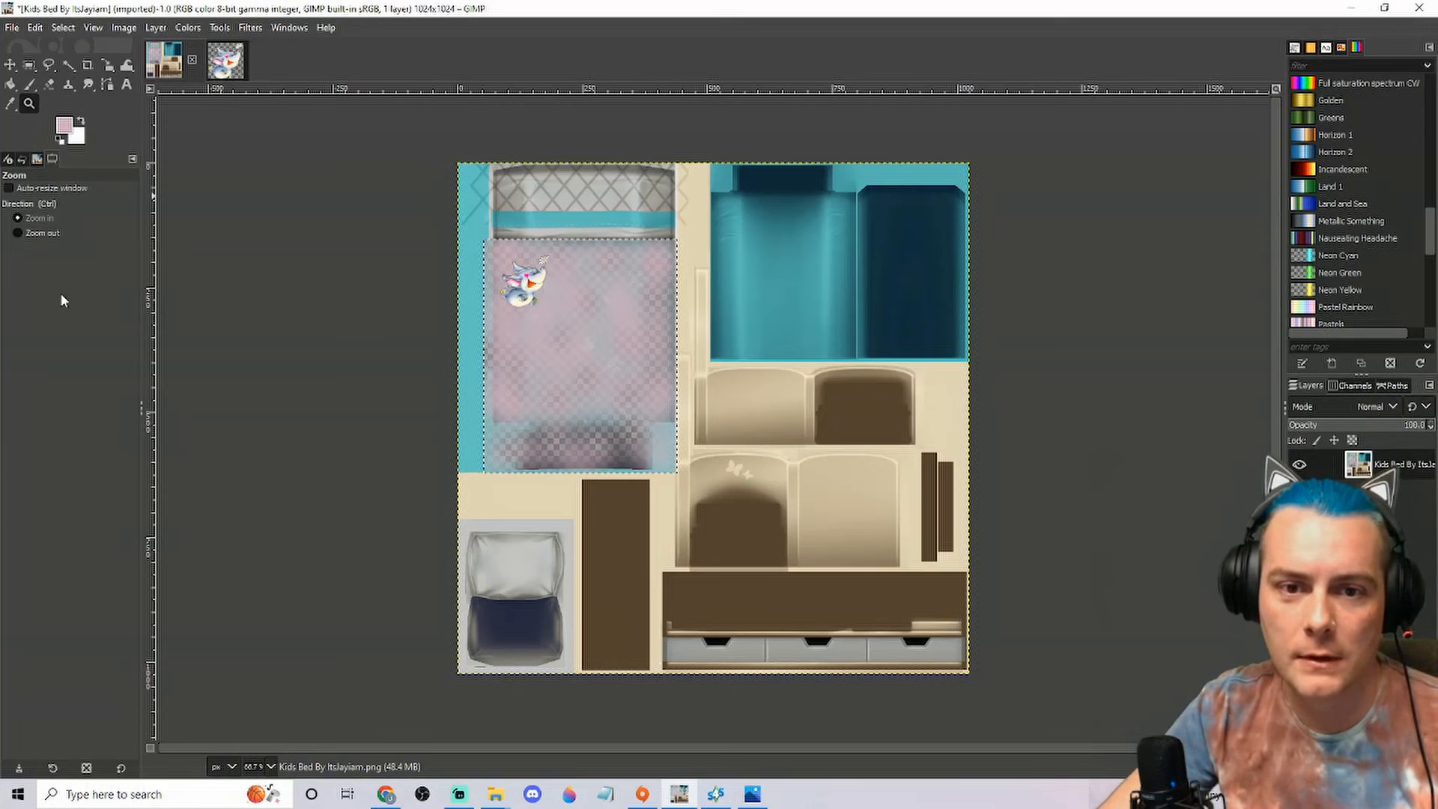
left_click(429, 315)
left_click_drag(411, 292, 375, 328)
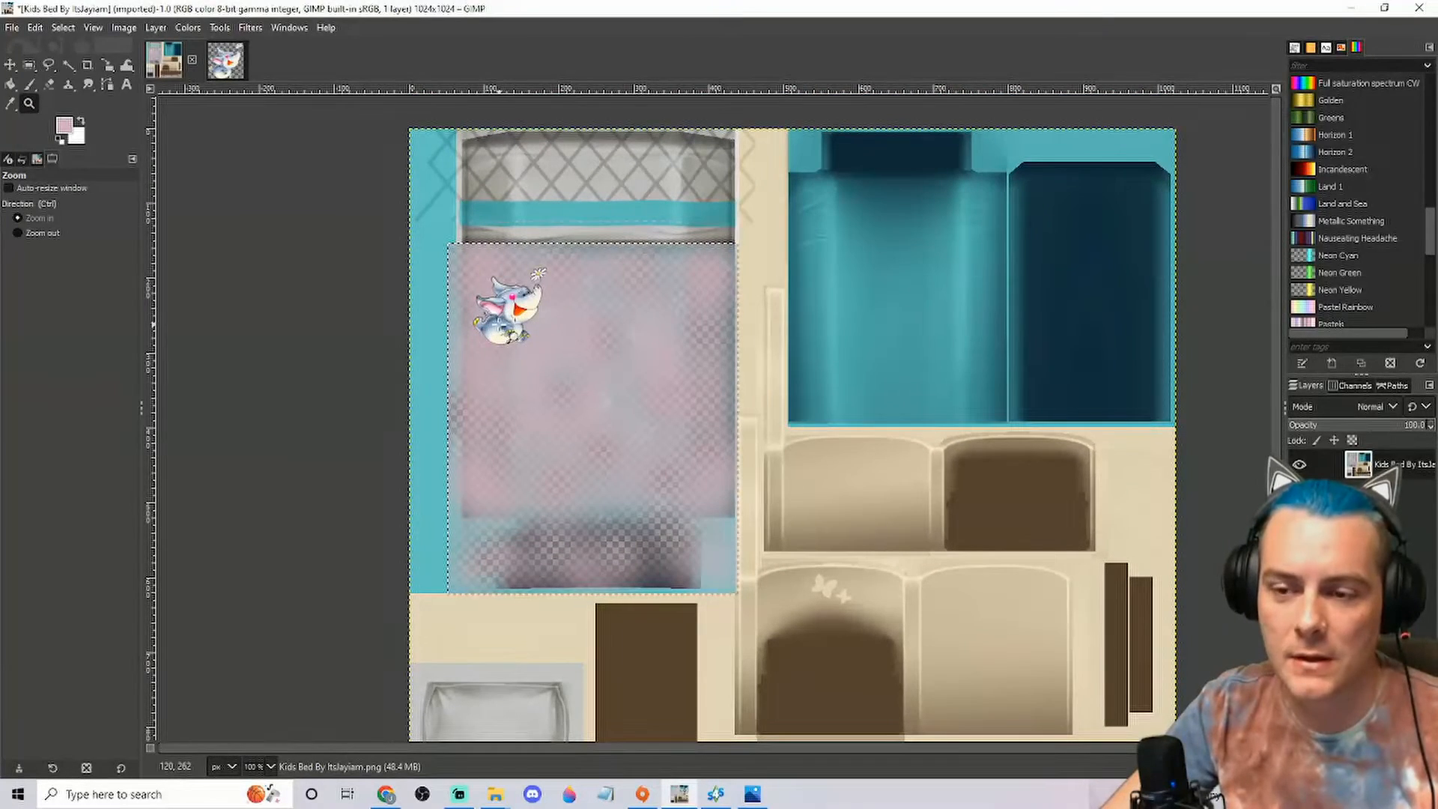
left_click(32, 87)
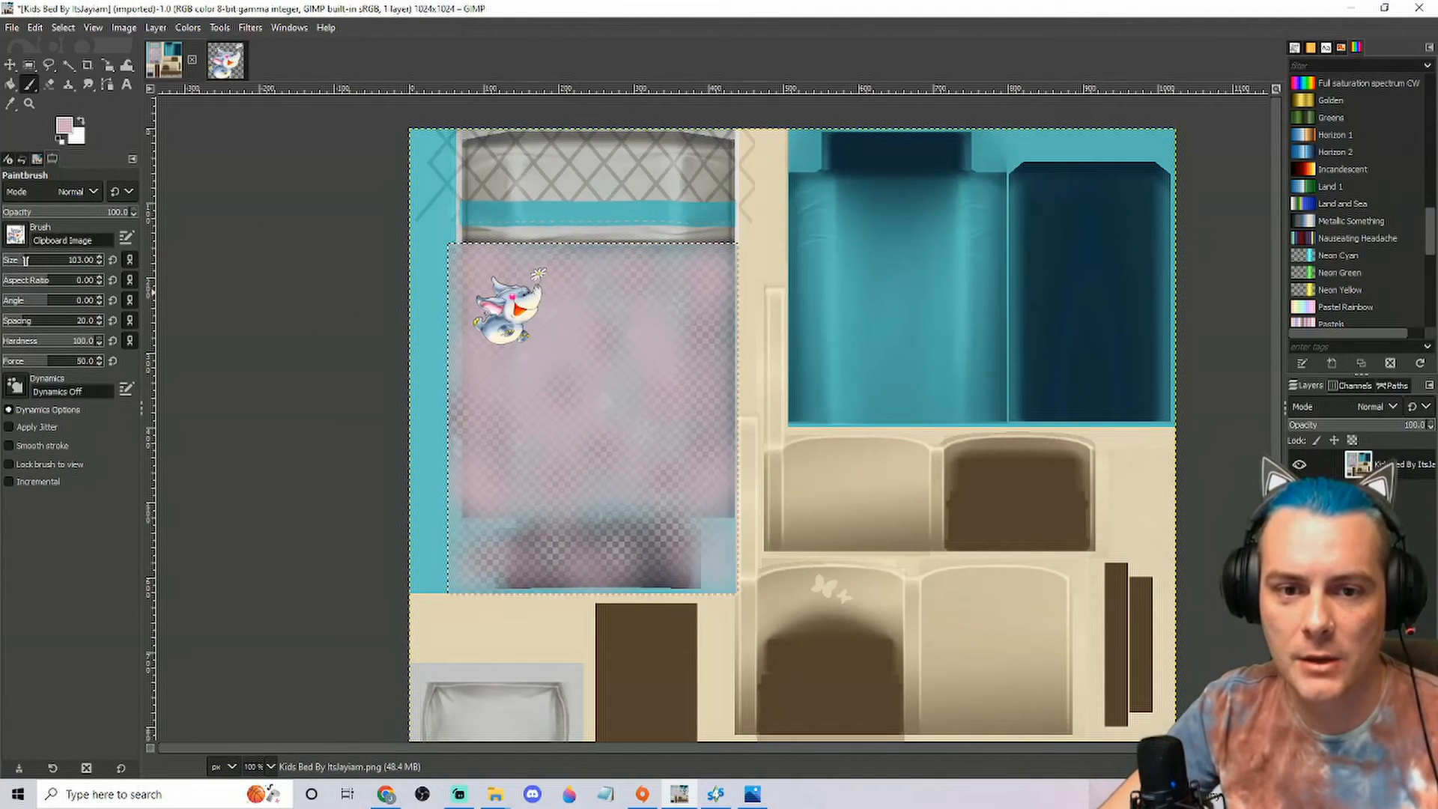
left_click_drag(27, 261, 43, 262)
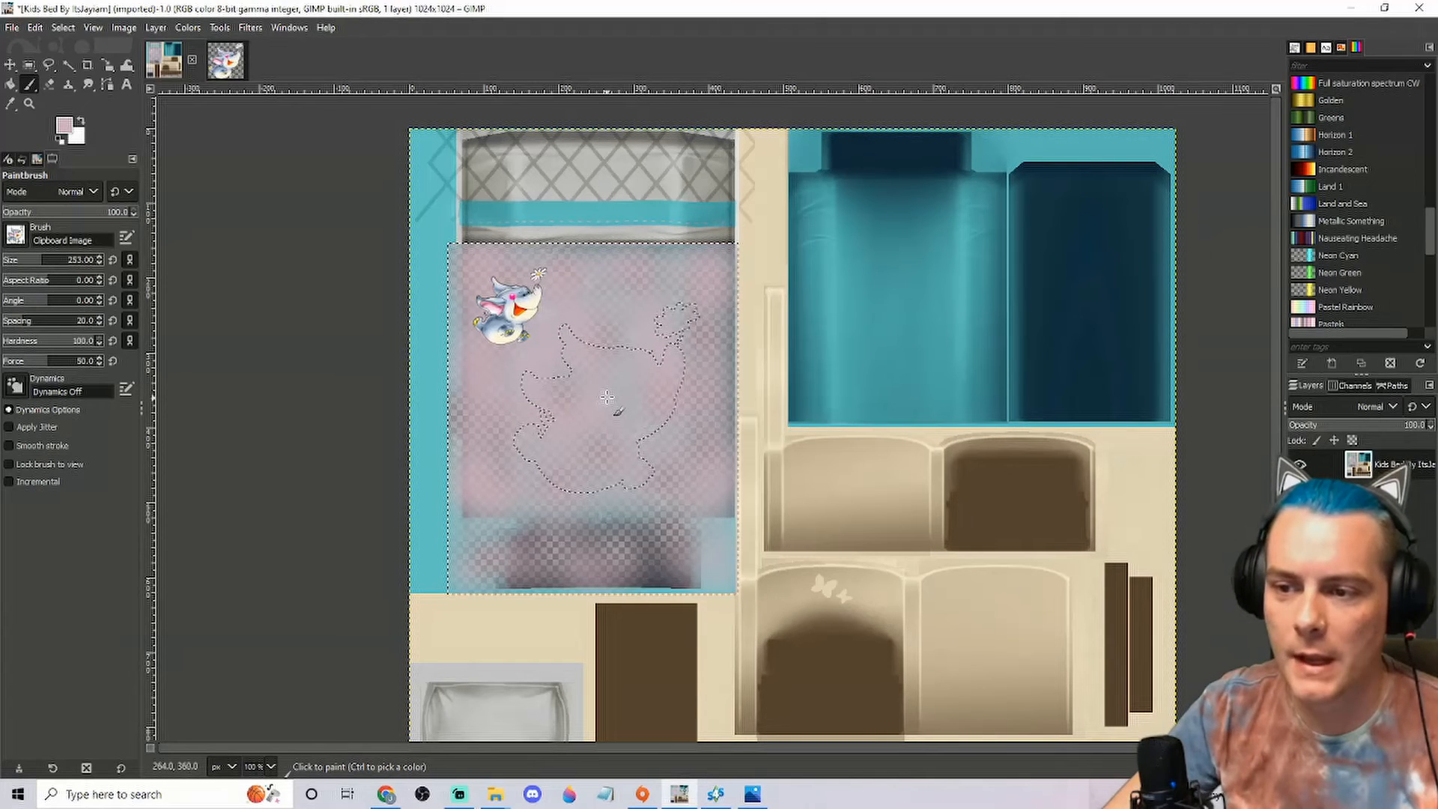
left_click(607, 397)
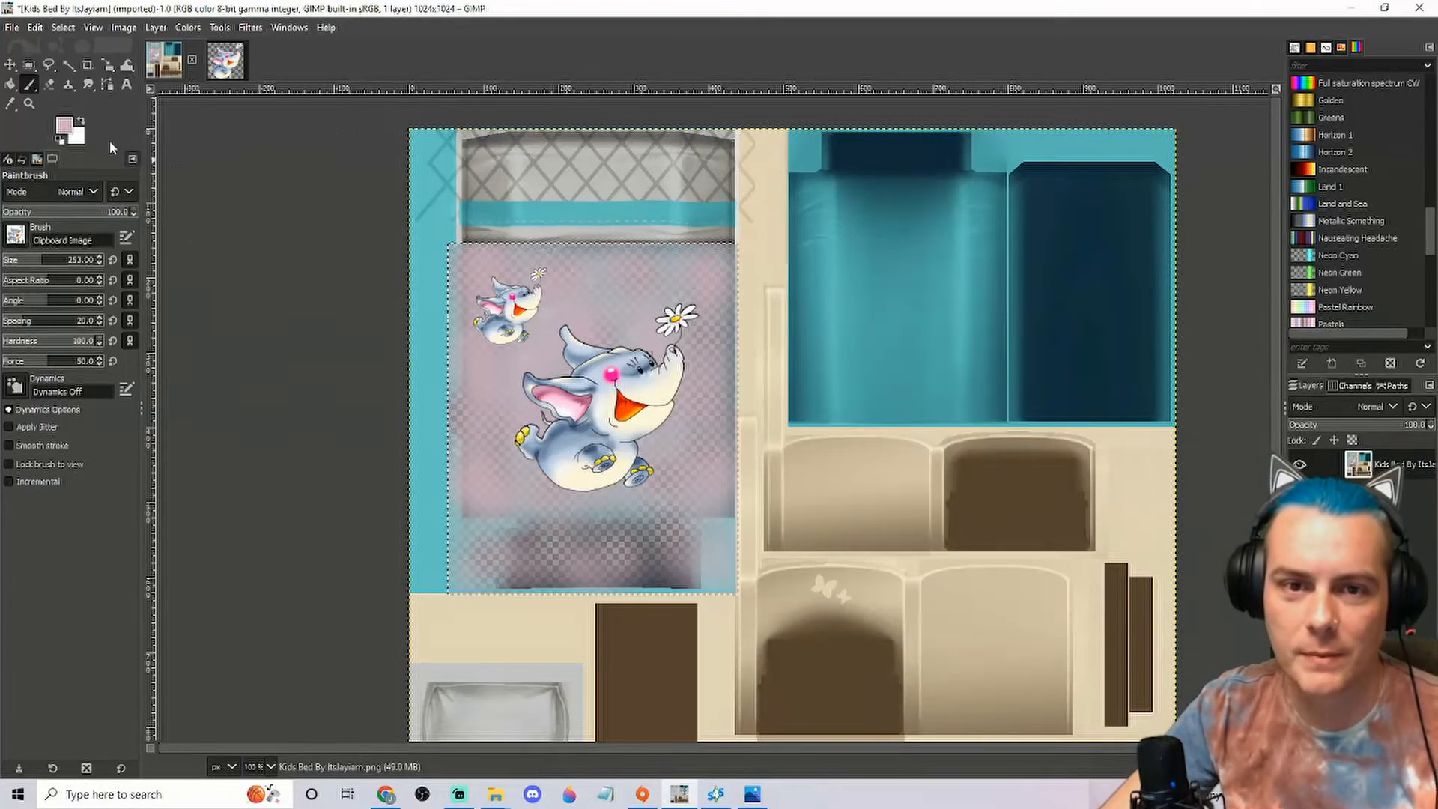
Step: Select the teal band above the blanket and airbrush it pale pink with the 2. Hardness 025 brush at size 69
left_click(34, 67)
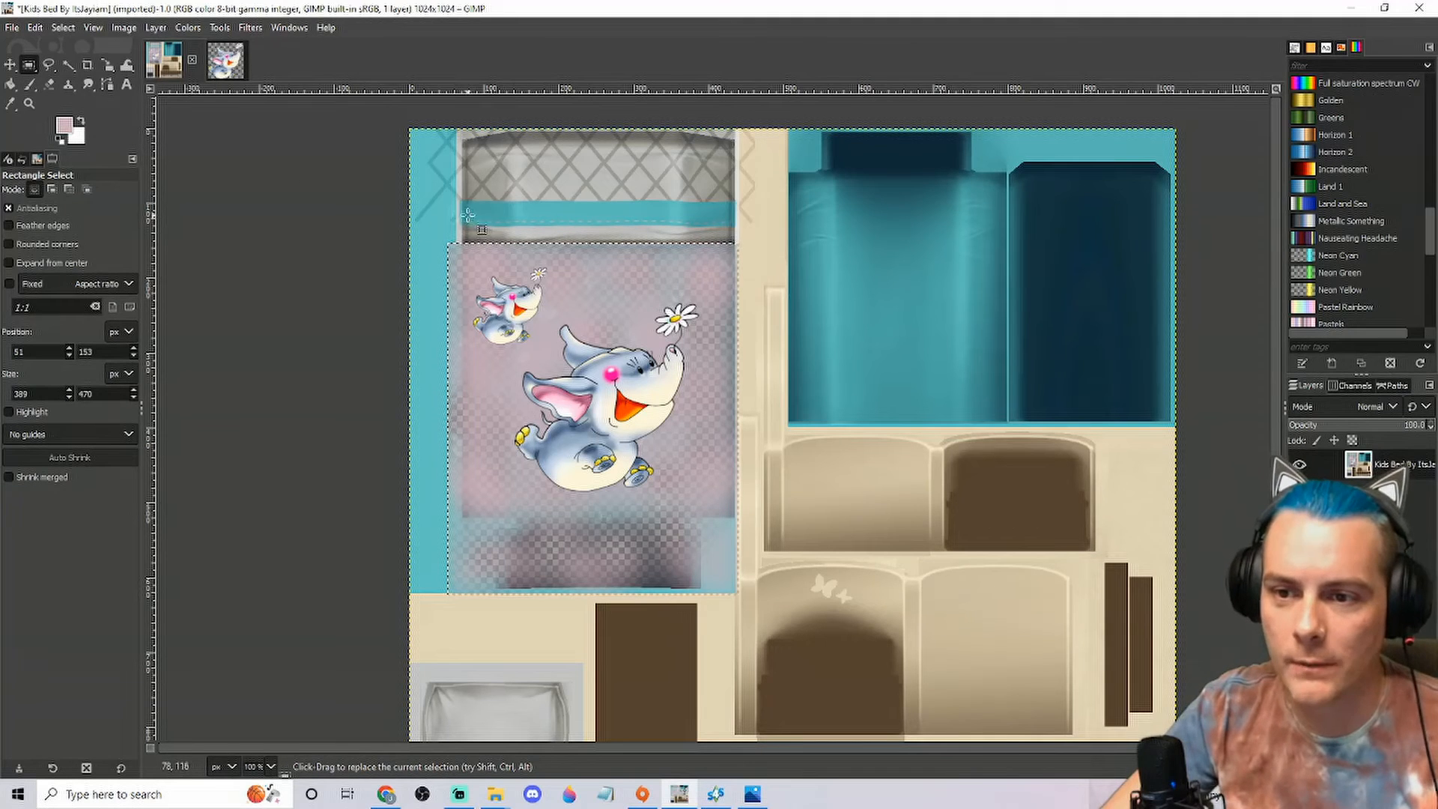
left_click_drag(460, 201, 744, 232)
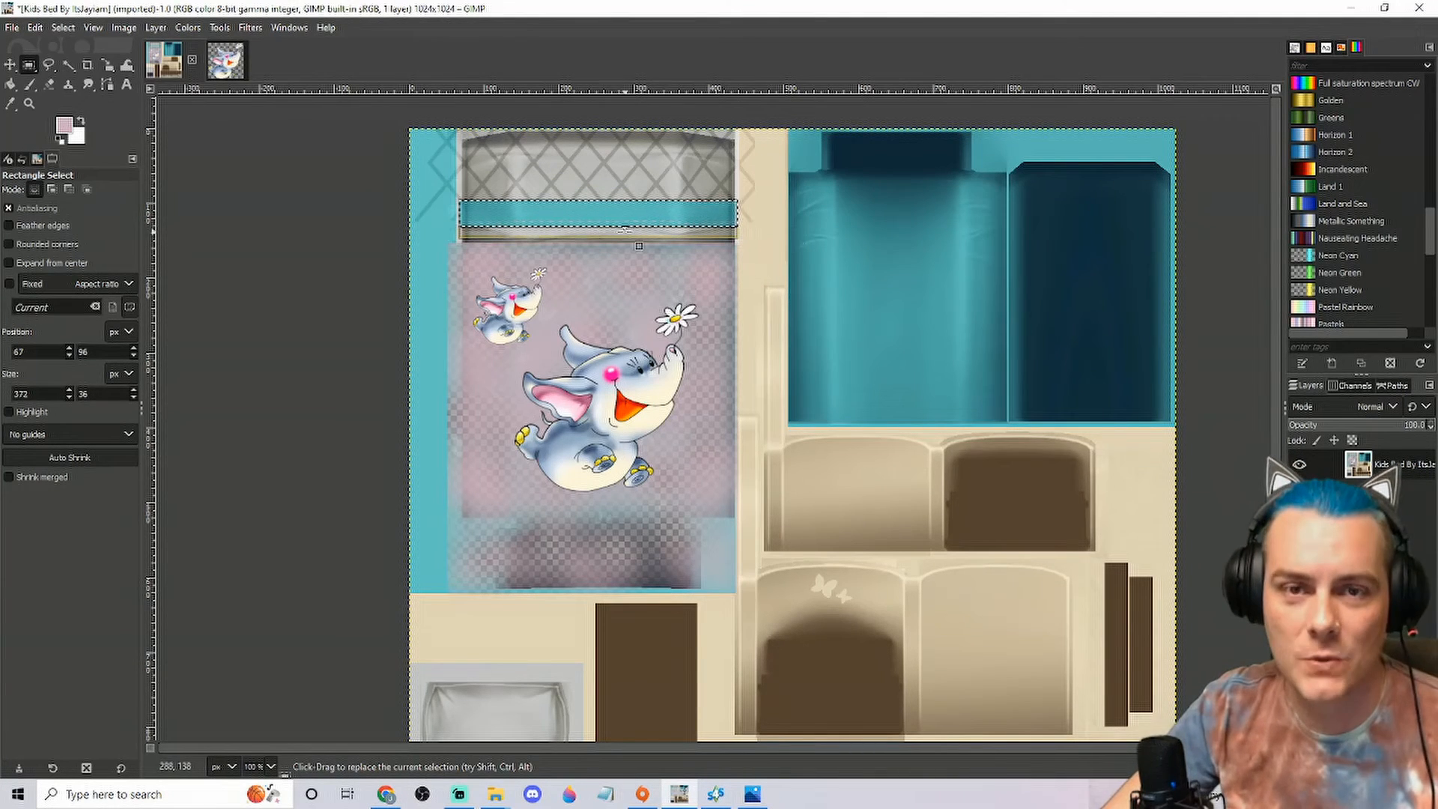
left_click(30, 87)
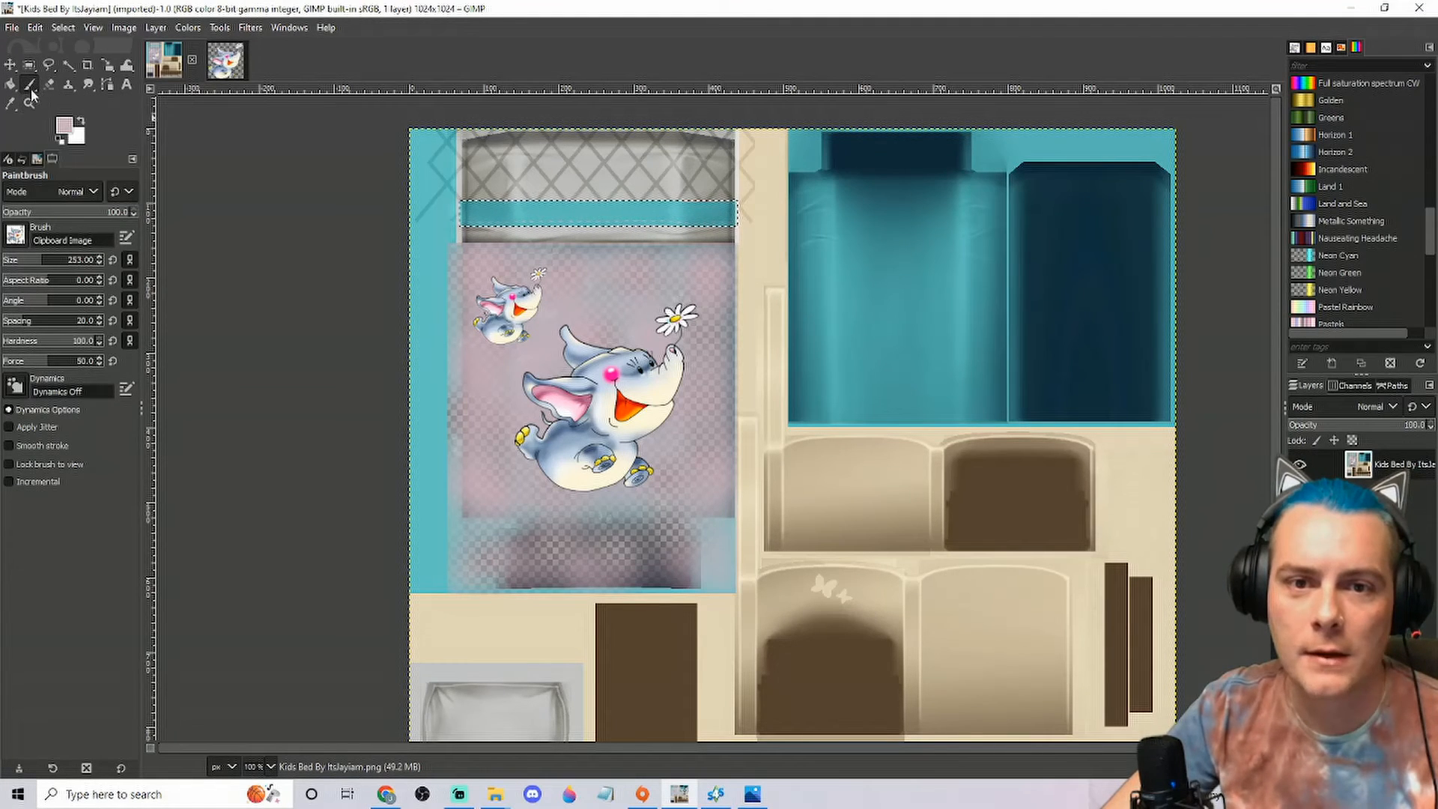
left_click(32, 90)
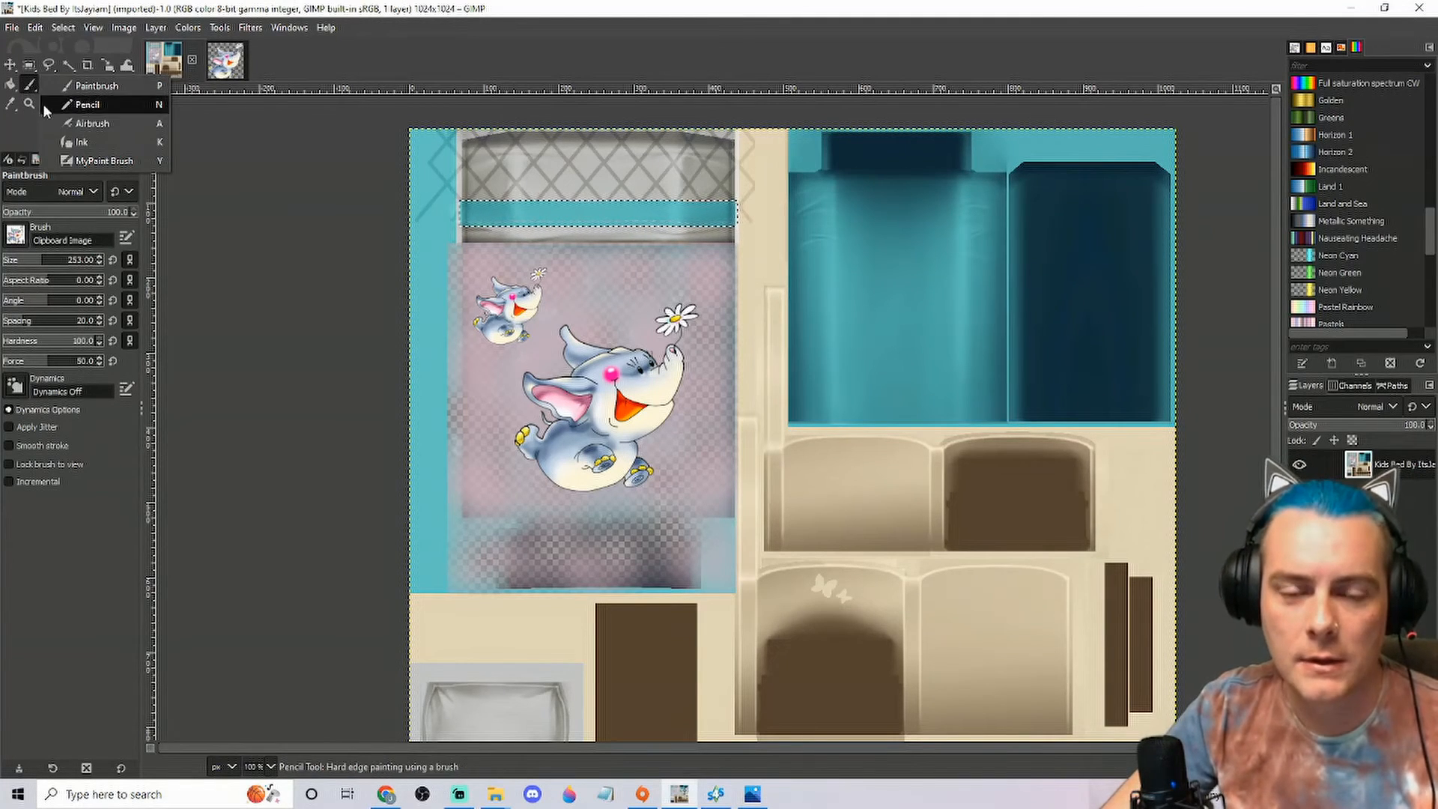
left_click(96, 129)
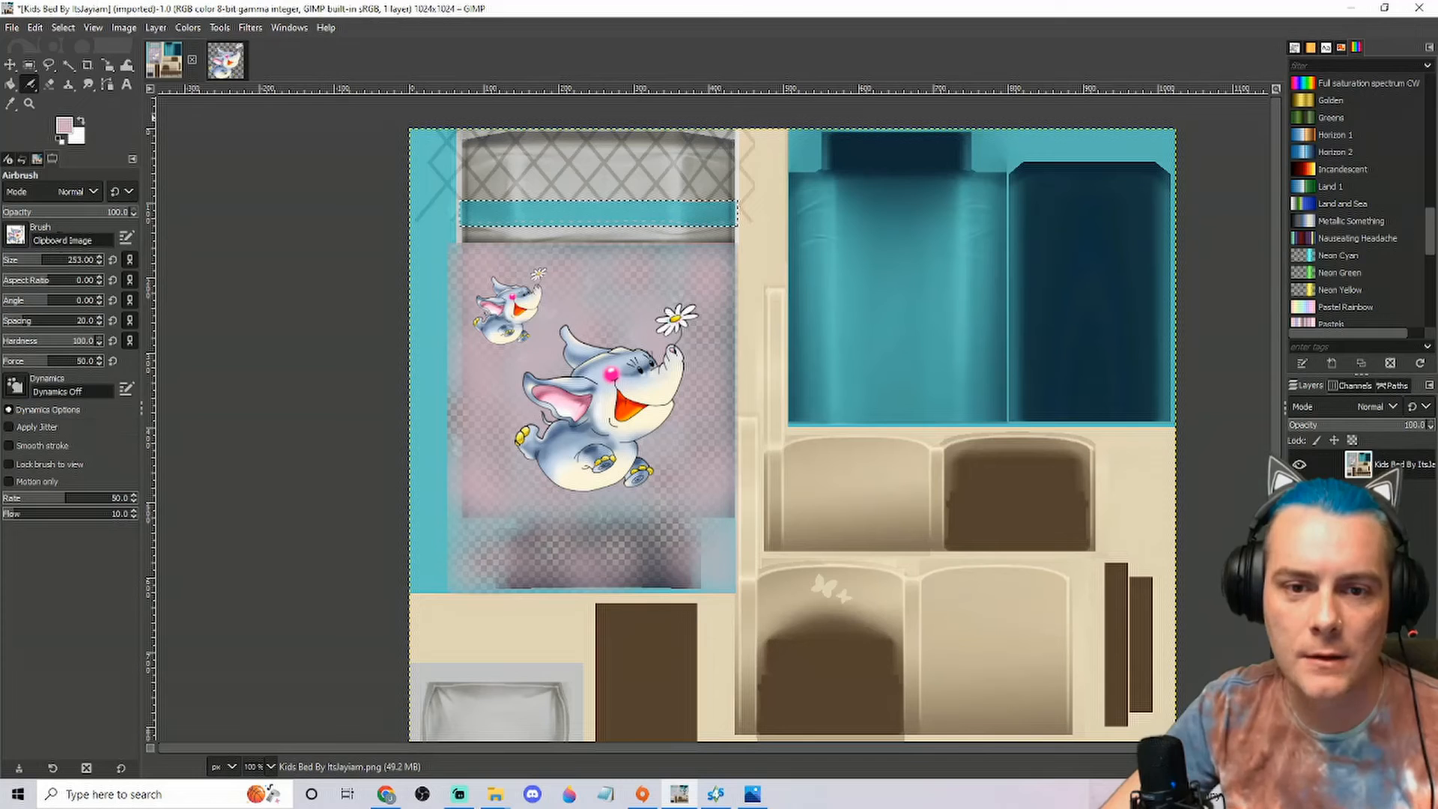
left_click(17, 237)
left_click(18, 279)
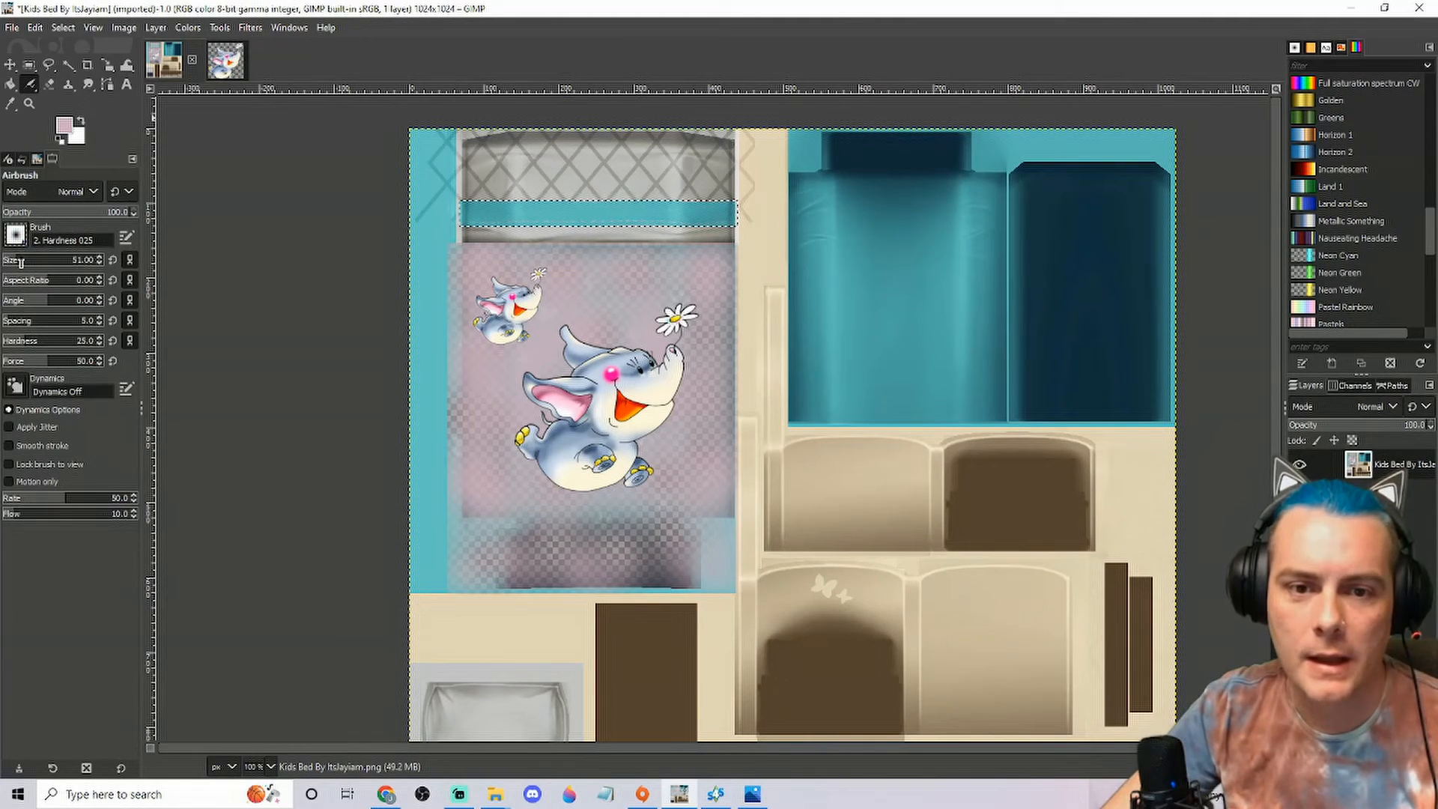
mouse_move(21, 262)
left_mouse_down()
mouse_move(48, 263)
mouse_move(24, 264)
left_mouse_up()
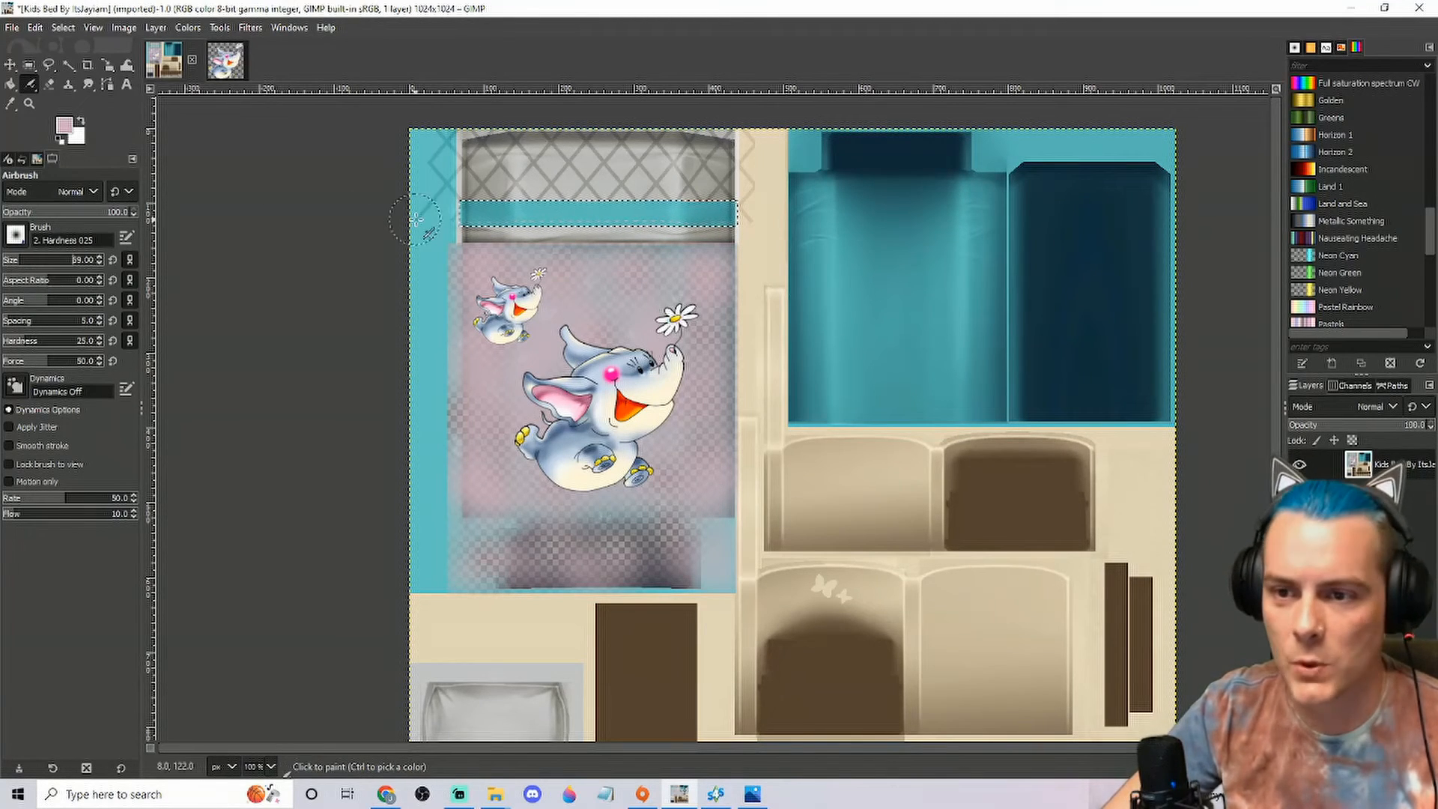
left_click_drag(470, 214, 604, 215)
left_click_drag(728, 217, 594, 218)
left_click_drag(466, 218, 468, 216)
left_click_drag(614, 214, 509, 215)
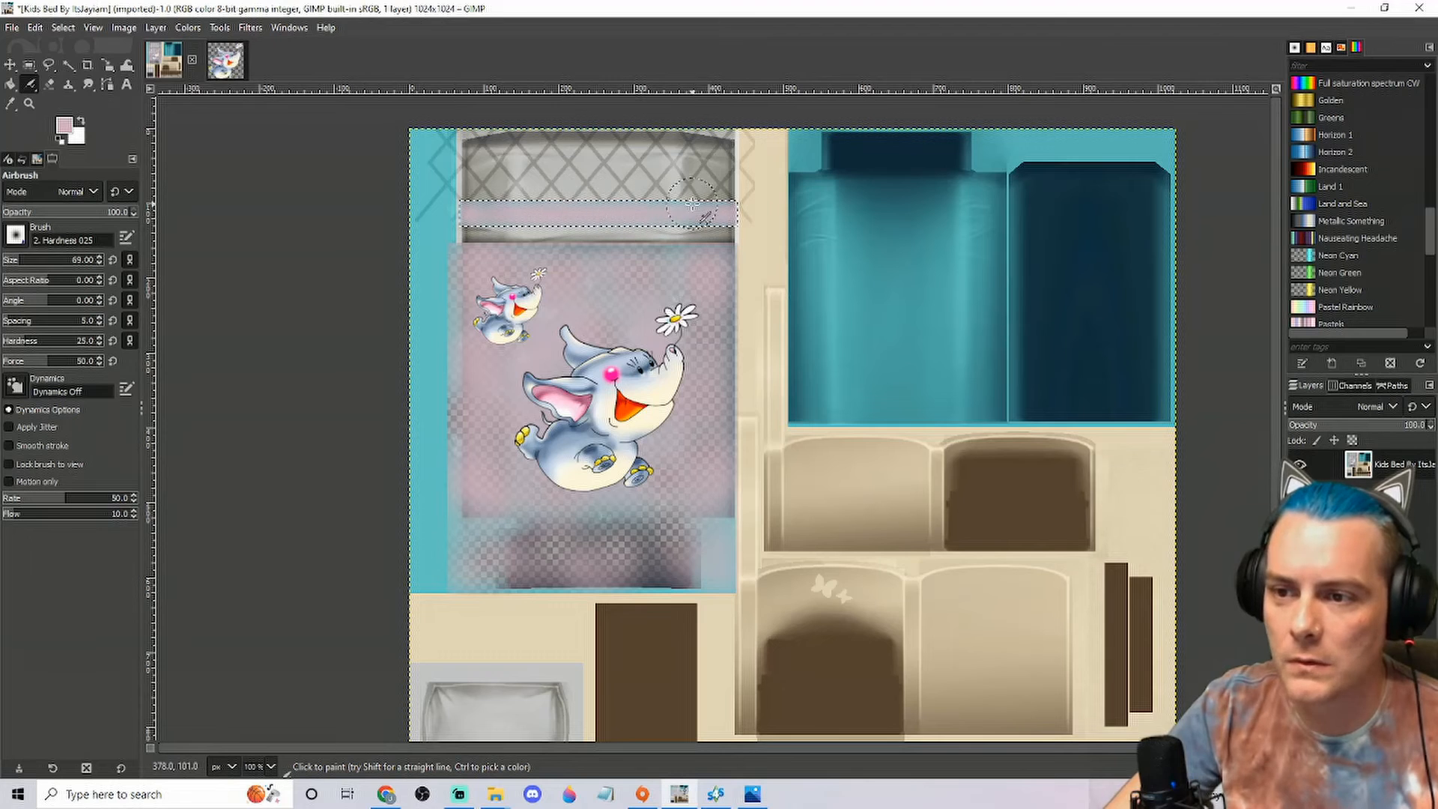
mouse_move(684, 213)
left_mouse_down()
mouse_move(628, 212)
mouse_move(663, 218)
mouse_move(636, 233)
mouse_move(520, 212)
left_mouse_up()
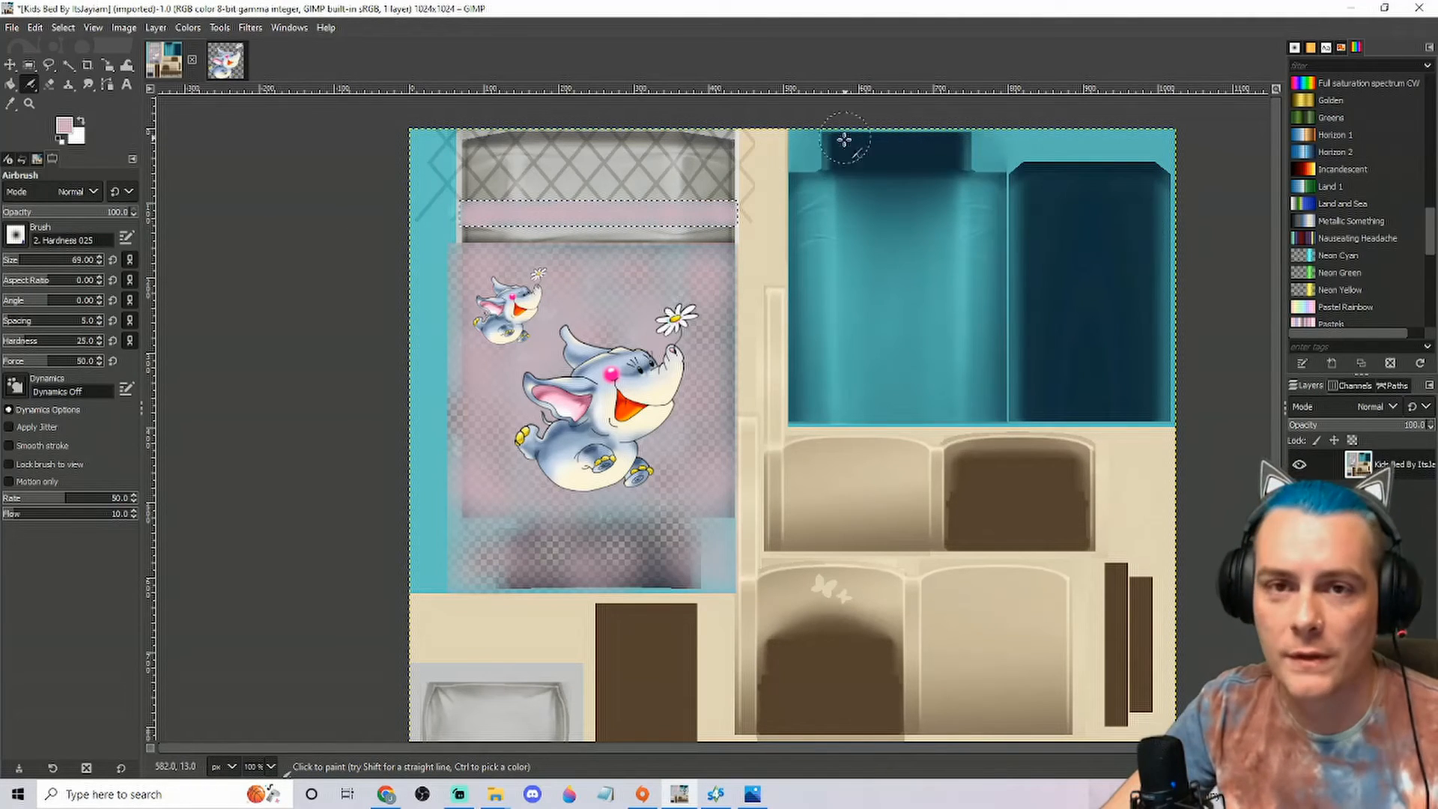
Step: Select the teal and navy bedding block in the texture's upper-right corner and airbrush its panels pale pink at brush size 155
left_click(29, 66)
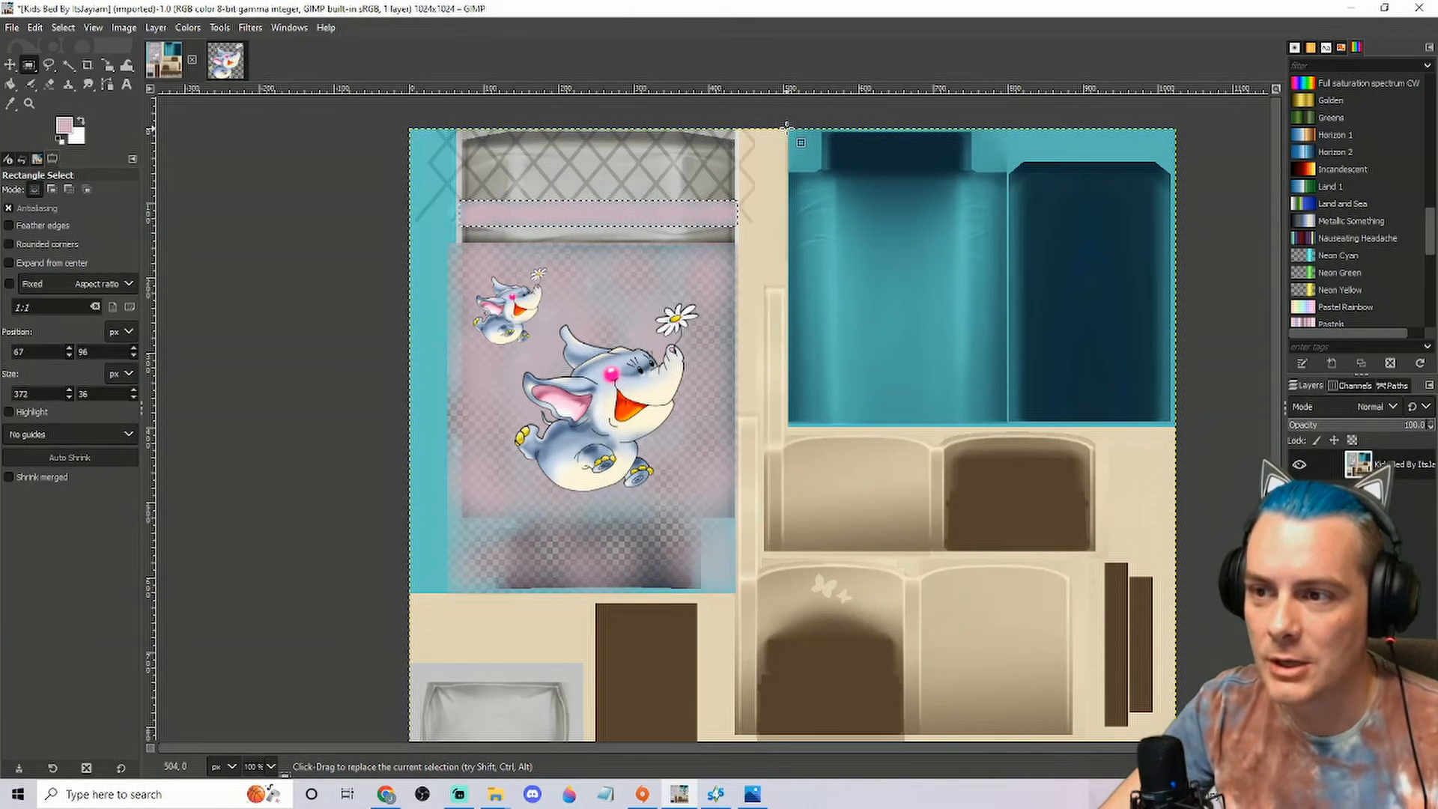
left_click_drag(787, 128, 1175, 426)
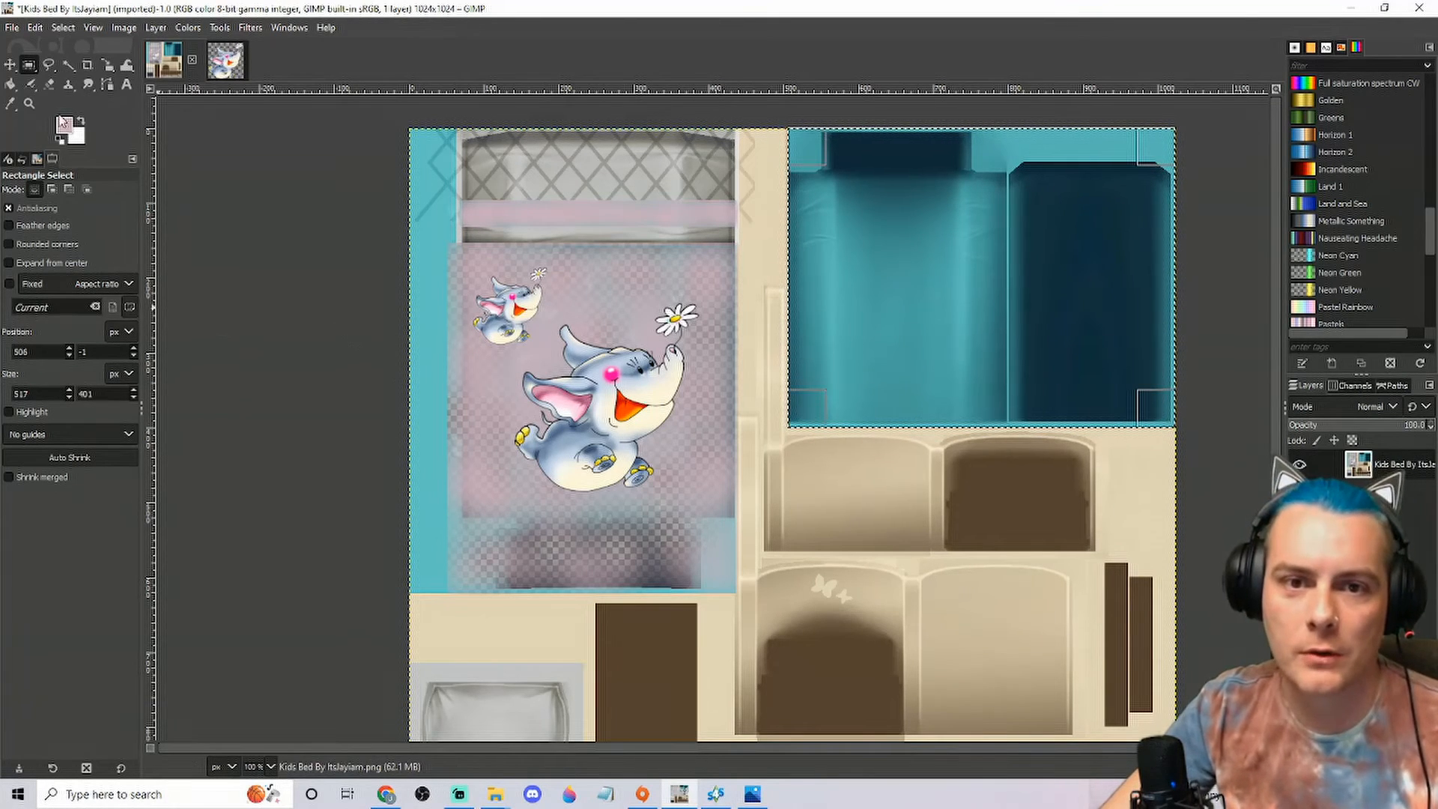
left_click(32, 87)
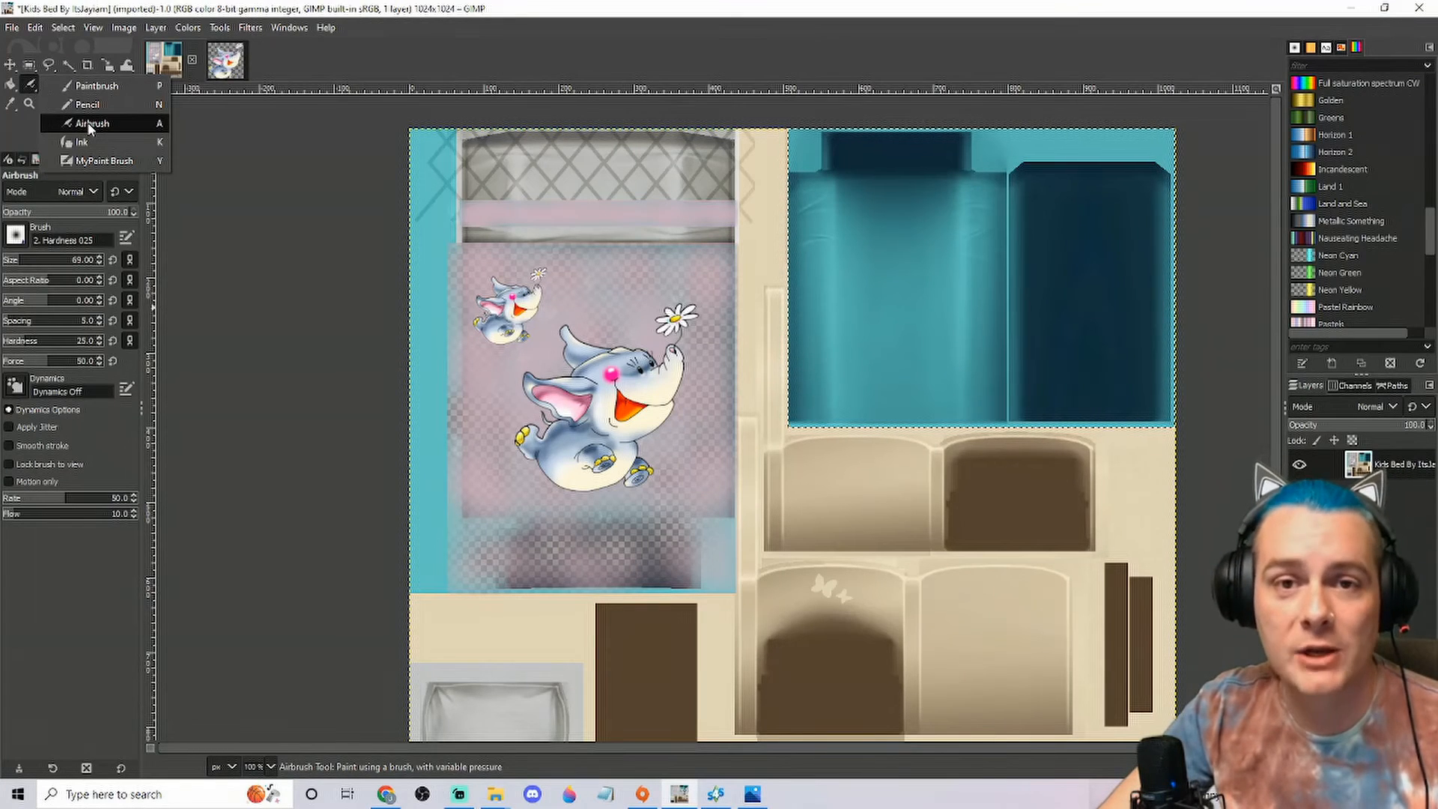
left_click(89, 127)
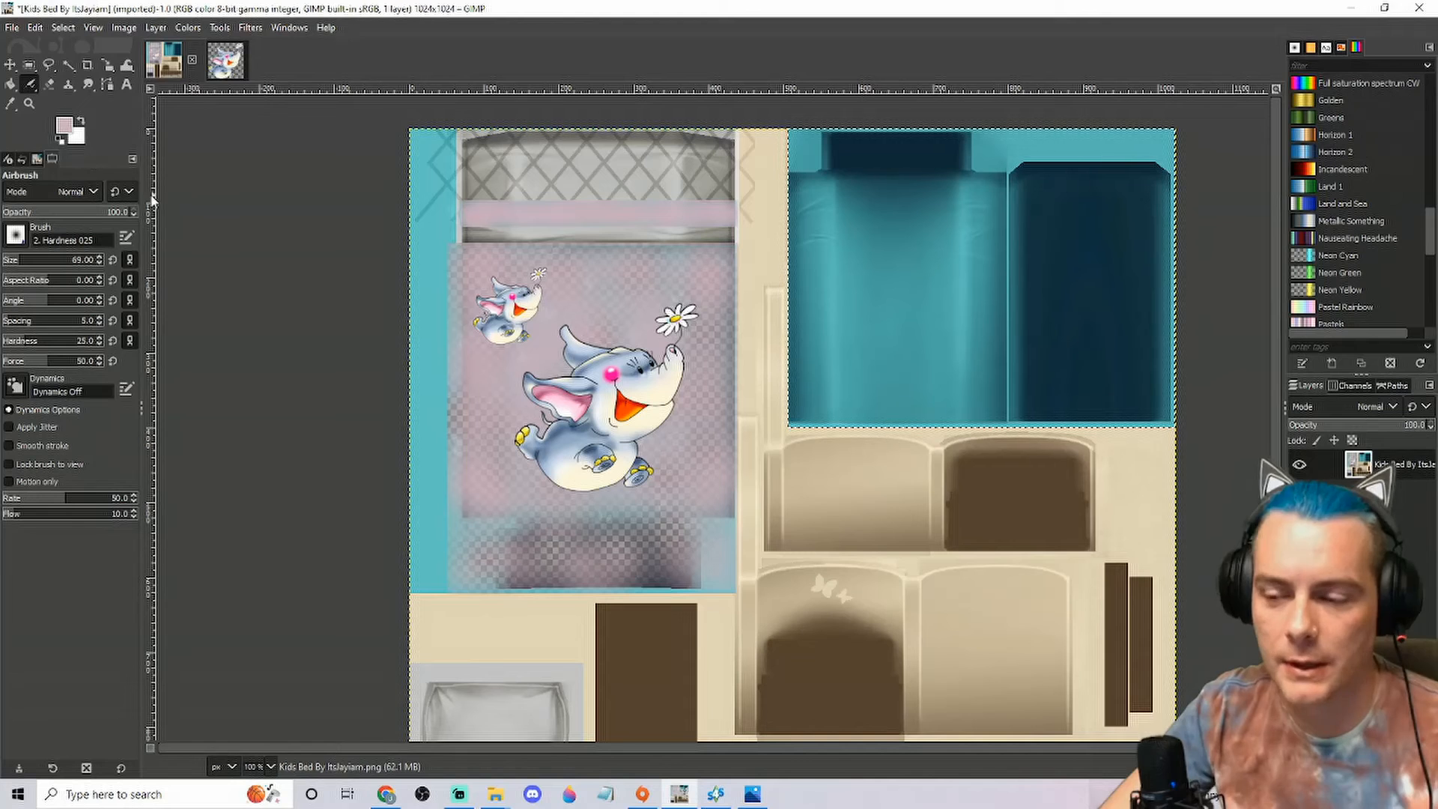
left_click(29, 262)
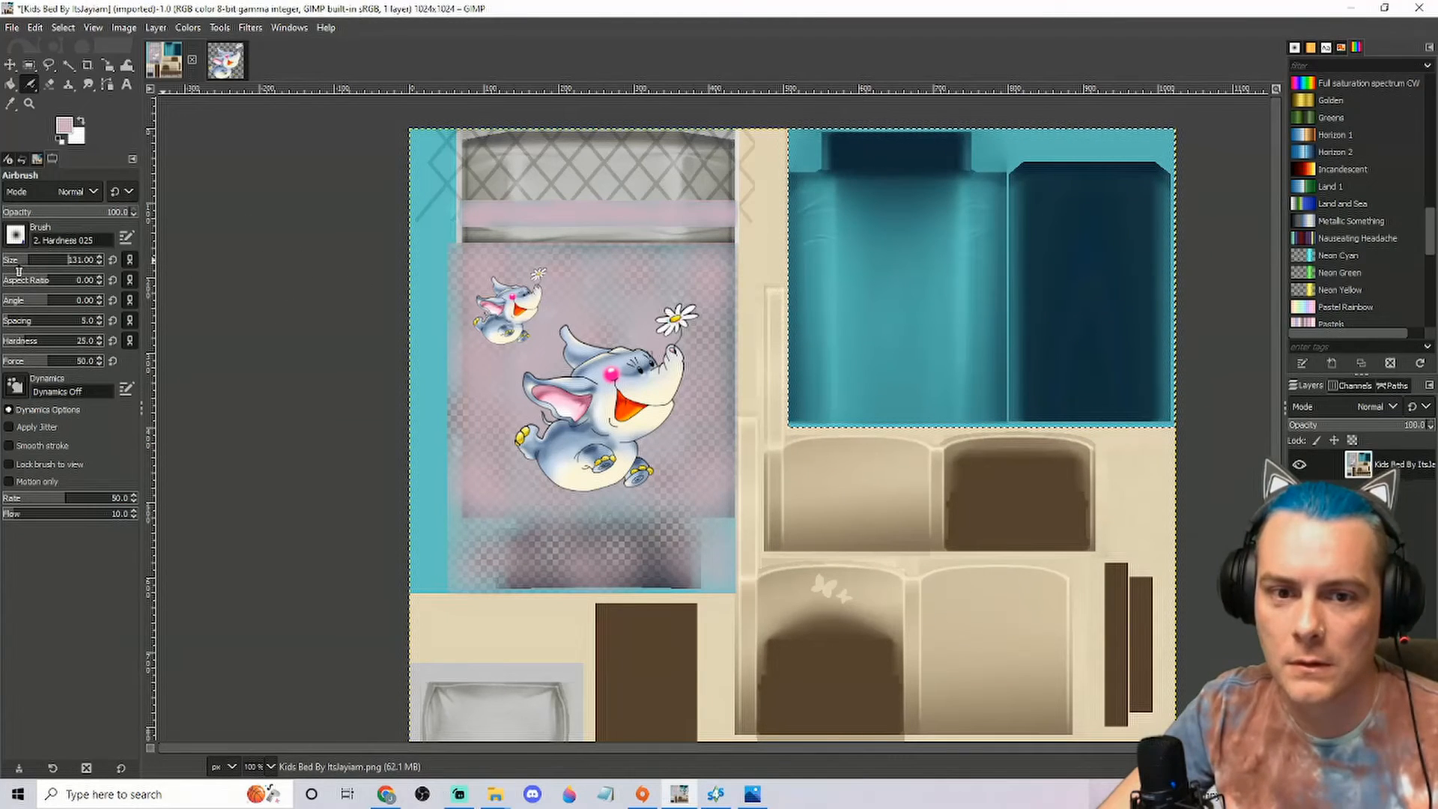
left_click_drag(31, 261, 180, 259)
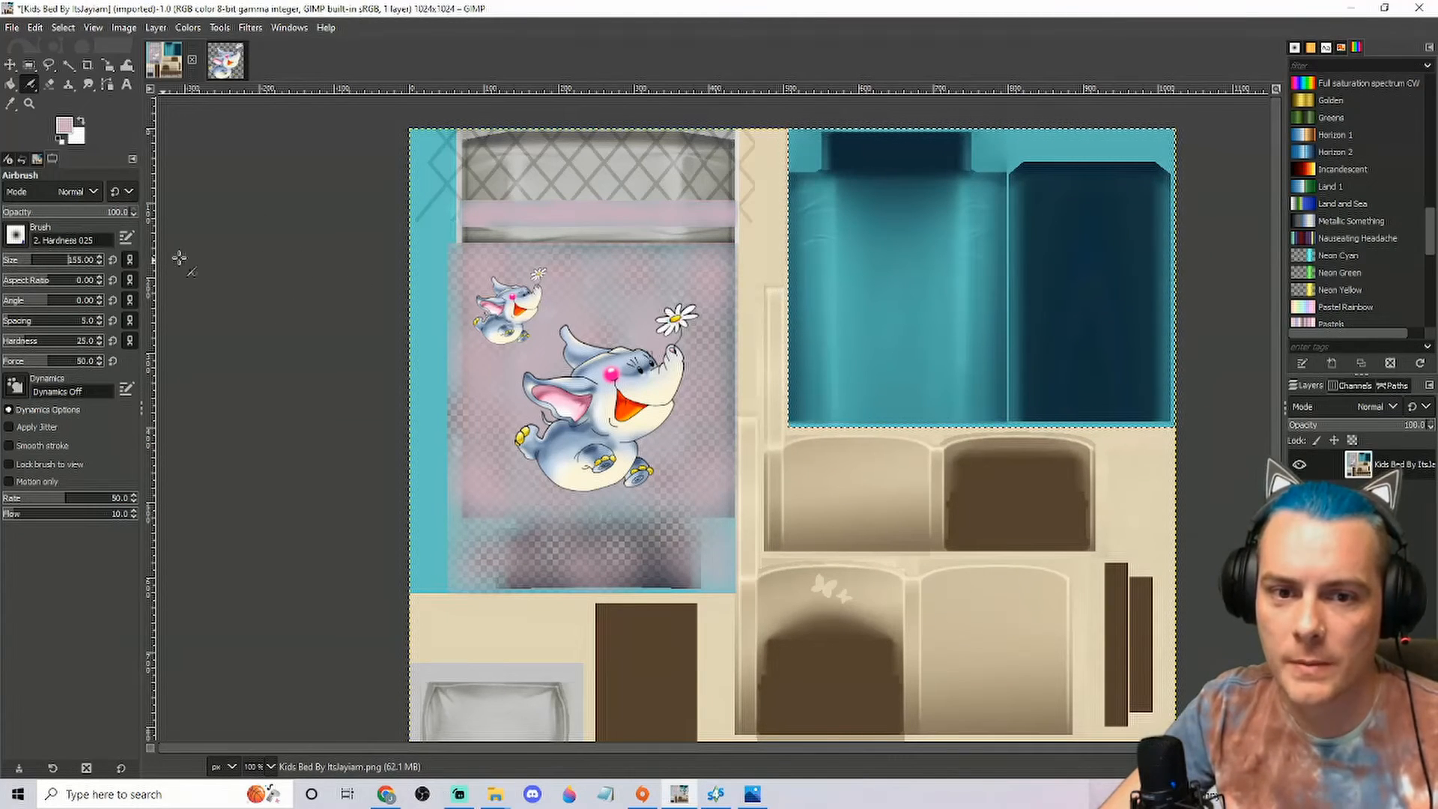
left_click(16, 237)
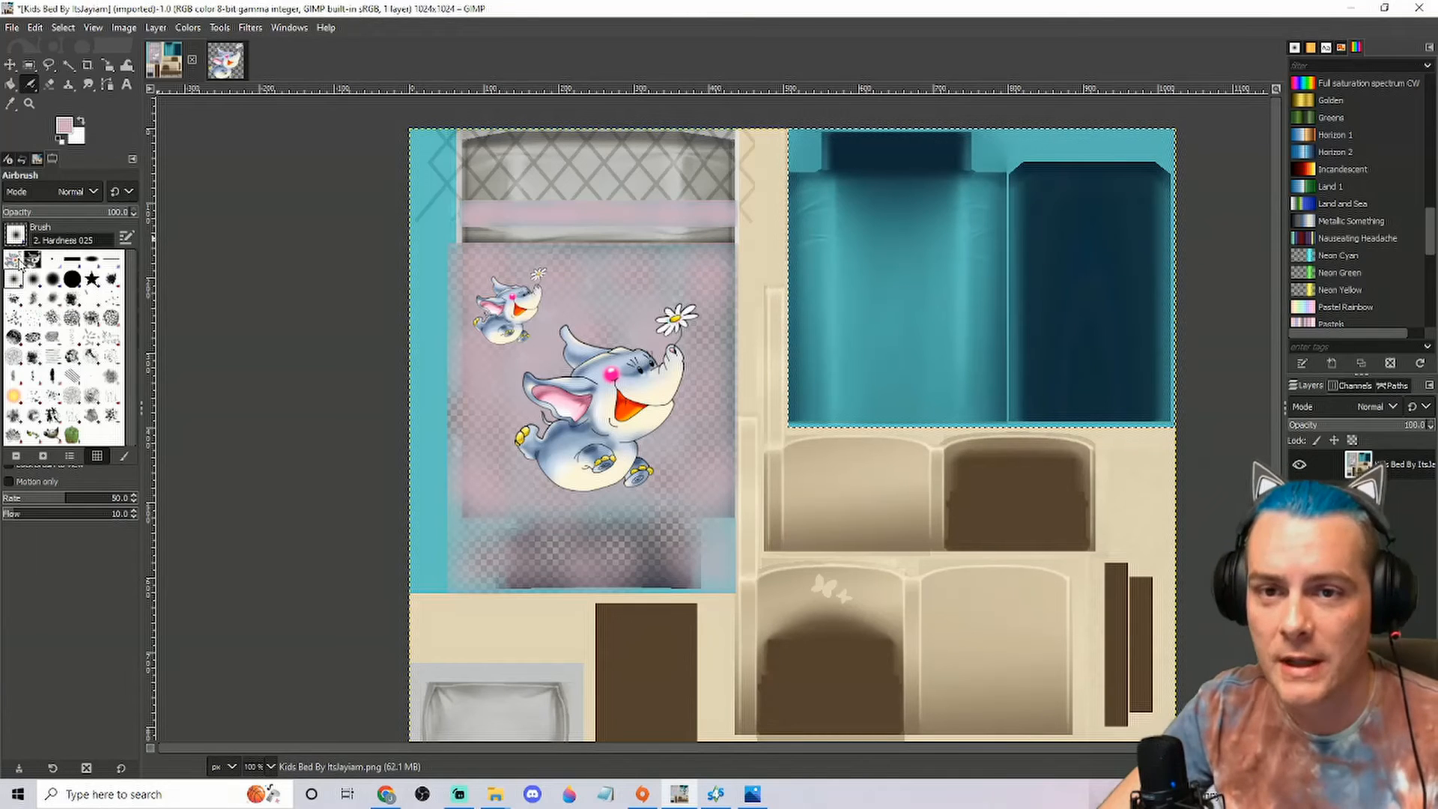
left_click(84, 222)
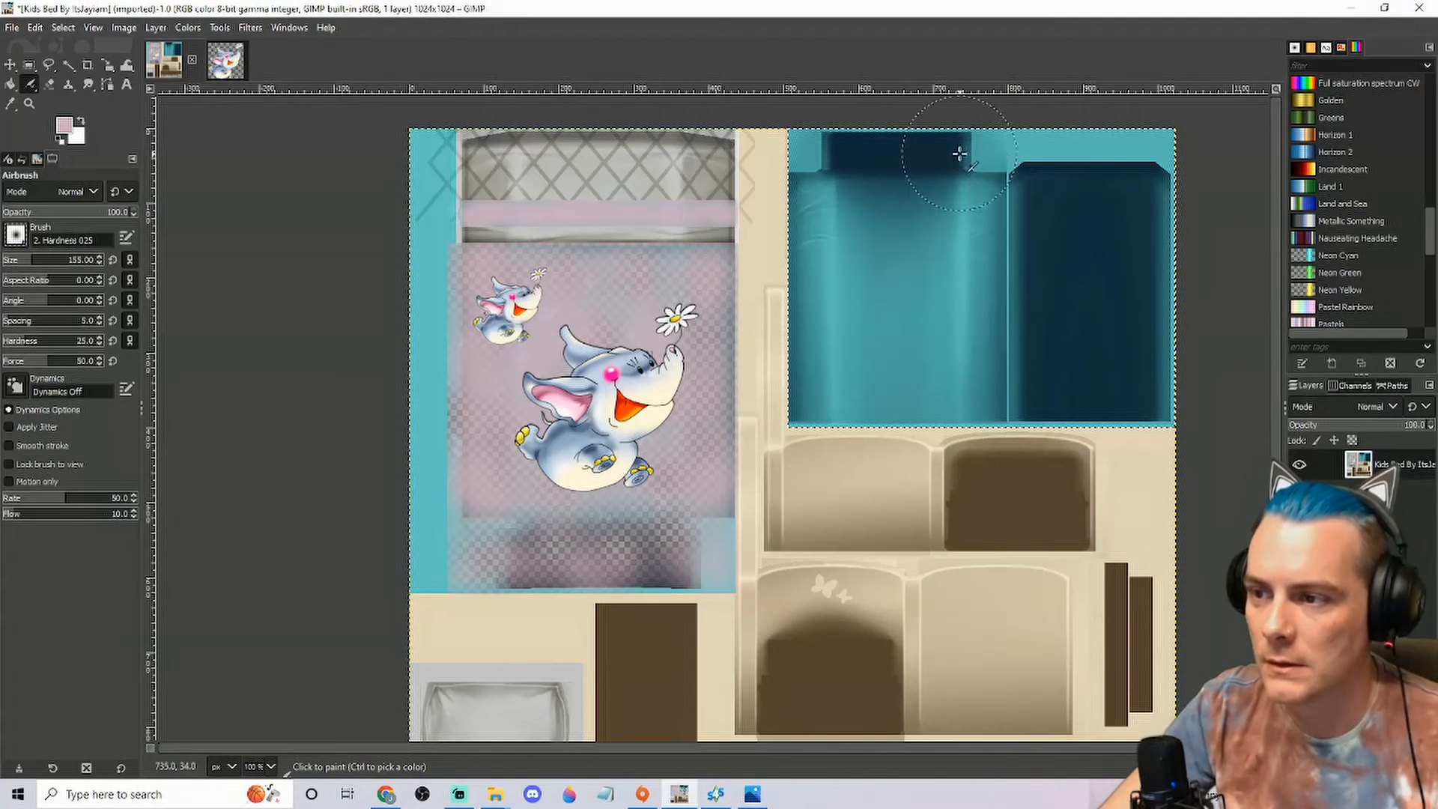
mouse_move(961, 155)
left_mouse_down()
mouse_move(846, 151)
mouse_move(816, 184)
mouse_move(797, 214)
mouse_move(807, 203)
mouse_move(807, 374)
left_mouse_up()
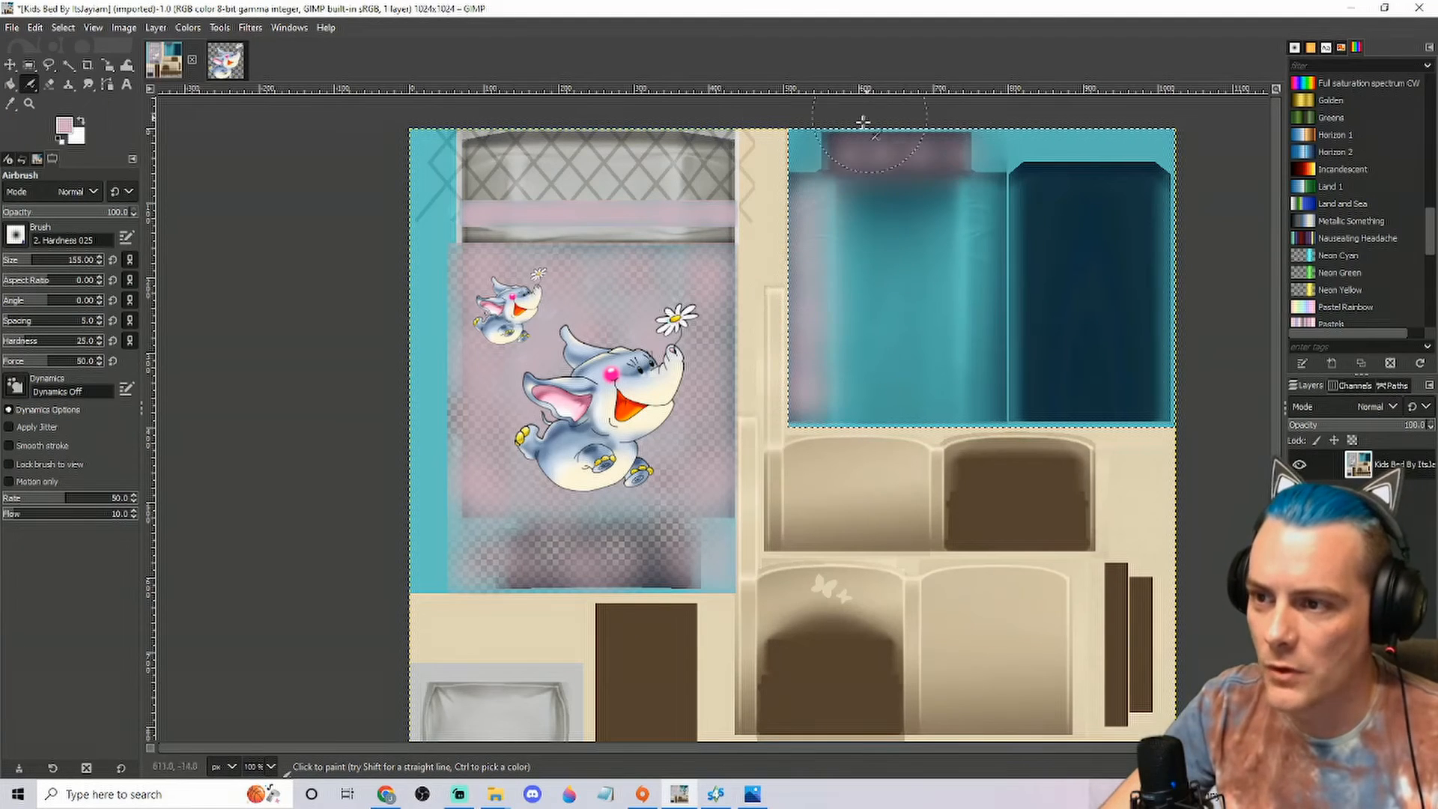
mouse_move(988, 187)
left_mouse_down()
mouse_move(982, 409)
mouse_move(833, 411)
mouse_move(859, 223)
mouse_move(831, 202)
mouse_move(830, 245)
mouse_move(802, 191)
mouse_move(939, 196)
mouse_move(958, 215)
mouse_move(936, 385)
mouse_move(851, 373)
mouse_move(881, 259)
mouse_move(925, 253)
mouse_move(892, 338)
mouse_move(851, 307)
mouse_move(919, 311)
mouse_move(923, 346)
mouse_move(879, 353)
mouse_move(847, 316)
mouse_move(831, 246)
mouse_move(907, 223)
mouse_move(882, 346)
mouse_move(839, 368)
mouse_move(926, 384)
mouse_move(895, 385)
mouse_move(1001, 384)
mouse_move(1028, 409)
mouse_move(1032, 172)
mouse_move(1151, 190)
mouse_move(1155, 376)
mouse_move(1140, 406)
mouse_move(1059, 401)
mouse_move(1095, 387)
mouse_move(1070, 384)
mouse_move(1069, 272)
mouse_move(1088, 248)
mouse_move(1122, 410)
mouse_move(1133, 220)
mouse_move(1102, 217)
mouse_move(1046, 292)
mouse_move(1072, 239)
mouse_move(1038, 370)
mouse_move(1044, 414)
mouse_move(1161, 408)
mouse_move(1108, 351)
mouse_move(1079, 277)
mouse_move(940, 379)
mouse_move(948, 330)
mouse_move(899, 382)
mouse_move(814, 407)
left_mouse_up()
mouse_move(946, 247)
left_mouse_down()
mouse_move(930, 217)
mouse_move(867, 264)
mouse_move(857, 174)
mouse_move(829, 142)
mouse_move(949, 140)
left_mouse_up()
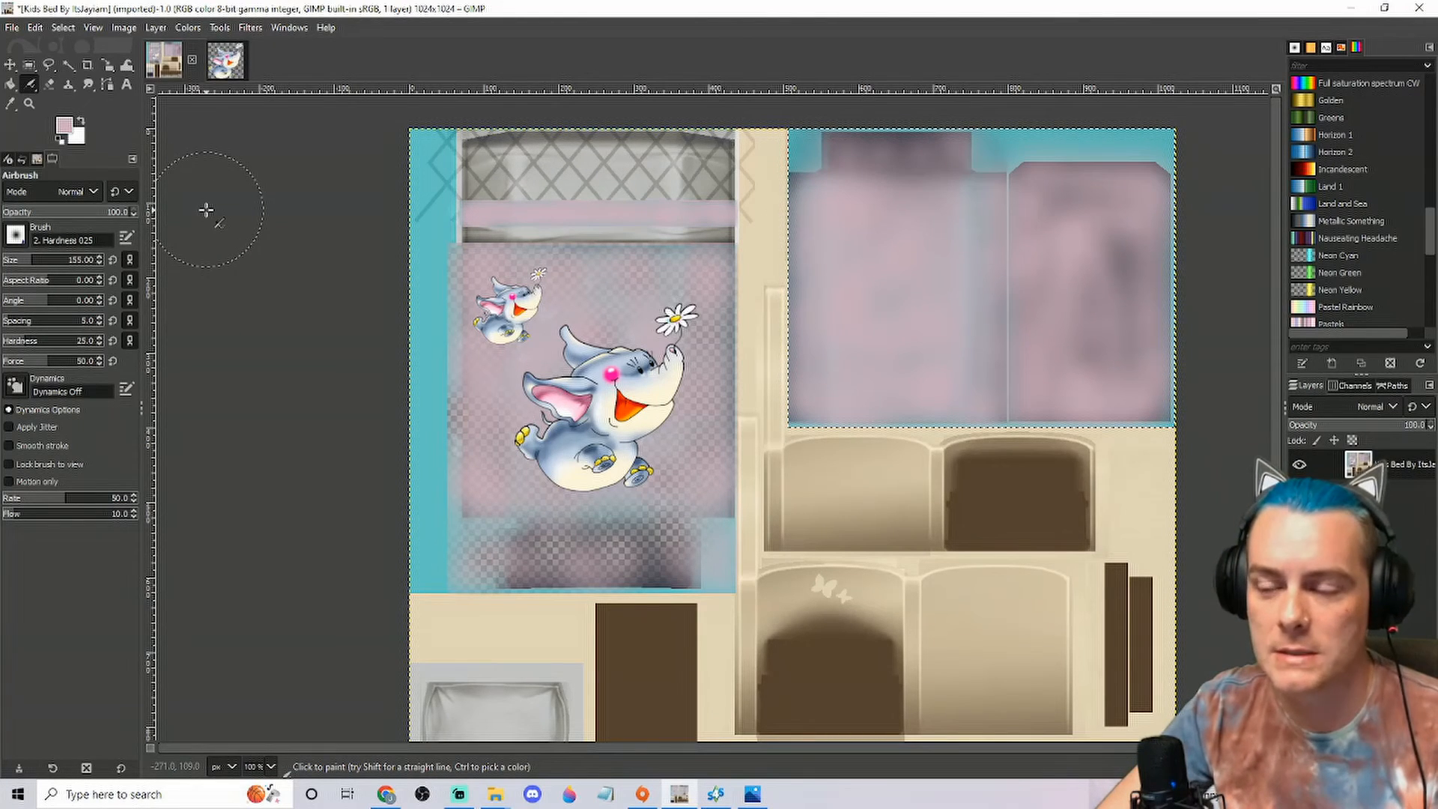
Step: Export the recolored texture as Kids Bed By ItsJayiam1.png in the NudeMeshClothingCC folder, keeping the offered PNG options
left_click(13, 28)
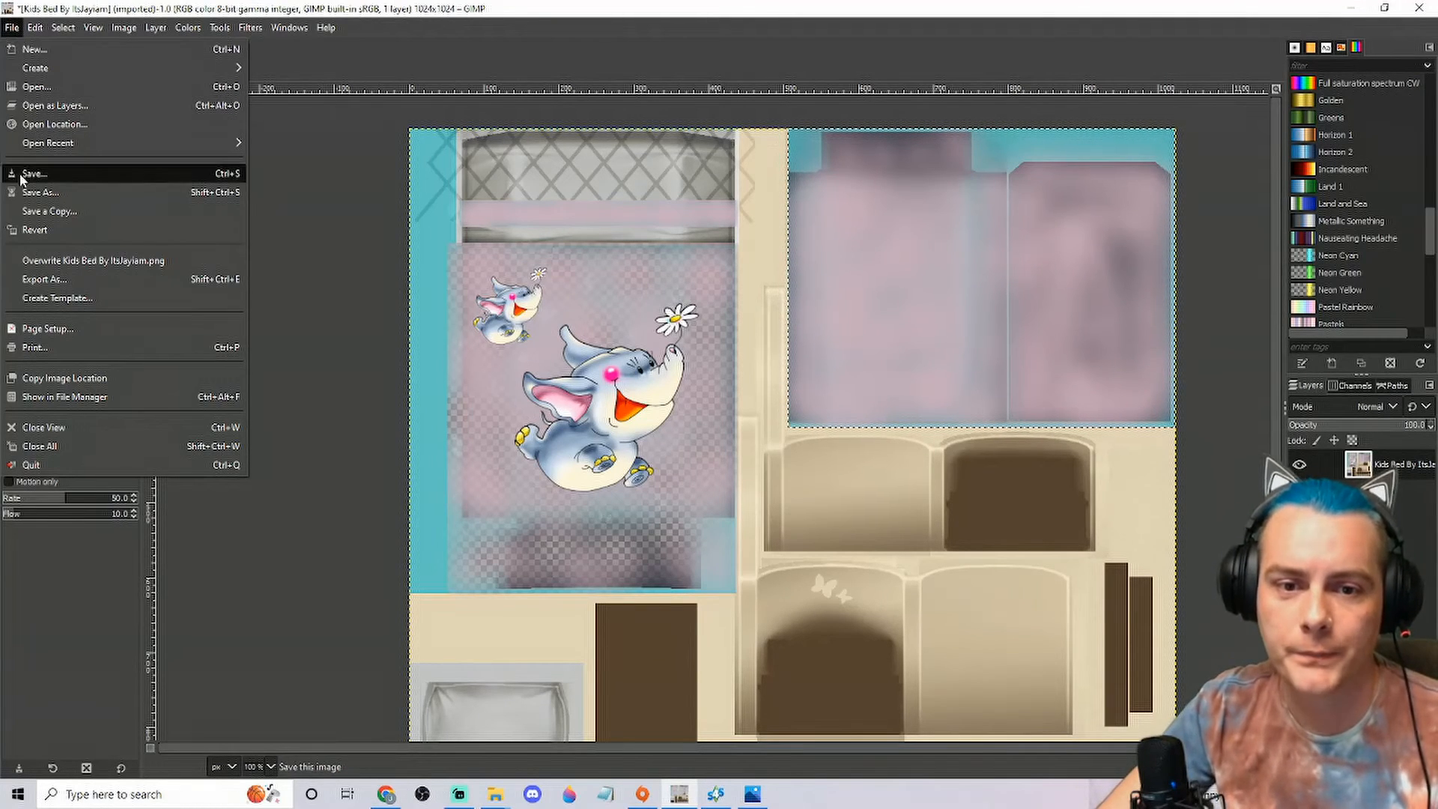
left_click(34, 278)
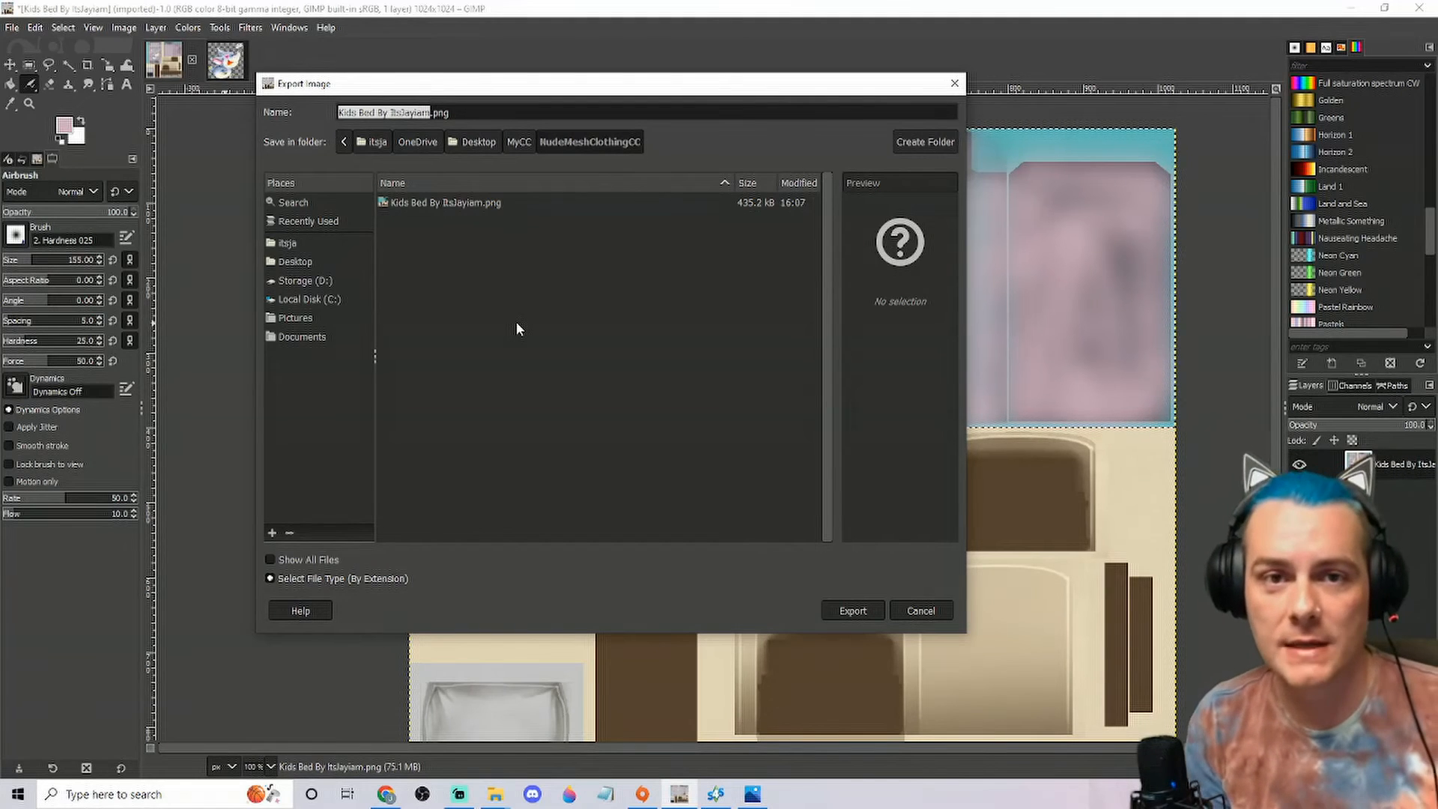
key("Right")
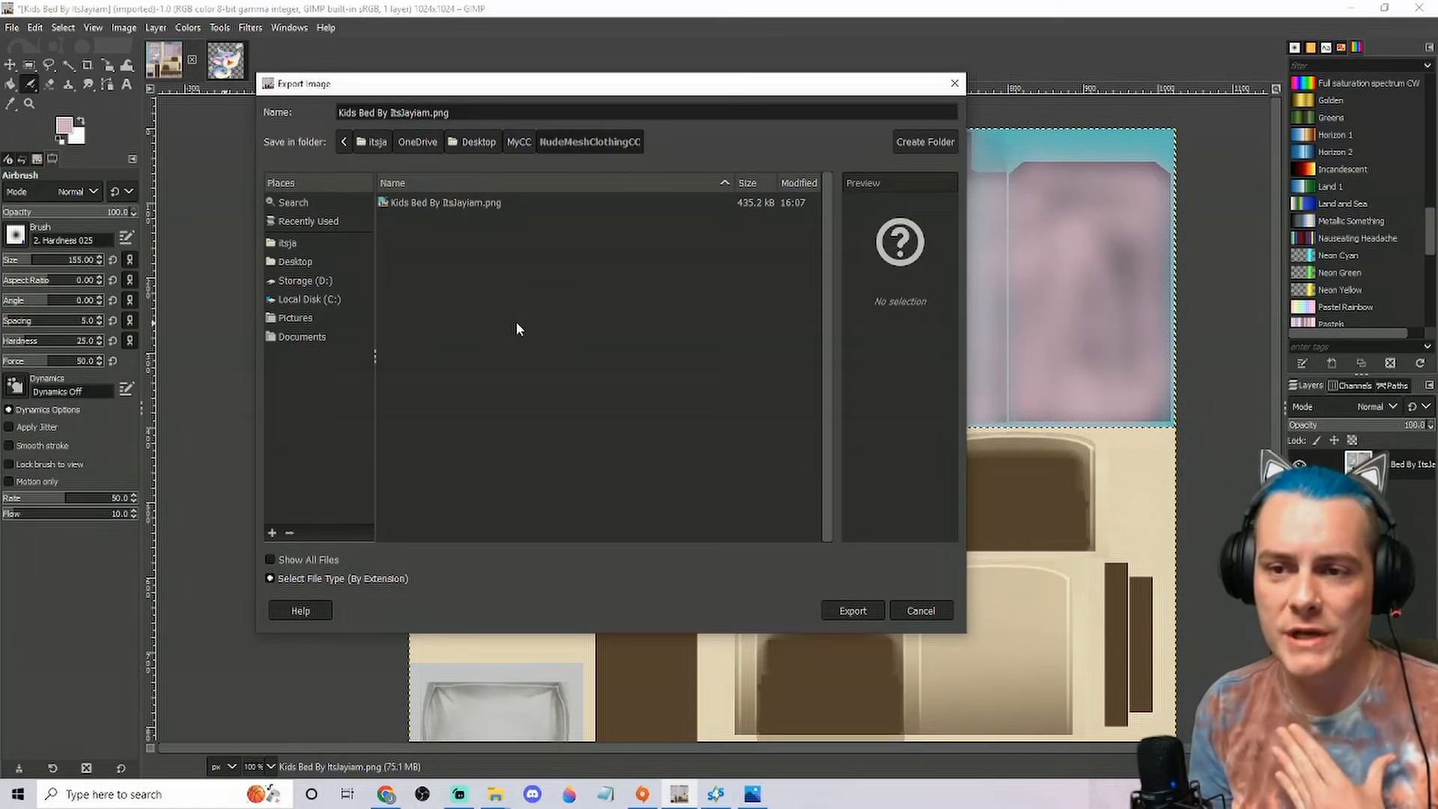
type("1")
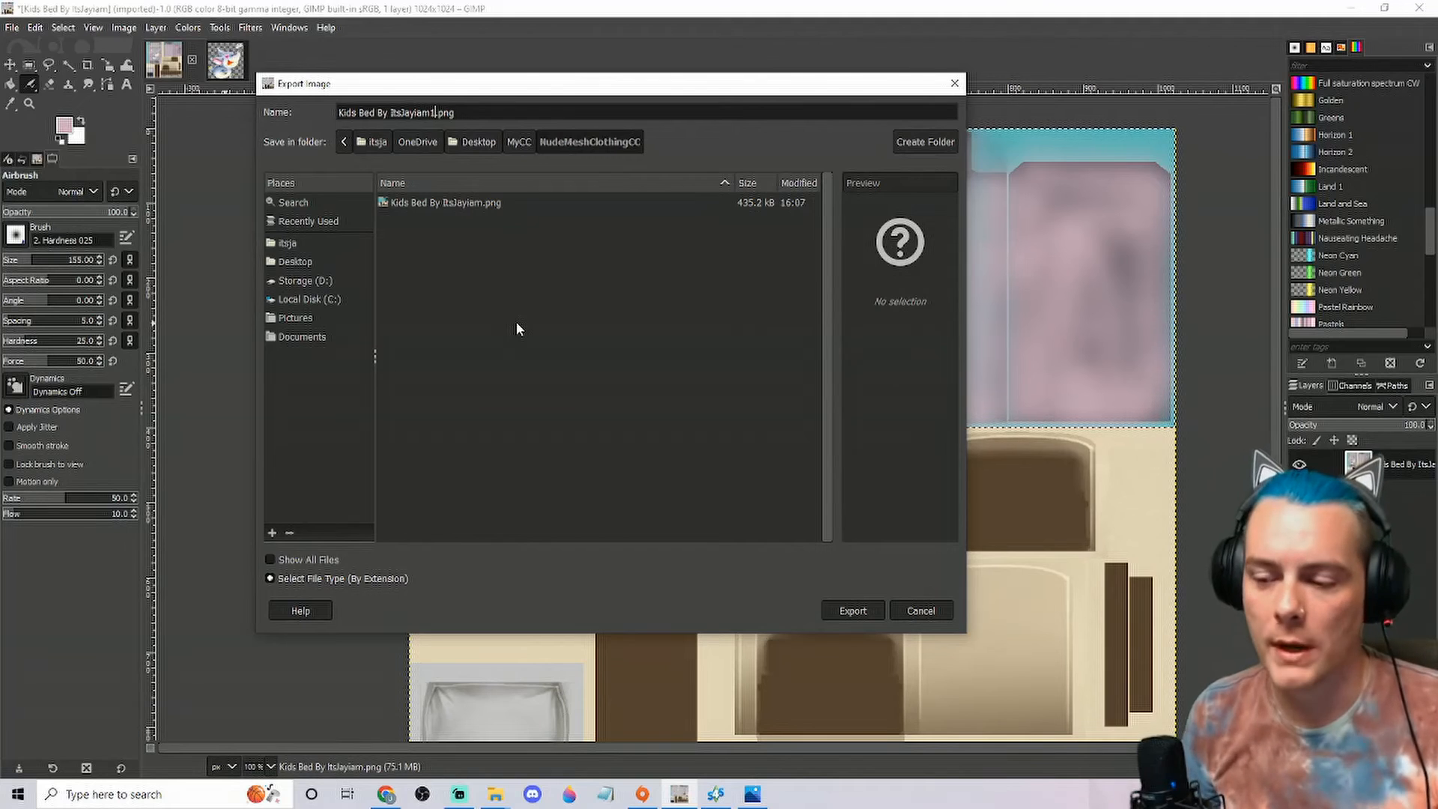
left_click(843, 611)
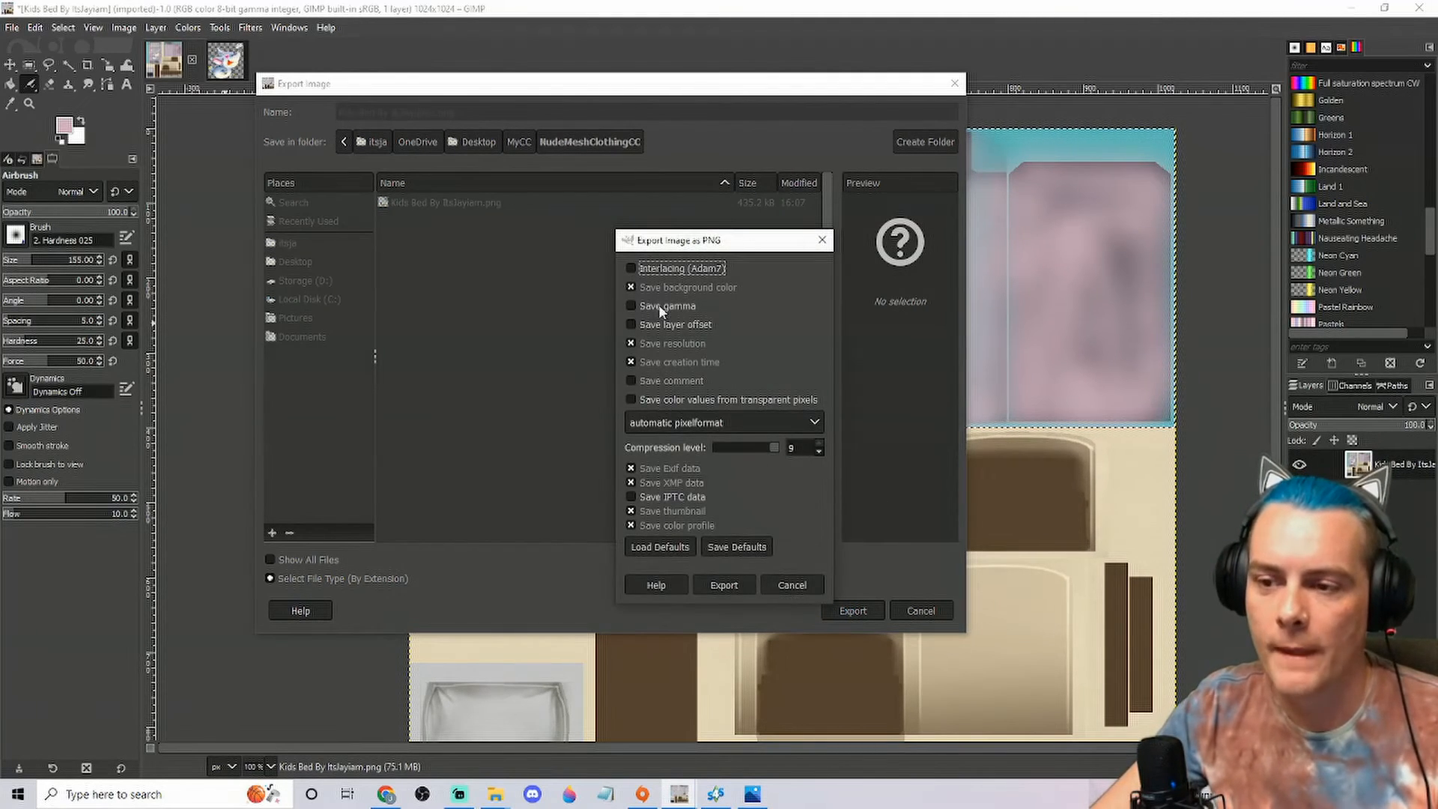
left_click(723, 585)
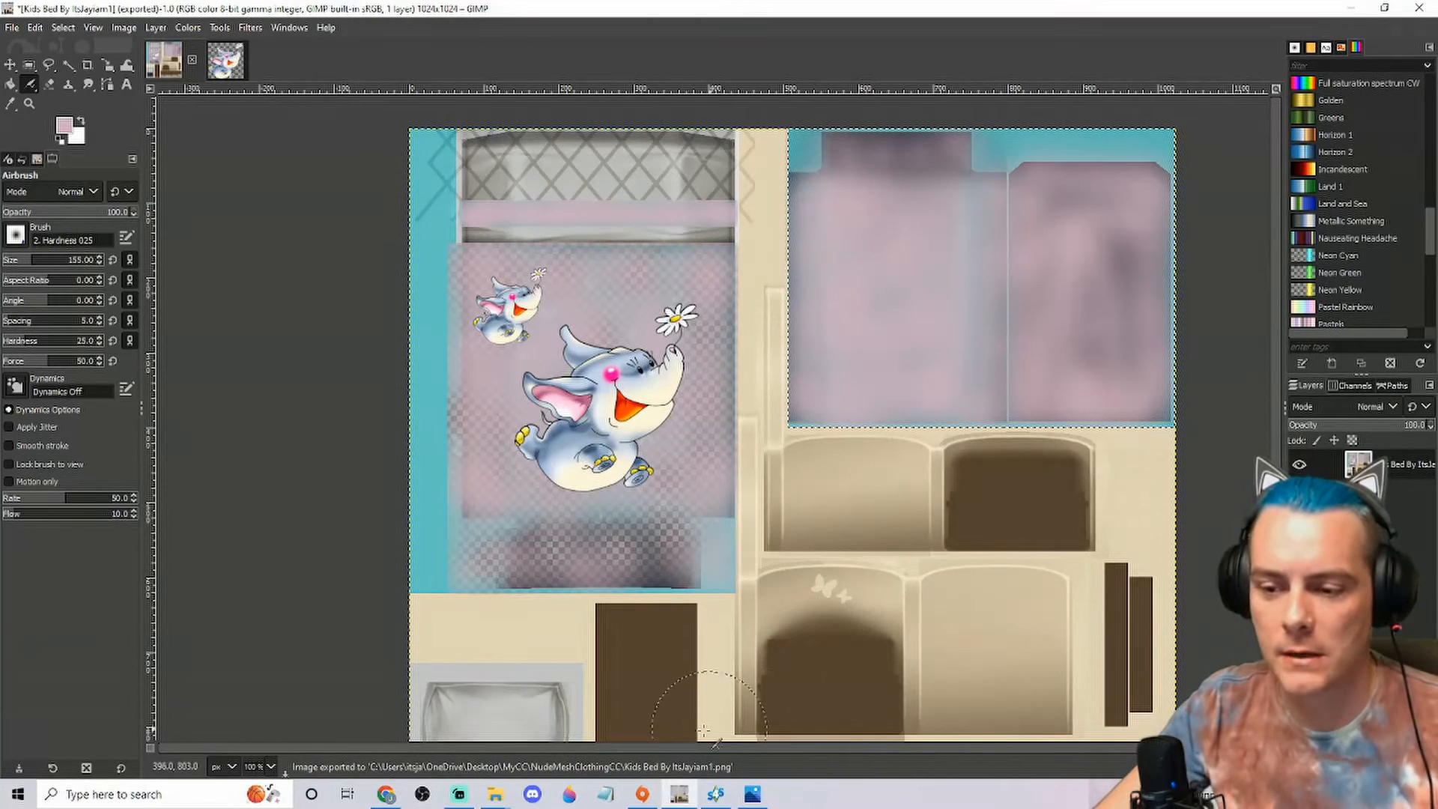
Step: Switch to Sims 4 Studio and minimize the recolour1.png photo window covering the bed preview
left_click(683, 795)
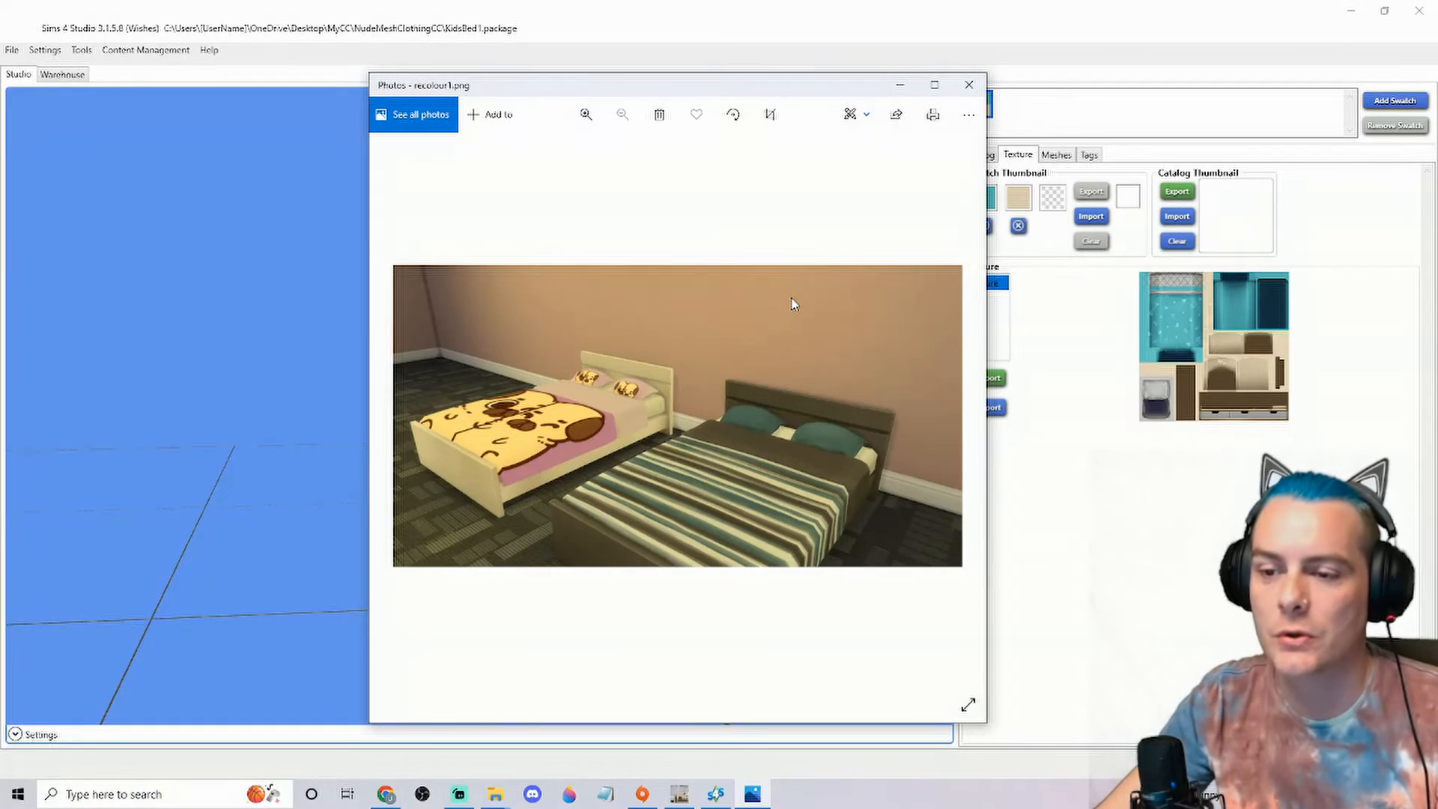
left_click(899, 86)
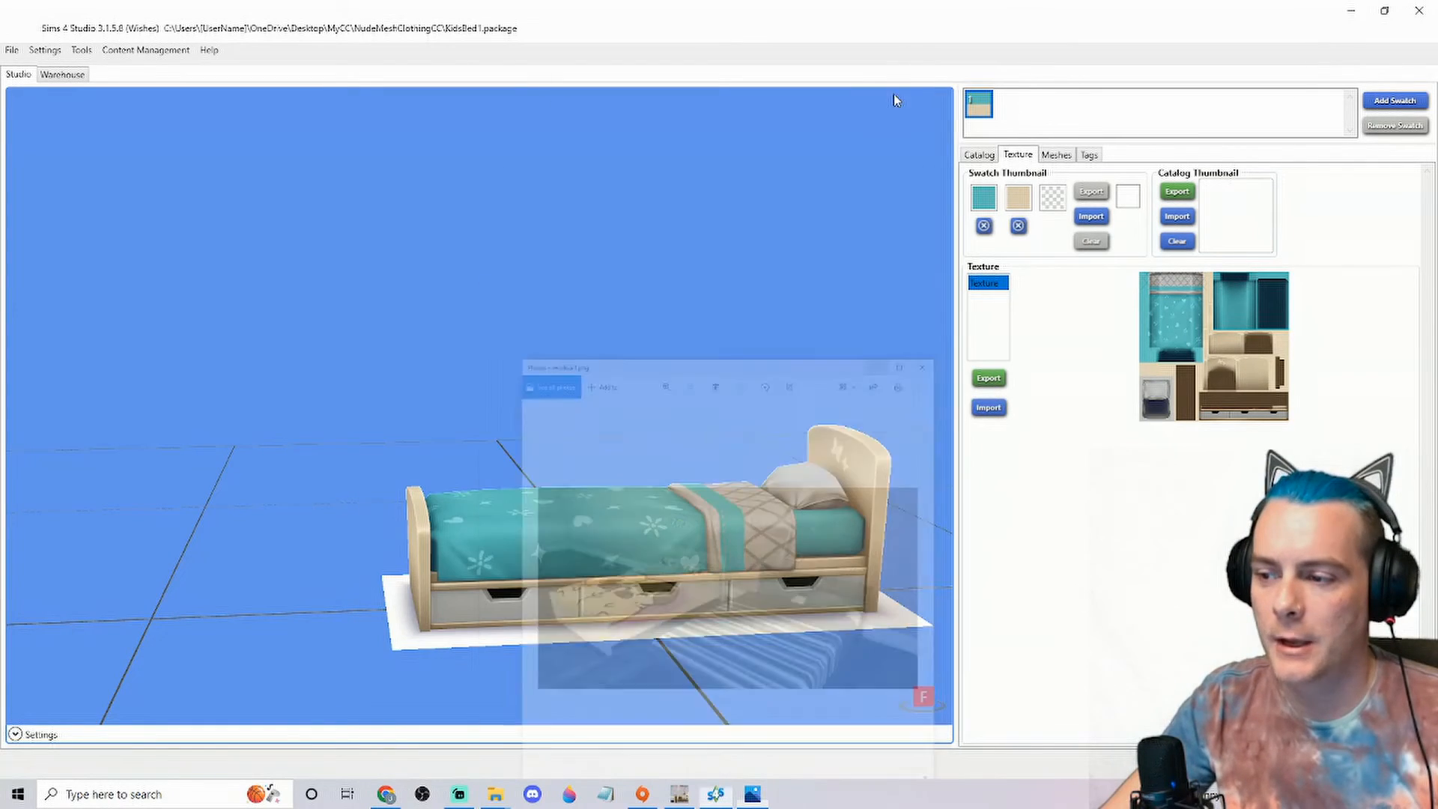
Step: Add a second swatch to the kids' bed and make it the active swatch
left_click_drag(552, 547, 731, 477)
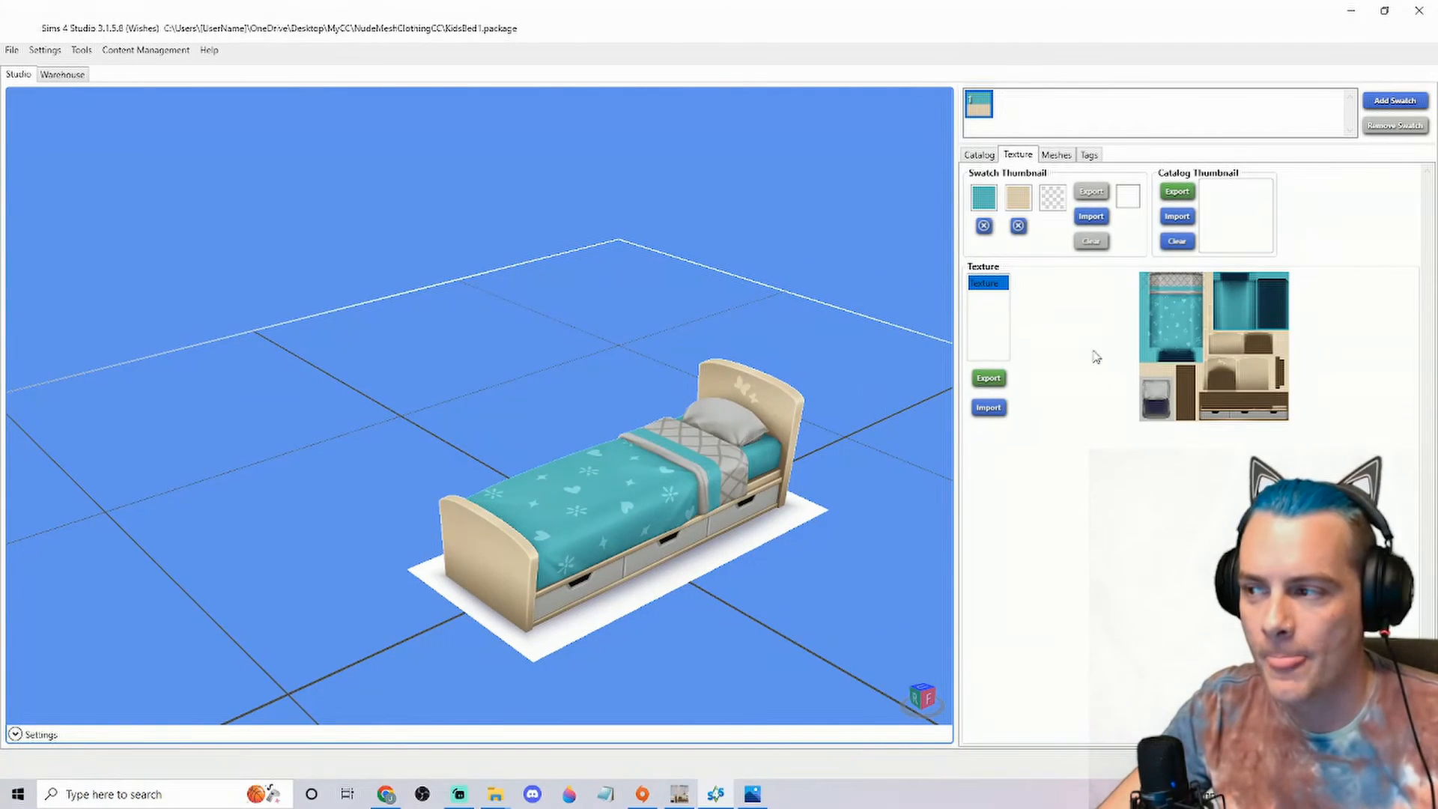
left_click(1389, 105)
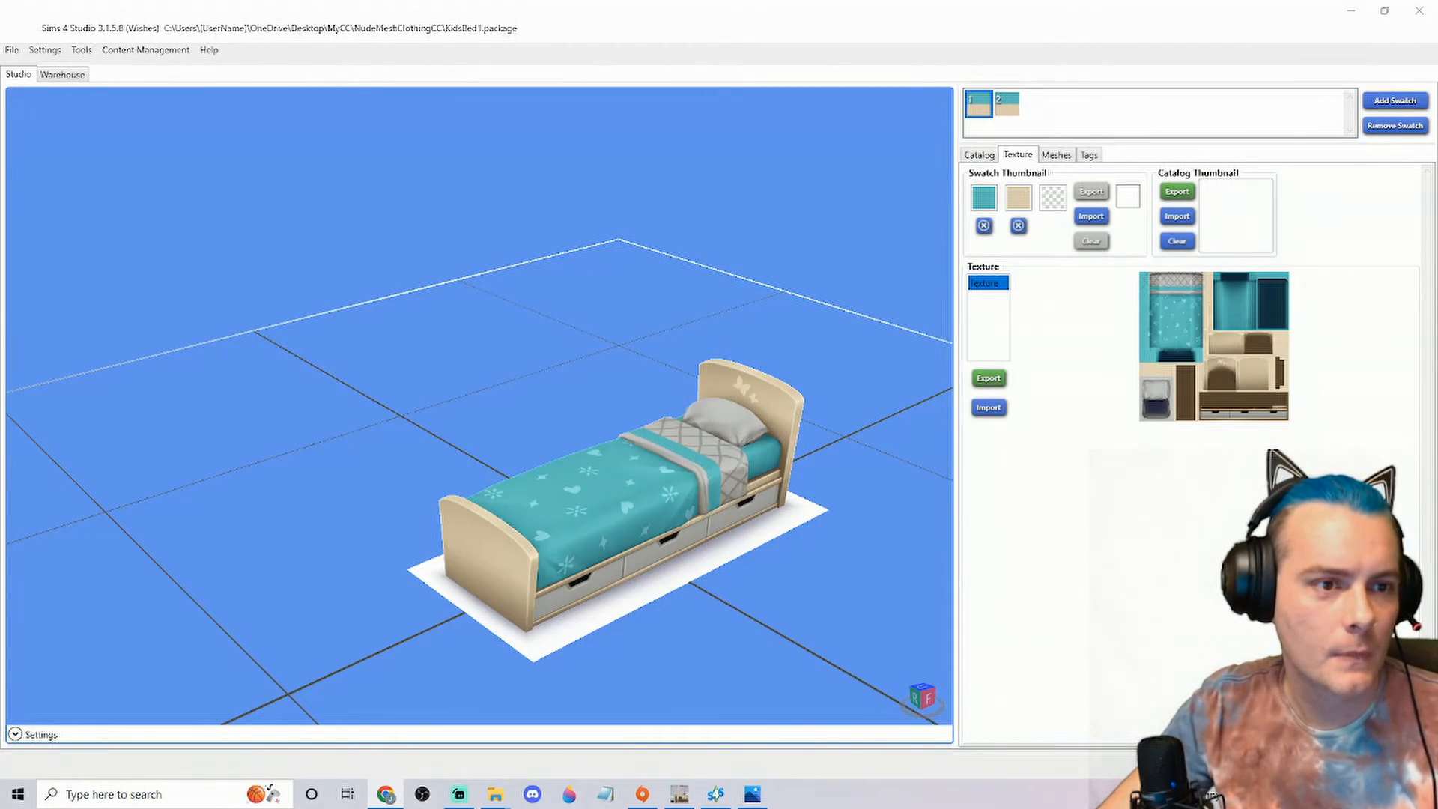
left_click(418, 245)
left_click(749, 54)
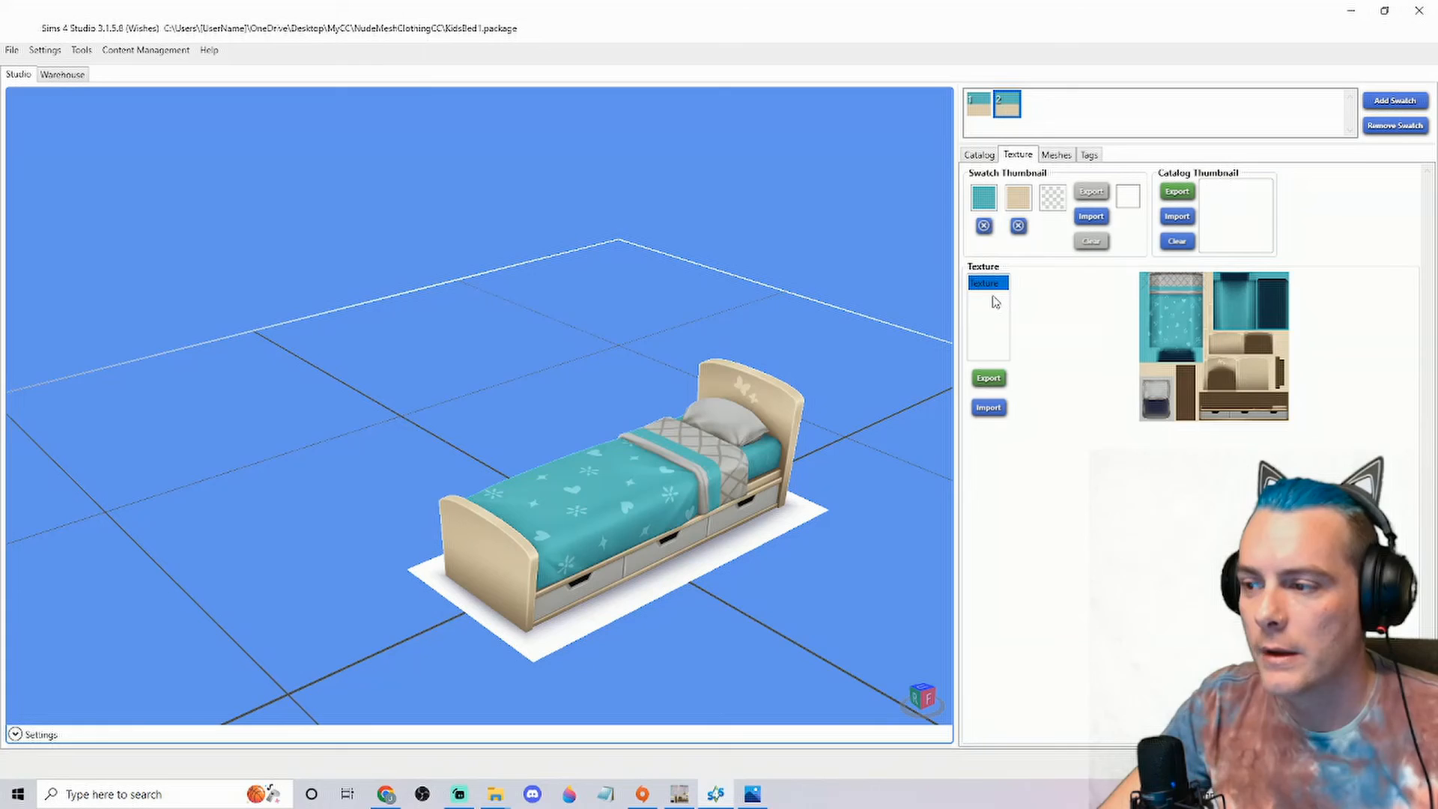
left_click(988, 408)
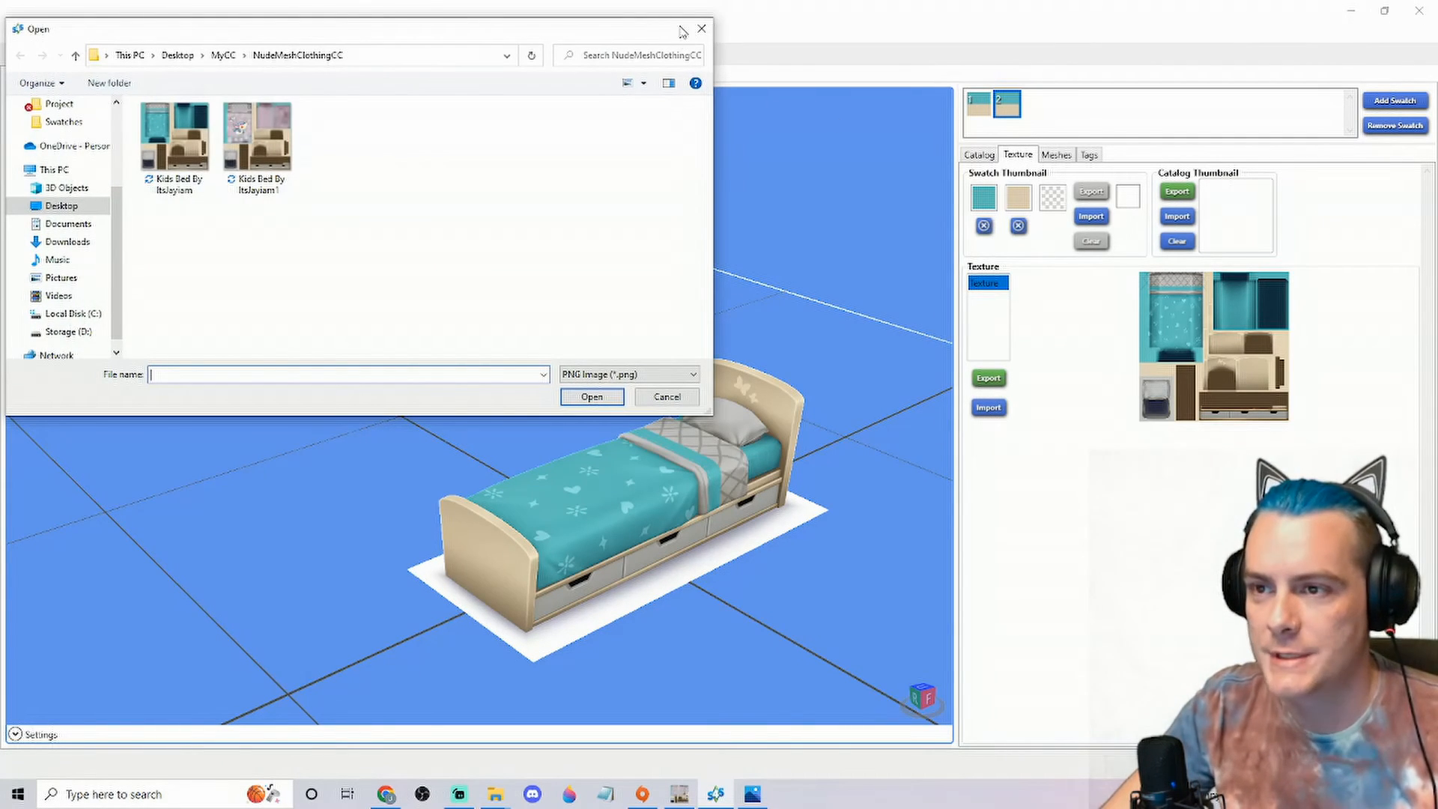
left_click(700, 28)
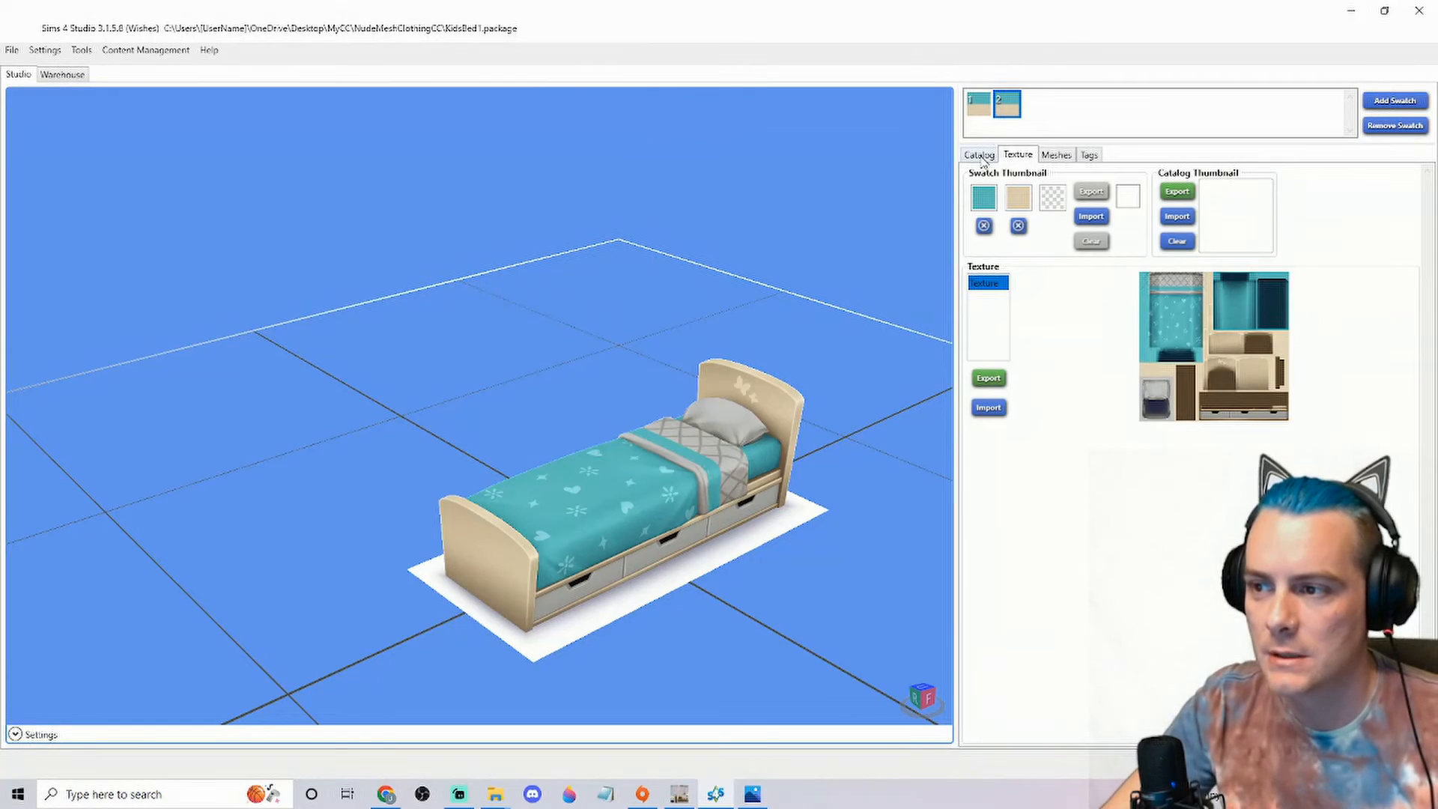
left_click(981, 156)
left_click(1020, 159)
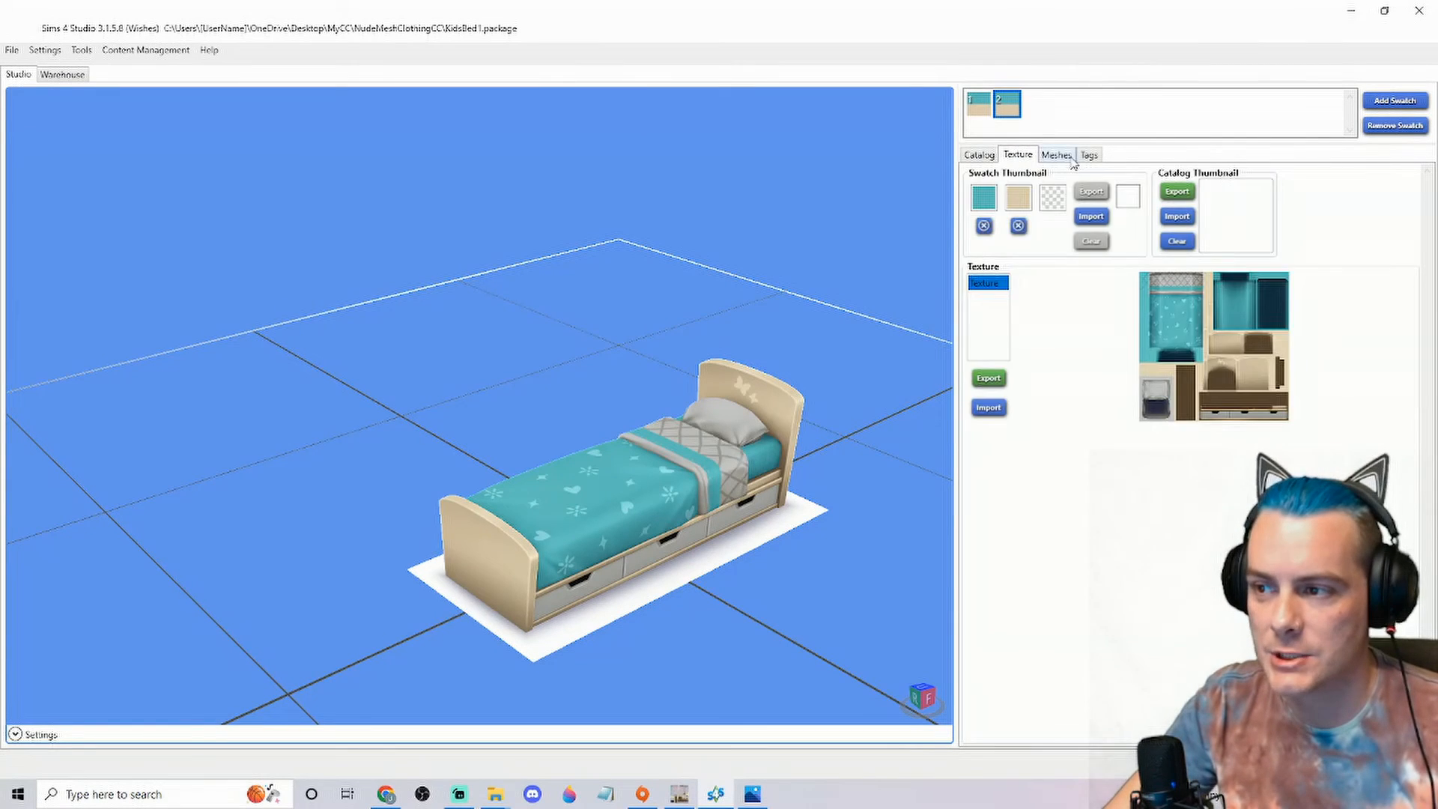
left_click(1076, 159)
left_click(1100, 158)
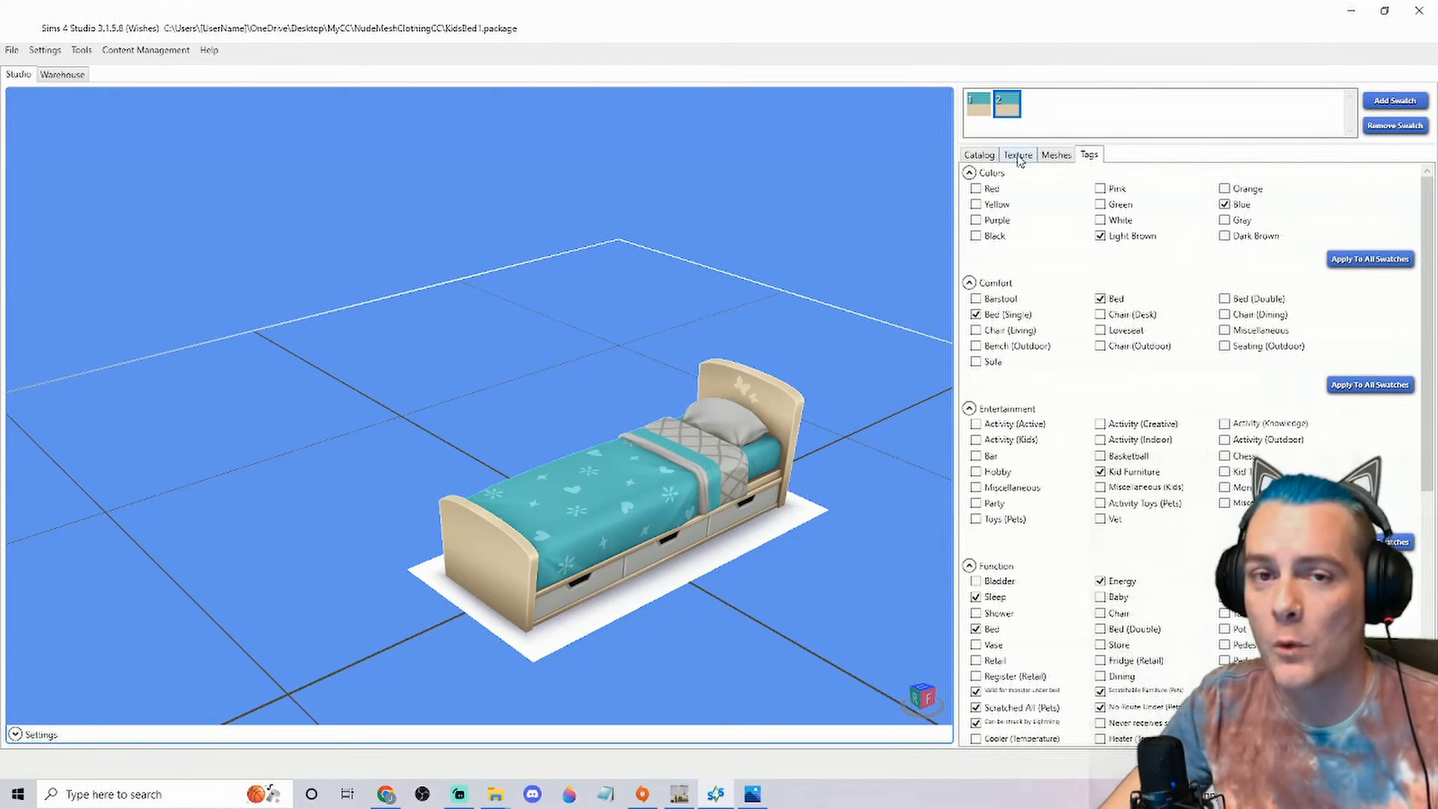
left_click(1020, 159)
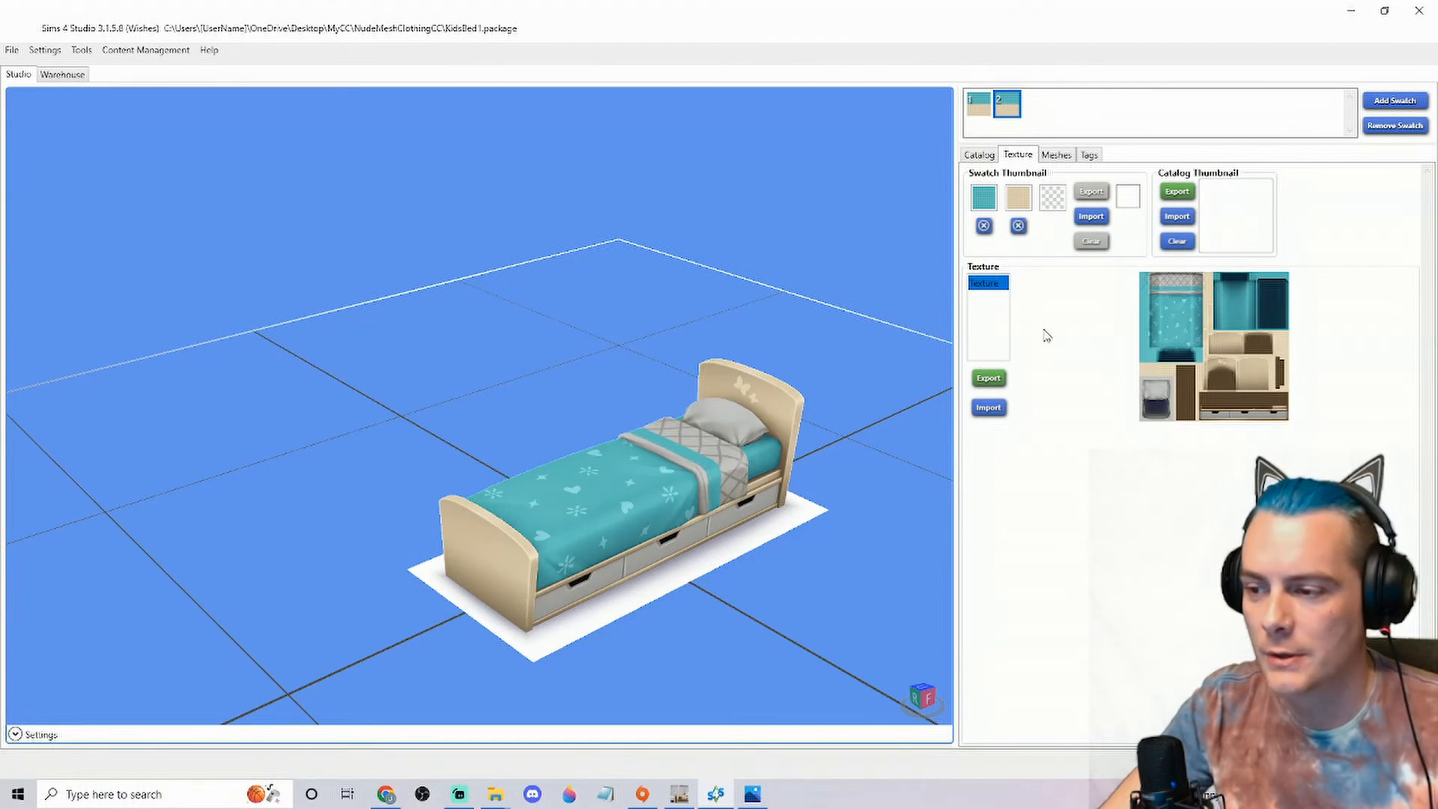
Step: Import Kids Bed By ItsJayiam1 from the NudeMeshClothingCC folder as the second swatch's texture
left_click(987, 409)
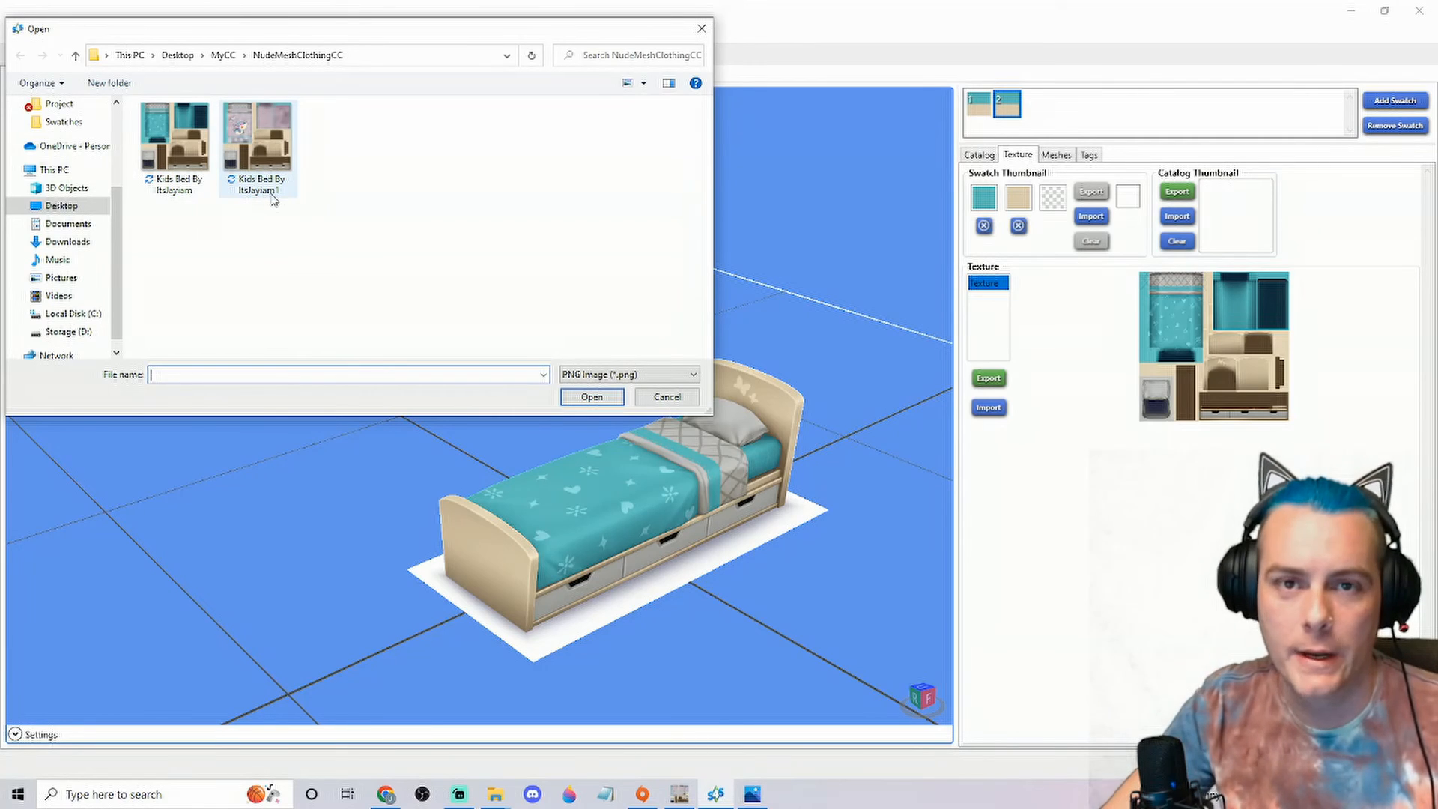
left_click(257, 142)
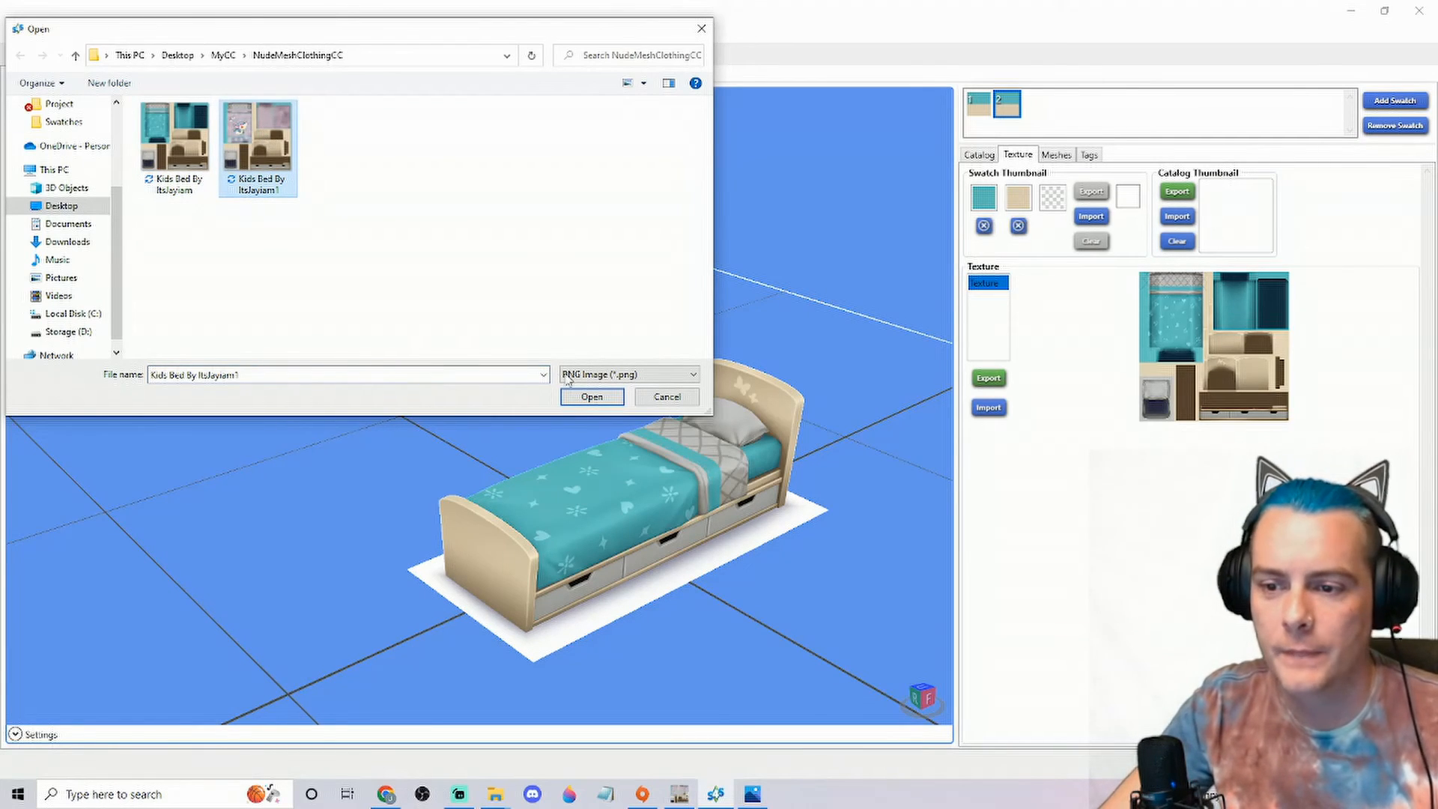
left_click(590, 397)
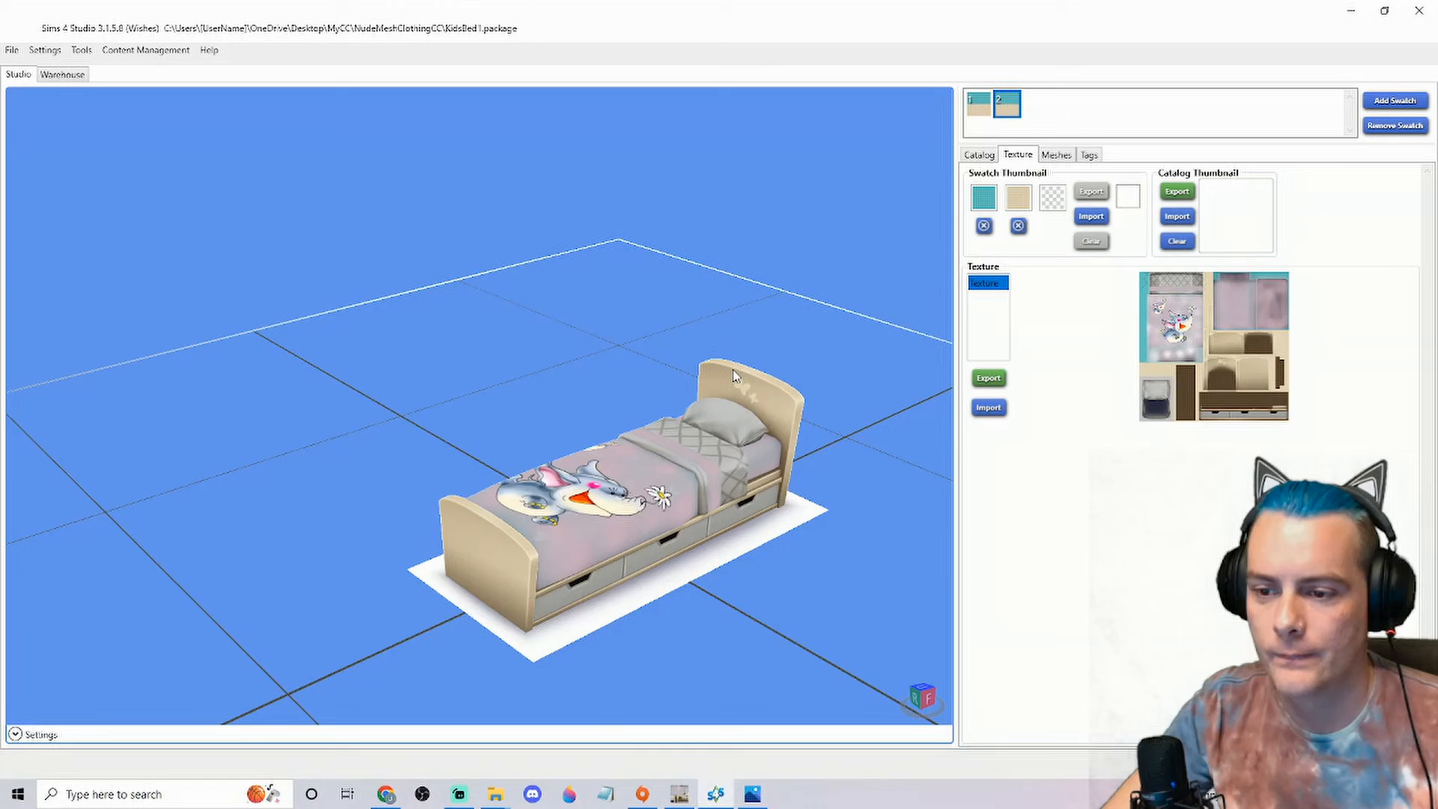
Step: Inspect the elephant bedding on the bed model from several sides and compare it with the painted texture in GIMP
left_click_drag(779, 525, 896, 343)
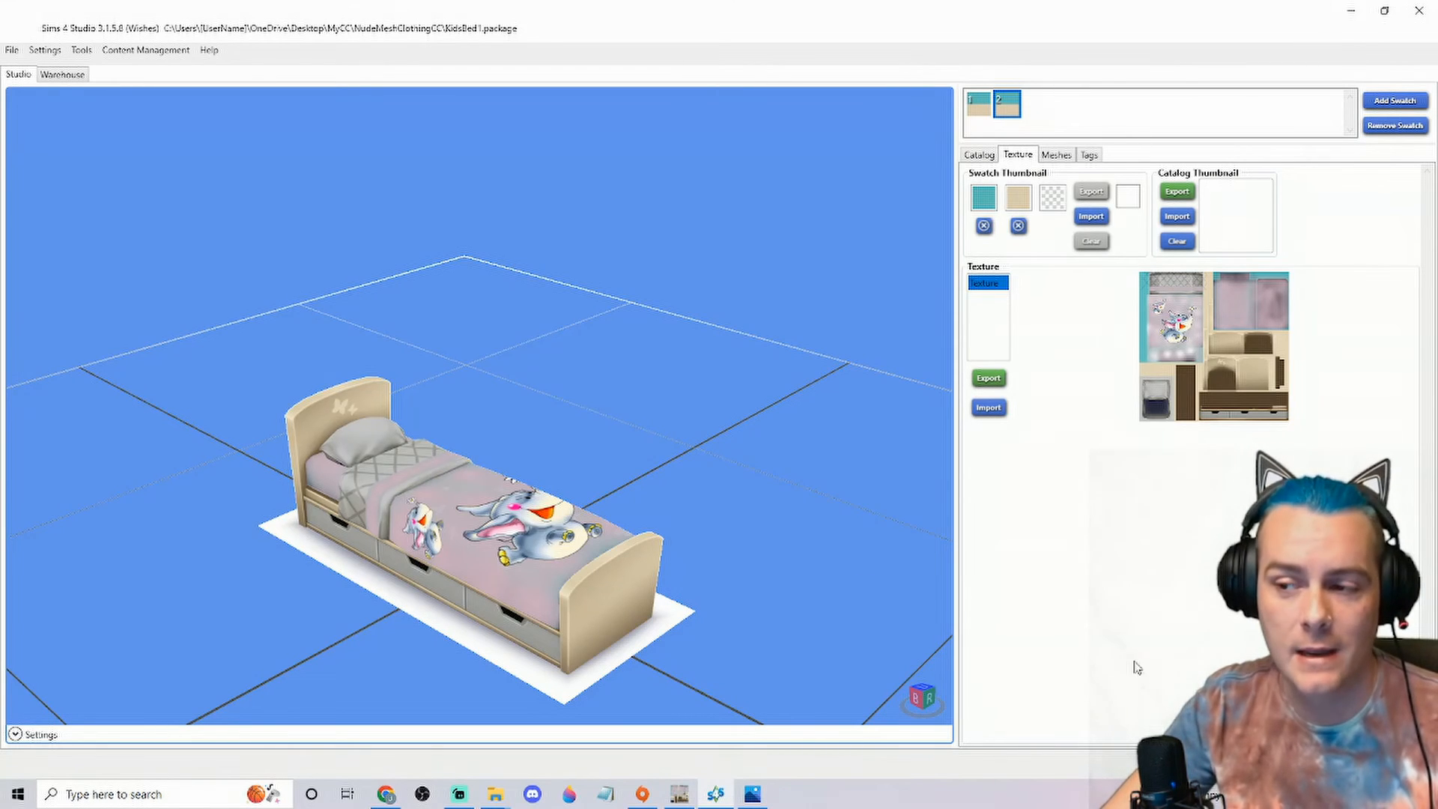
left_click_drag(472, 538, 720, 491)
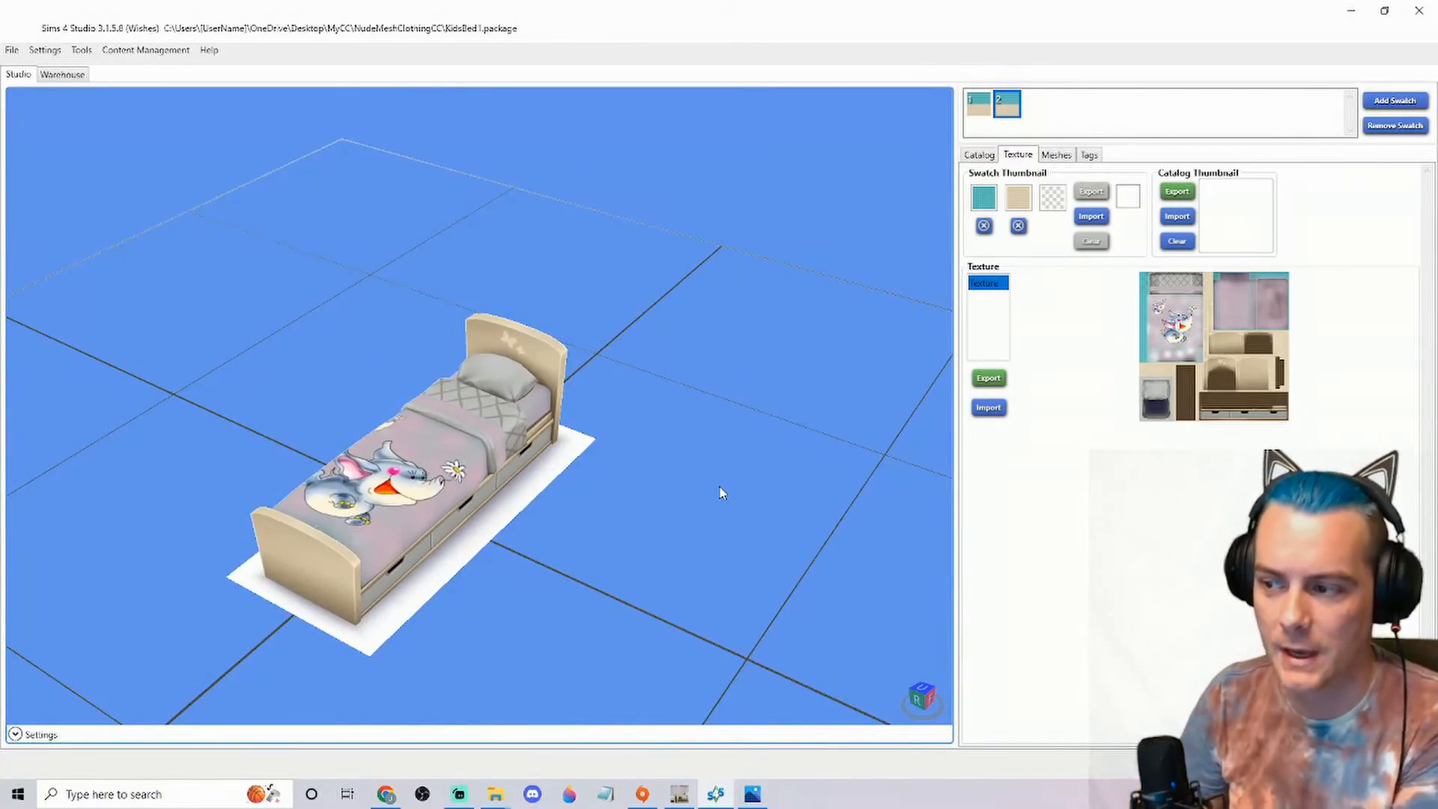
left_click_drag(460, 454, 741, 452)
left_click(678, 794)
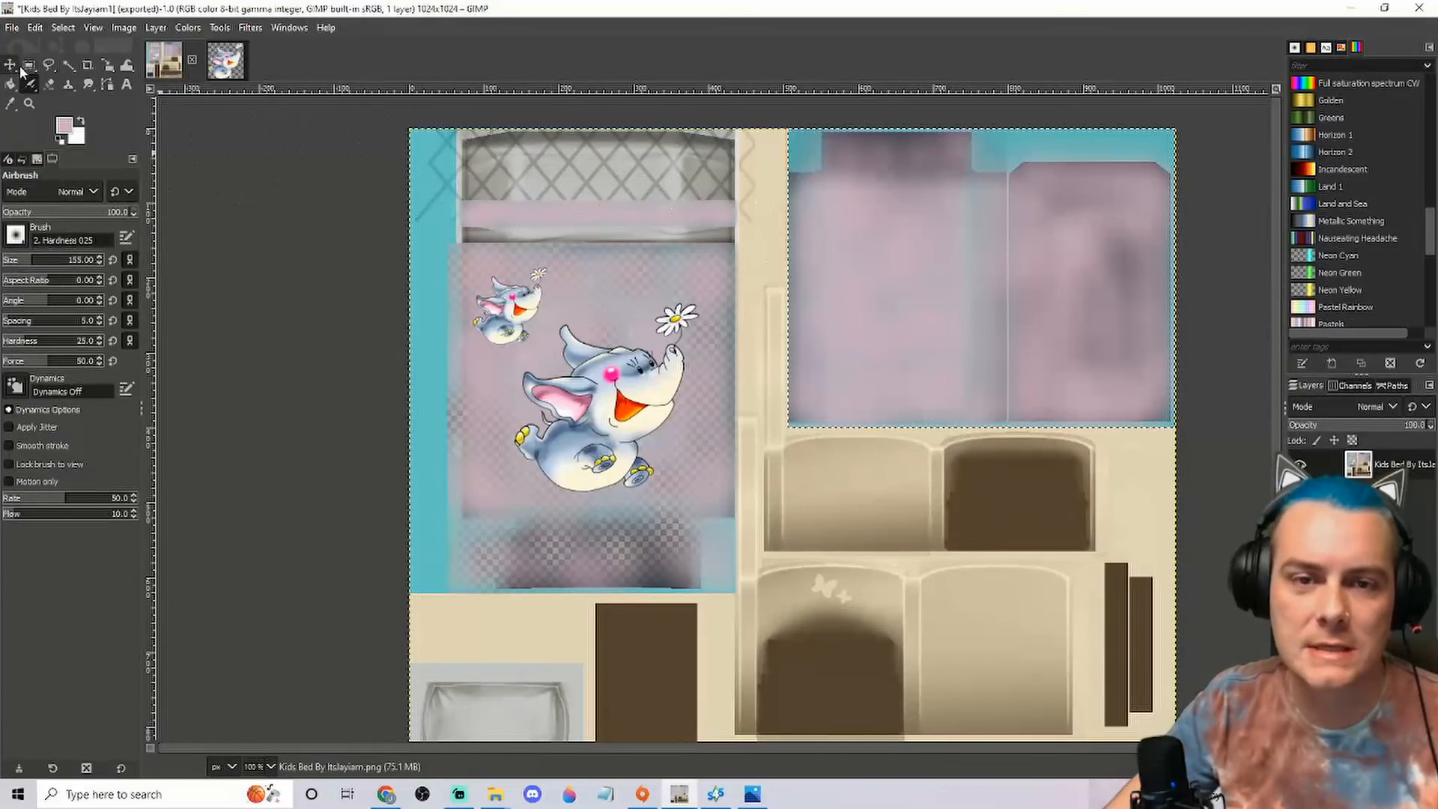
left_click(29, 65)
left_click(719, 792)
left_click_drag(600, 555, 541, 463)
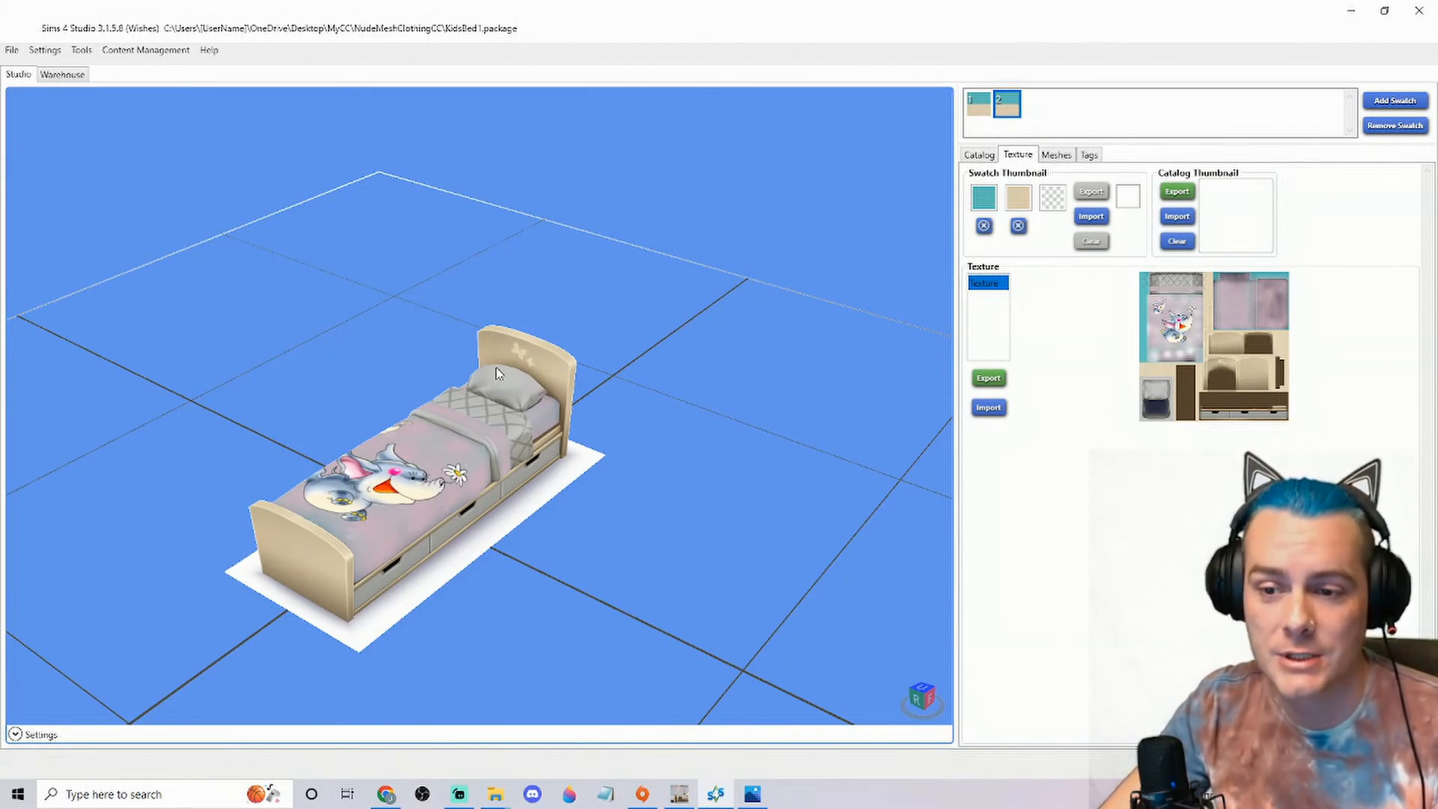
left_click(678, 794)
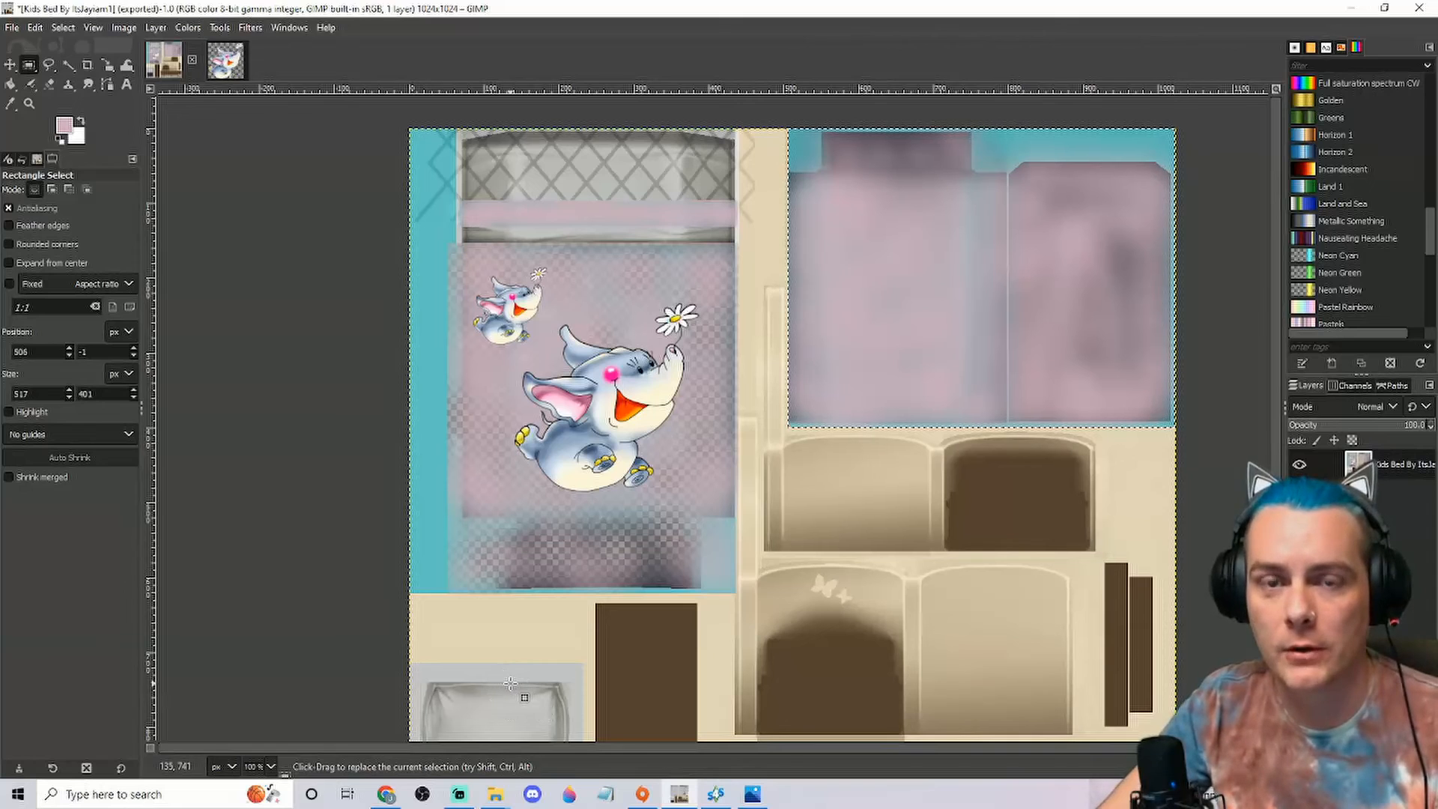
left_click(682, 799)
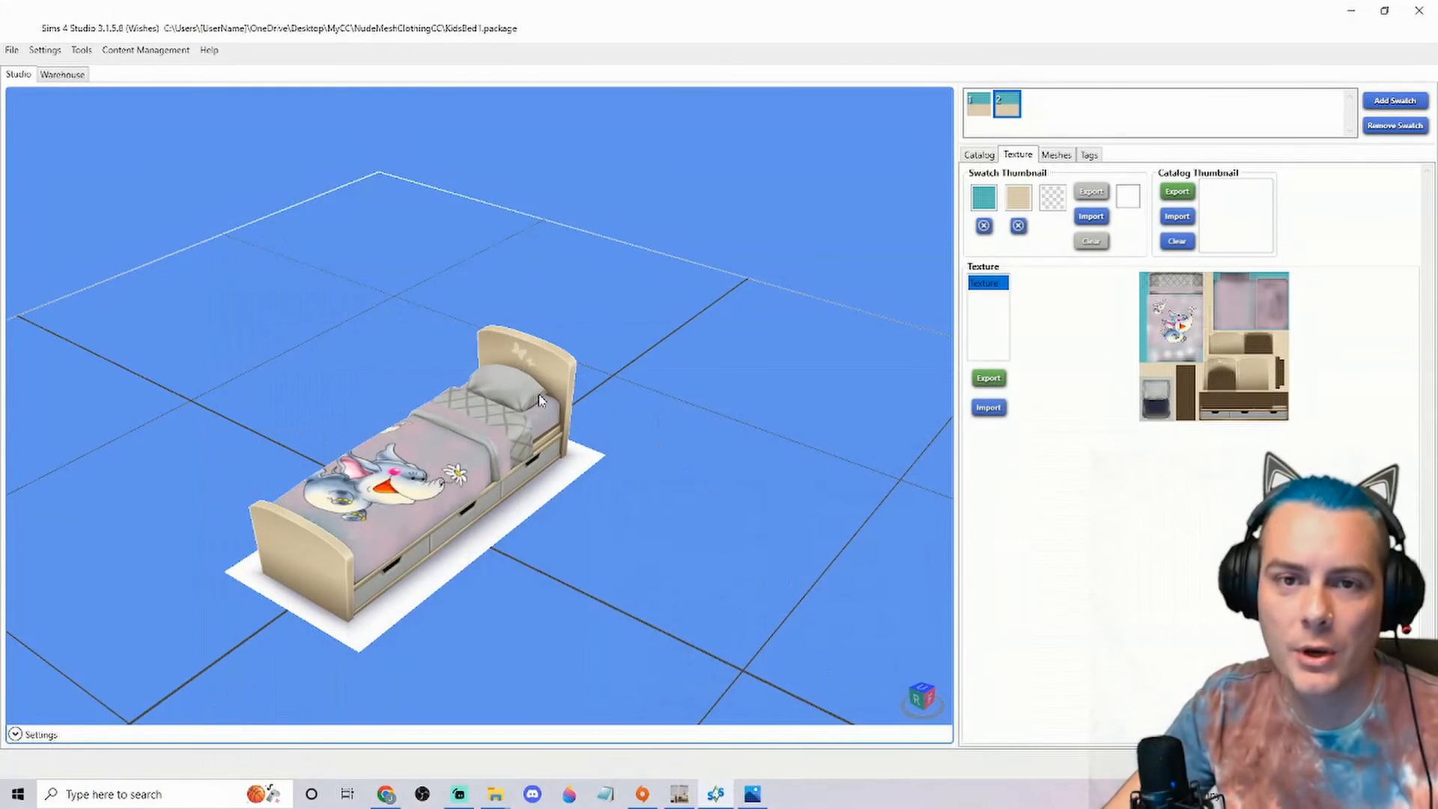
left_click_drag(470, 509, 501, 410)
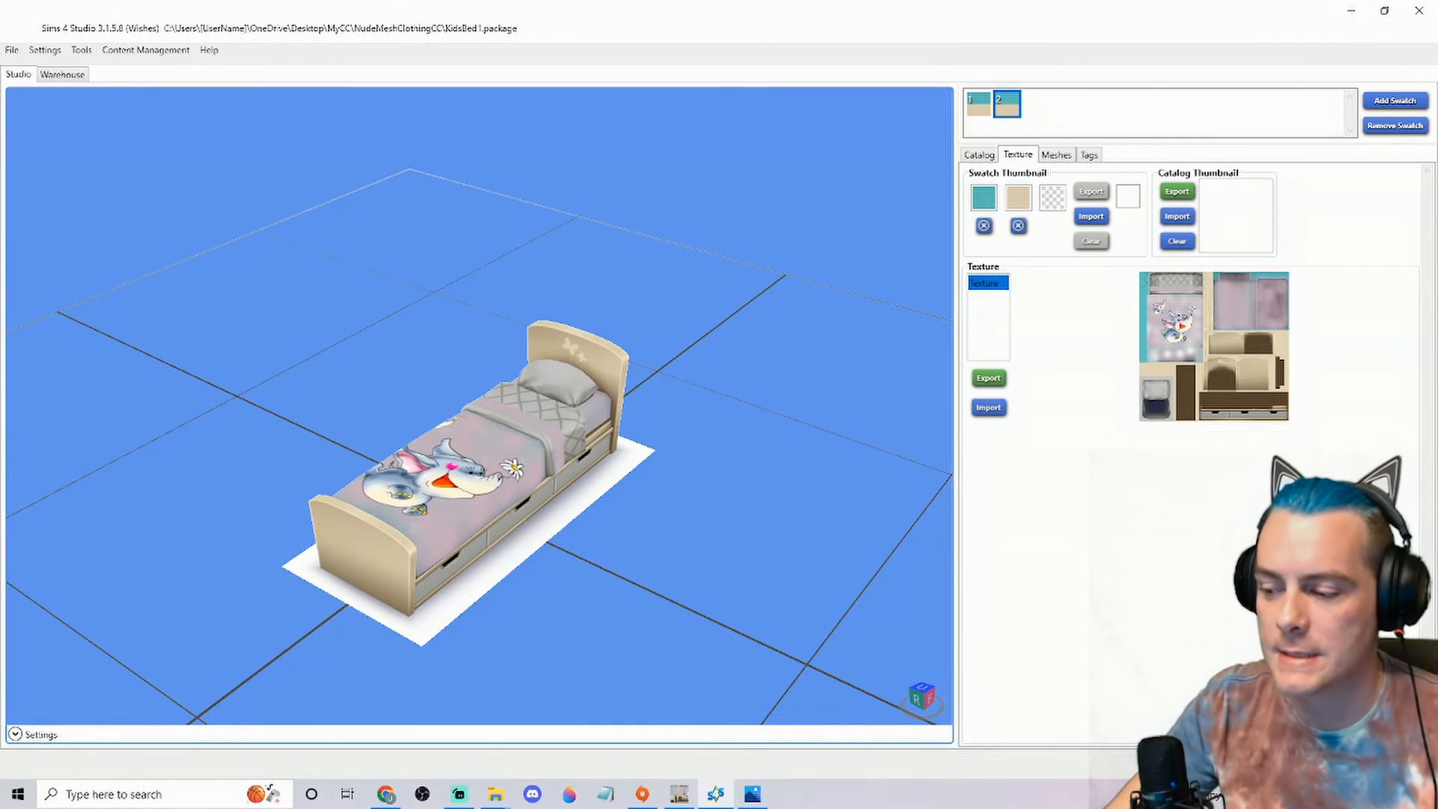
Step: Save the KidsBed1 package with the new elephant swatch
key("ctrl+s")
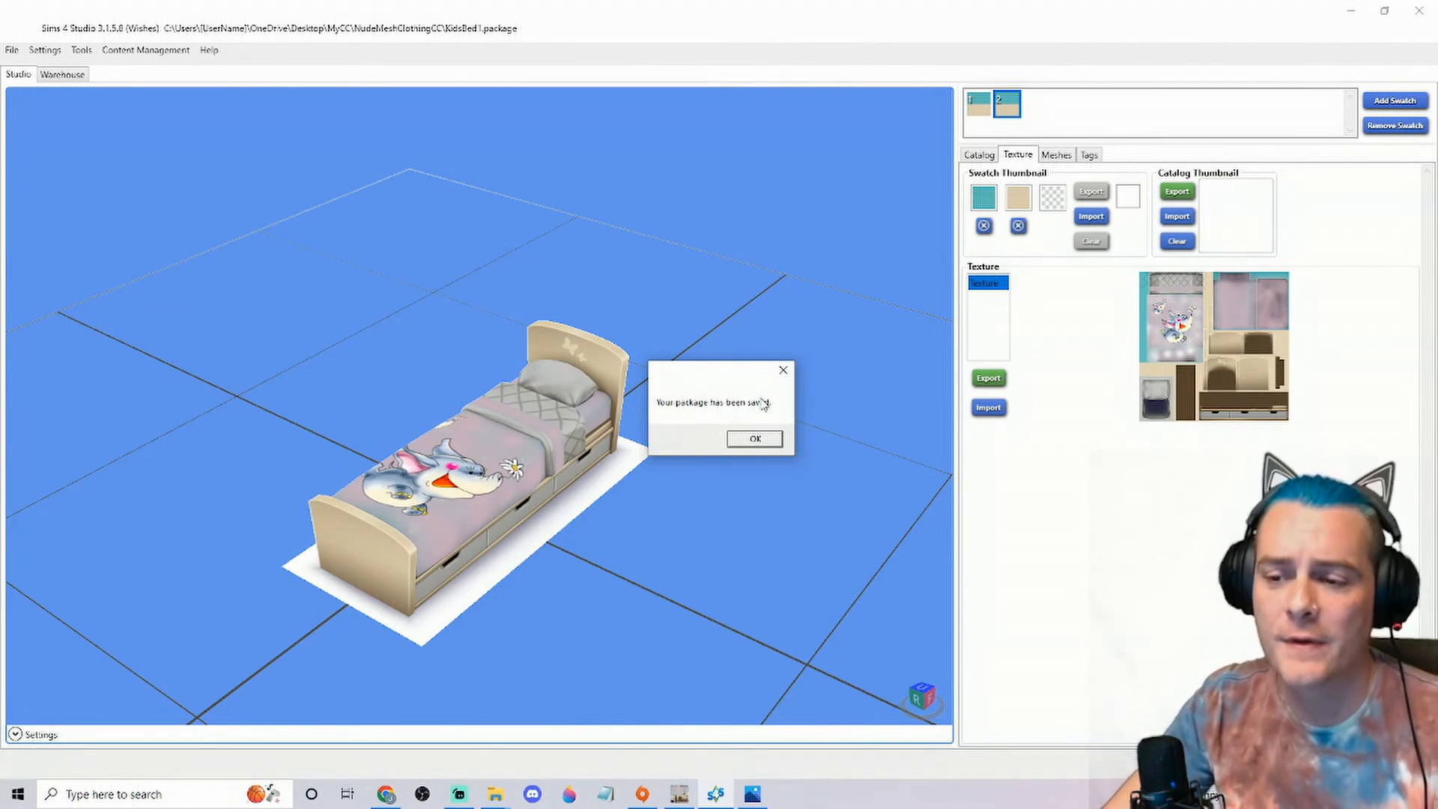
left_click(757, 439)
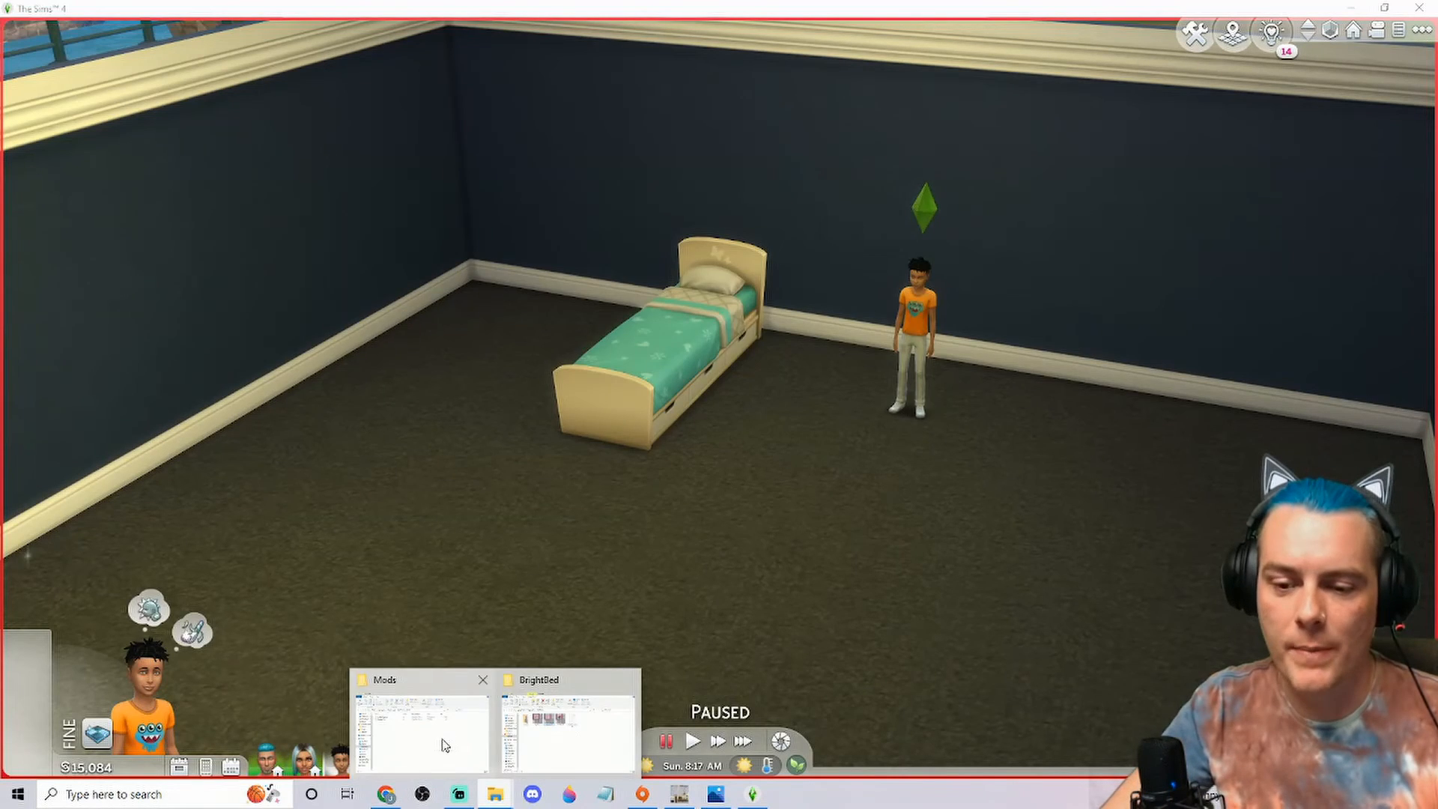
Step: Switch to File Explorer and check The Sims 4 Mods folder for KidsBed1.package, then minimize that window
left_click(600, 683)
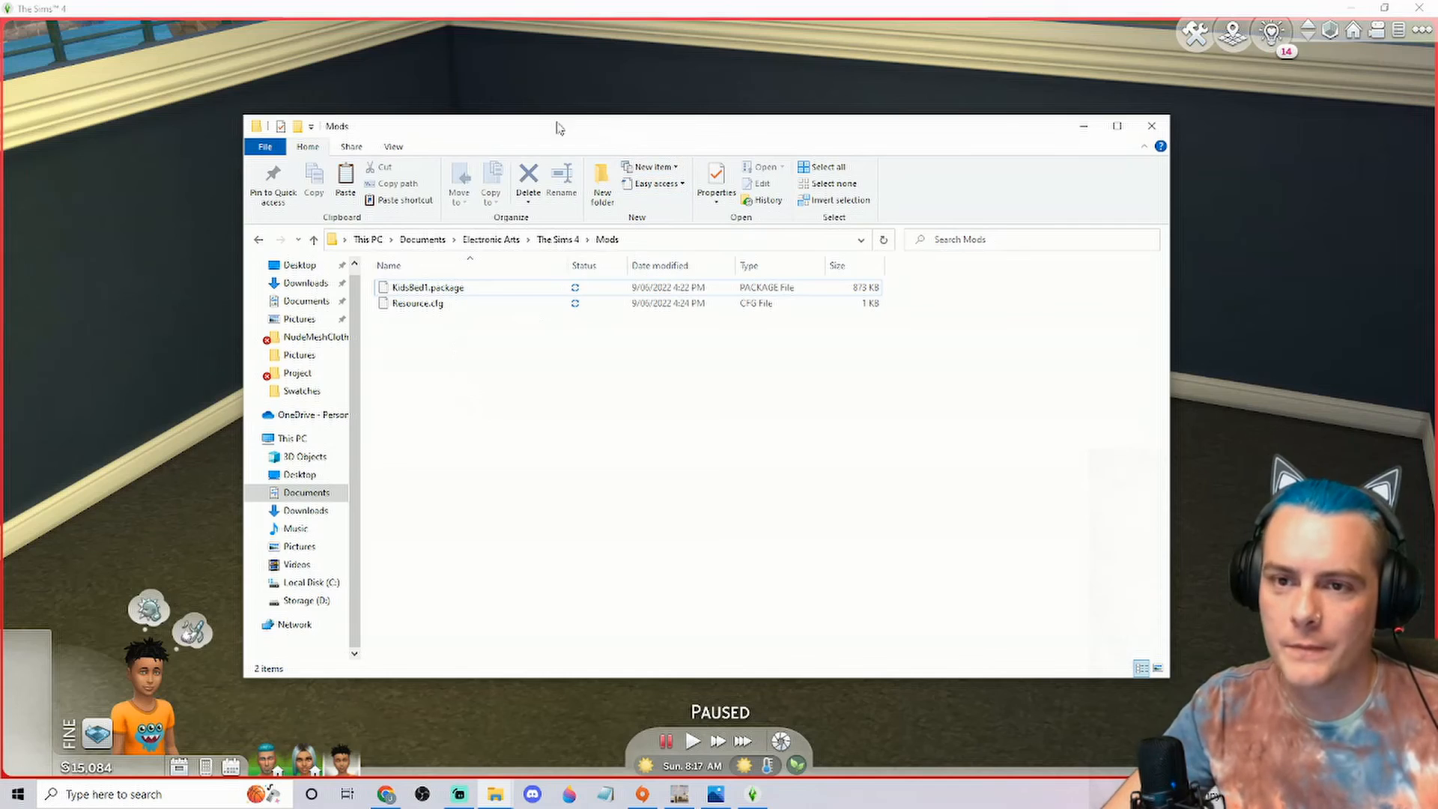
left_click_drag(515, 131, 301, 52)
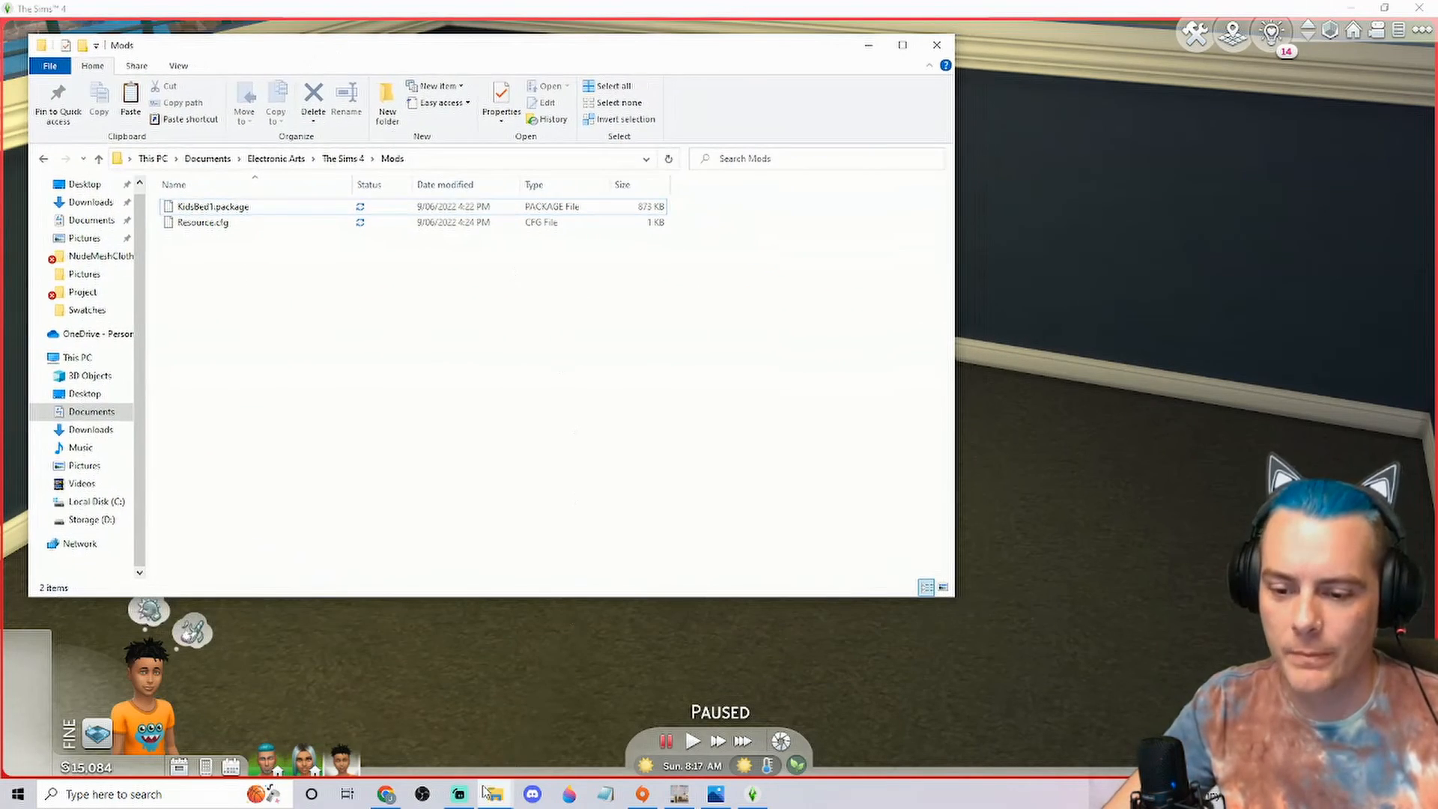
mouse_move(496, 794)
left_click(571, 727)
left_click_drag(600, 141, 954, 139)
left_click(302, 384)
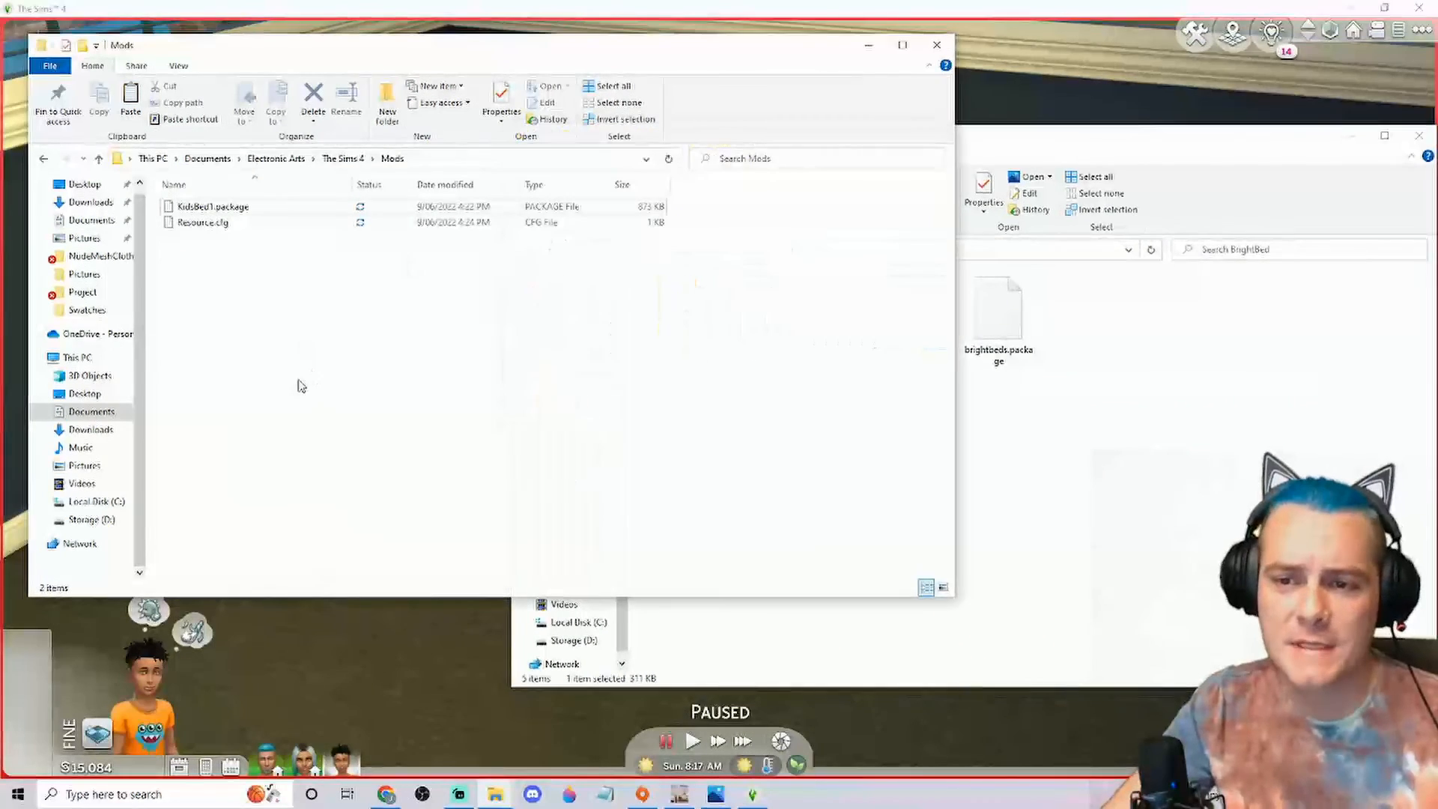
left_click_drag(553, 66, 822, 140)
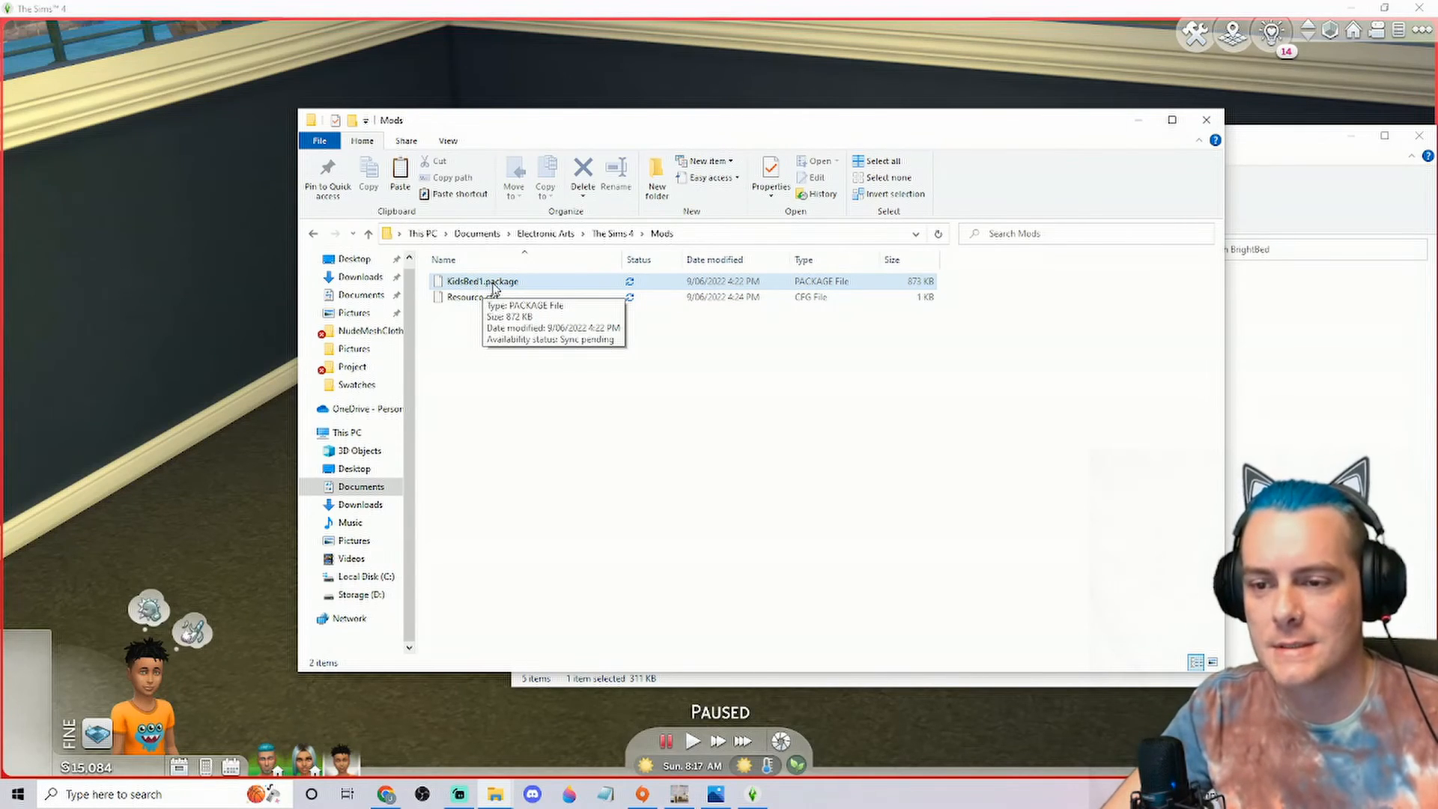
left_click_drag(899, 124, 793, 120)
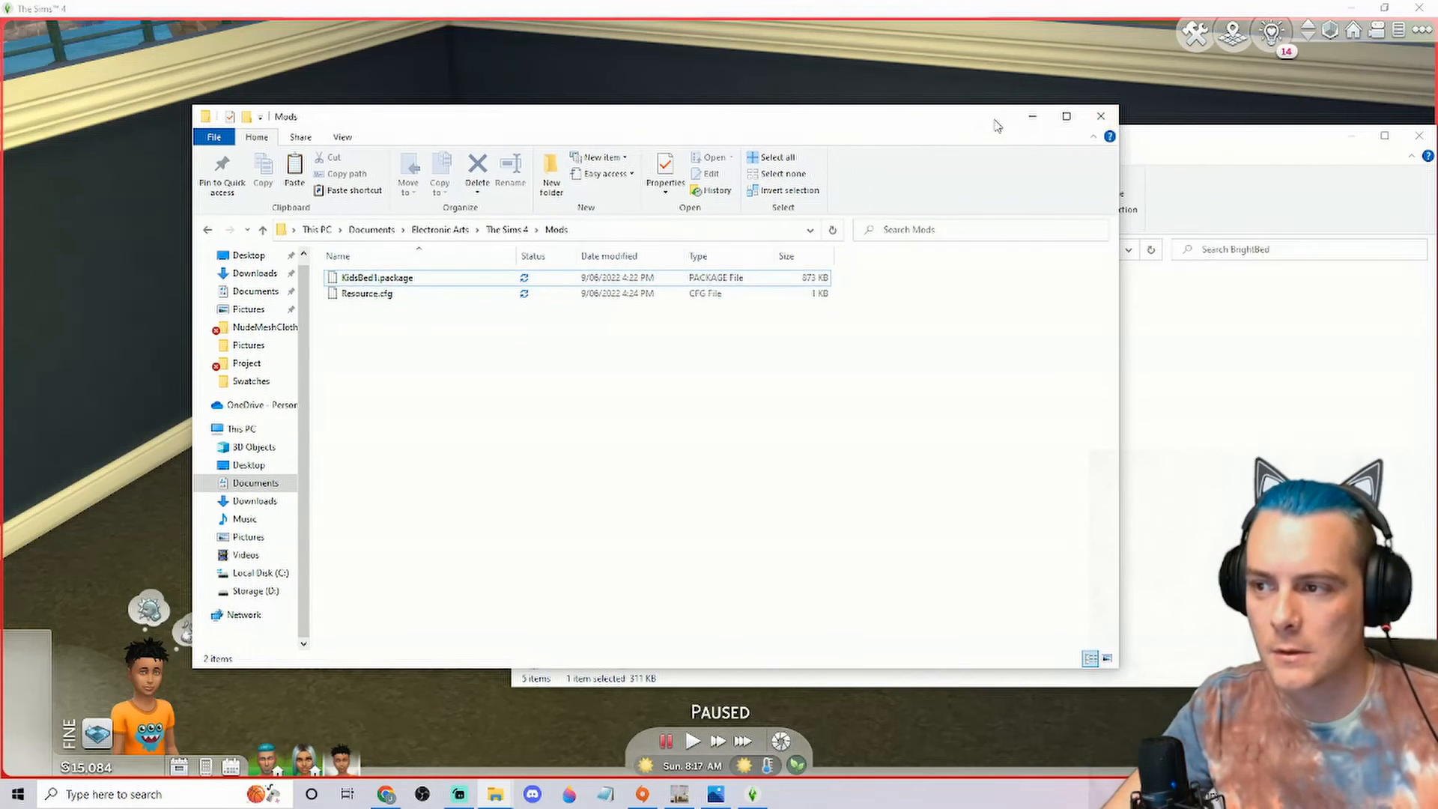
left_click(1032, 116)
Step: Look over the brightbed textures and package file in the BrightBed folder and minimize its window
left_click_drag(1131, 146, 951, 114)
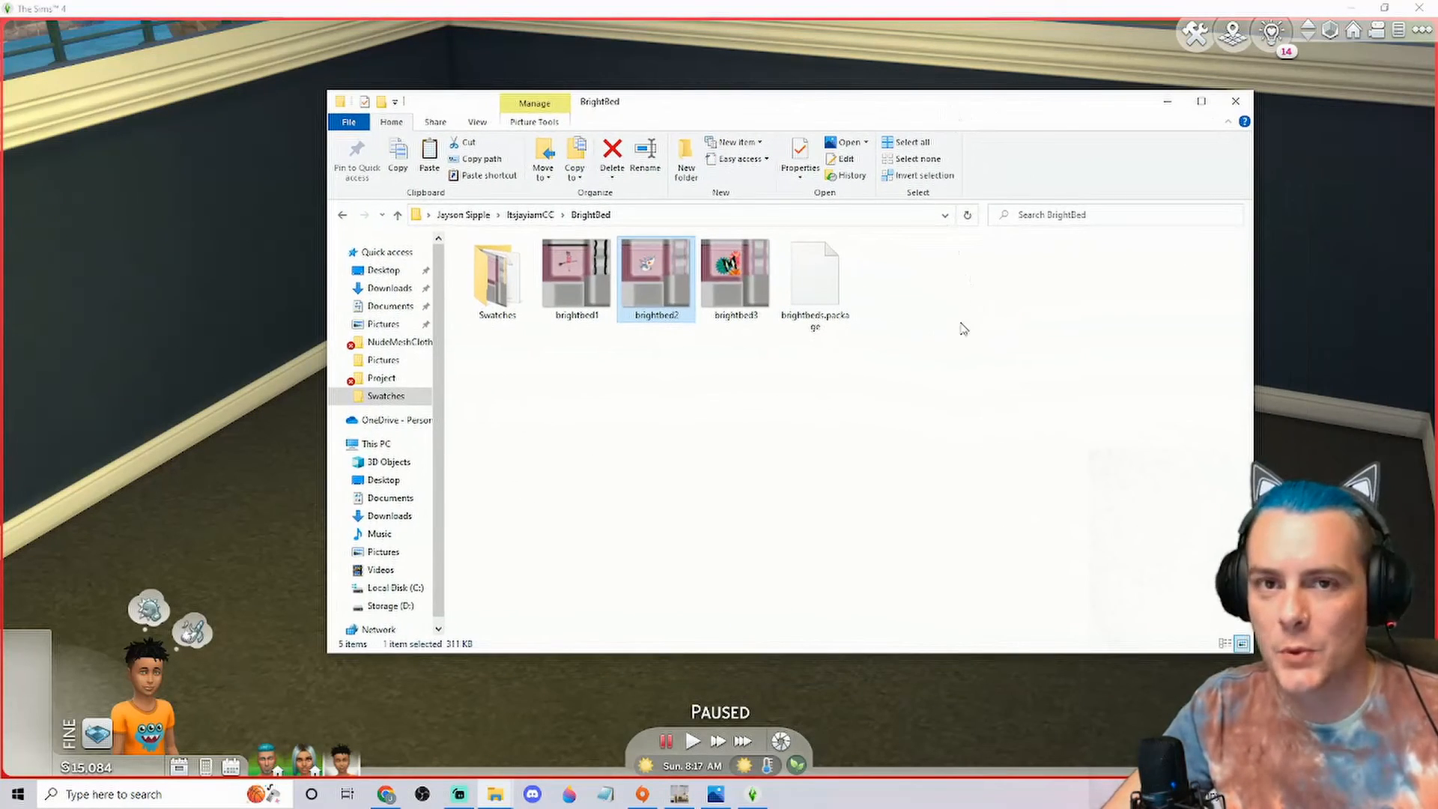
left_click(584, 284)
left_click_drag(736, 352, 599, 296)
left_click(650, 391)
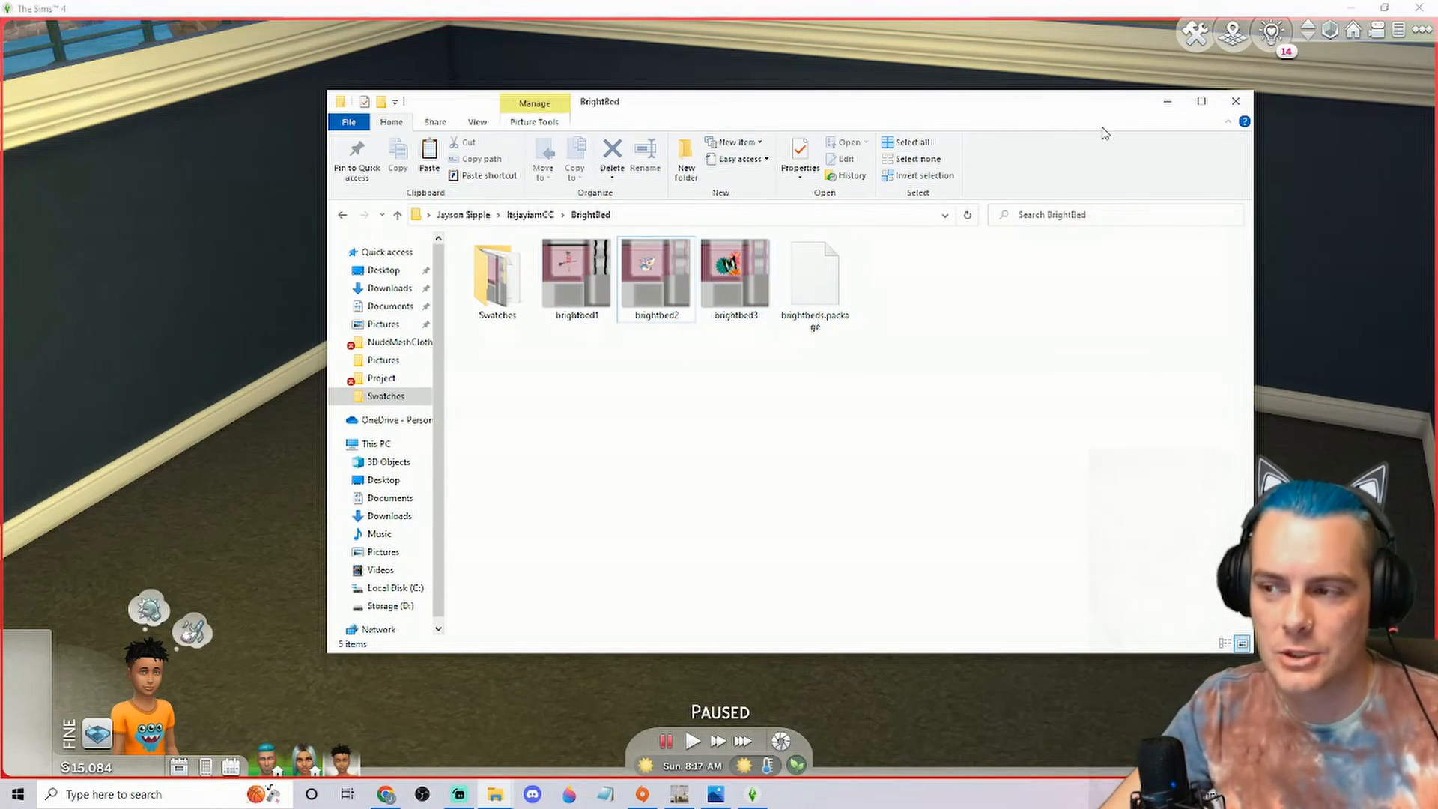
left_click(1172, 104)
Step: Enter build mode in The Sims 4 and delete the teal kids' bed from the room
left_click_drag(921, 385, 774, 427)
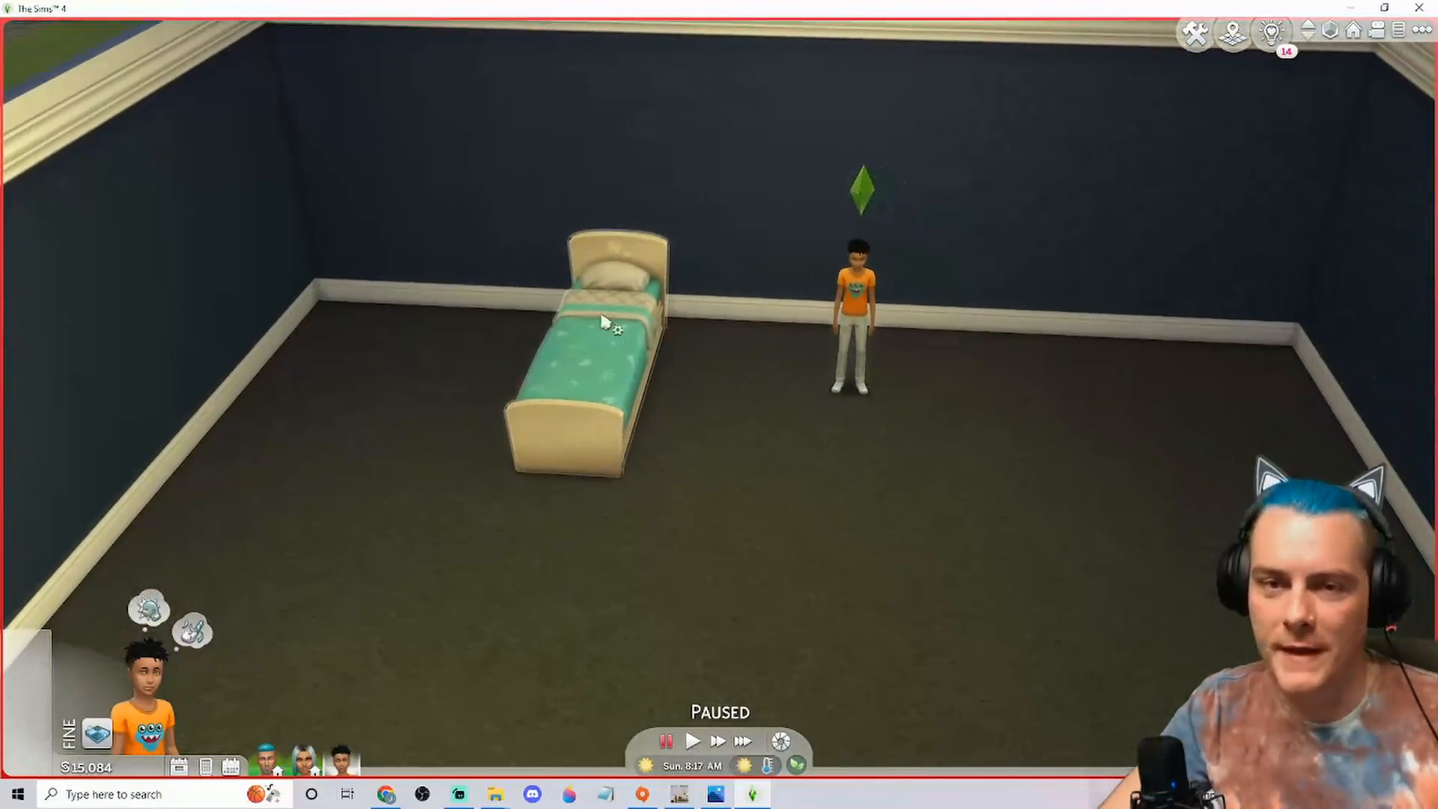
left_click(1195, 32)
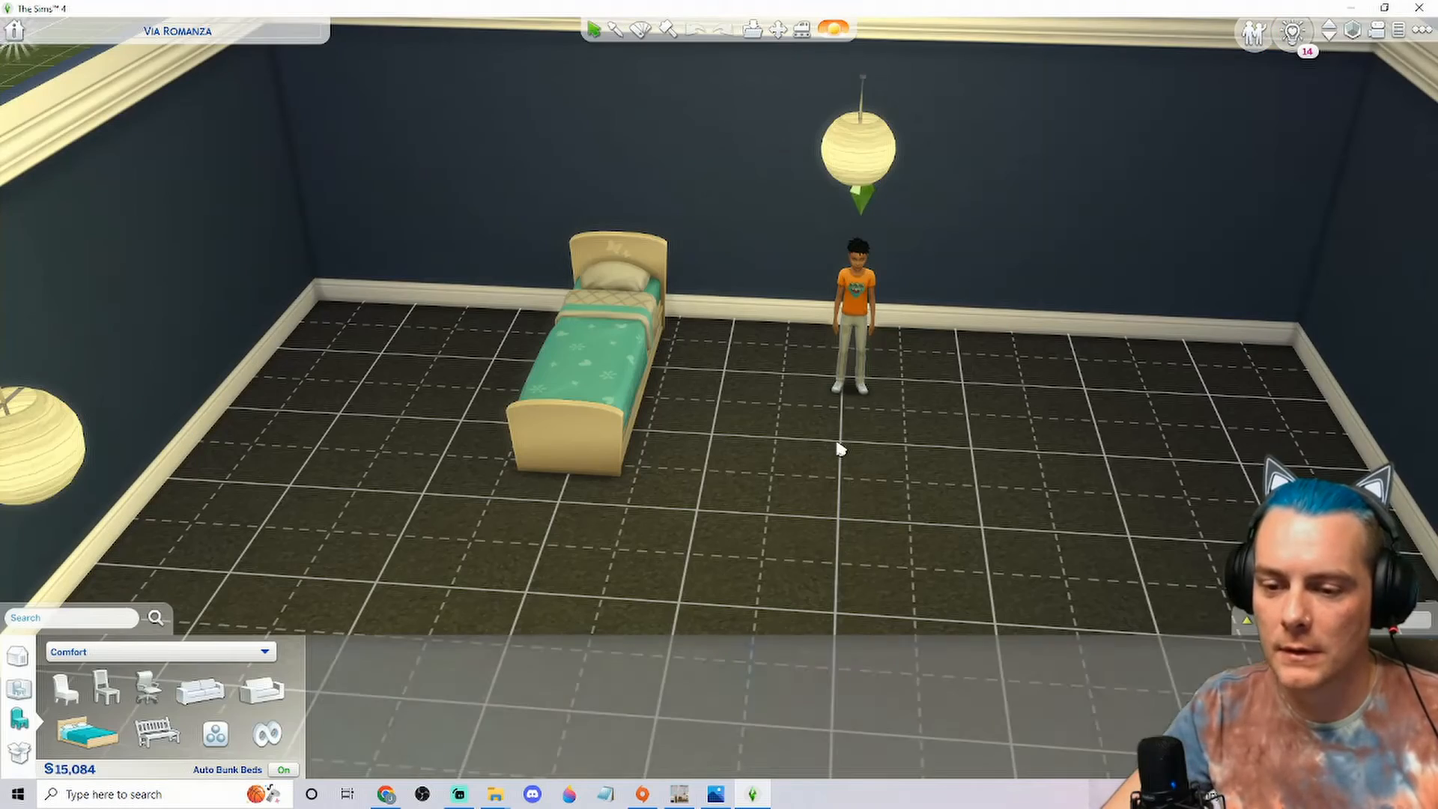
left_click(346, 672)
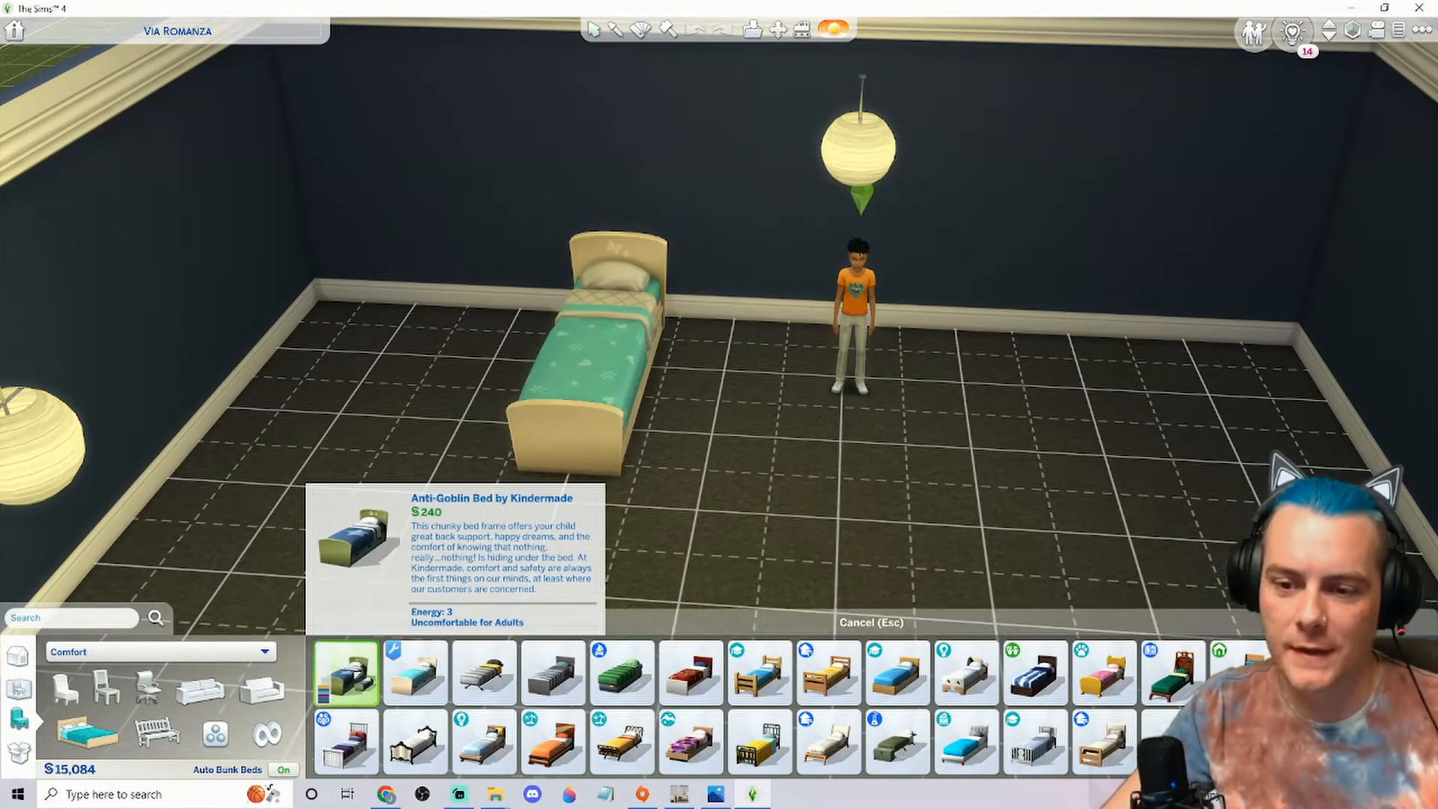
key("Escape")
left_click(575, 379)
key("Delete")
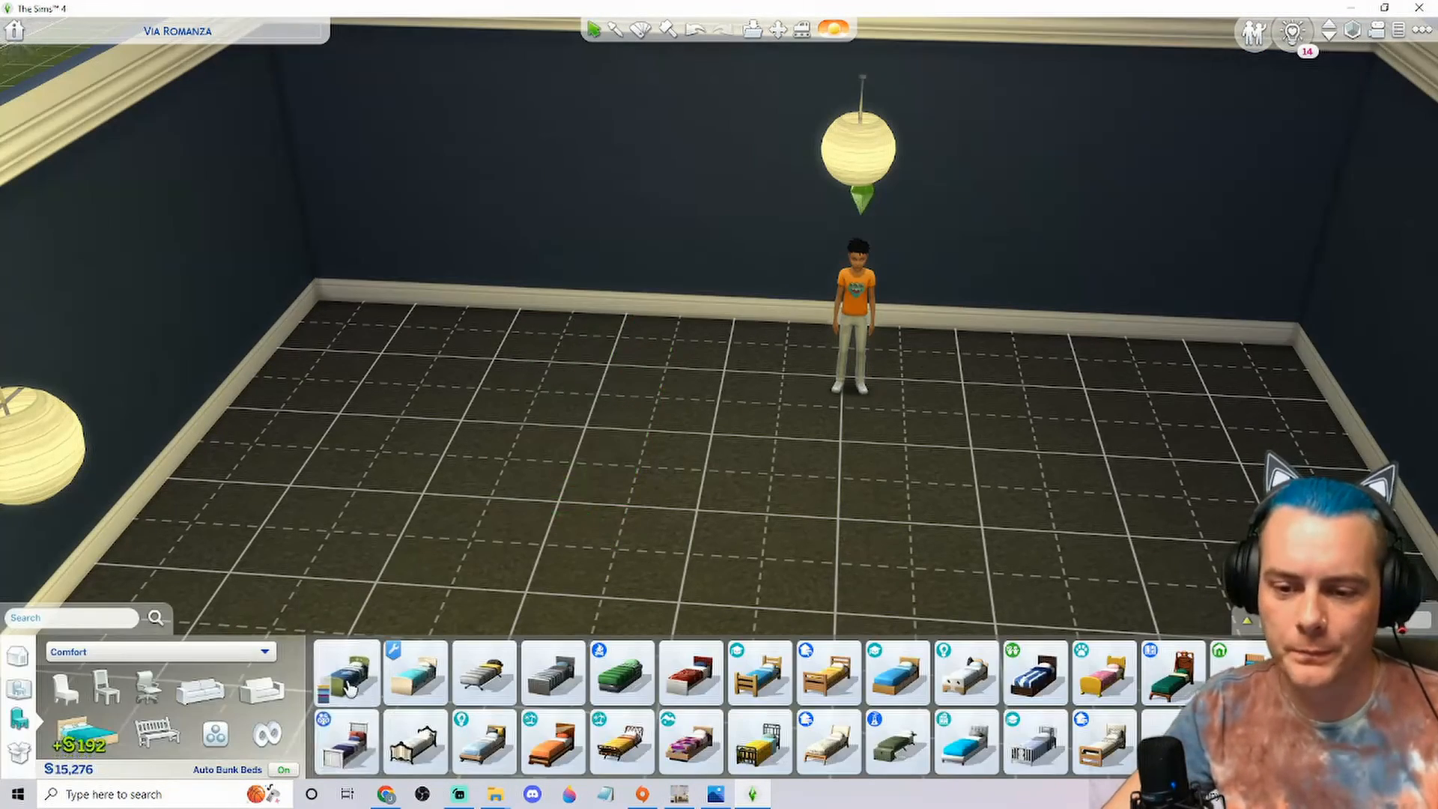
Step: Place the original Anti-Goblin Bed by Kindermade in its teal swatch against the back wall
left_click(348, 688)
mouse_move(325, 688)
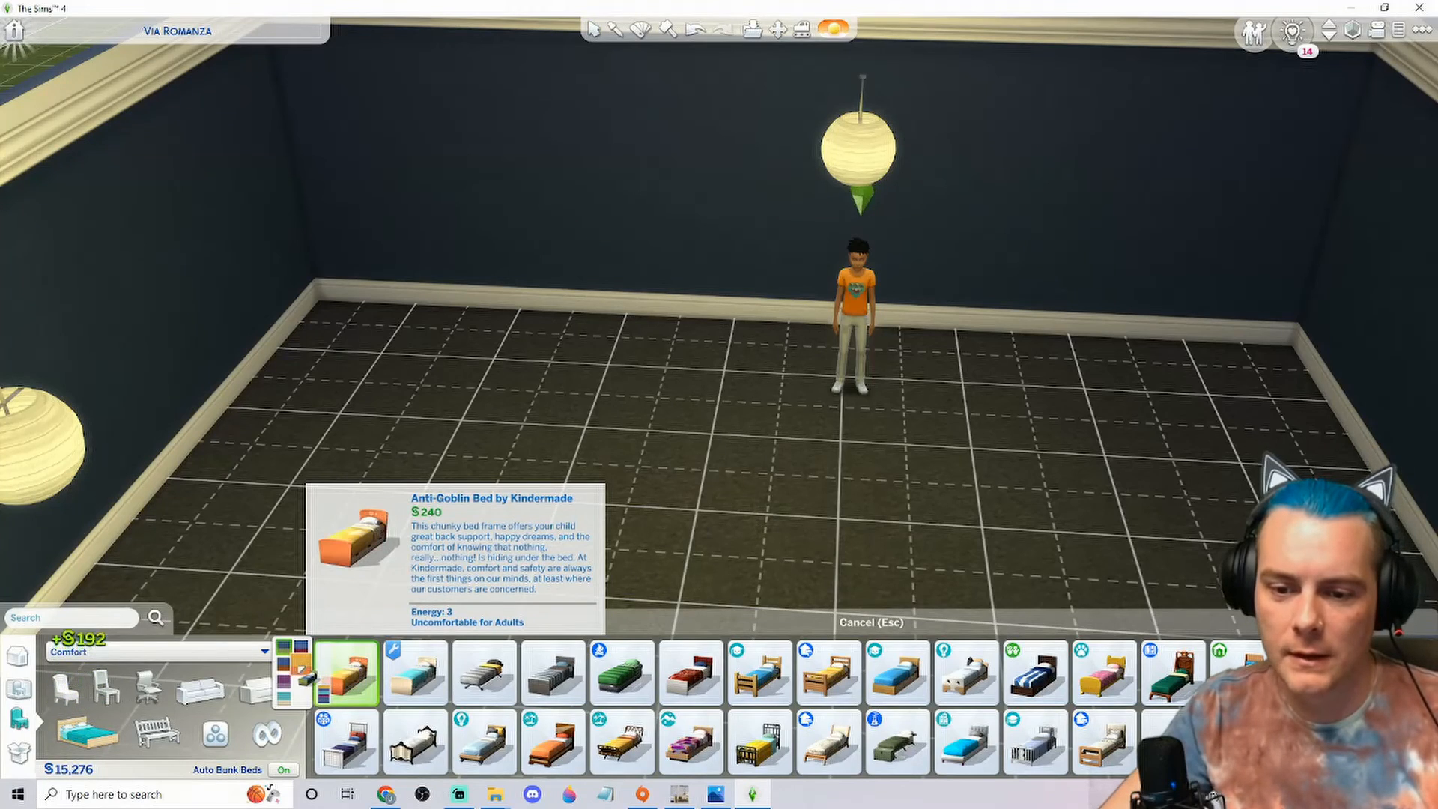
left_click(283, 697)
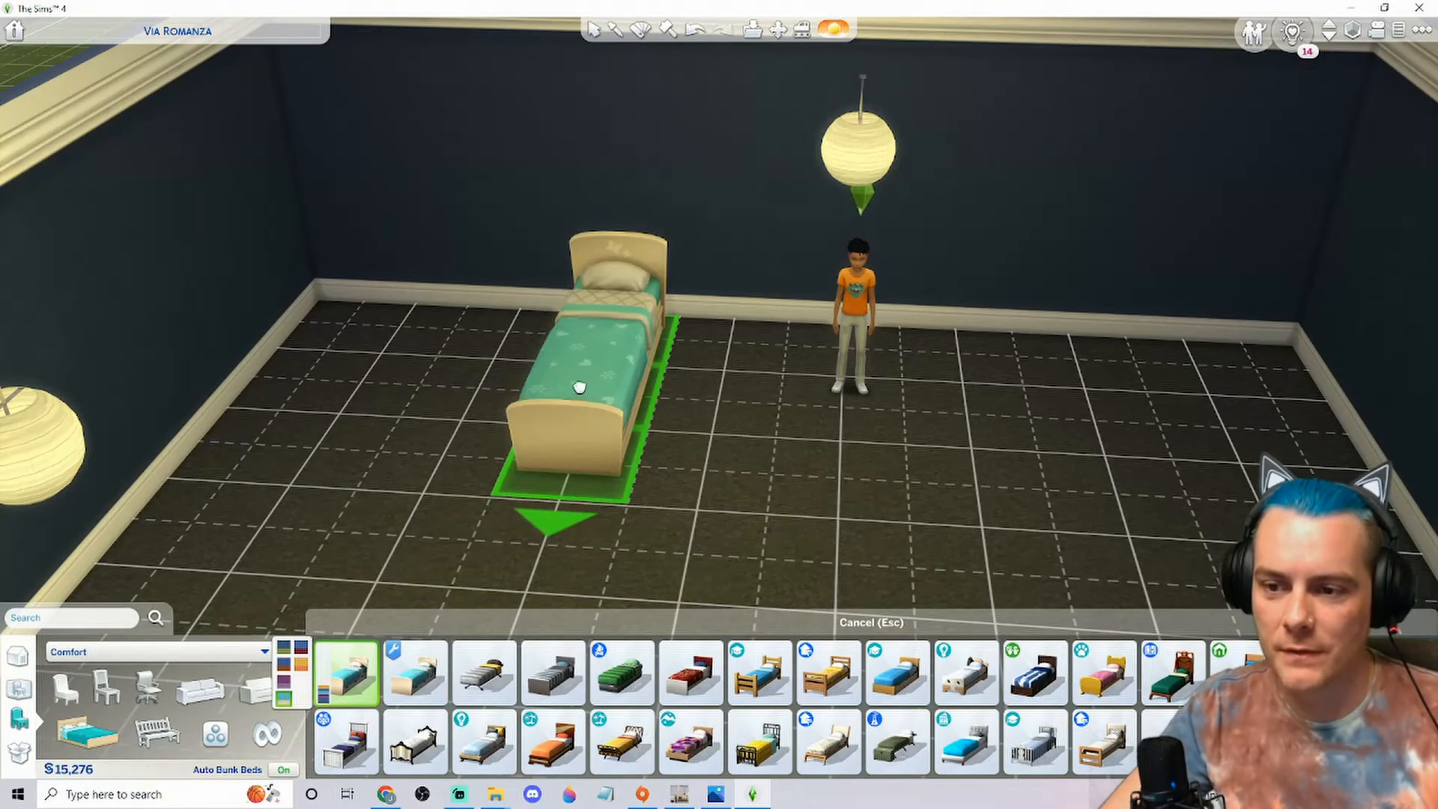
left_click(539, 382)
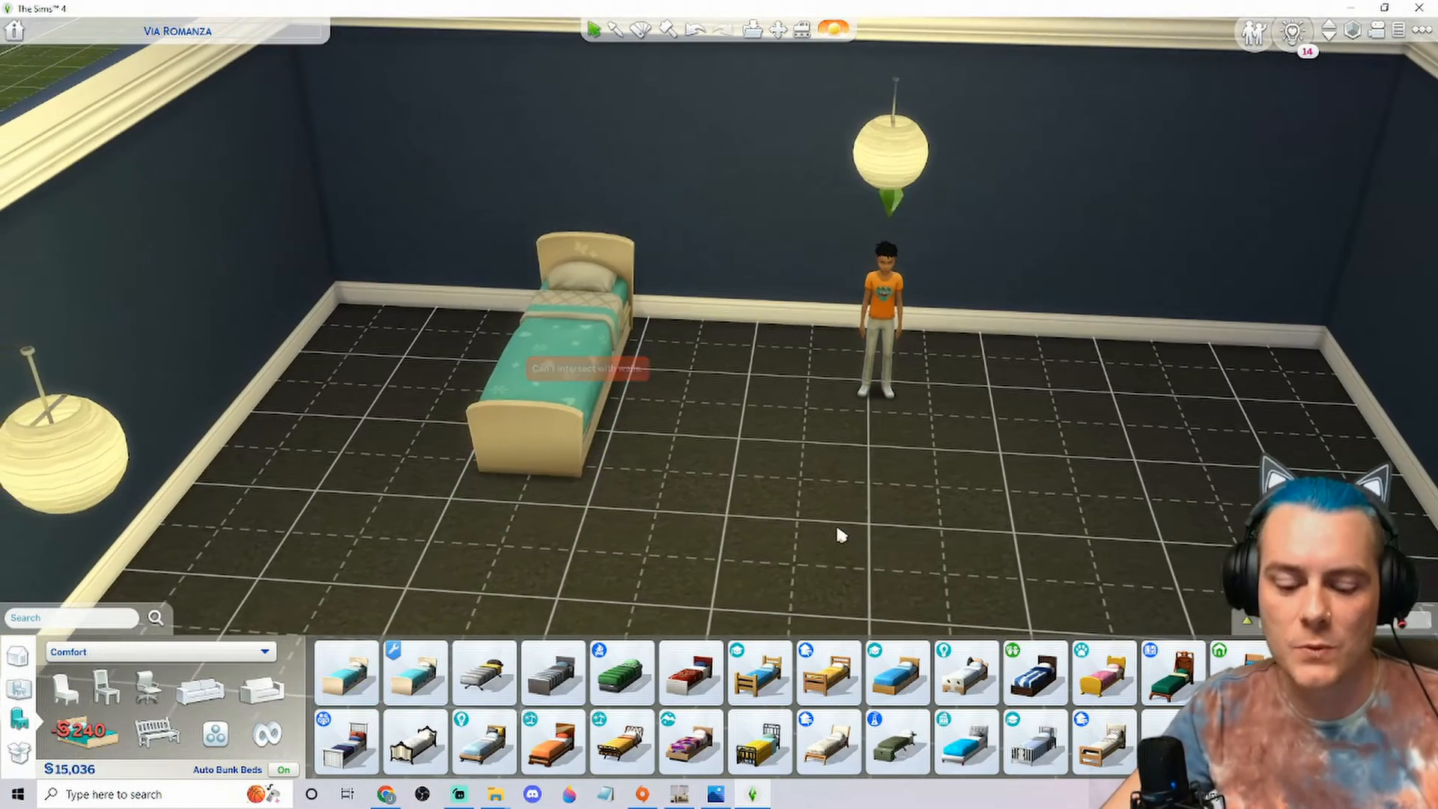
left_click_drag(803, 551, 781, 460)
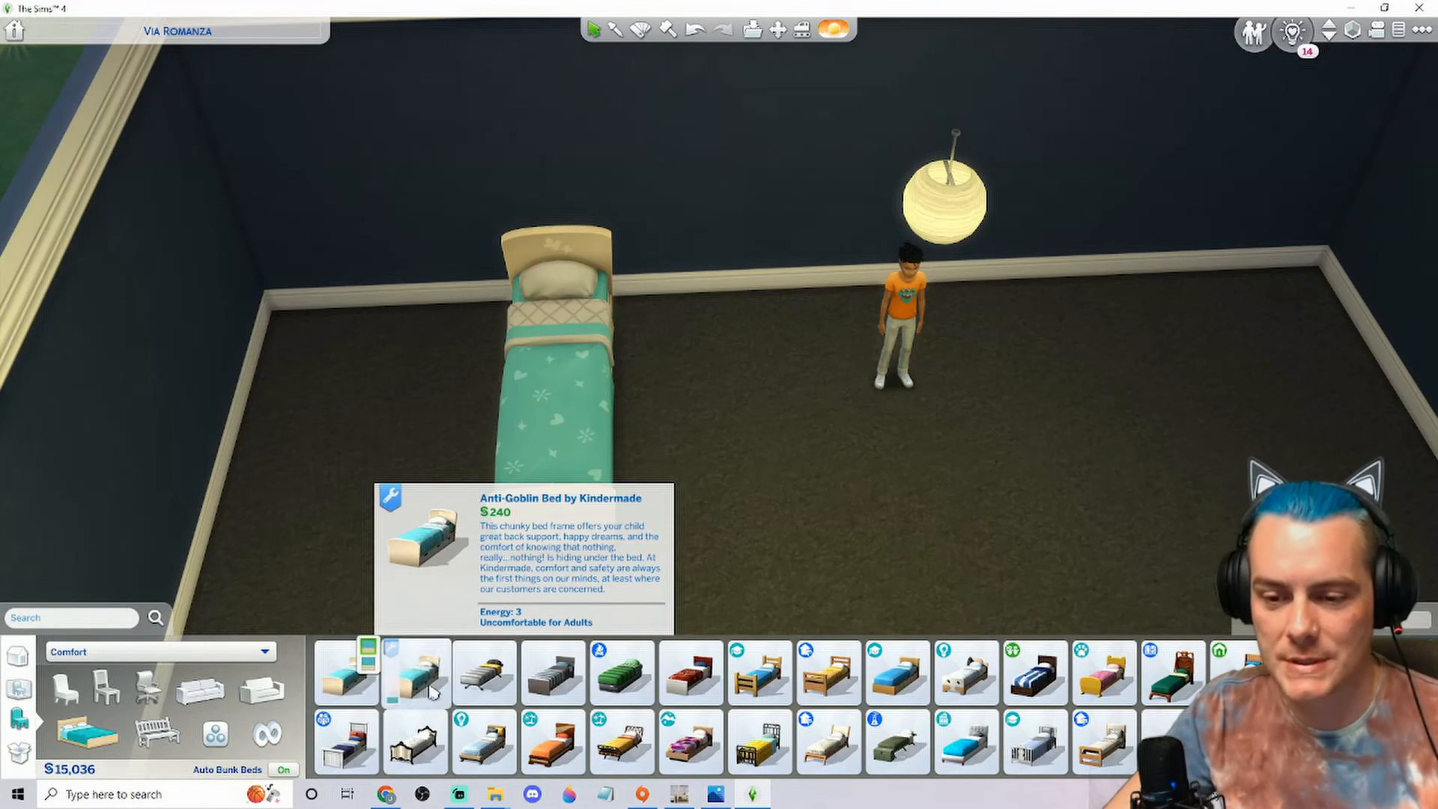
Step: Place a second Anti-Goblin Bed beside the teal one against the back wall and change its design to the elephant swatch
left_click(414, 671)
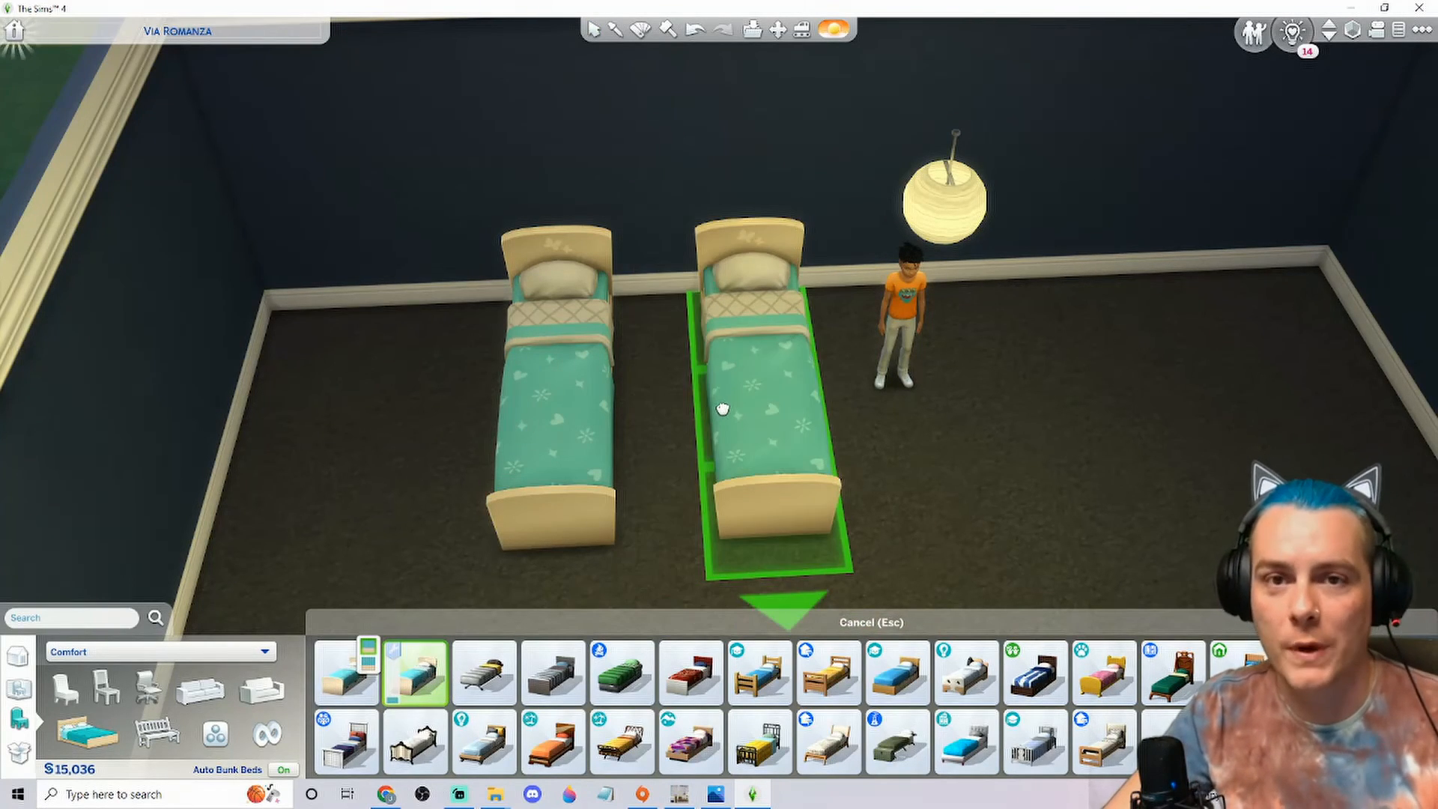
left_click(725, 407)
key("r")
left_click(729, 375)
left_click(705, 298)
left_click_drag(822, 464, 966, 503)
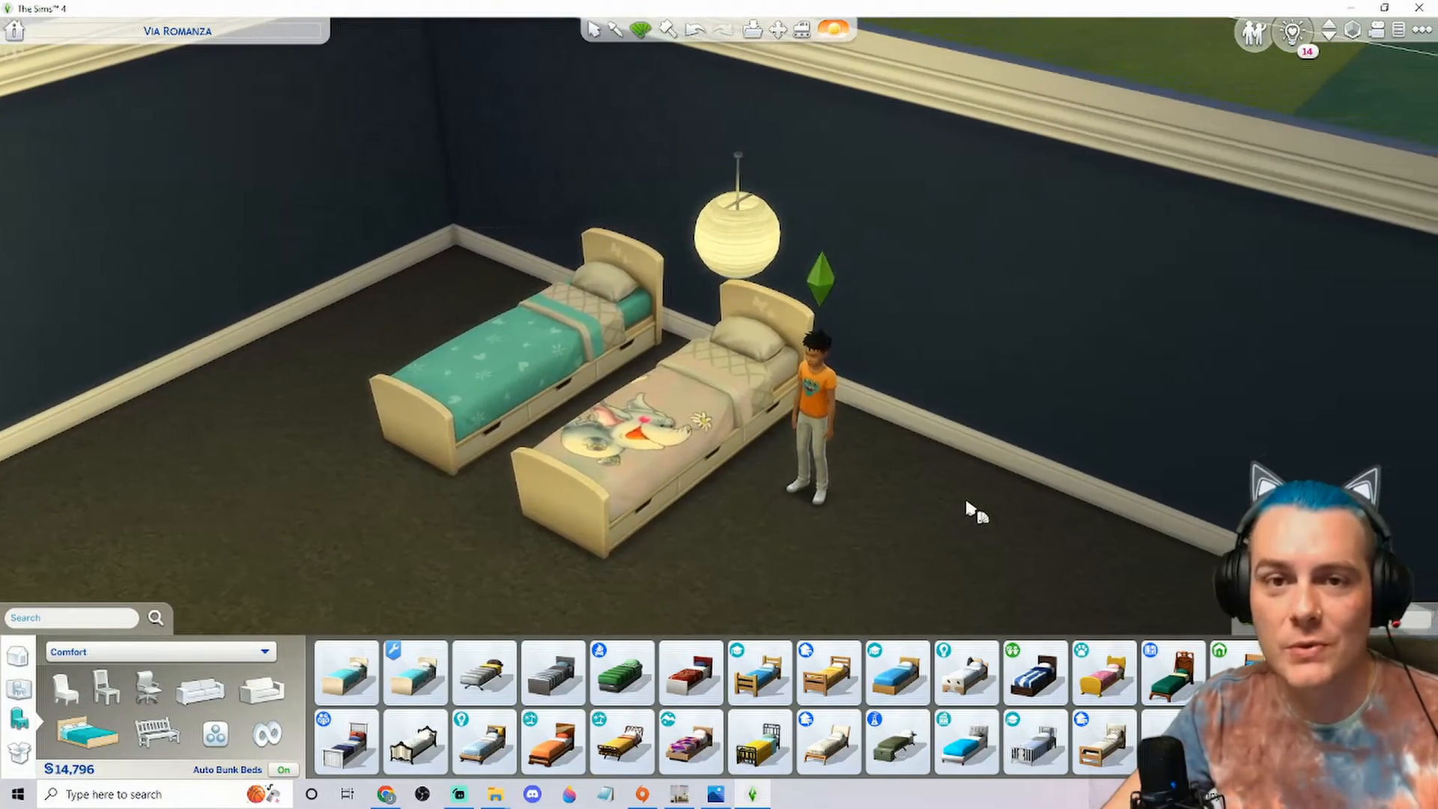
scroll(986, 508, "up", 4)
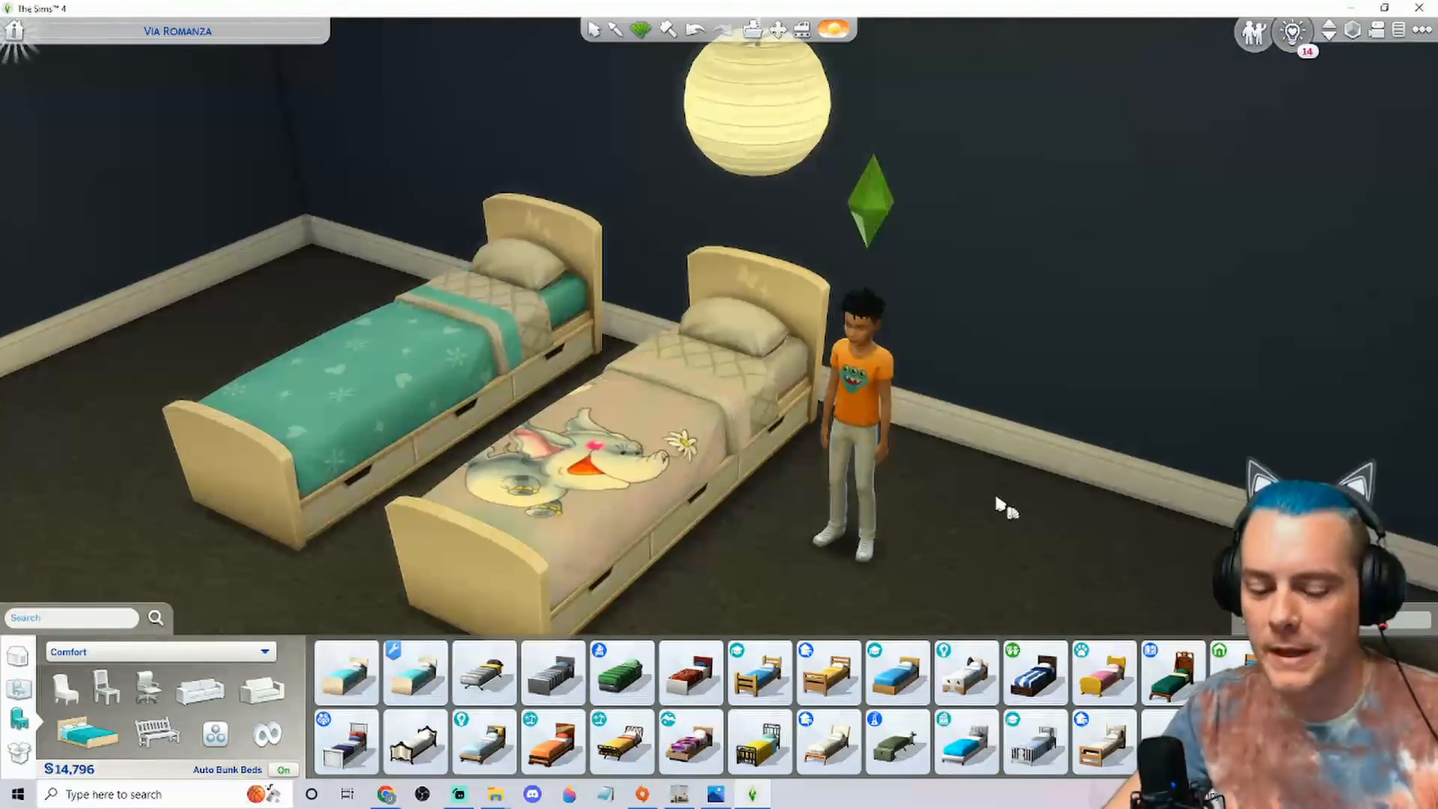
Step: Return to live mode and run the game at normal speed while the child Sim goes to sleep in the elephant bed, ending paused
key("F1")
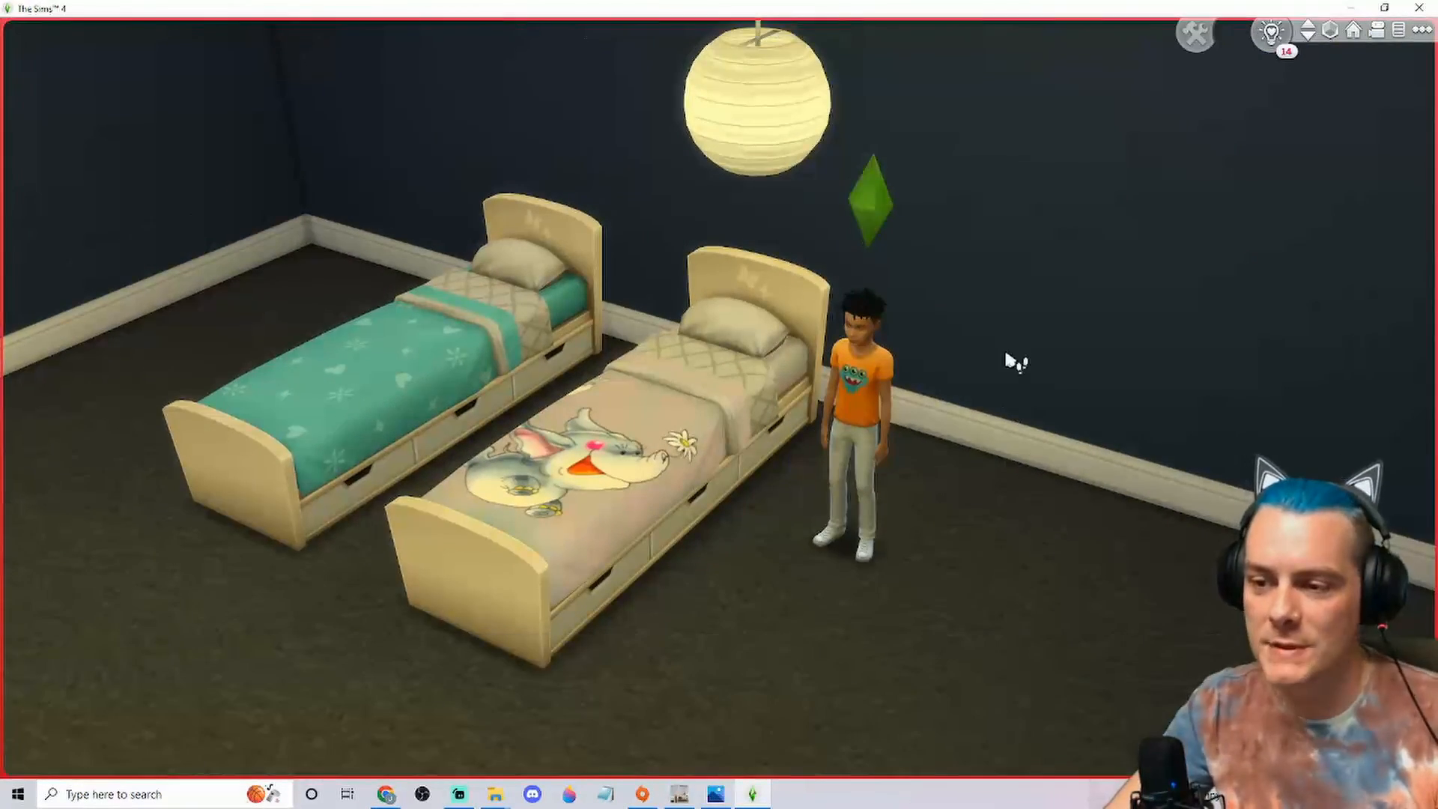
left_click_drag(934, 330, 979, 550)
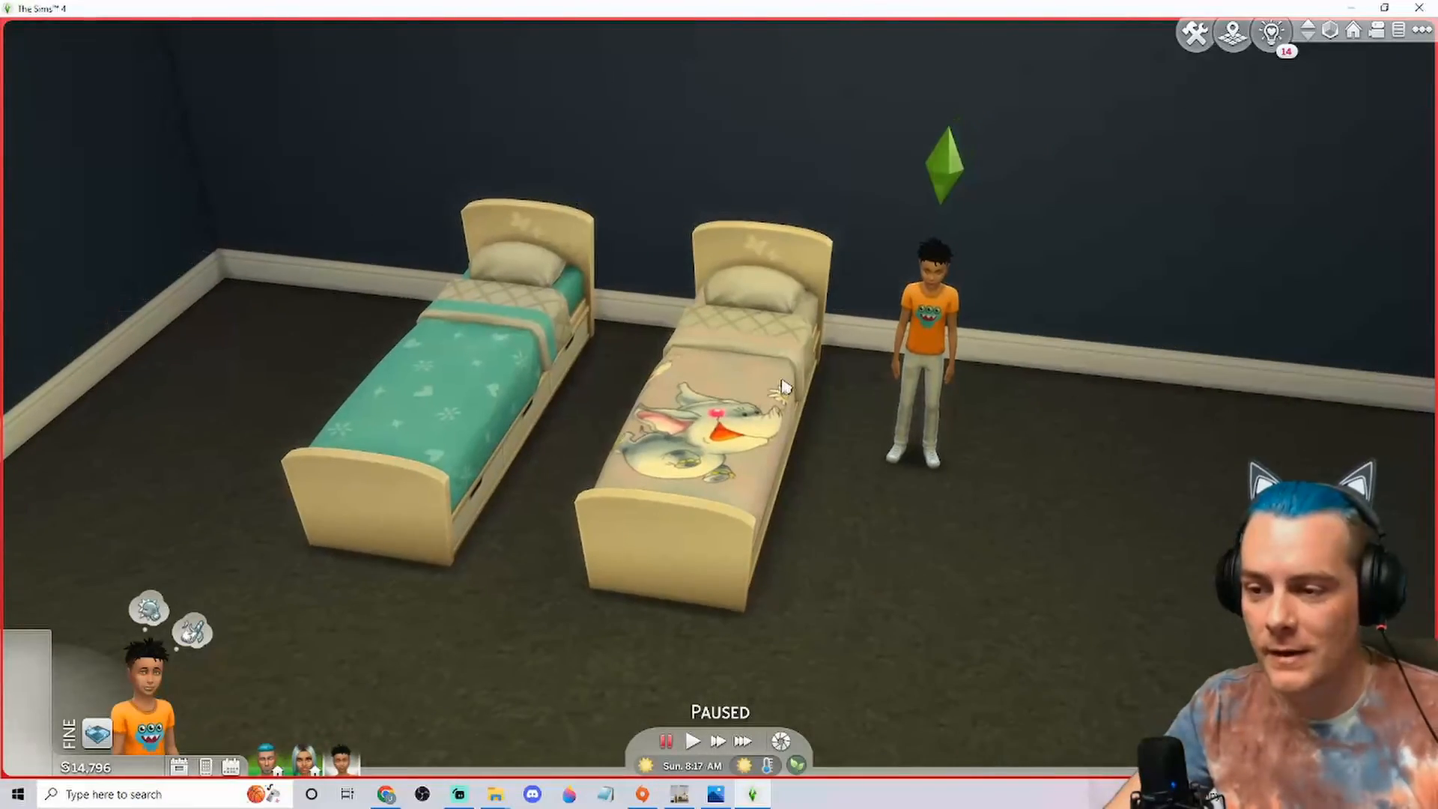
left_click(782, 387)
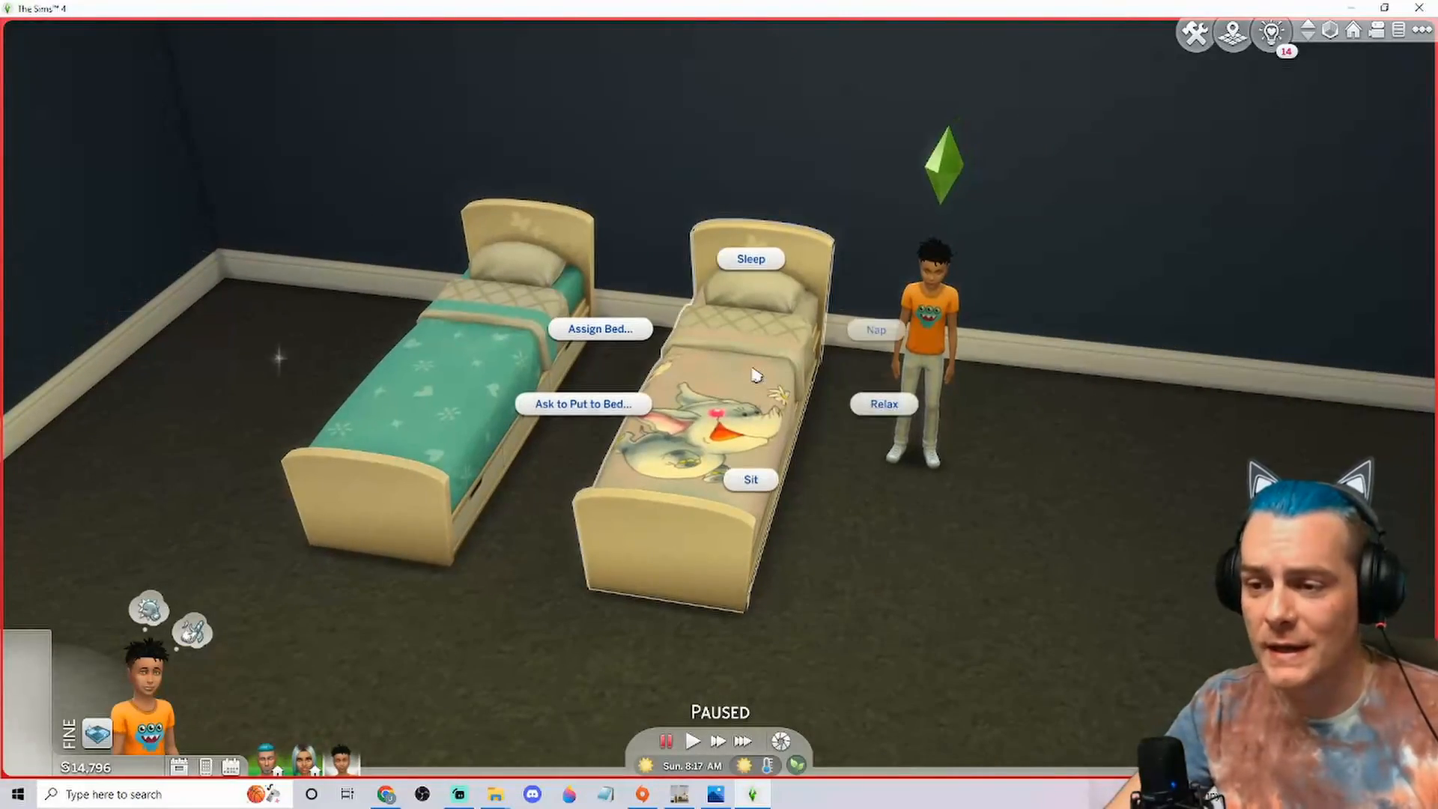
left_click(859, 392)
key("1")
scroll(1082, 488, "down", 3)
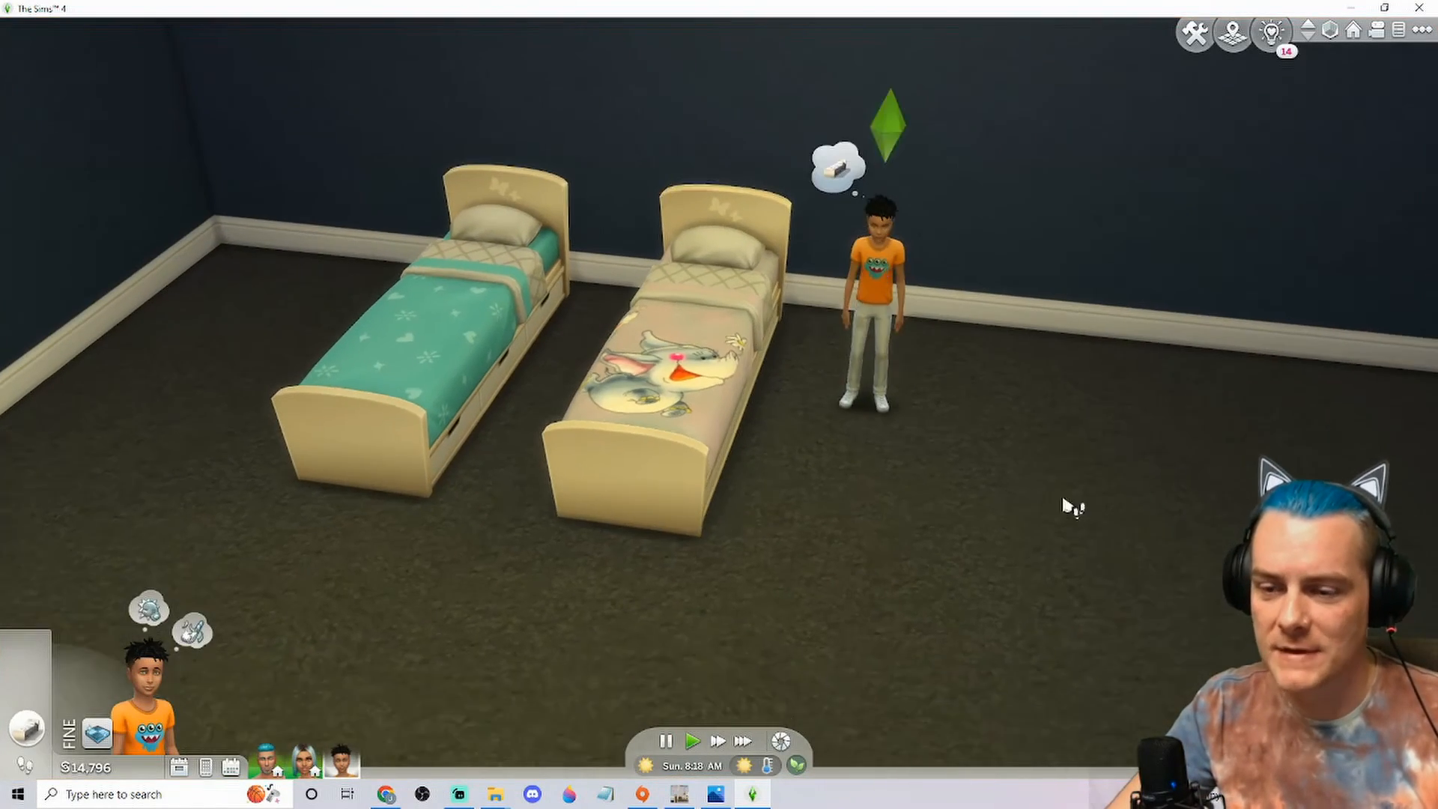
scroll(974, 517, "up", 1)
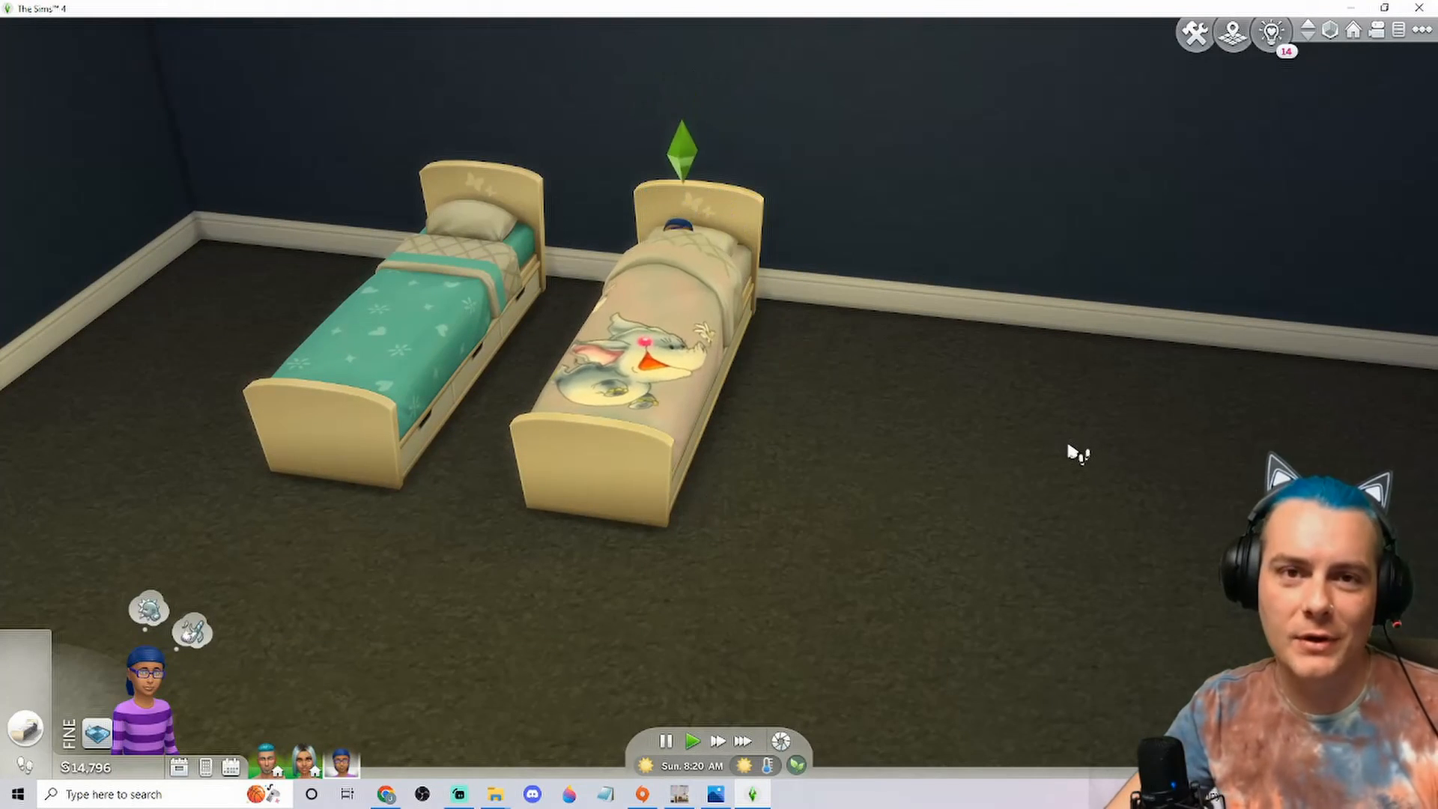
key("p")
Step: Examine the elephant bedding on the occupied bed from both sides and compare it with the teal bed
scroll(925, 510, "up", 2)
scroll(919, 471, "down", 1)
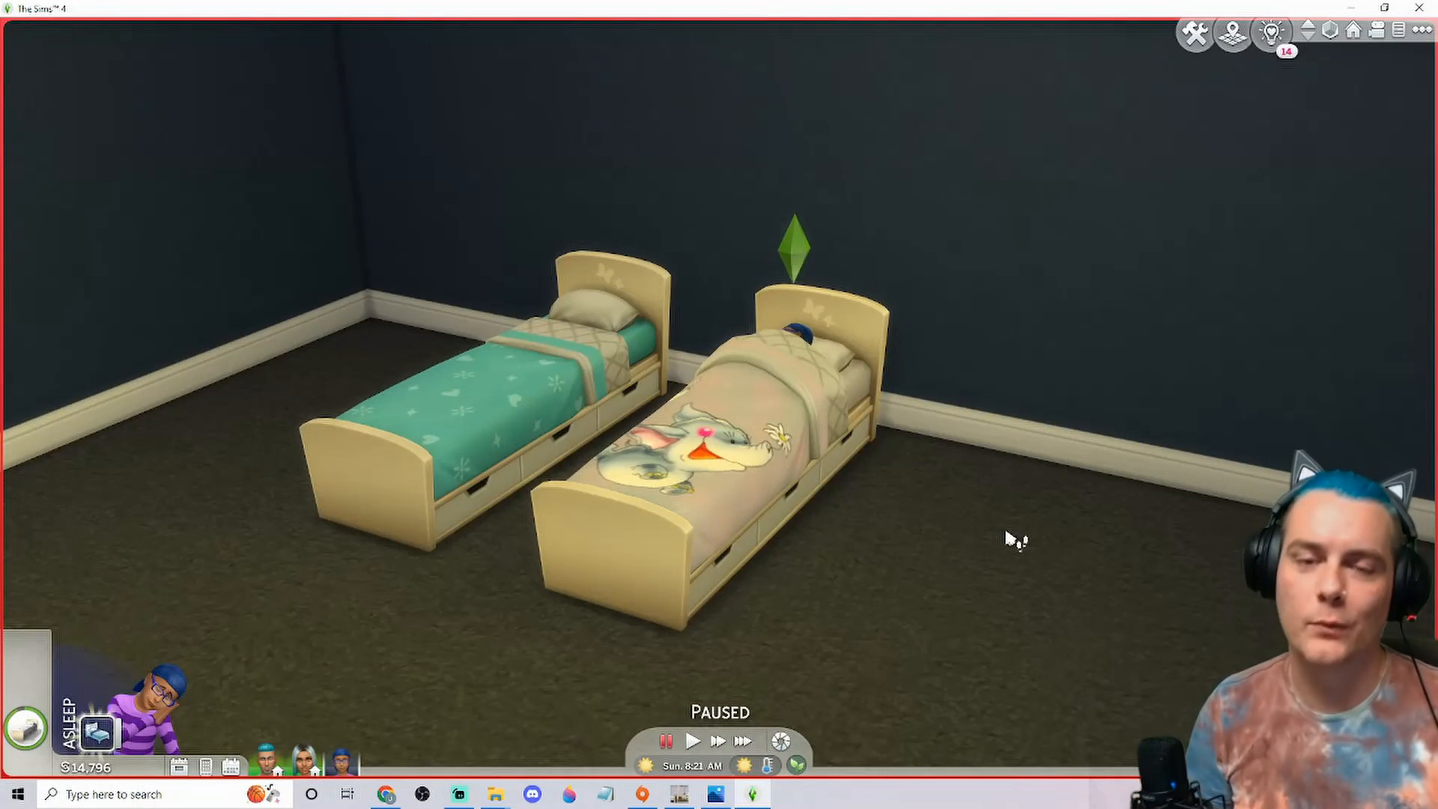
key("space")
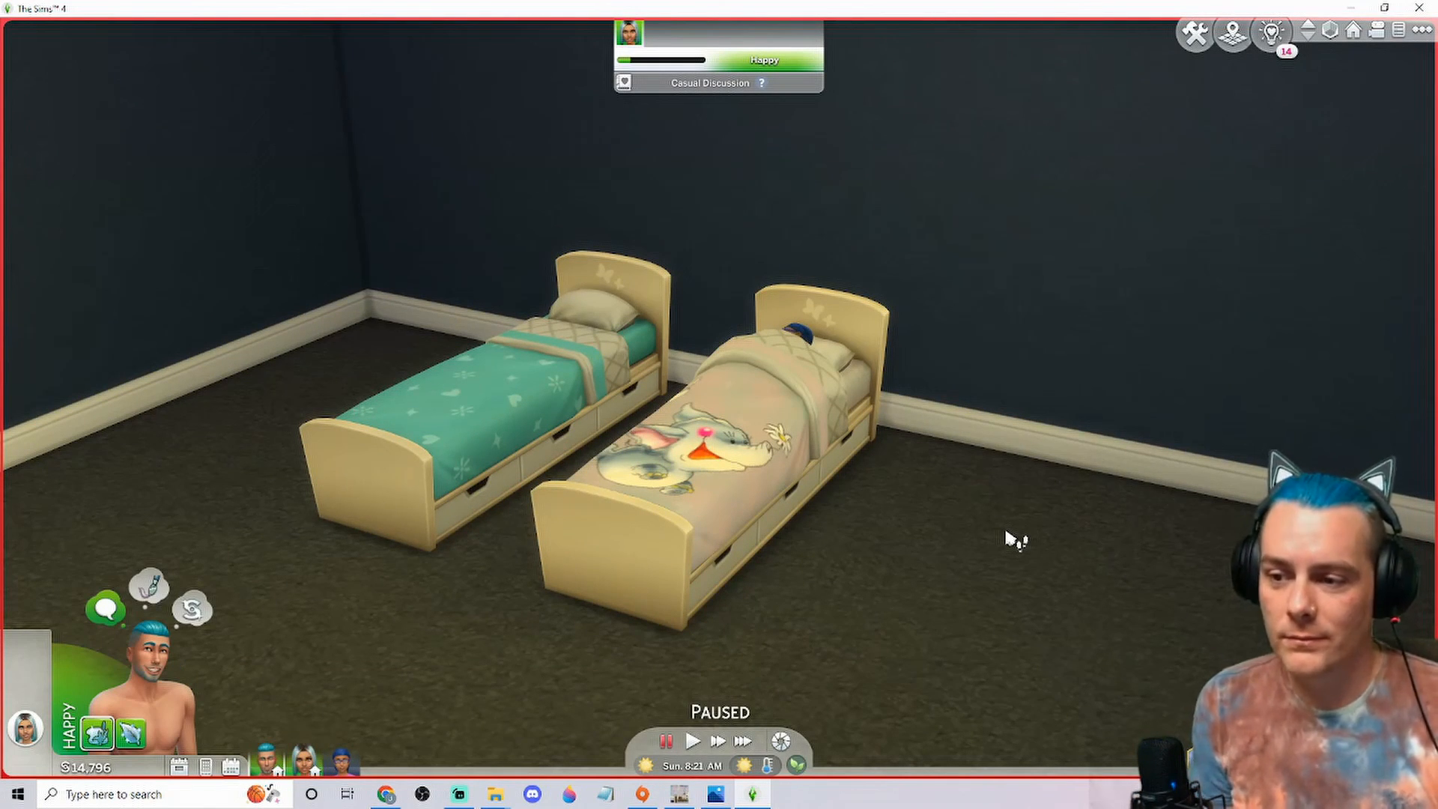
left_click_drag(1007, 573, 1000, 577)
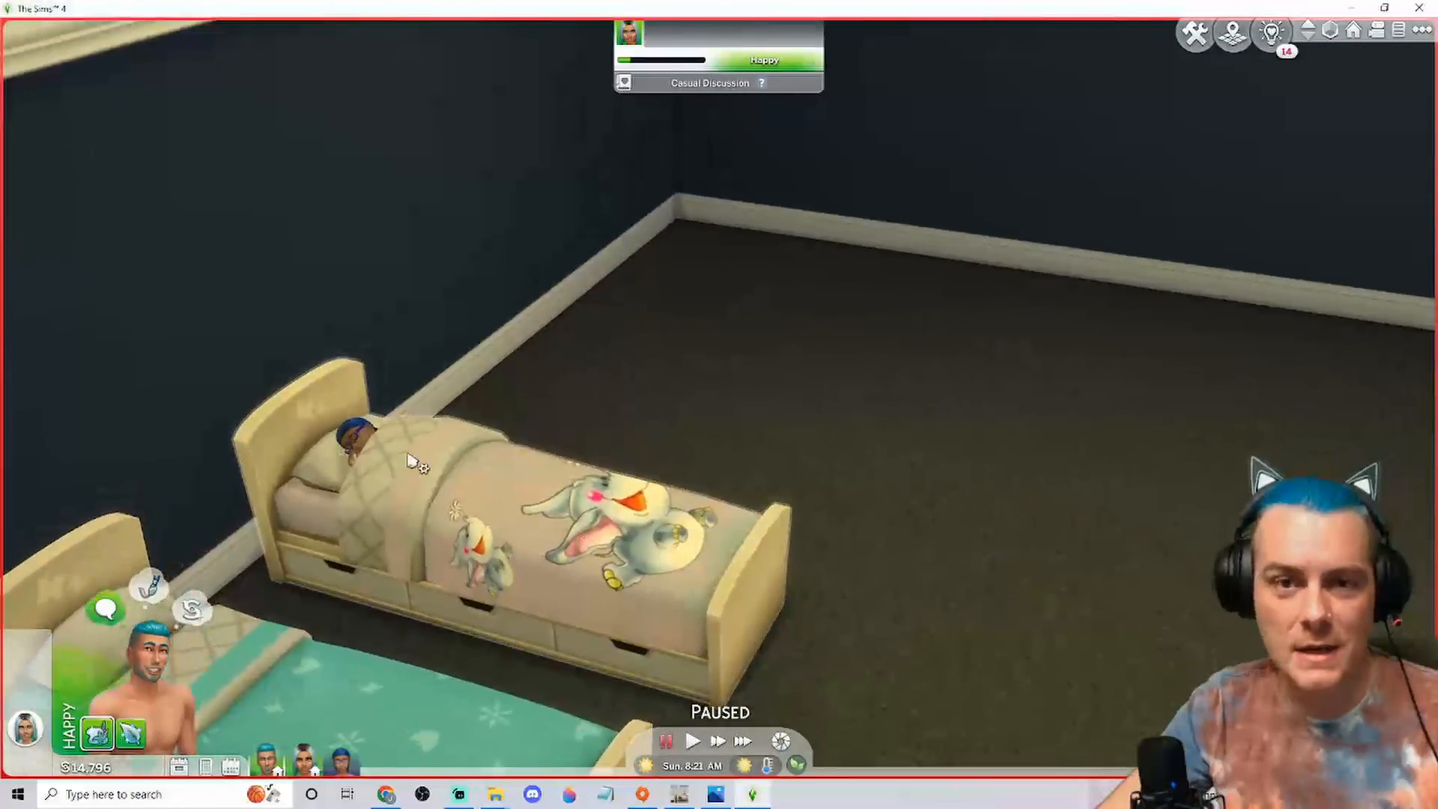
left_click_drag(605, 561, 613, 565)
scroll(749, 529, "down", 3)
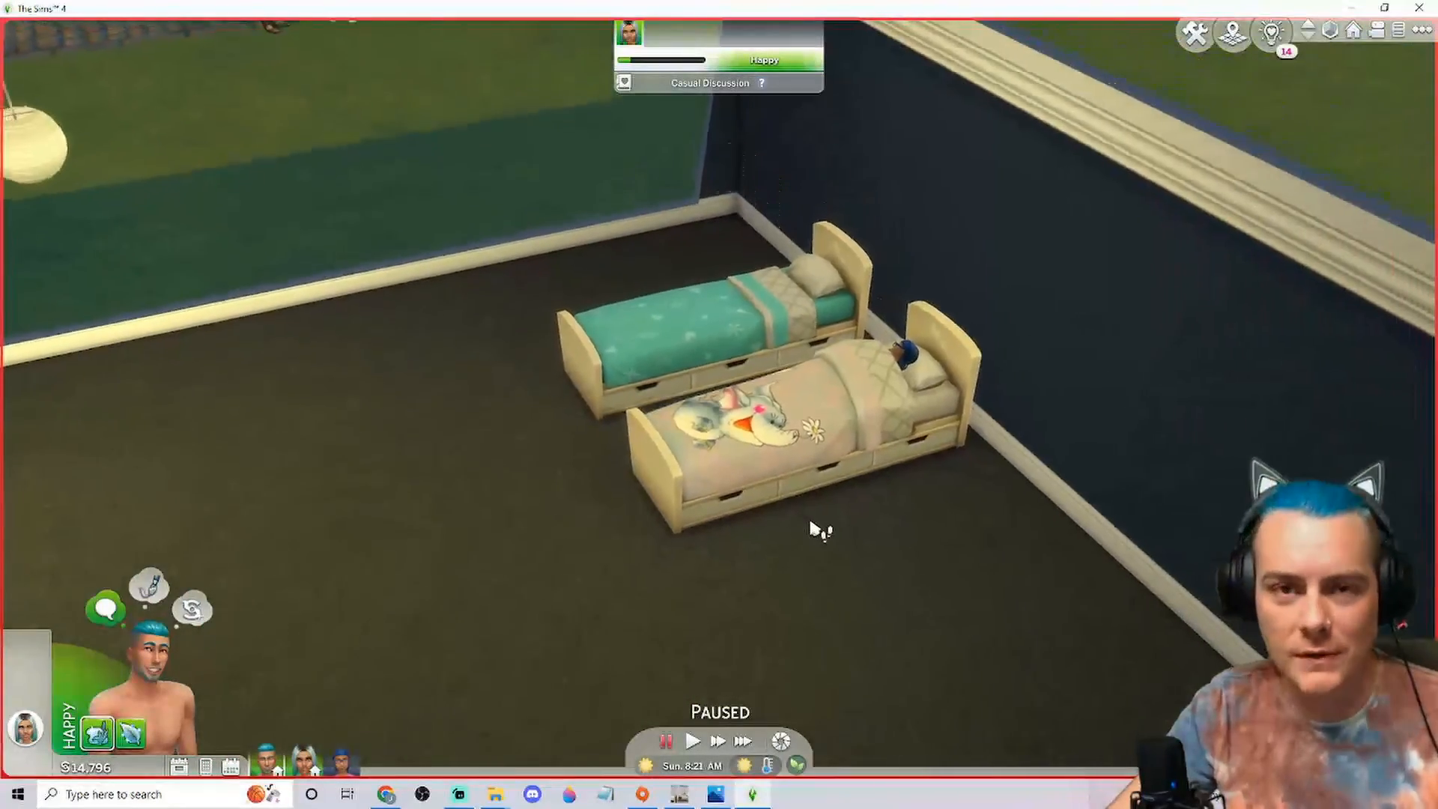